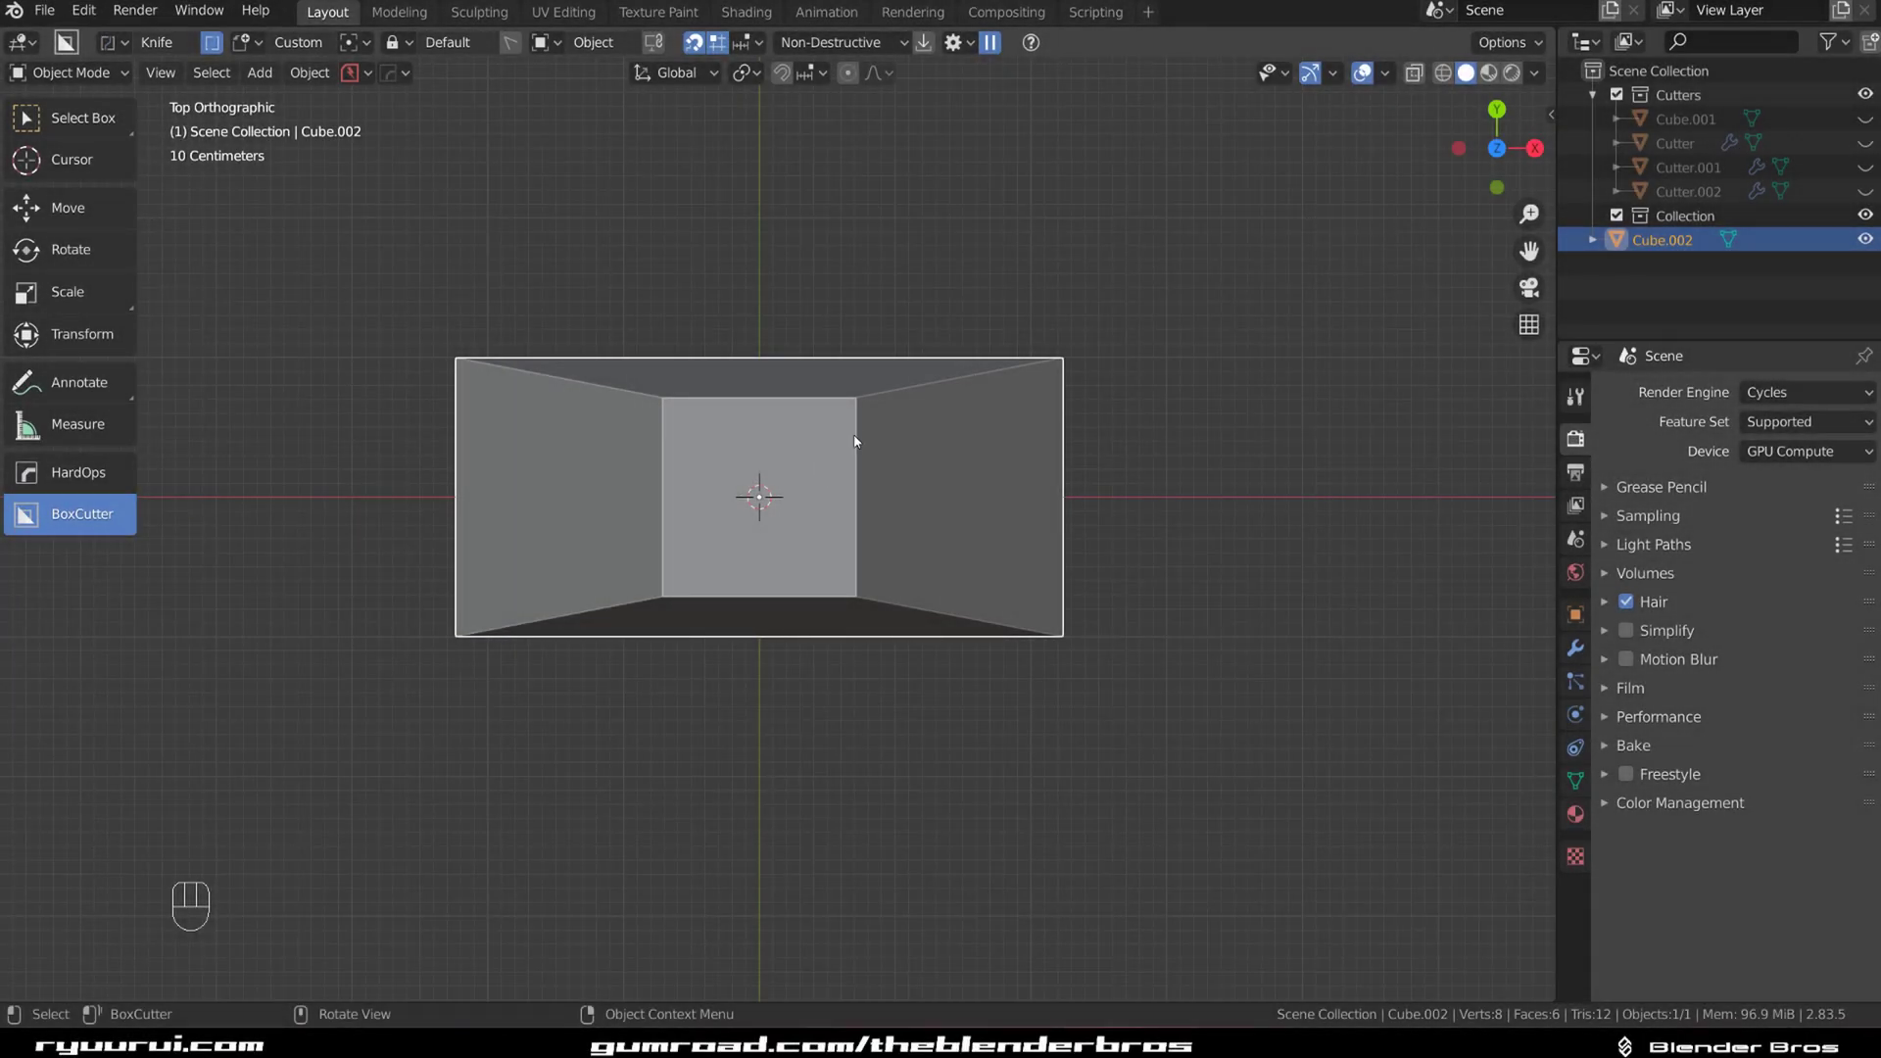
Step: Put Cube.002 into Edit Mode, try the Tab pie menu, and switch to edge select mode
key("Tab")
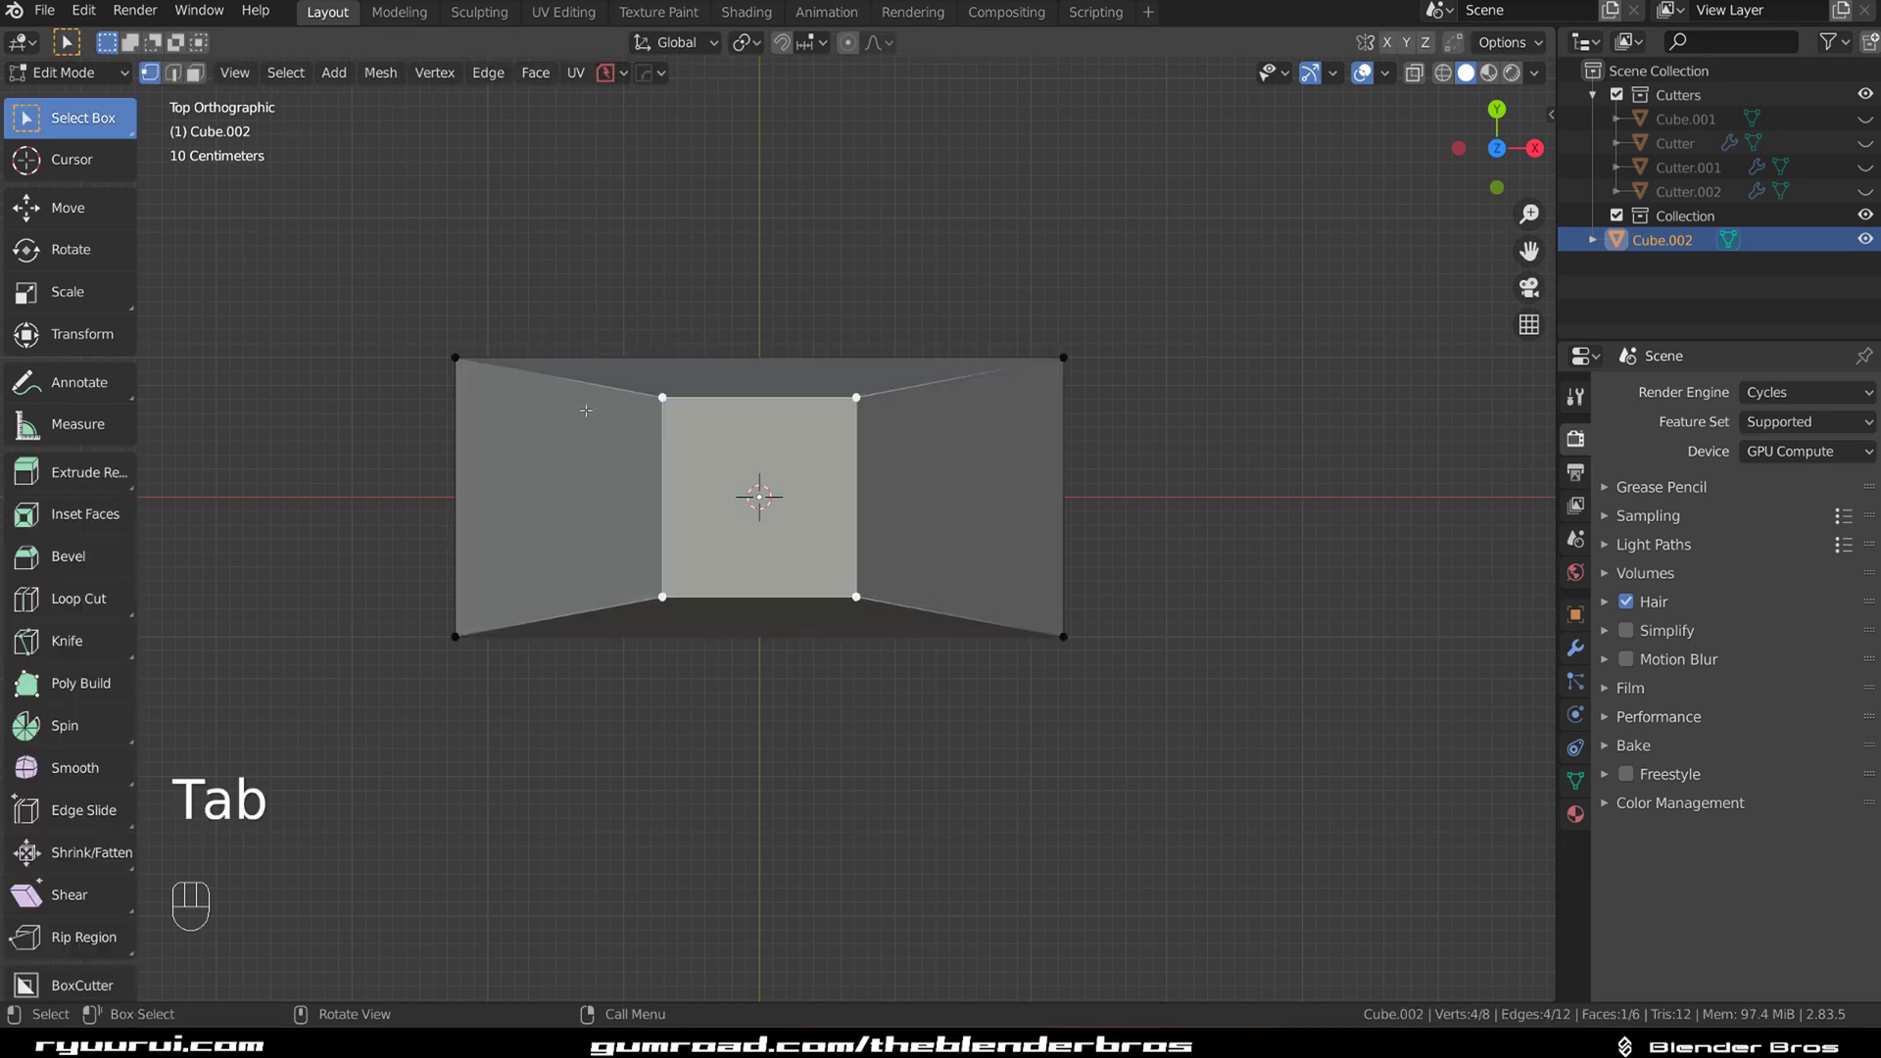
key("2")
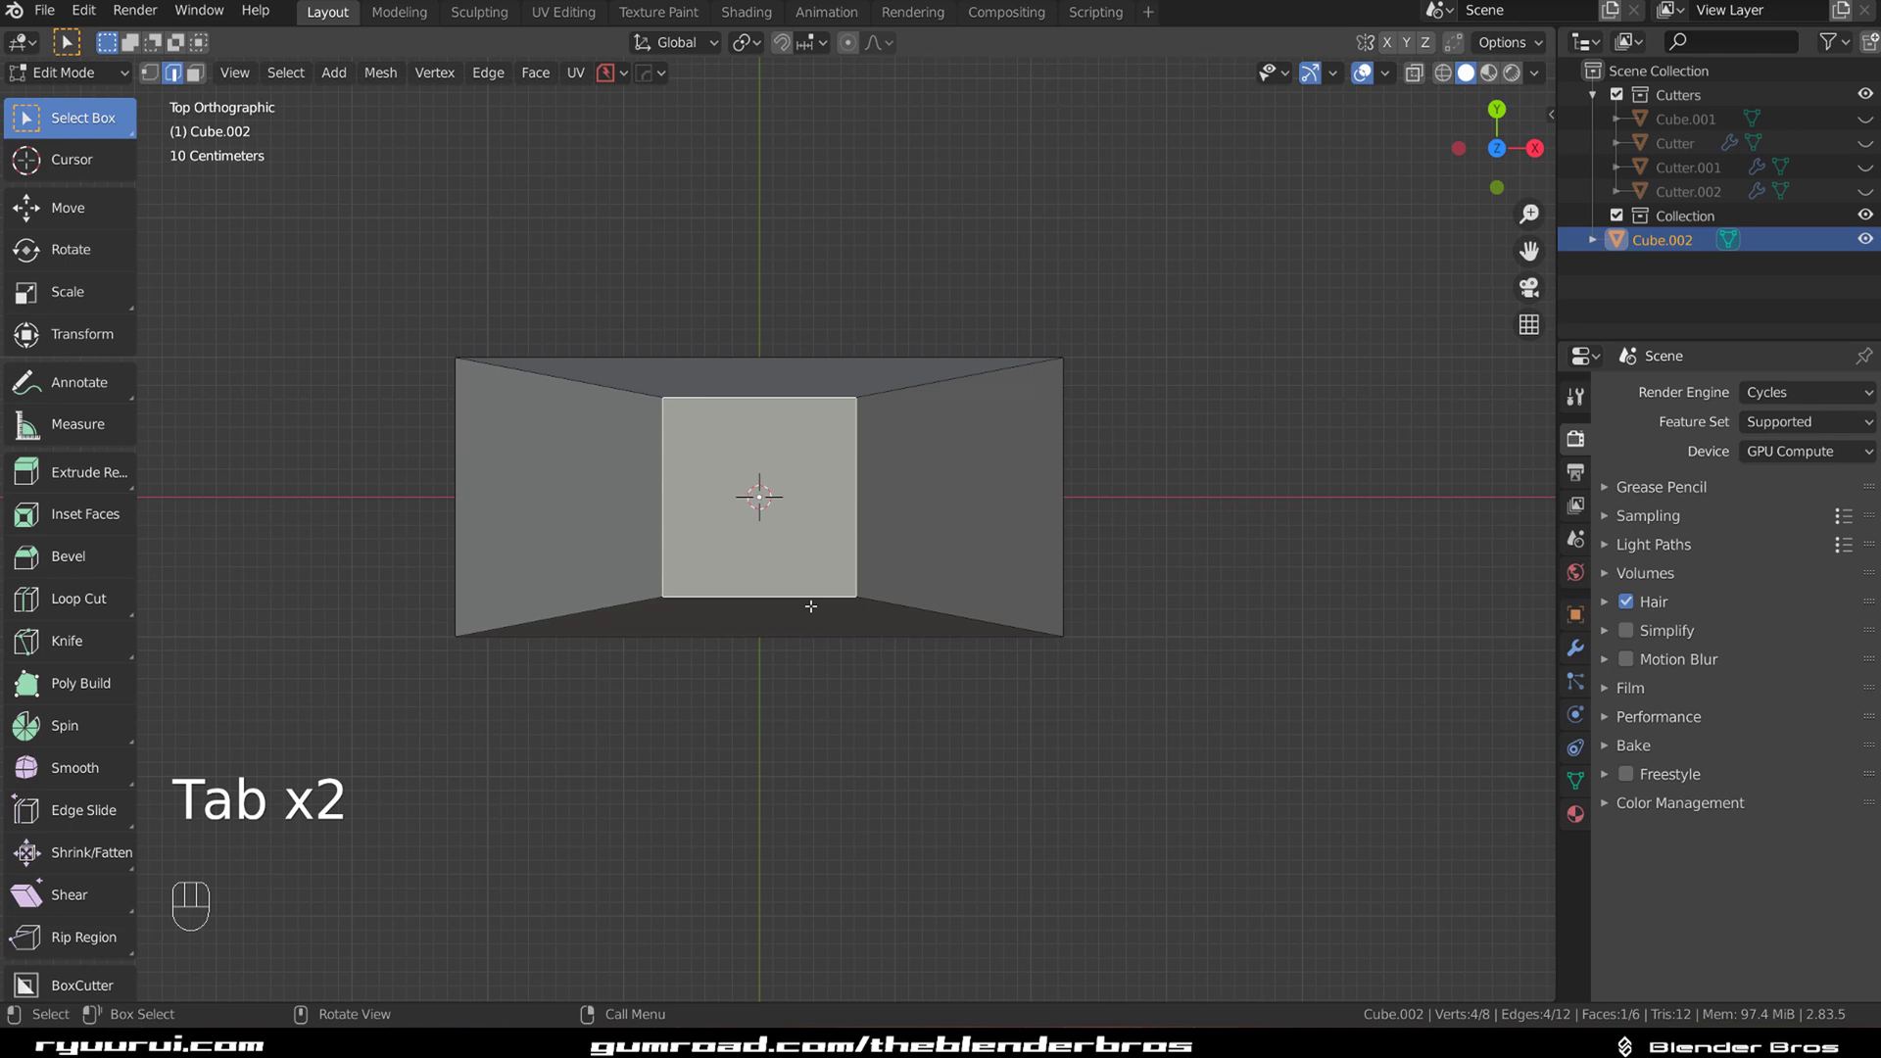
key("Tab")
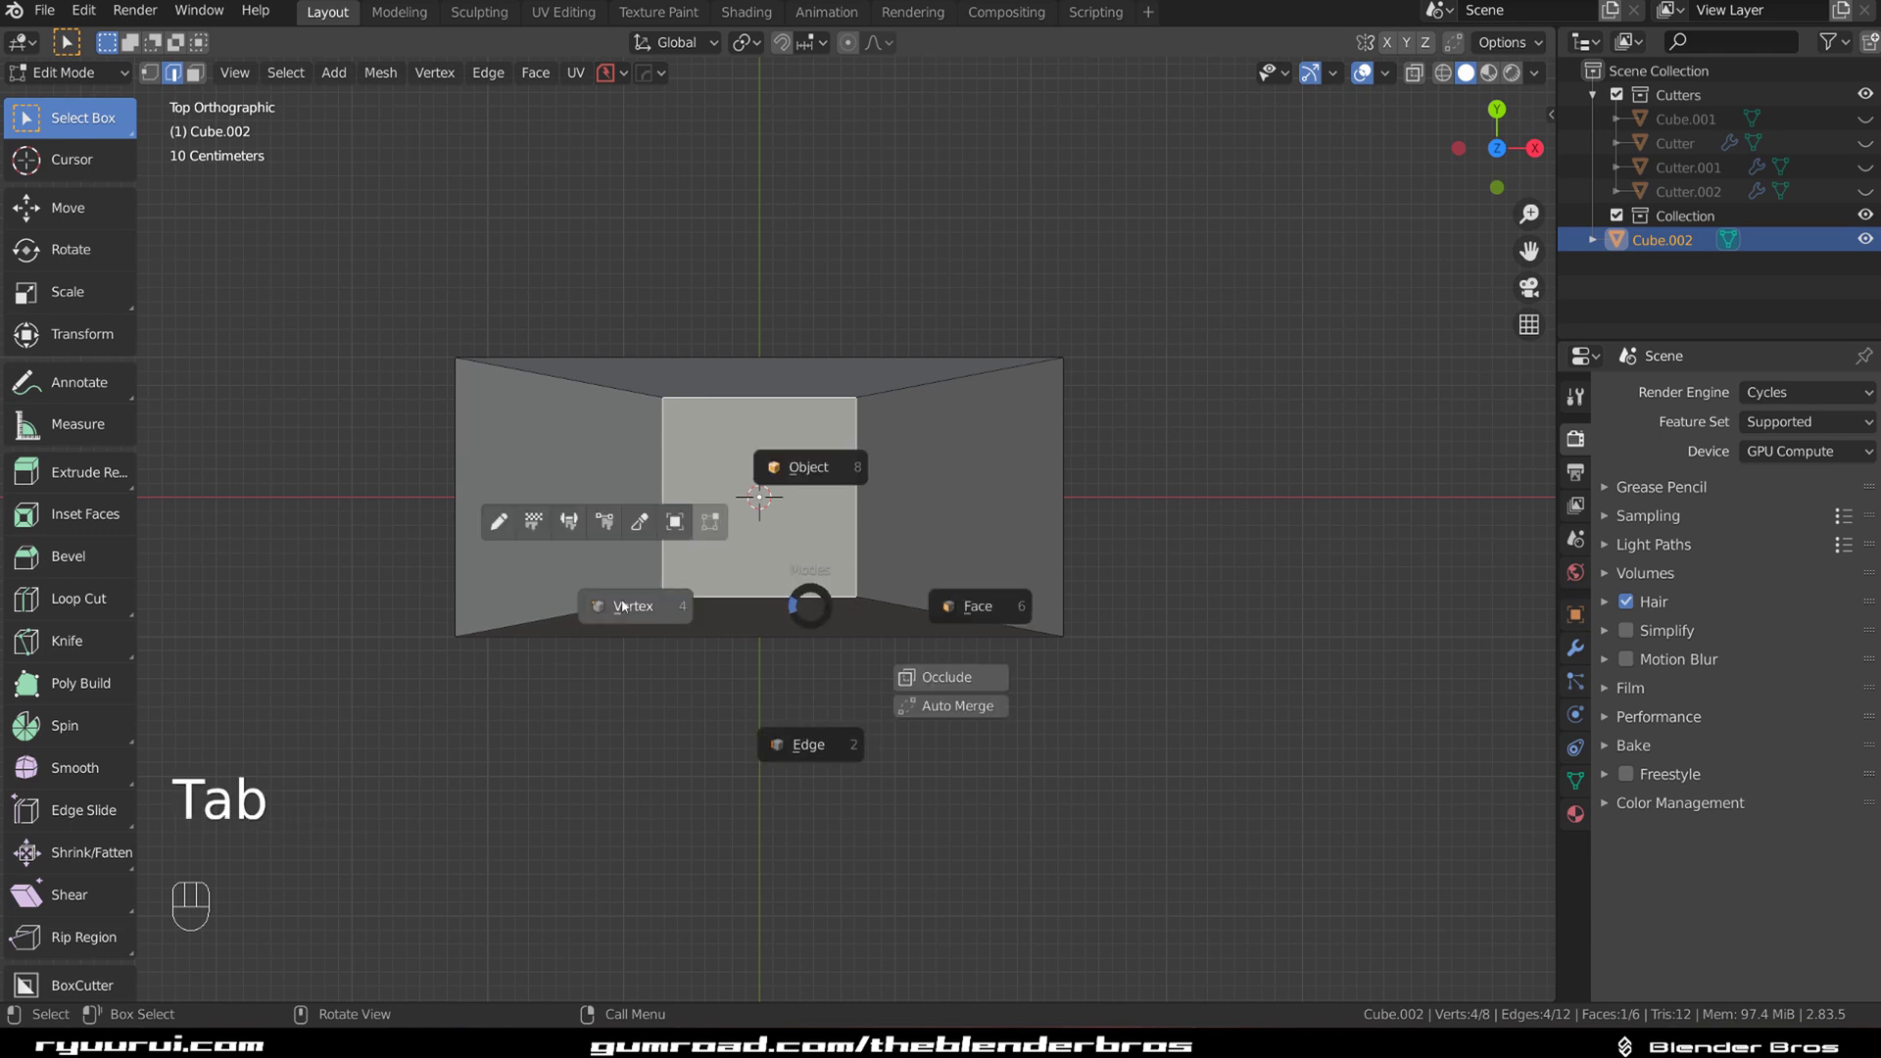
key("Tab")
key("Tab")
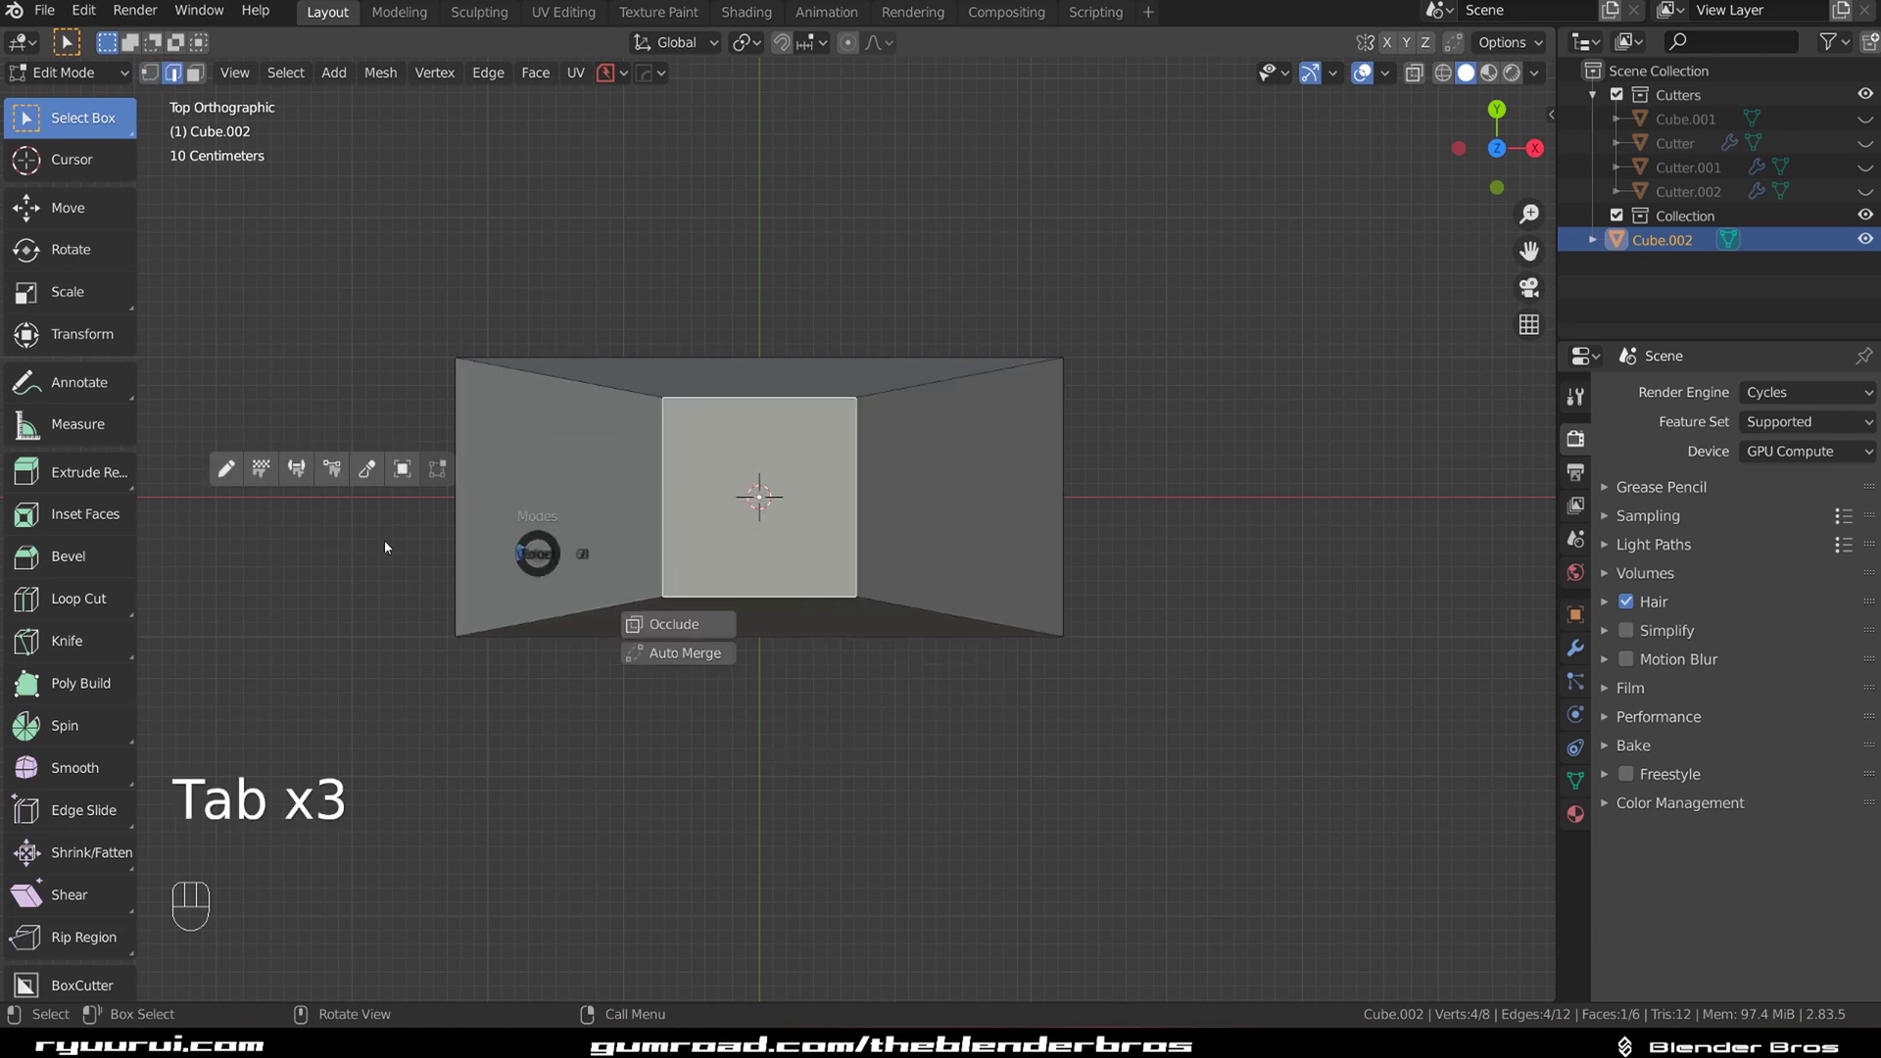
key("Tab")
key("Tab")
key("Tab")
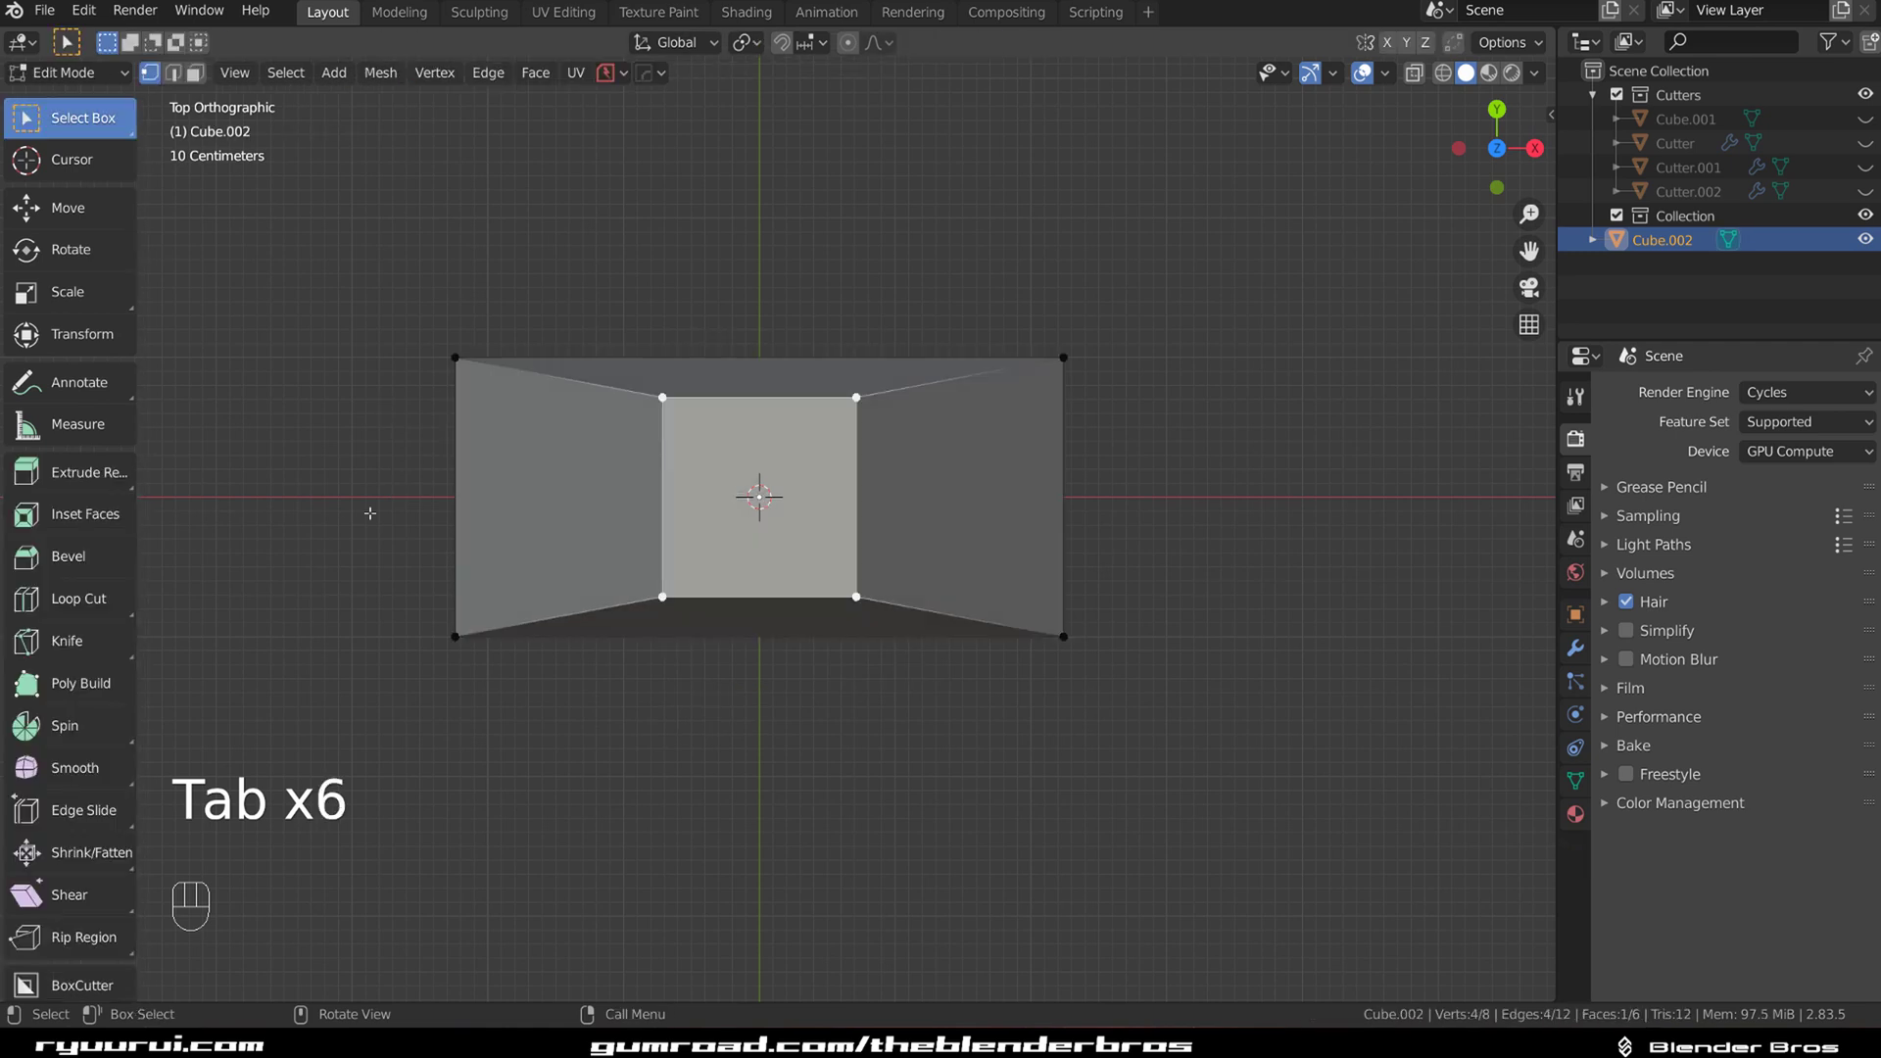
key("Tab")
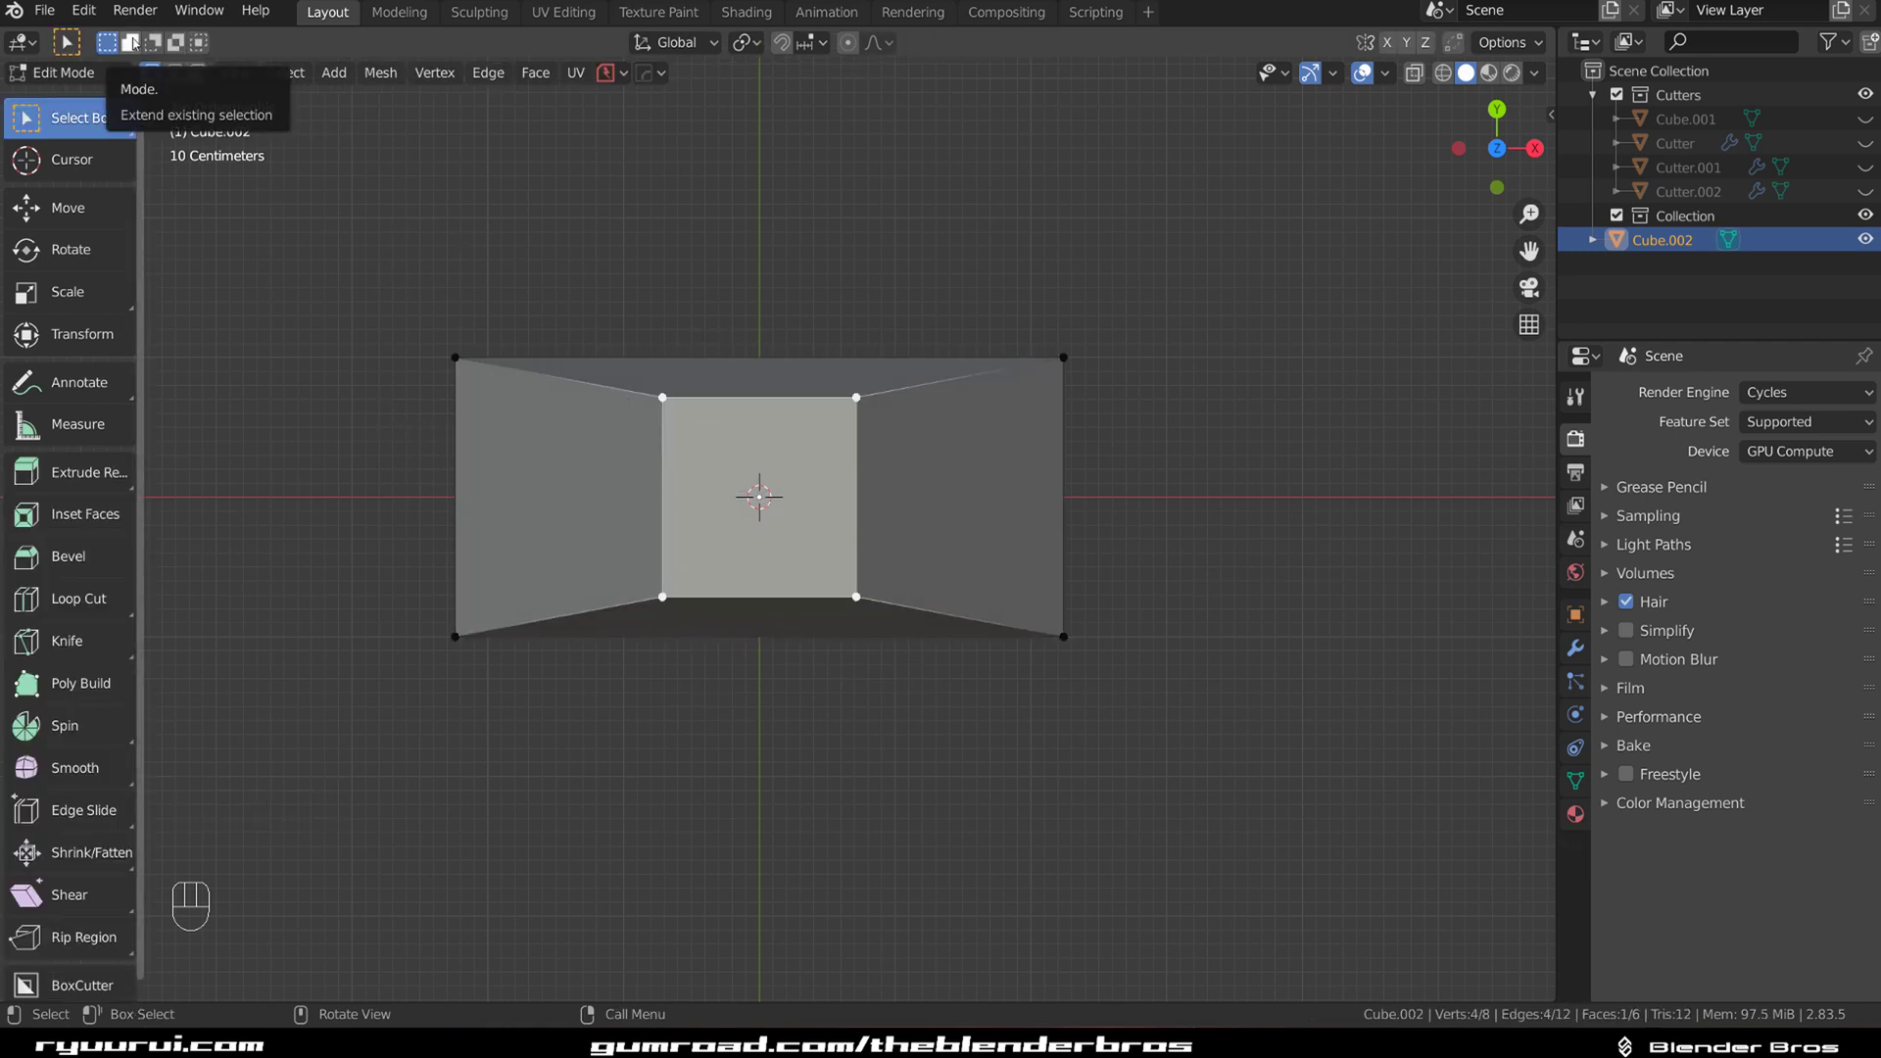
key("Tab")
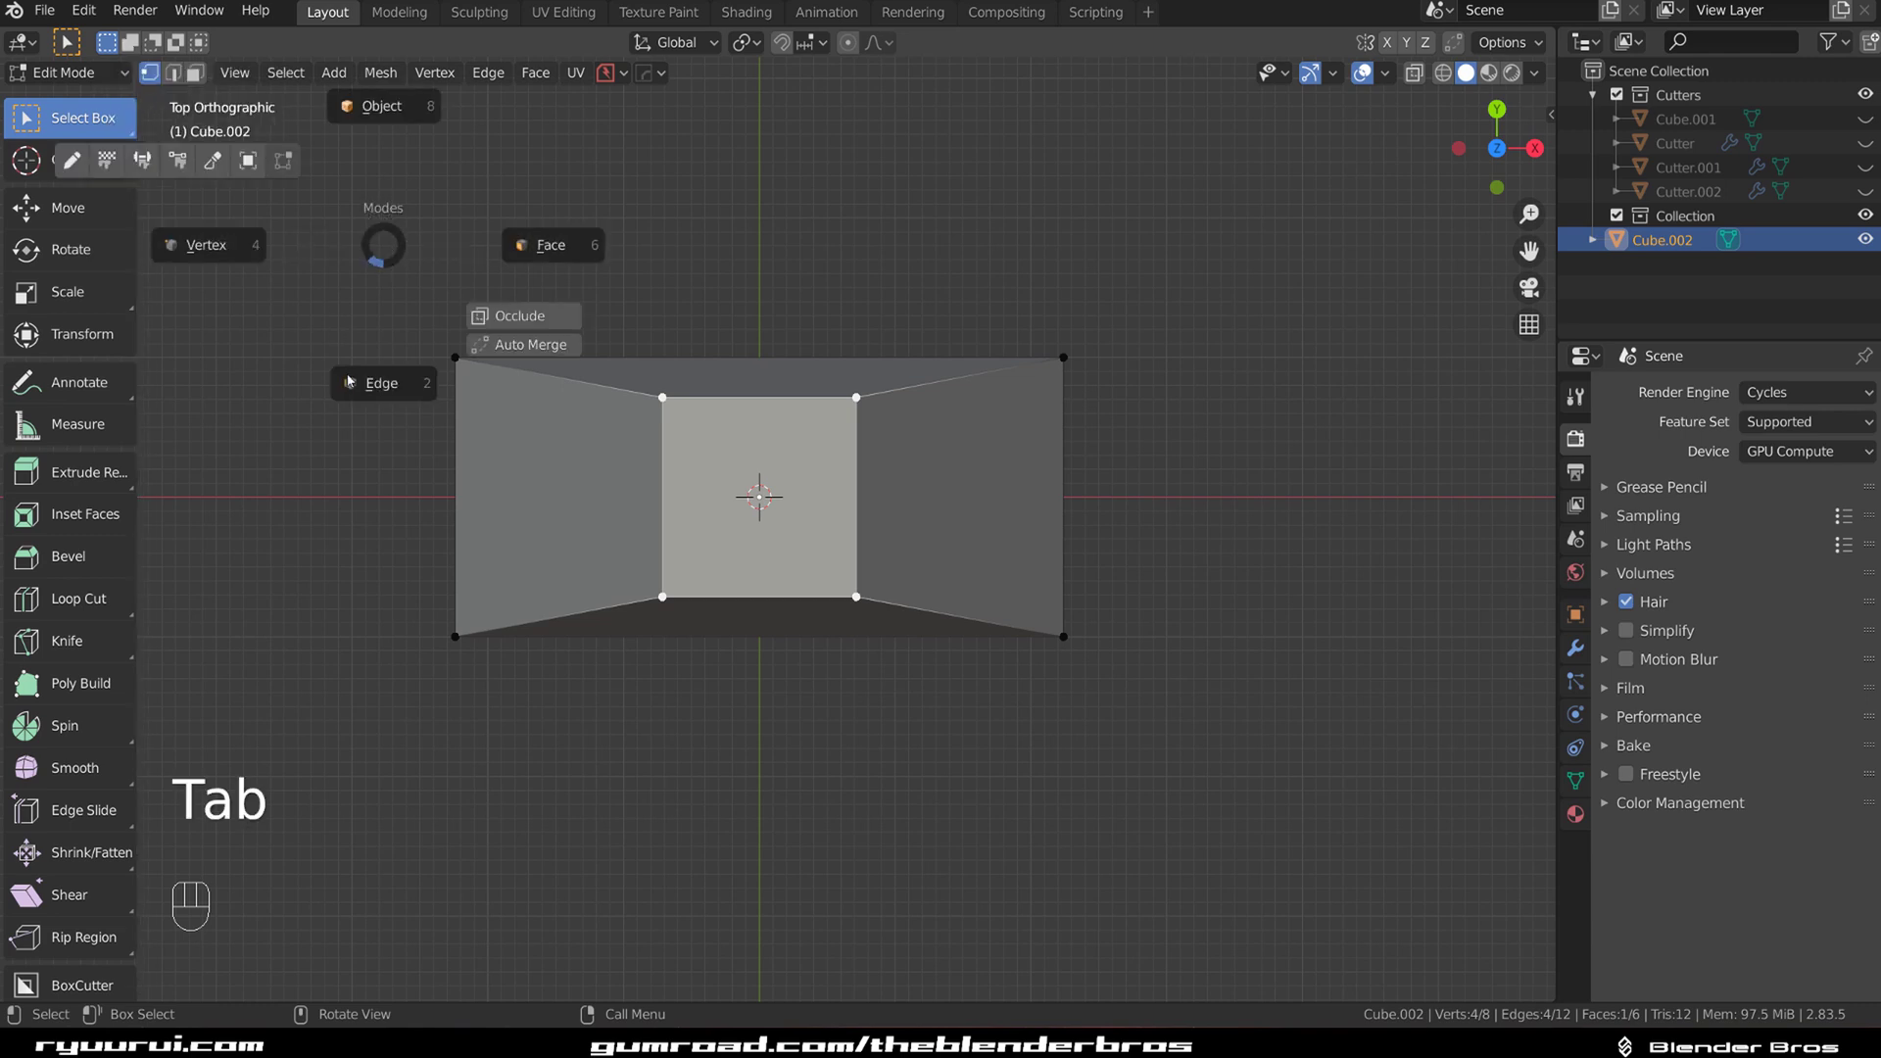
left_click(370, 383)
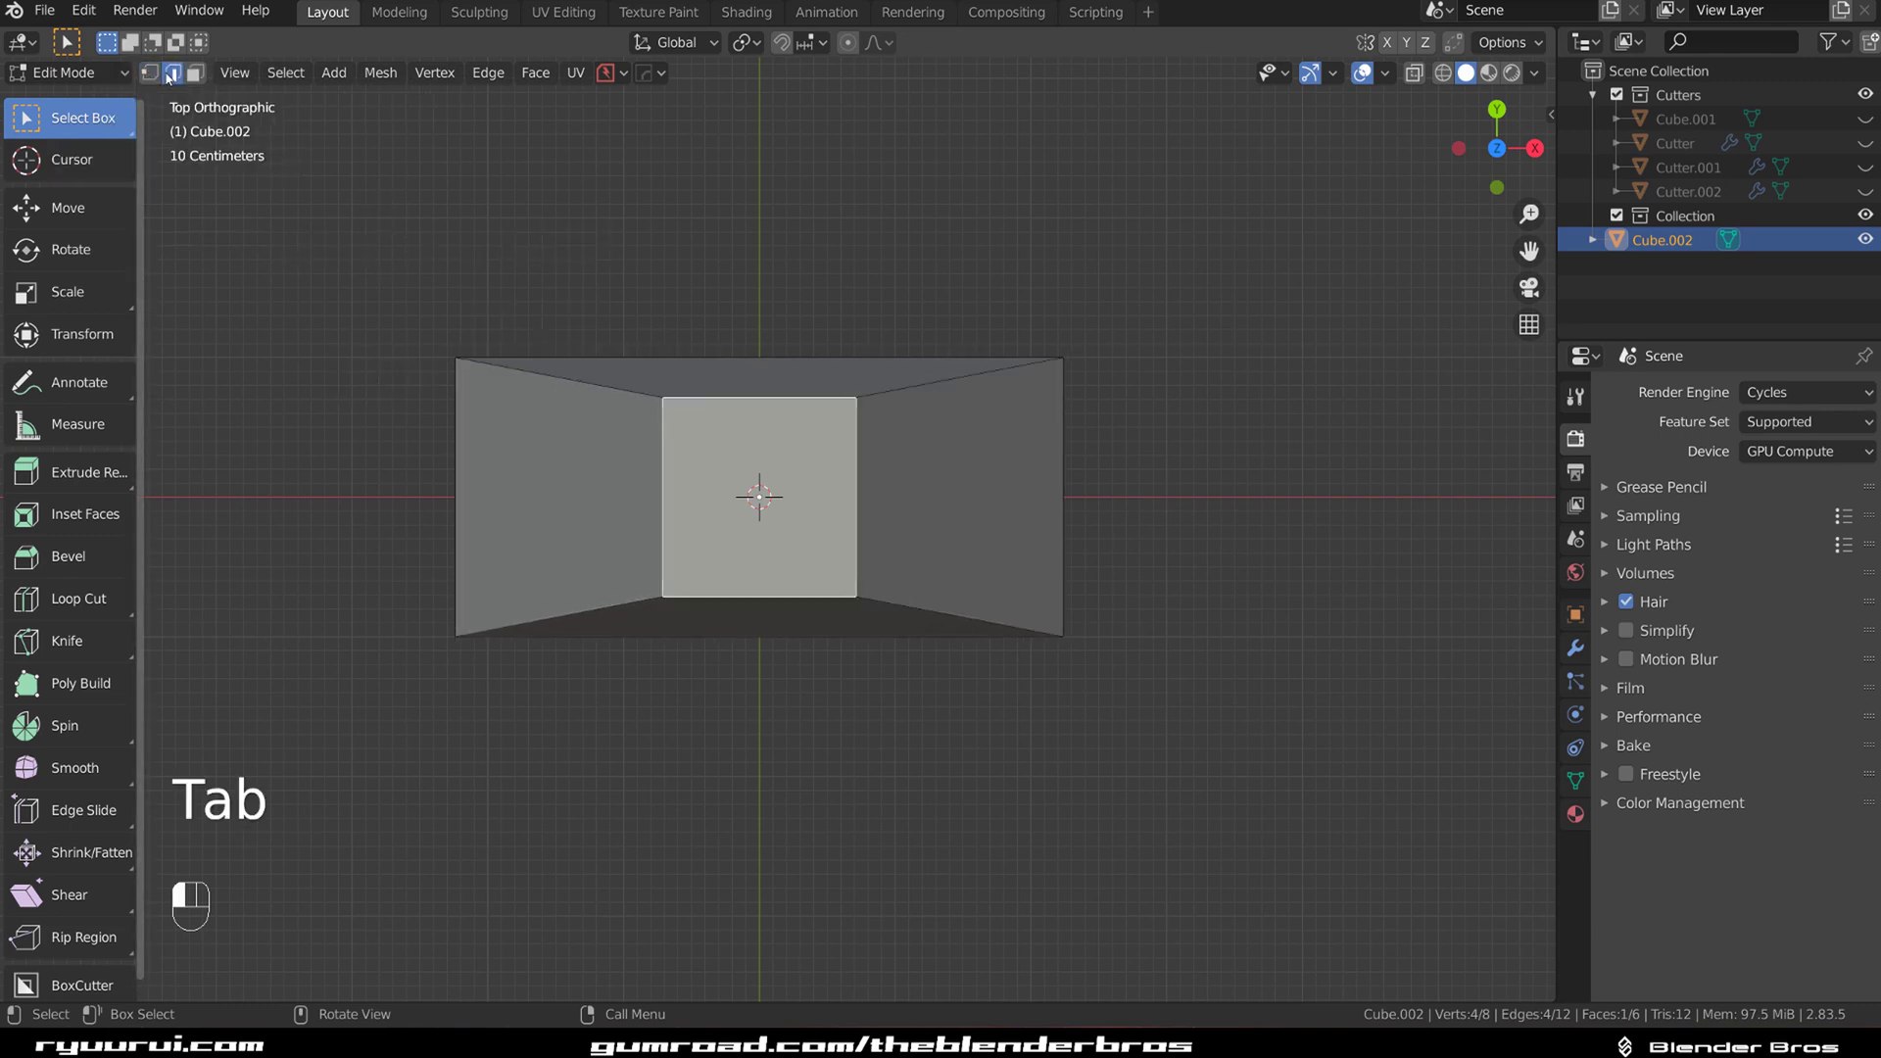
Step: Knife a two-part cut from the panel's left side via the inner square's left edge to its top edge
key("Tab")
scroll(783, 553, "up", 2)
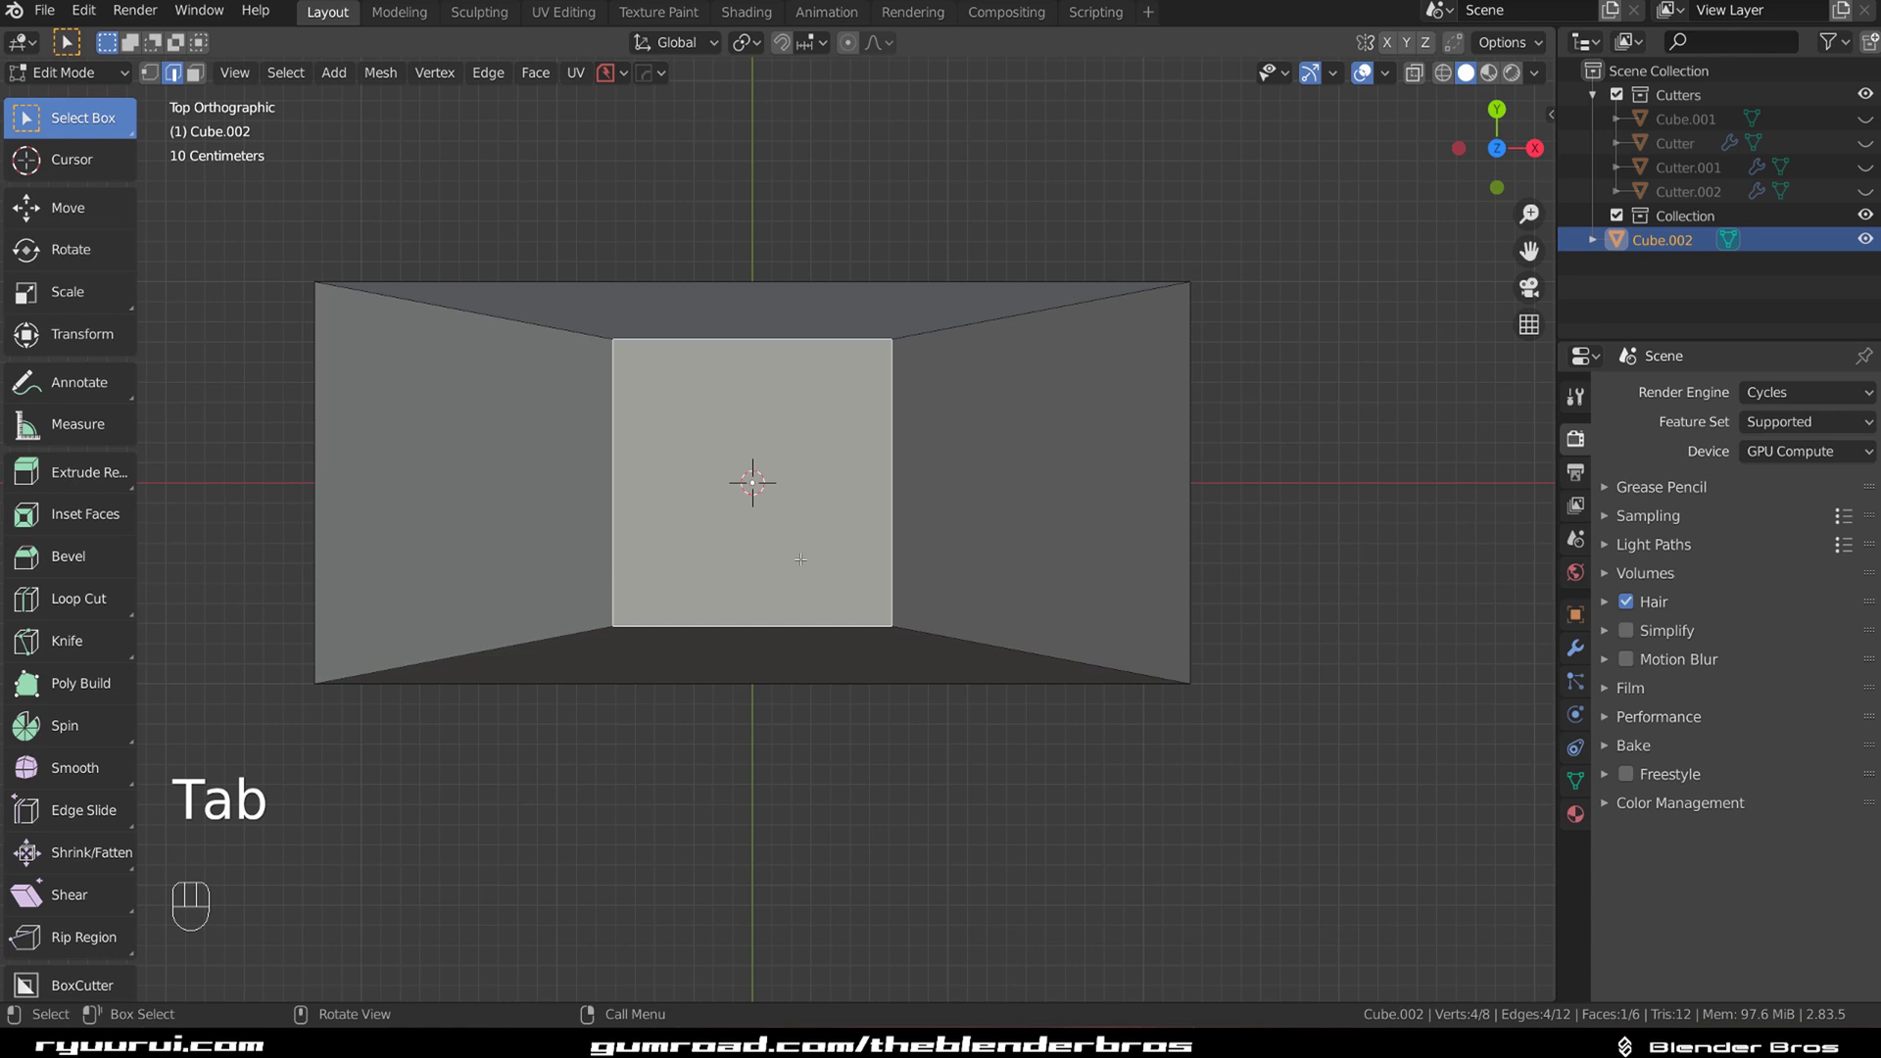
scroll(801, 560, "up", 1)
middle_click_drag(801, 559, 900, 602, "shift")
key("k")
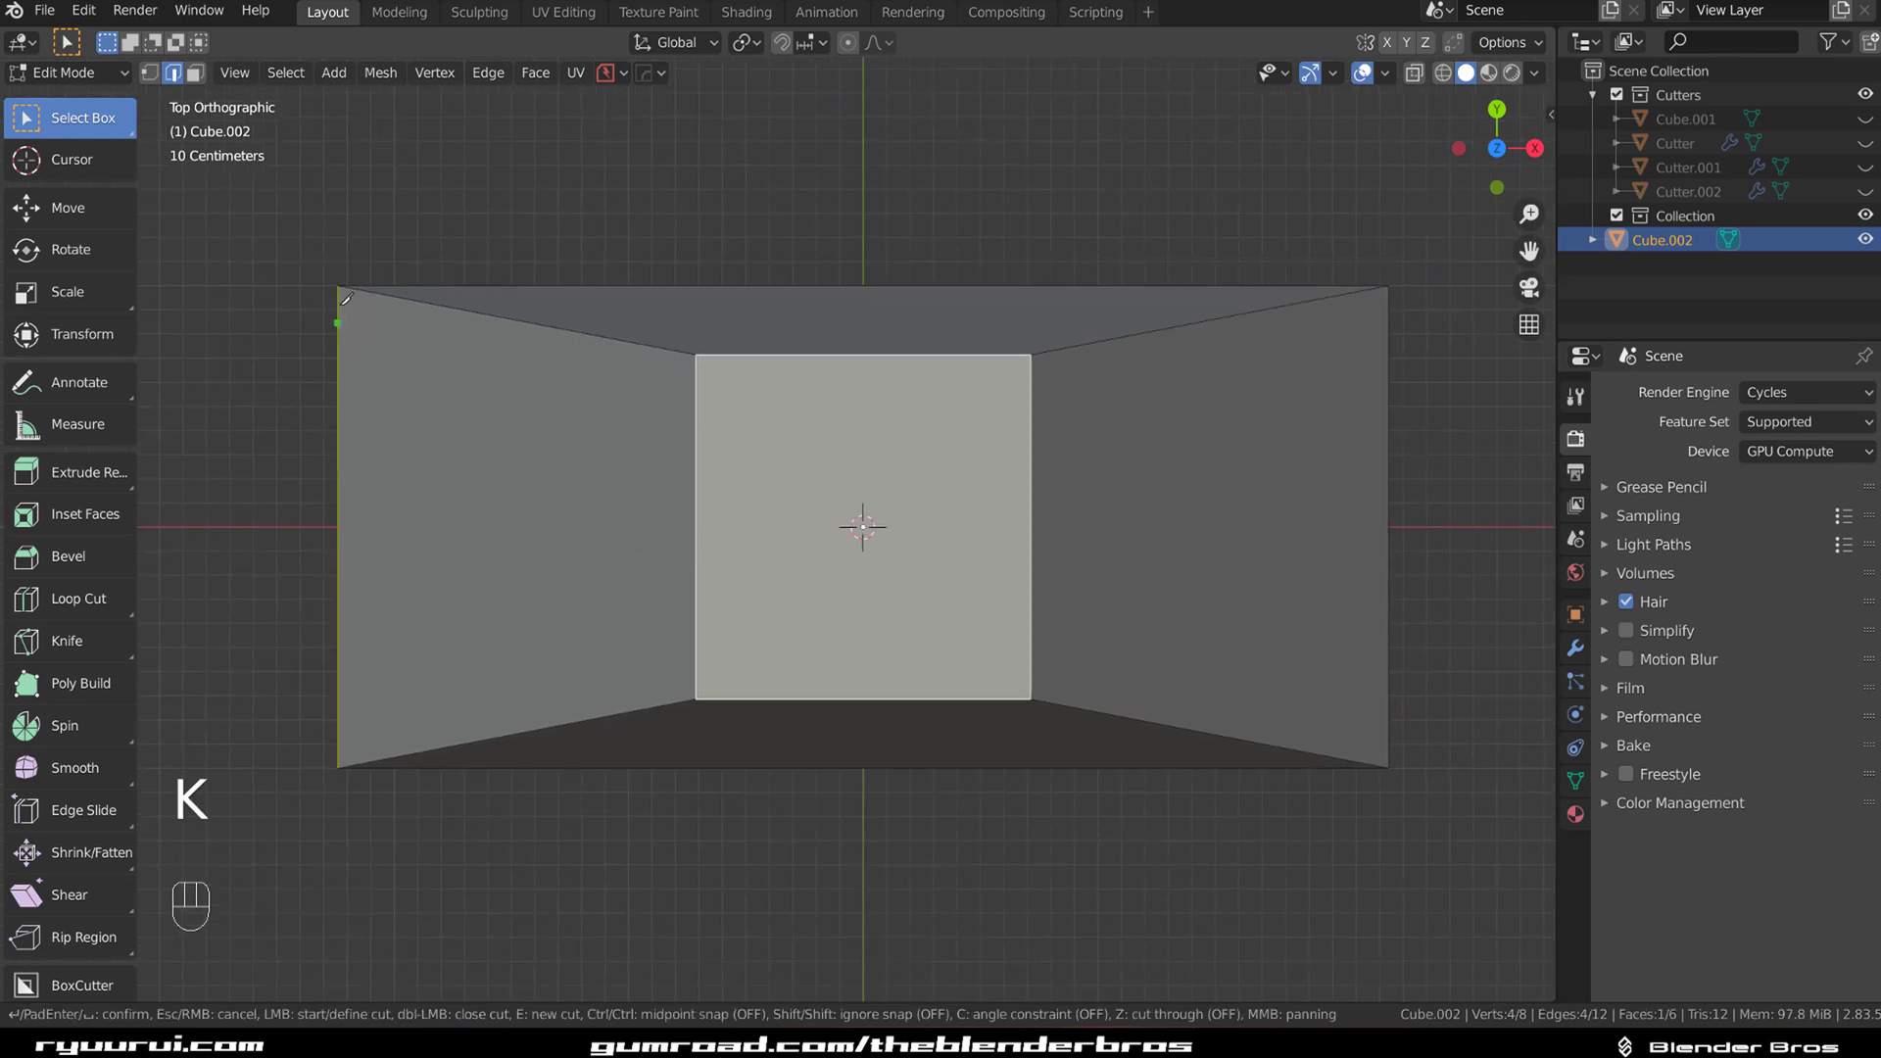
left_click(339, 491)
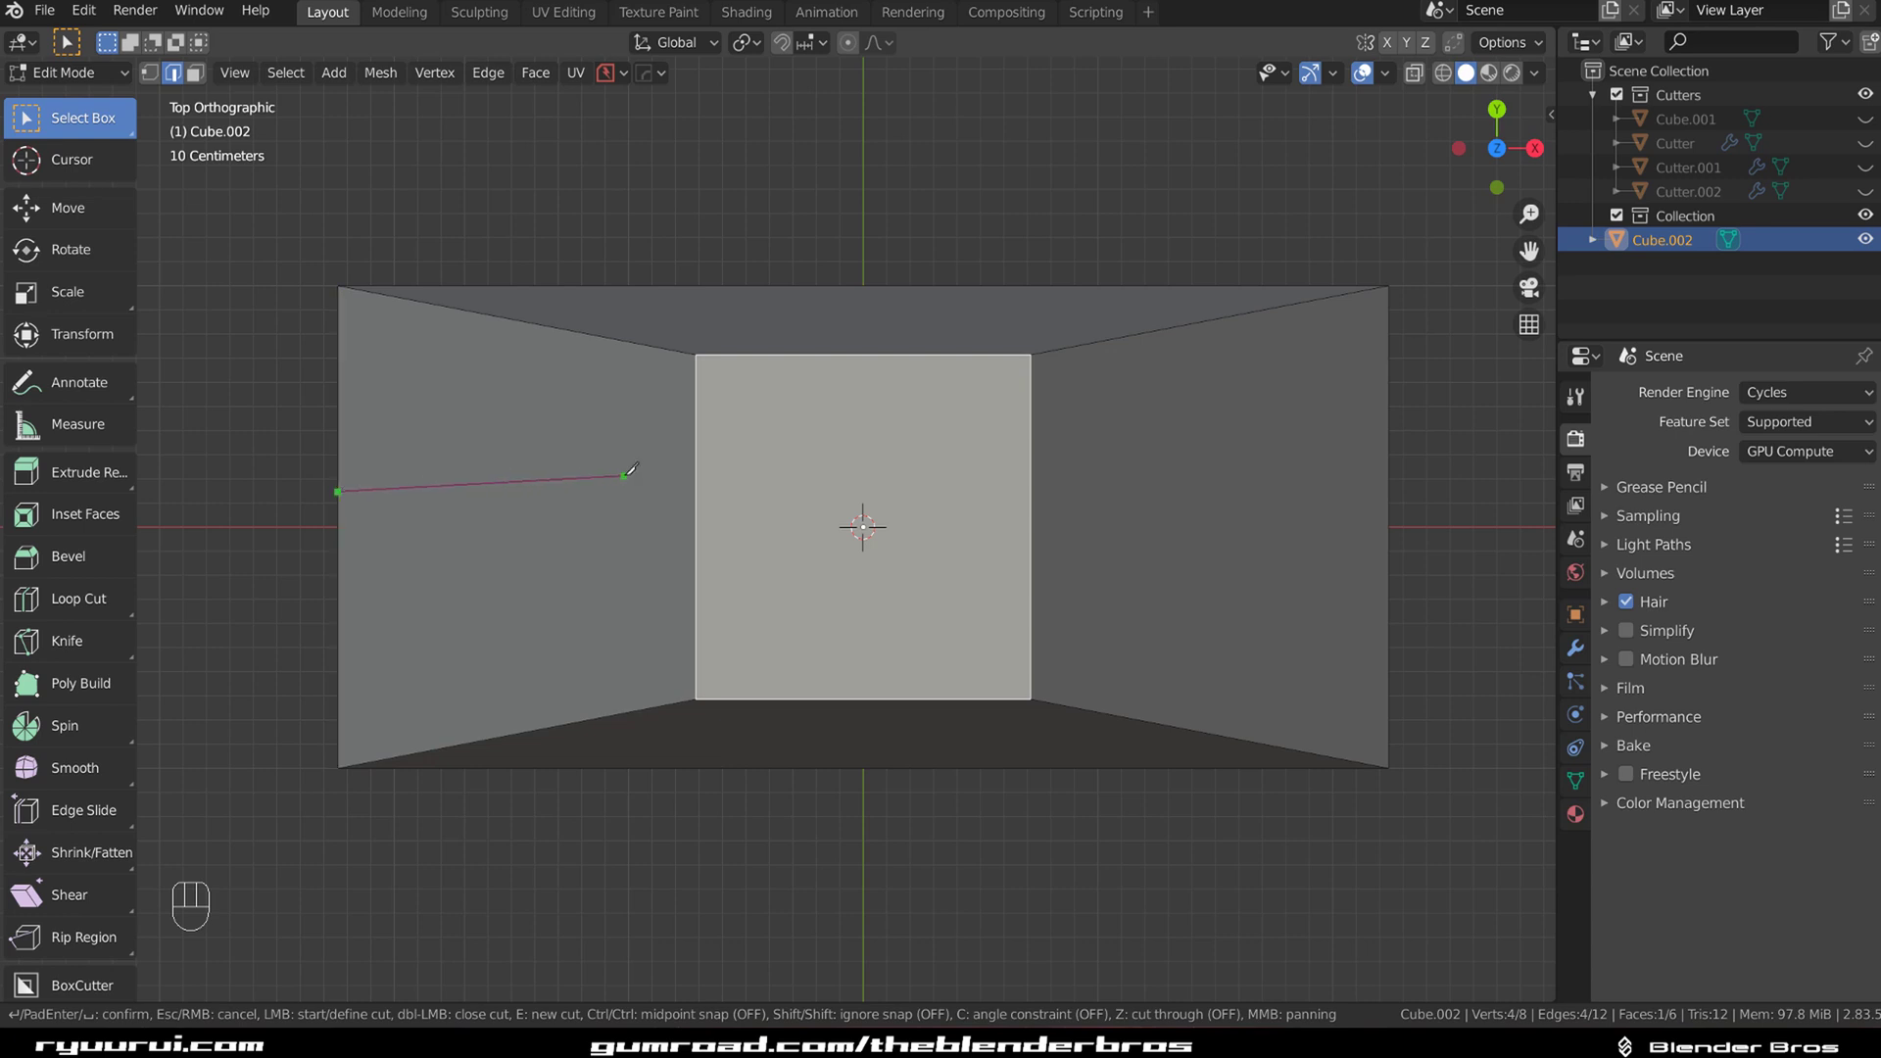
left_click(699, 476)
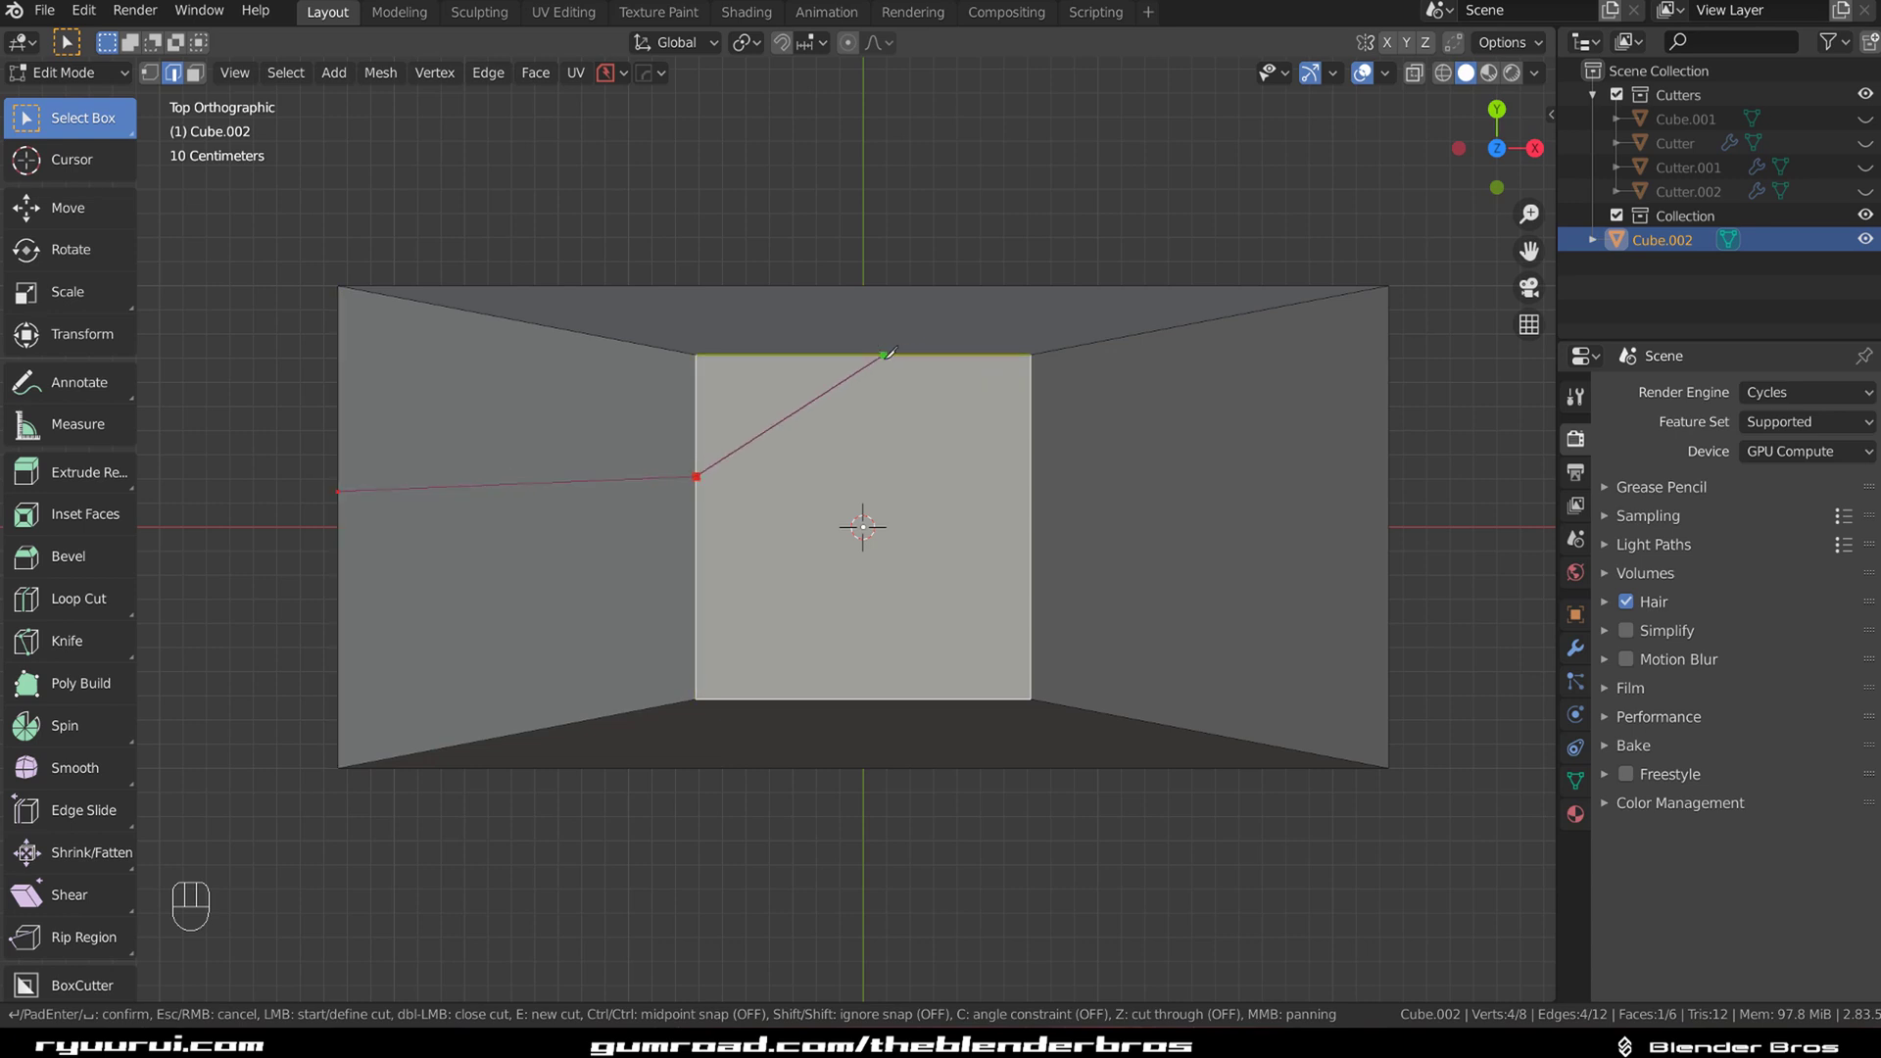
left_click(886, 354)
key("Return")
key("Tab")
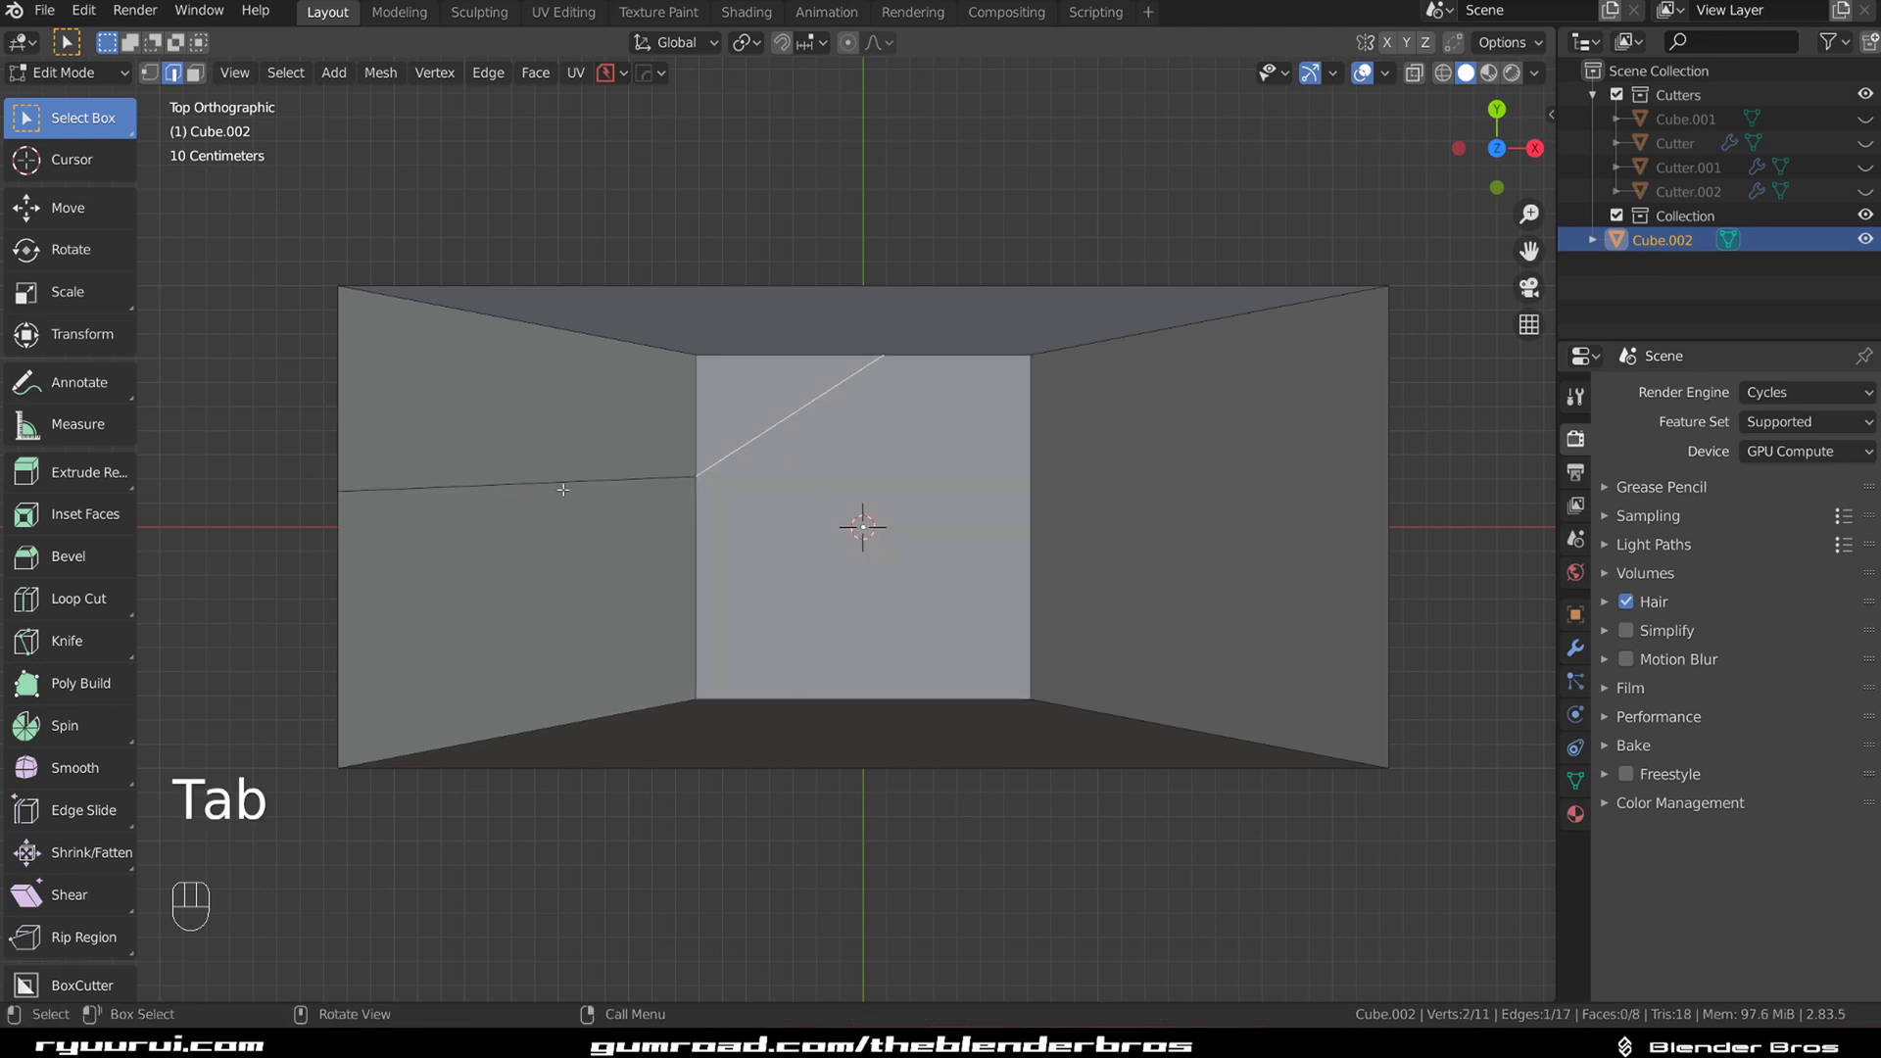
key("Tab")
middle_click_drag(734, 501, 836, 436)
key("g")
right_click(770, 384)
key("KP_5")
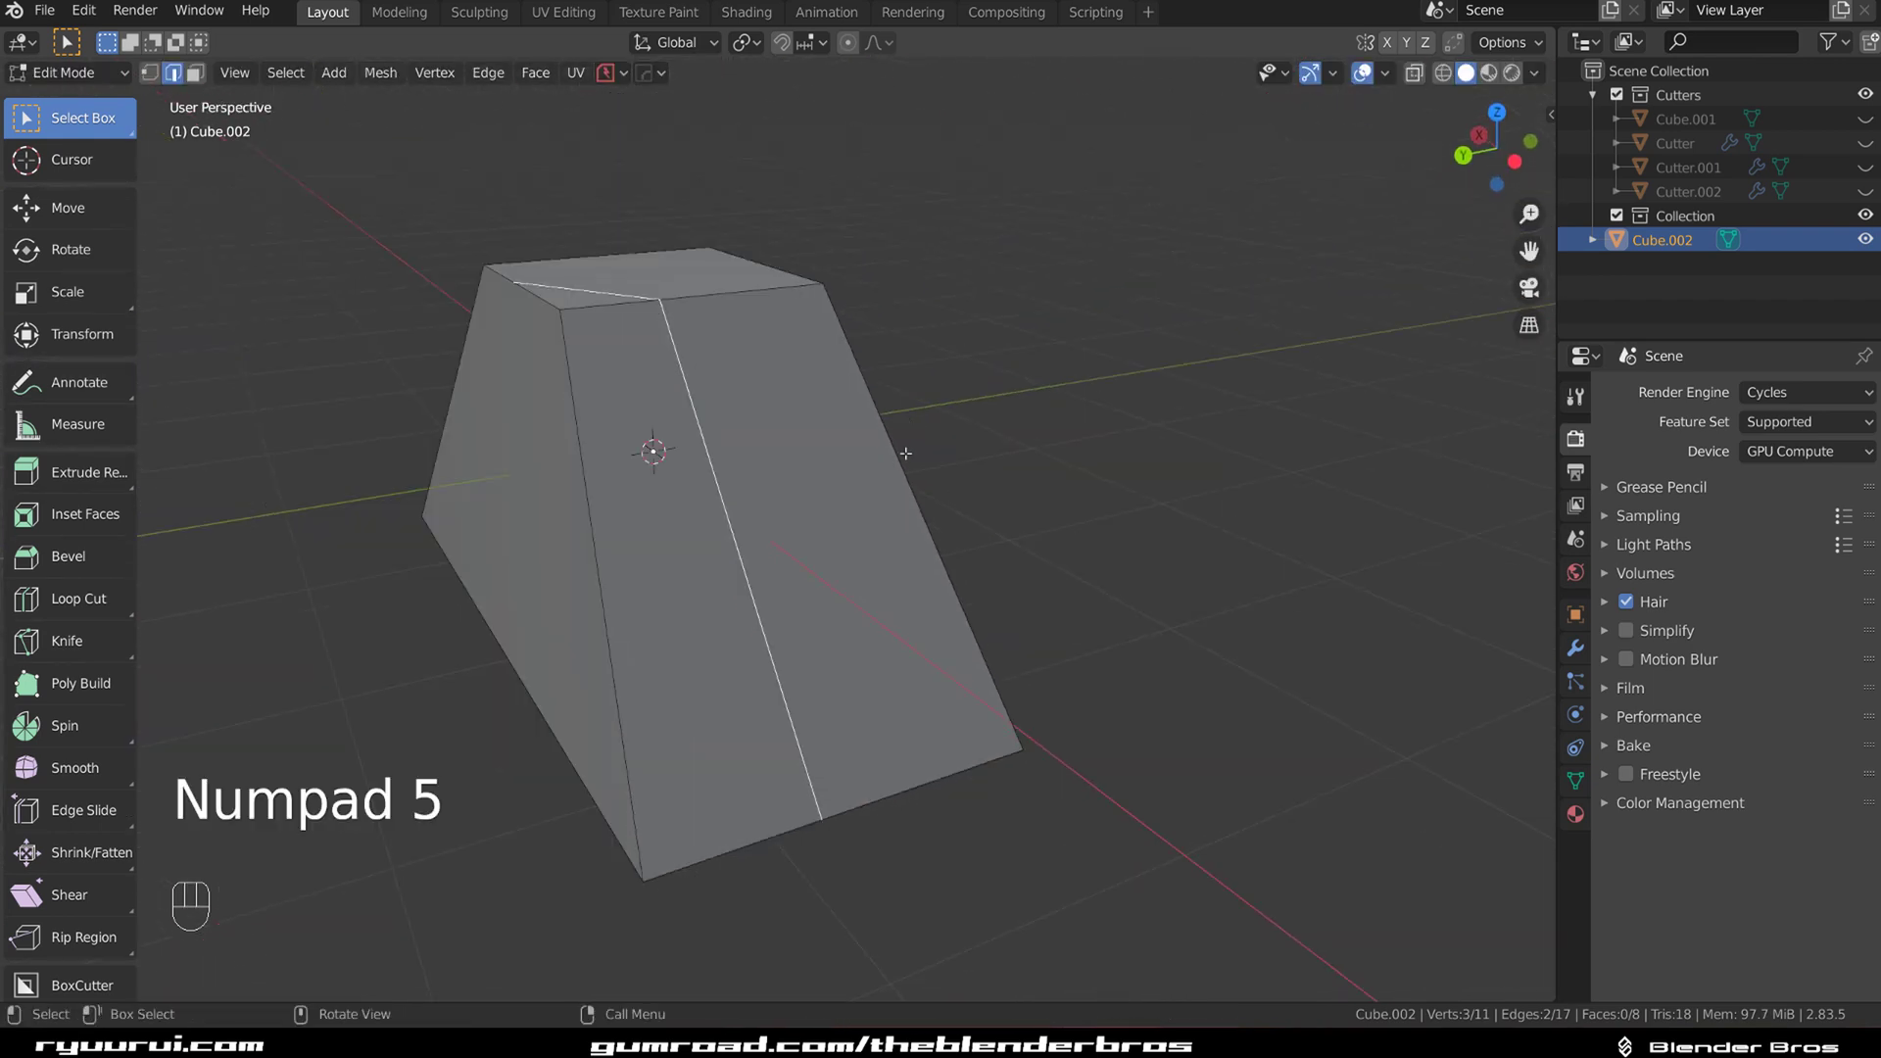
middle_click_drag(1035, 436, 882, 461)
scroll(883, 462, "up", 3)
key("q")
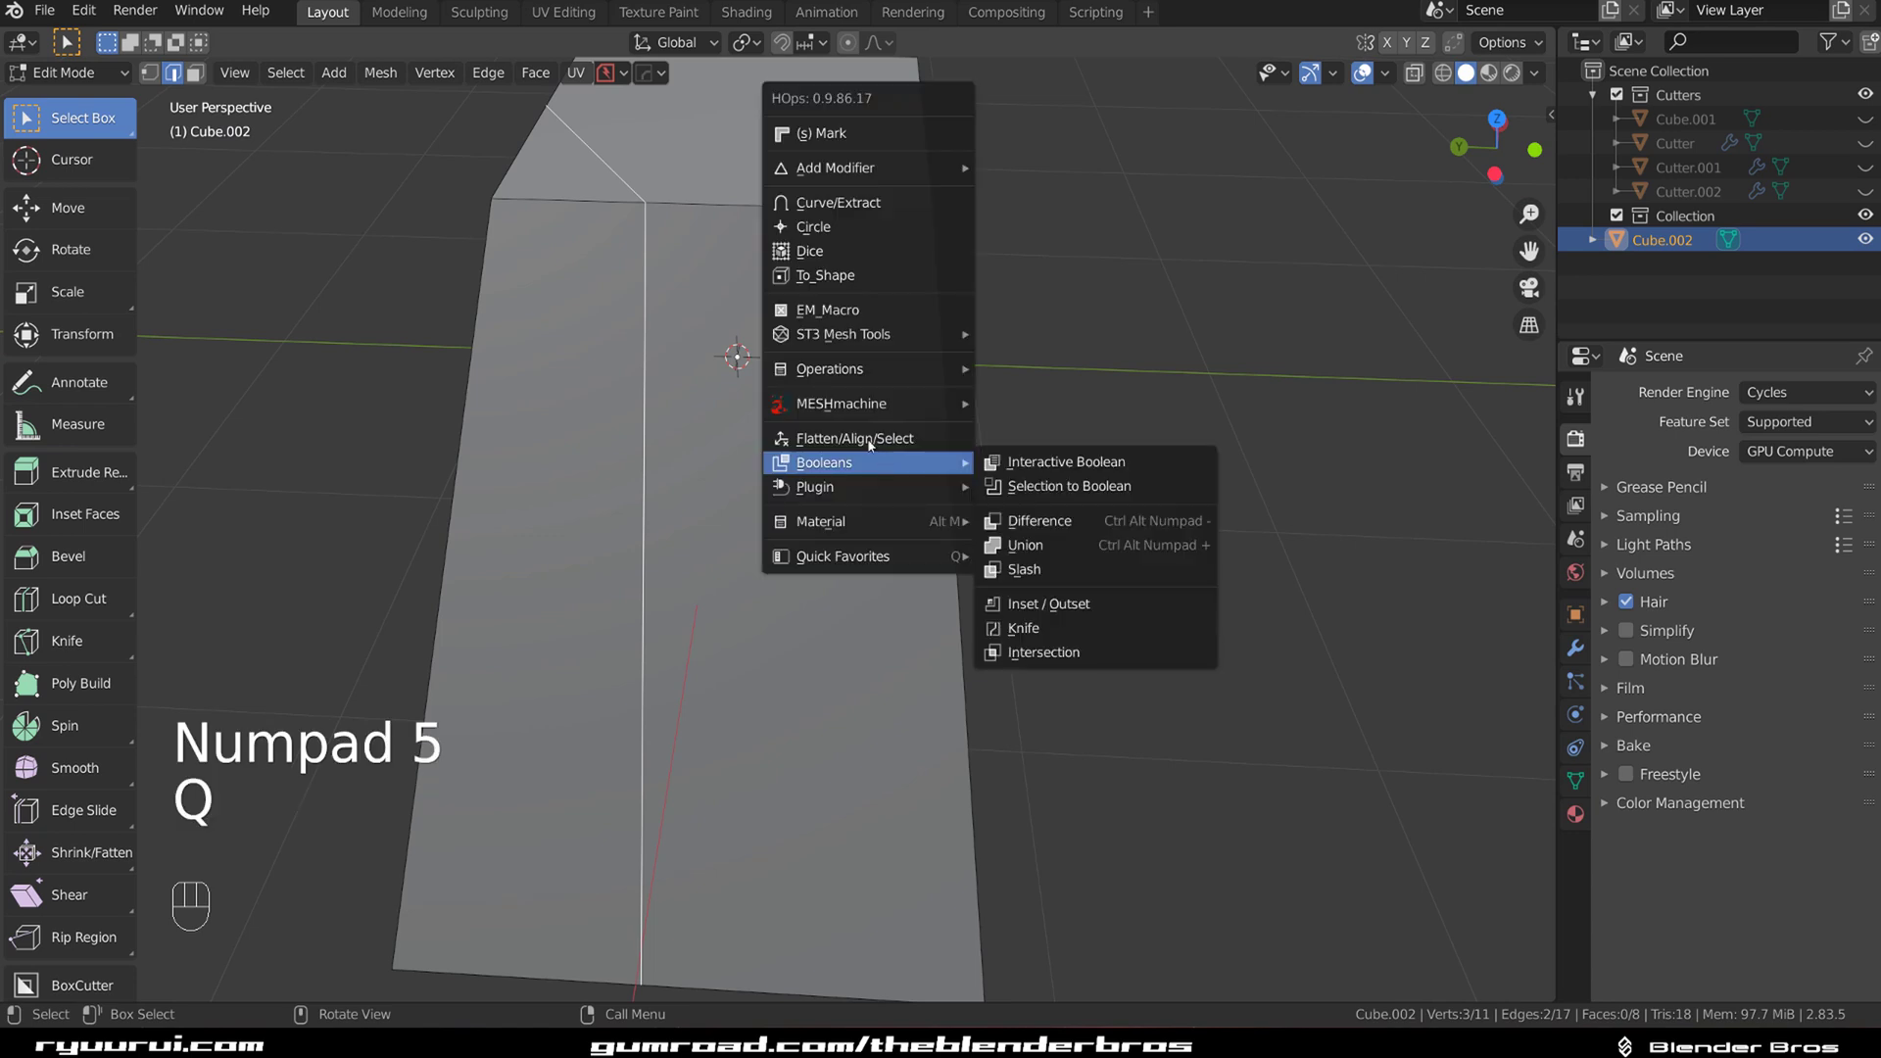
left_click(901, 203)
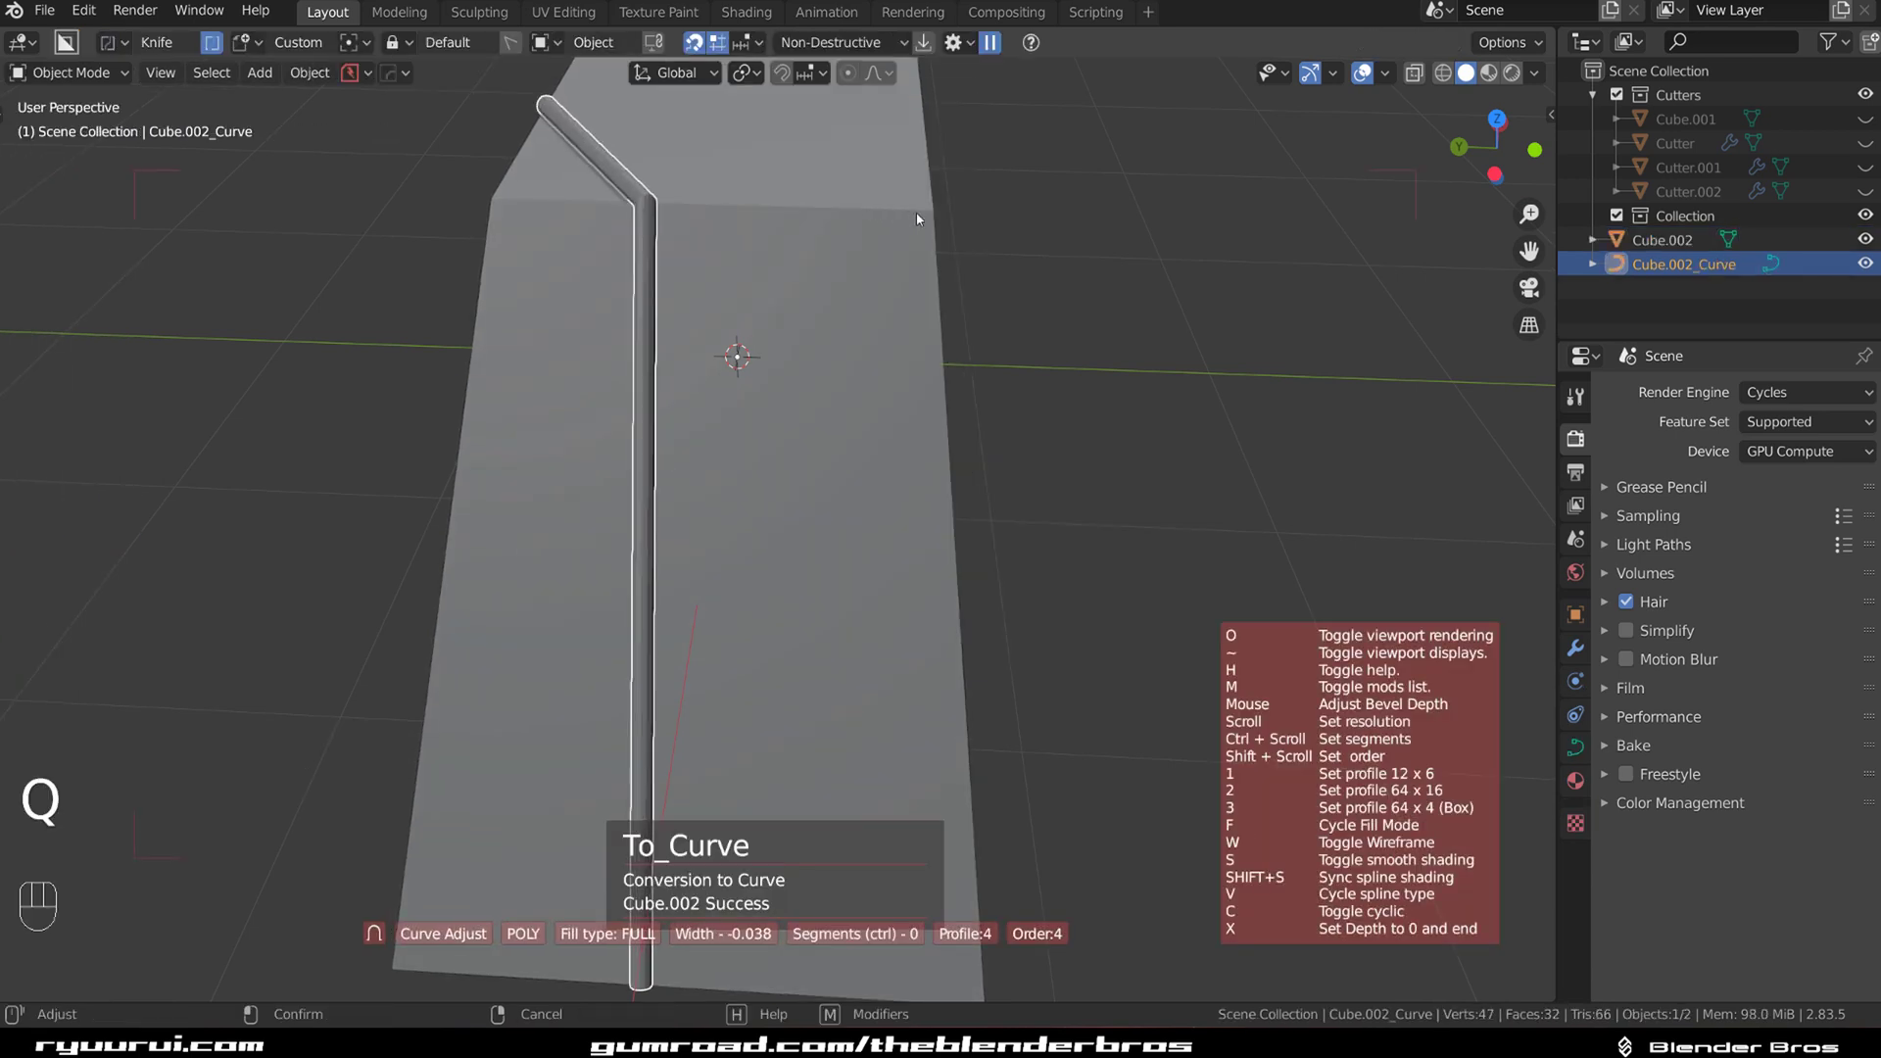
middle_click_drag(943, 387, 820, 407)
key("ctrl+z")
middle_click_drag(705, 386, 770, 461)
key("ctrl+z")
scroll(747, 424, "up", 3)
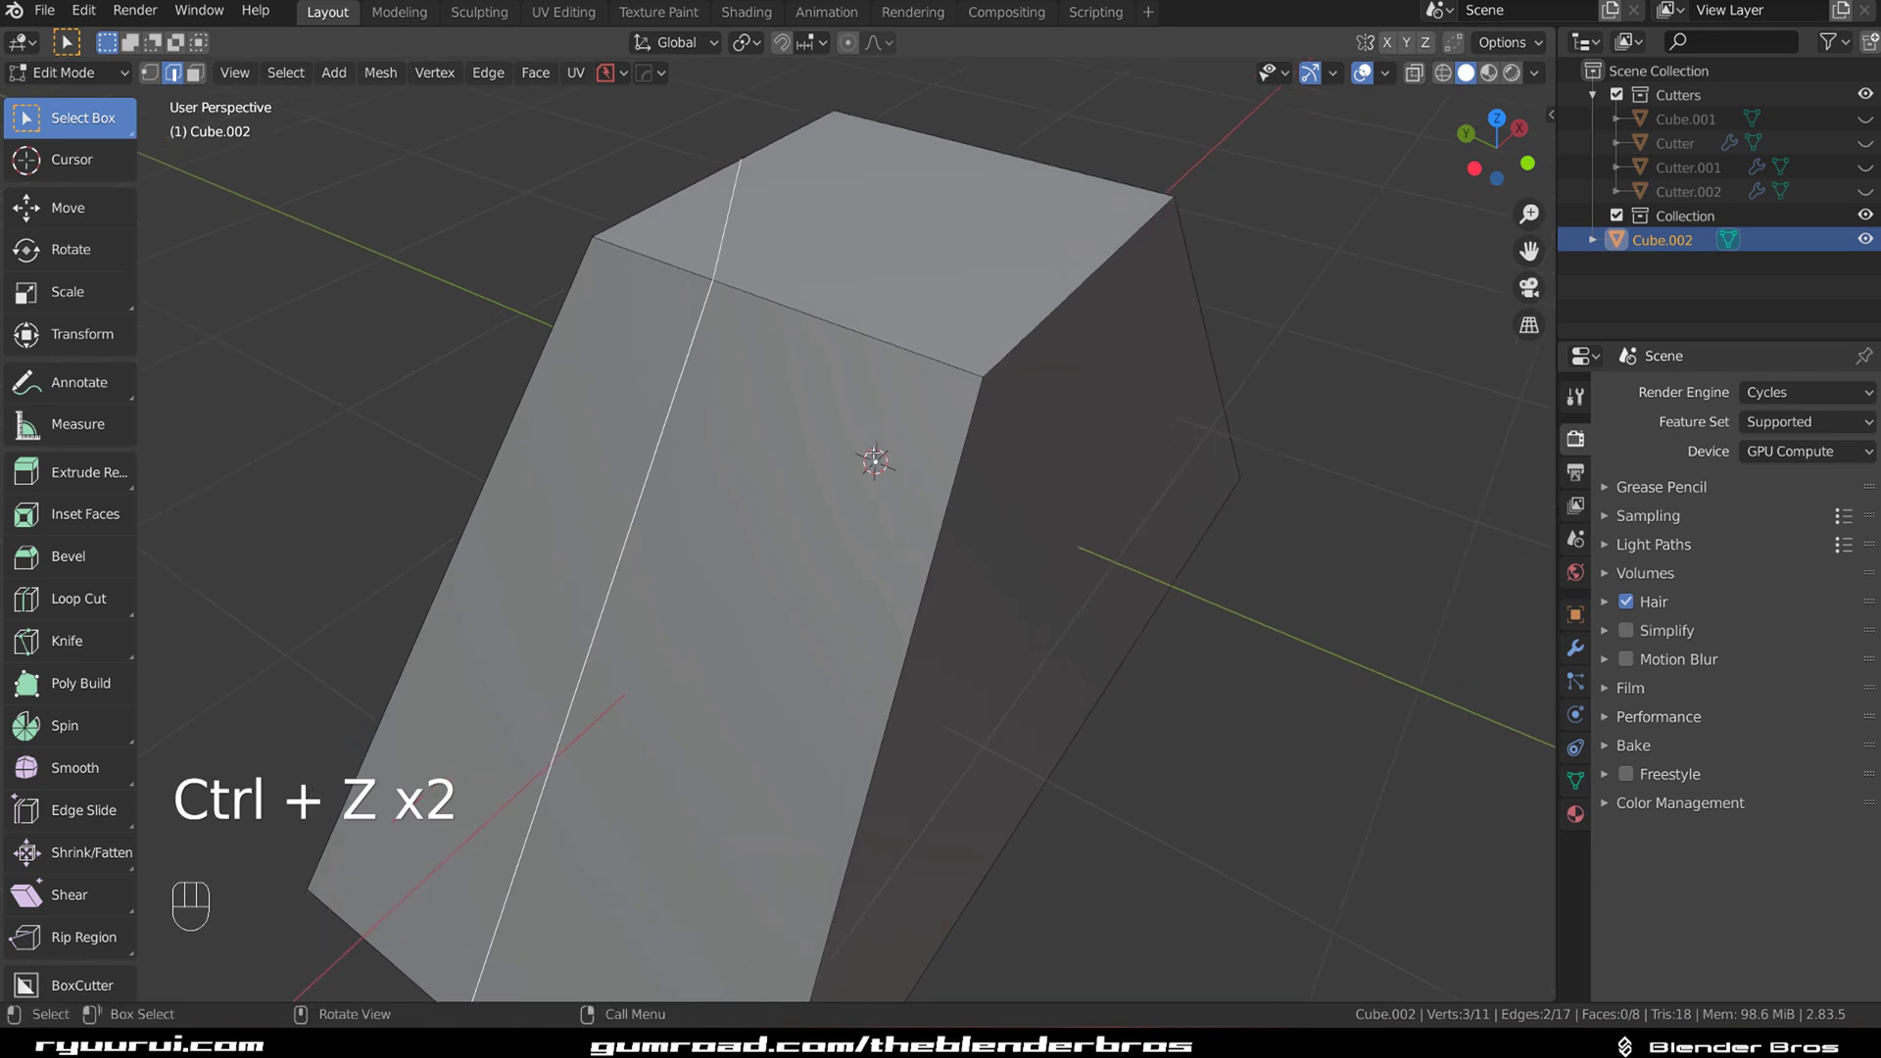
Step: Add the EPanel (Example Panels_001) decal along the cut
scroll(878, 444, "down", 2)
key("d")
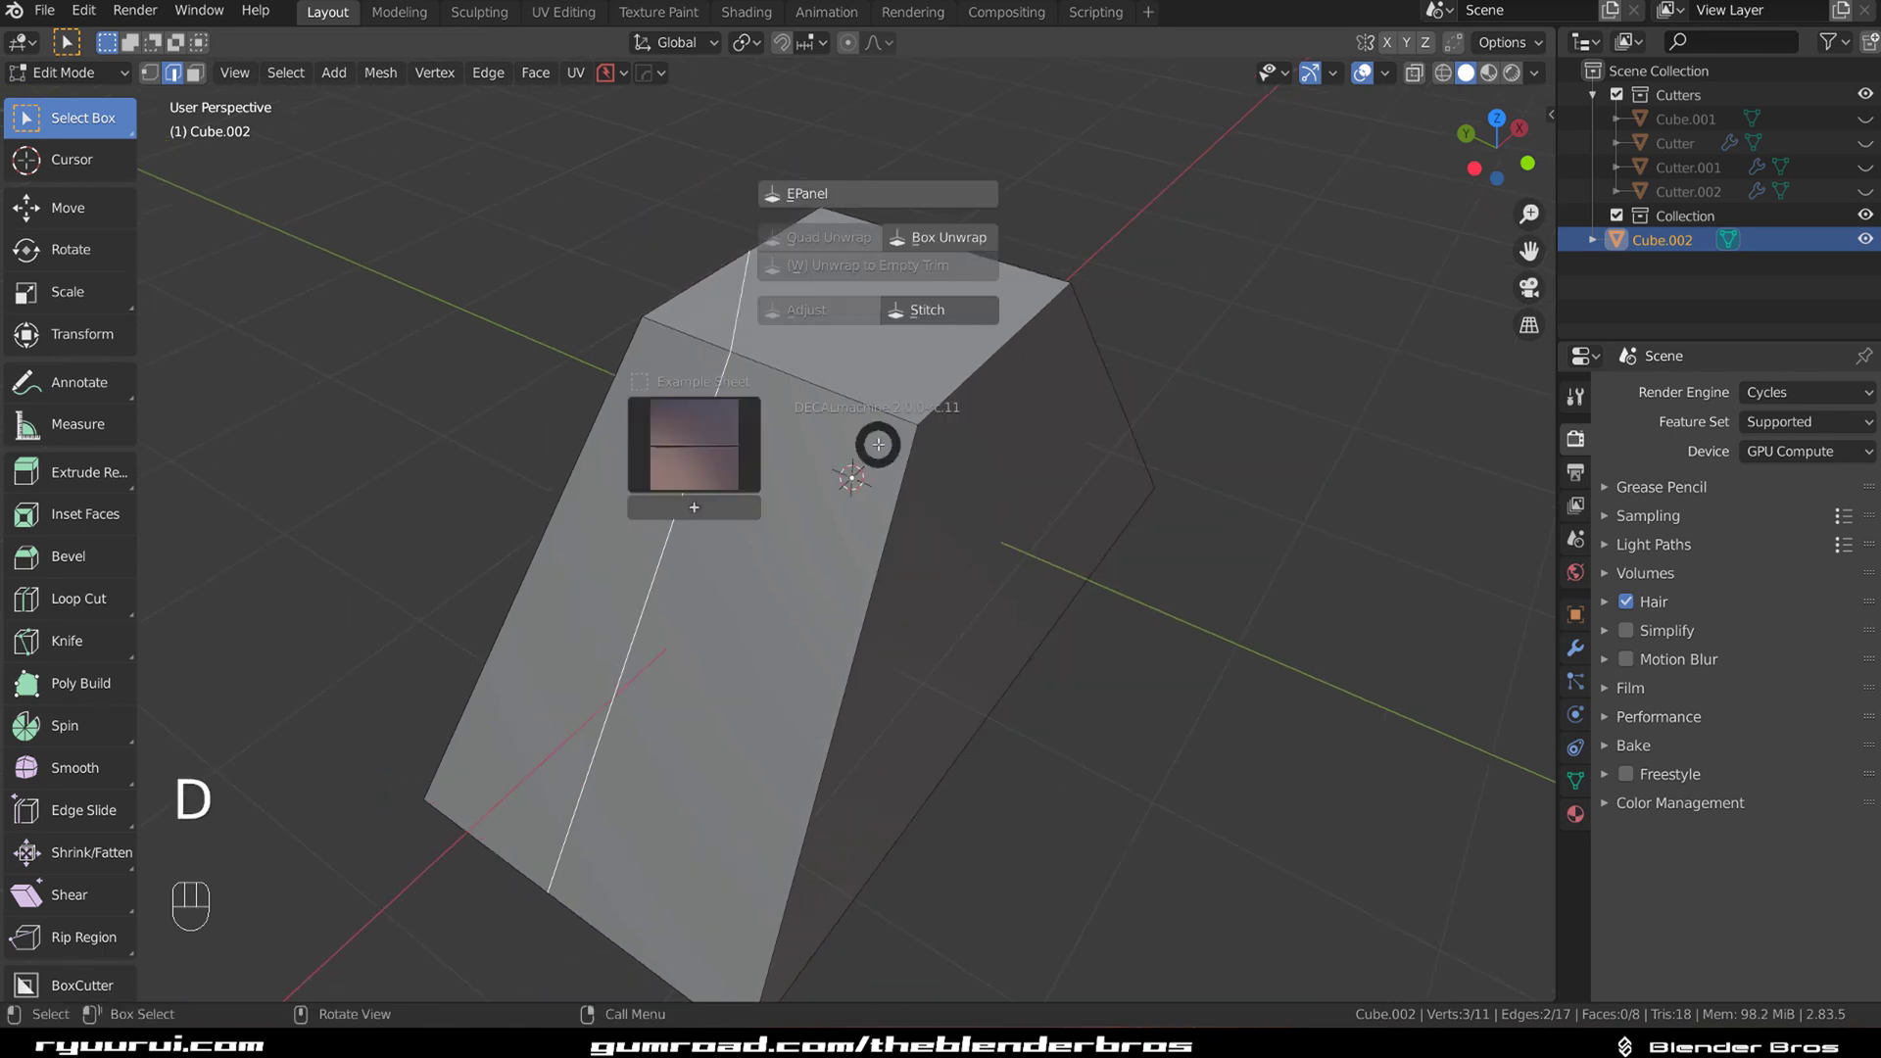
left_click(927, 198)
Step: Switch to Material Preview, orbit to check the decal, then go to orthographic top view
scroll(954, 262, "up", 2)
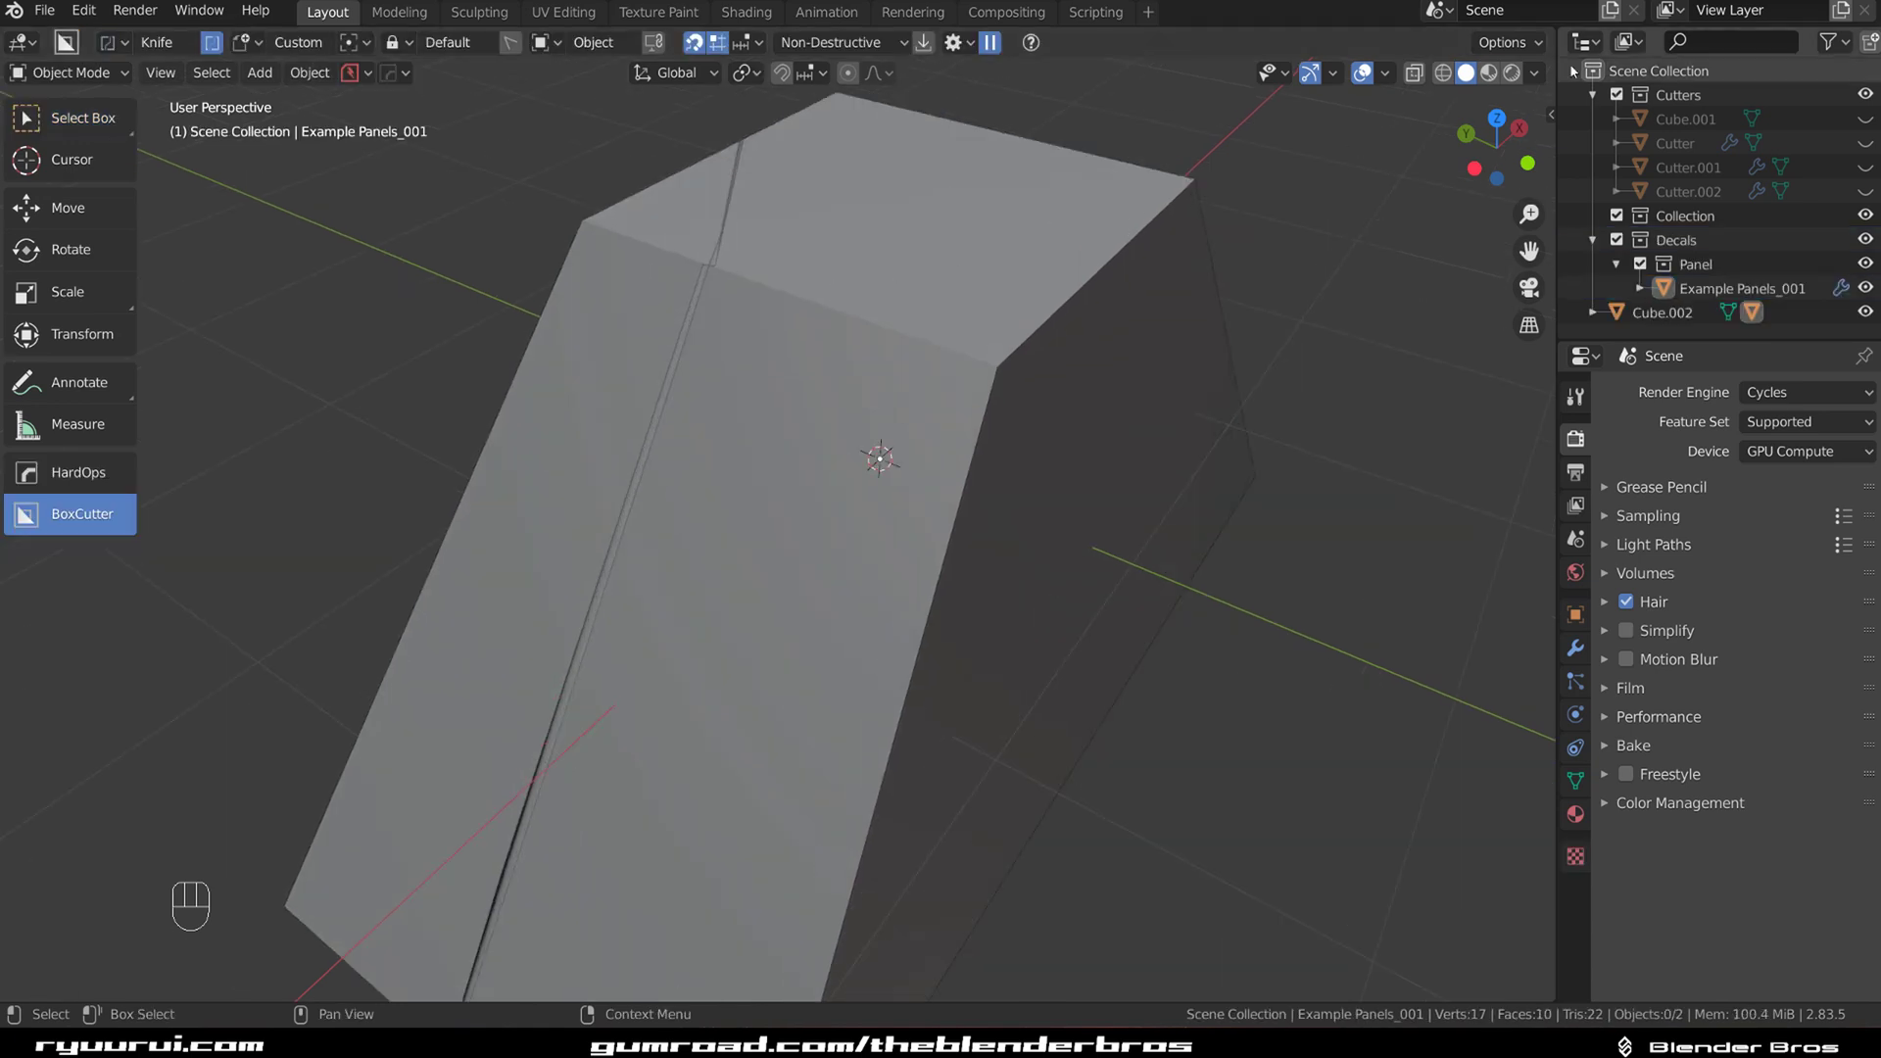
left_click(1488, 73)
middle_click_drag(762, 323, 823, 432)
middle_click_drag(656, 341, 744, 388)
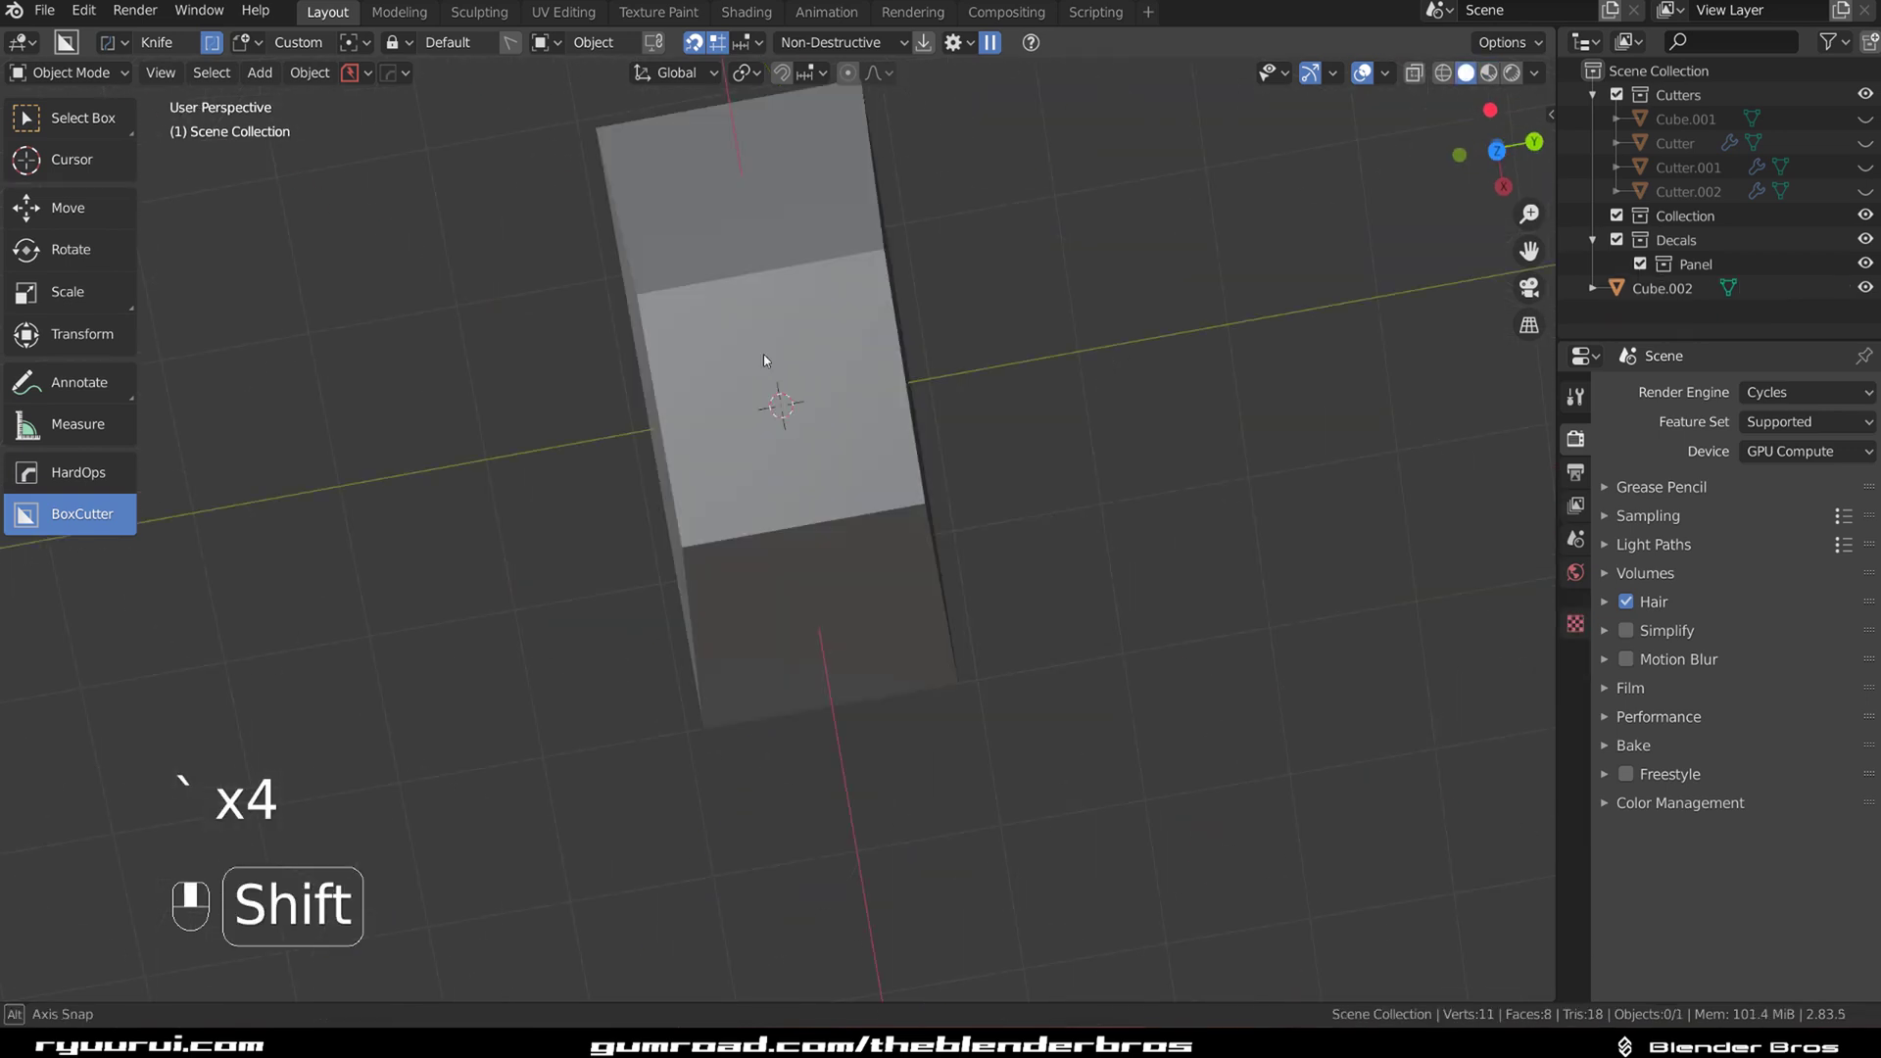
key("KP_5")
key("grave")
Step: Select Cube.002 in Edit Mode and dissolve the old slanted cut edges
middle_click_drag(467, 345, 755, 292, "shift")
key("Tab")
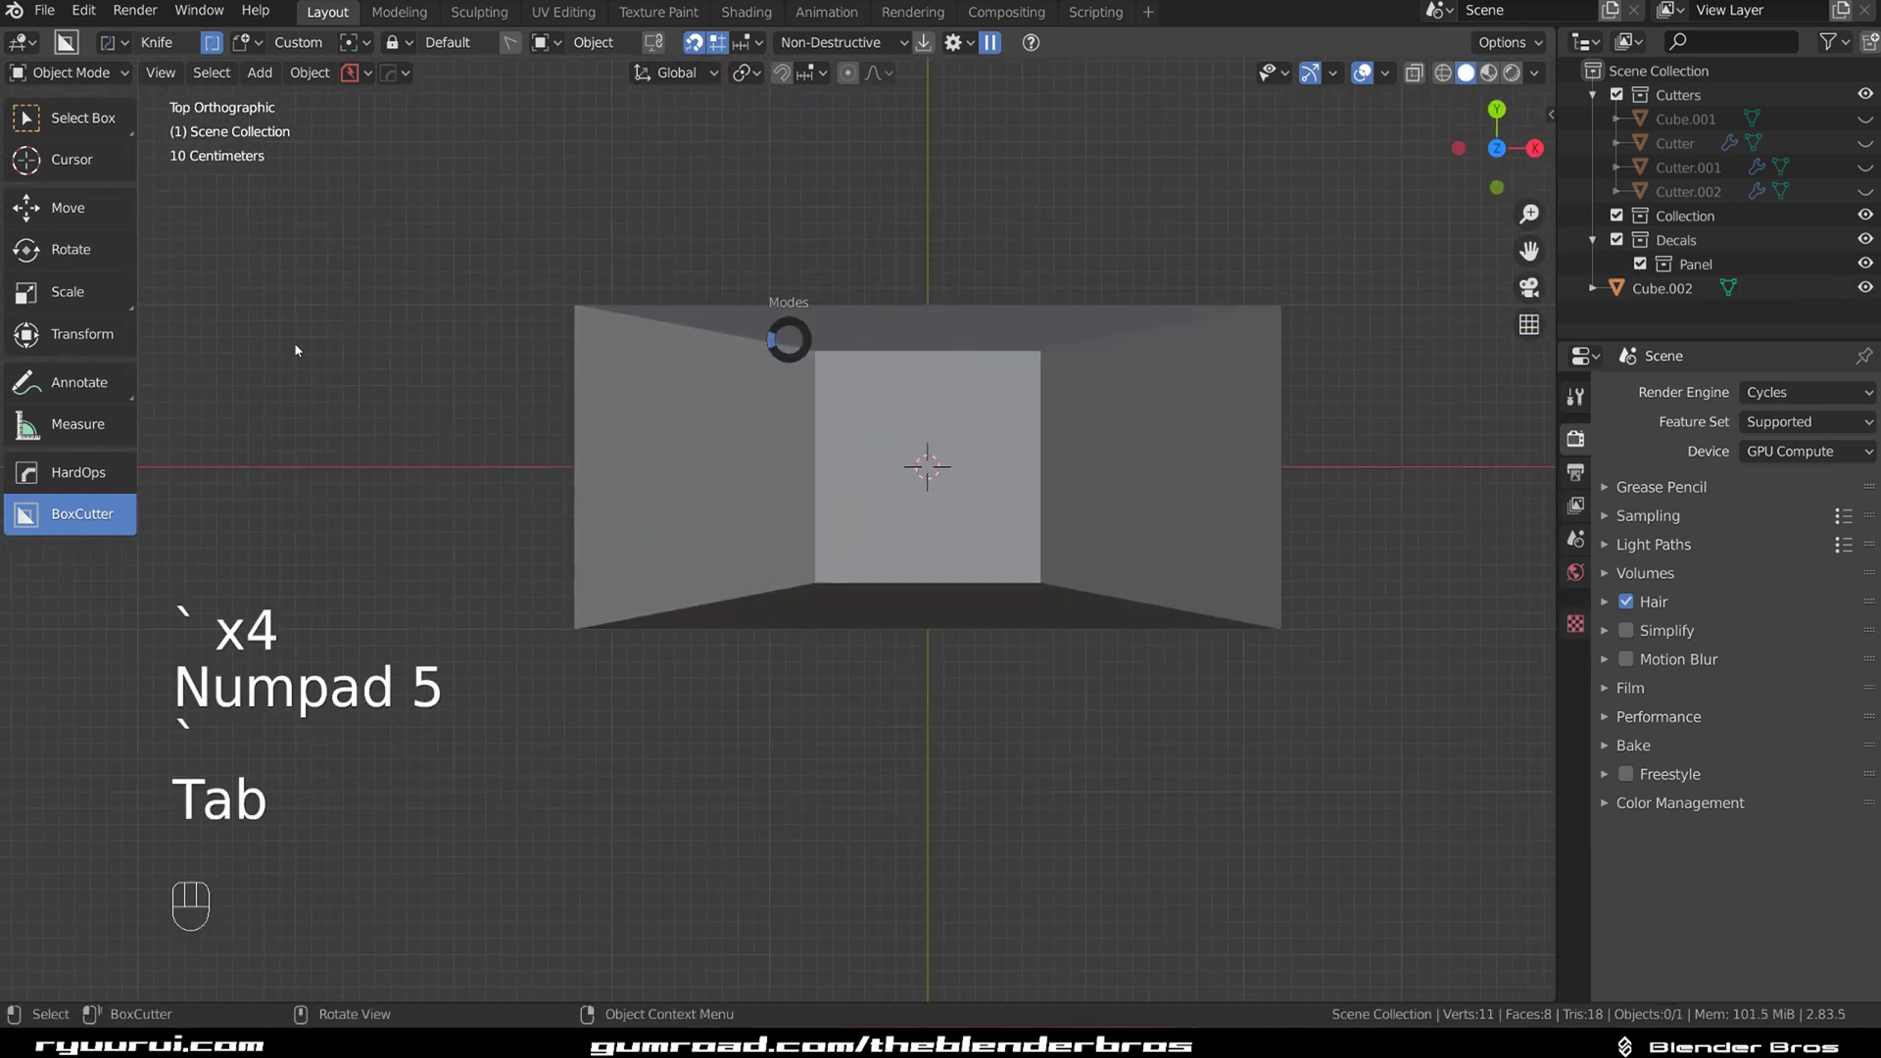
left_click(747, 392)
key("Tab")
scroll(647, 432, "up", 2)
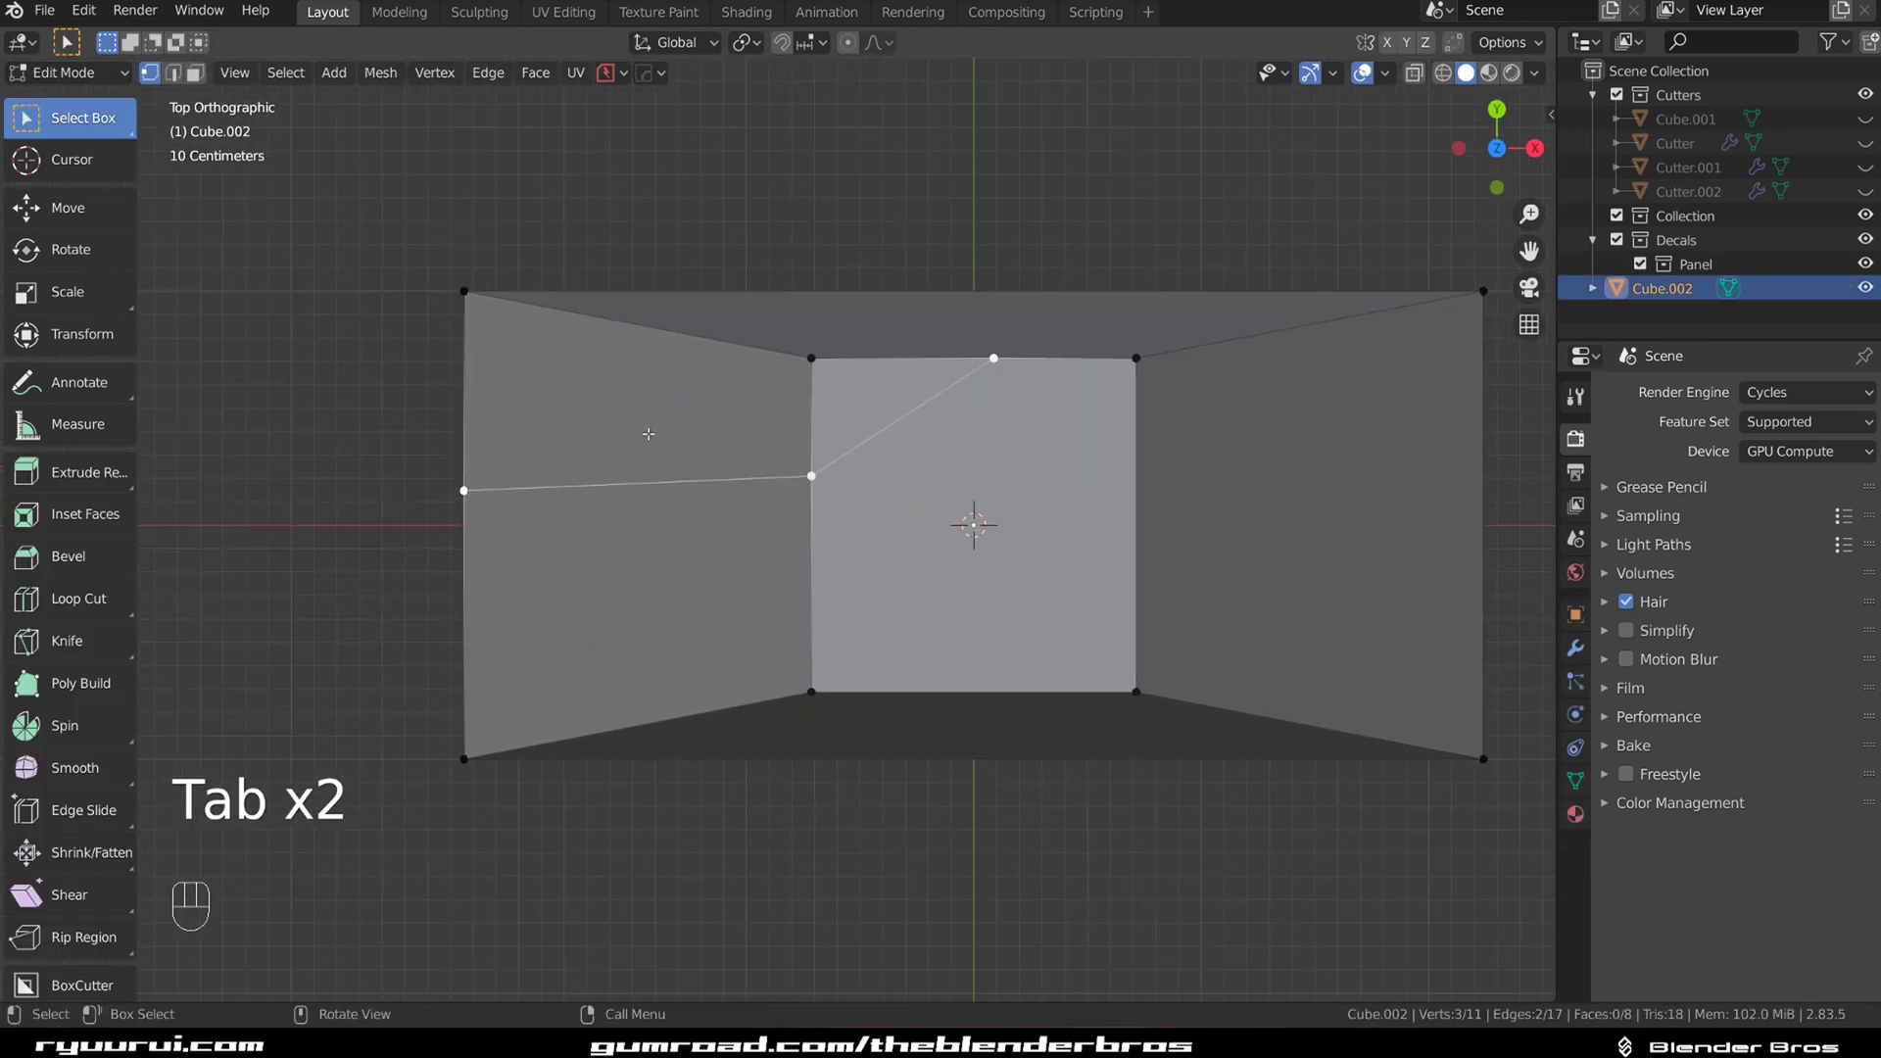
key("ctrl+Tab")
left_click(739, 537)
key("x")
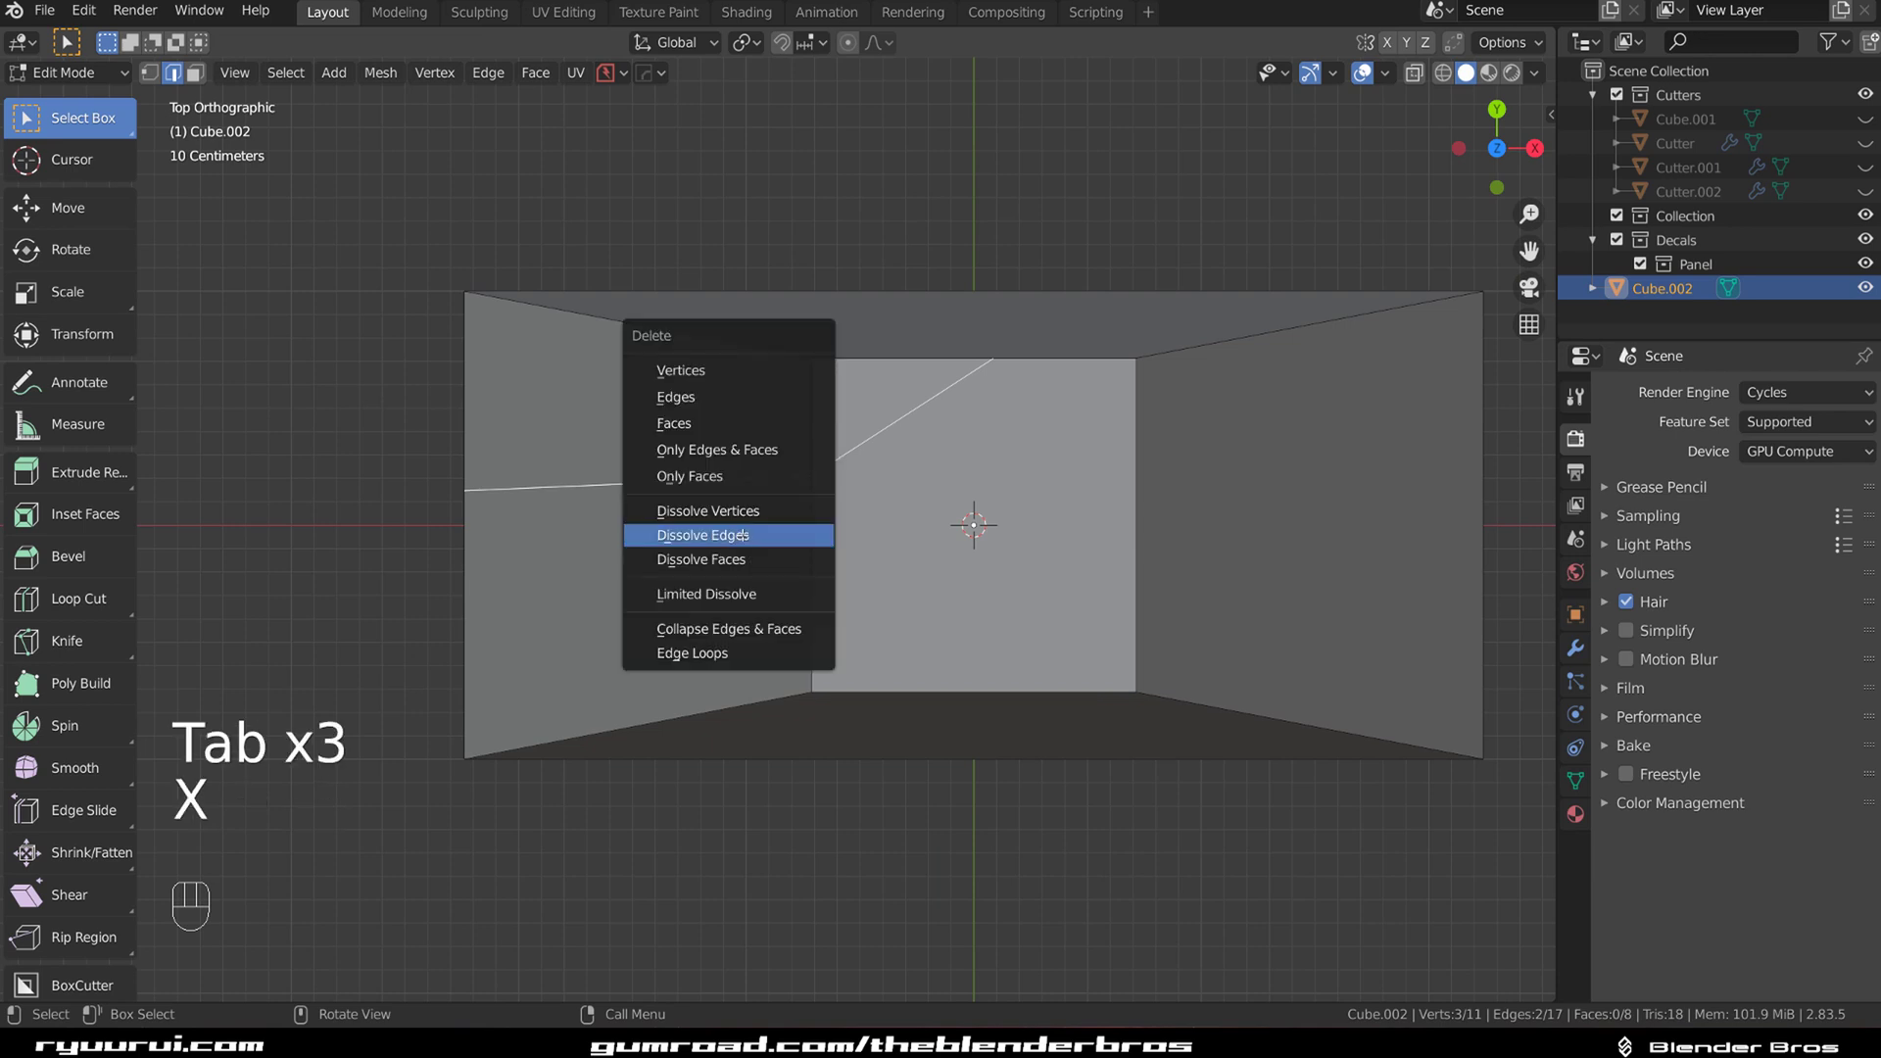
left_click(746, 535)
key("ctrl+Tab")
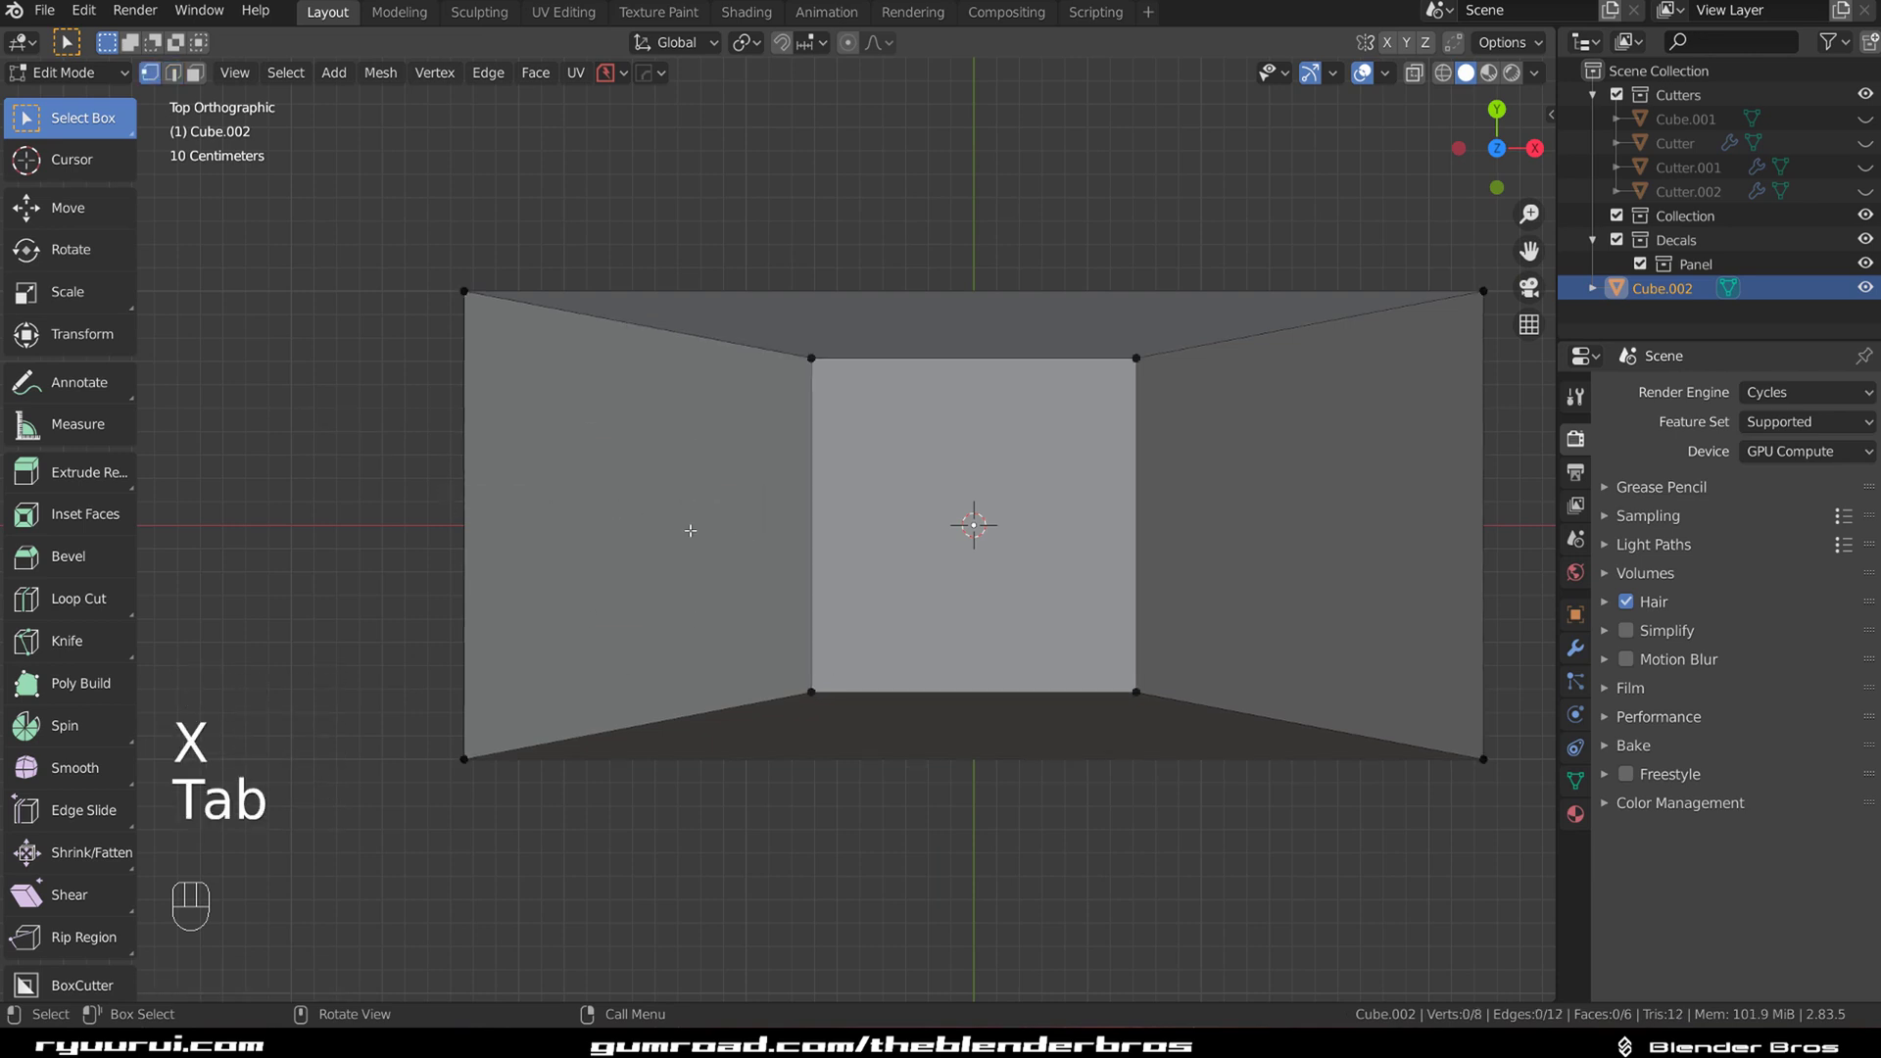
Step: Recut with an angle-constrained knife from the left side to the inner square's top edge
key("k")
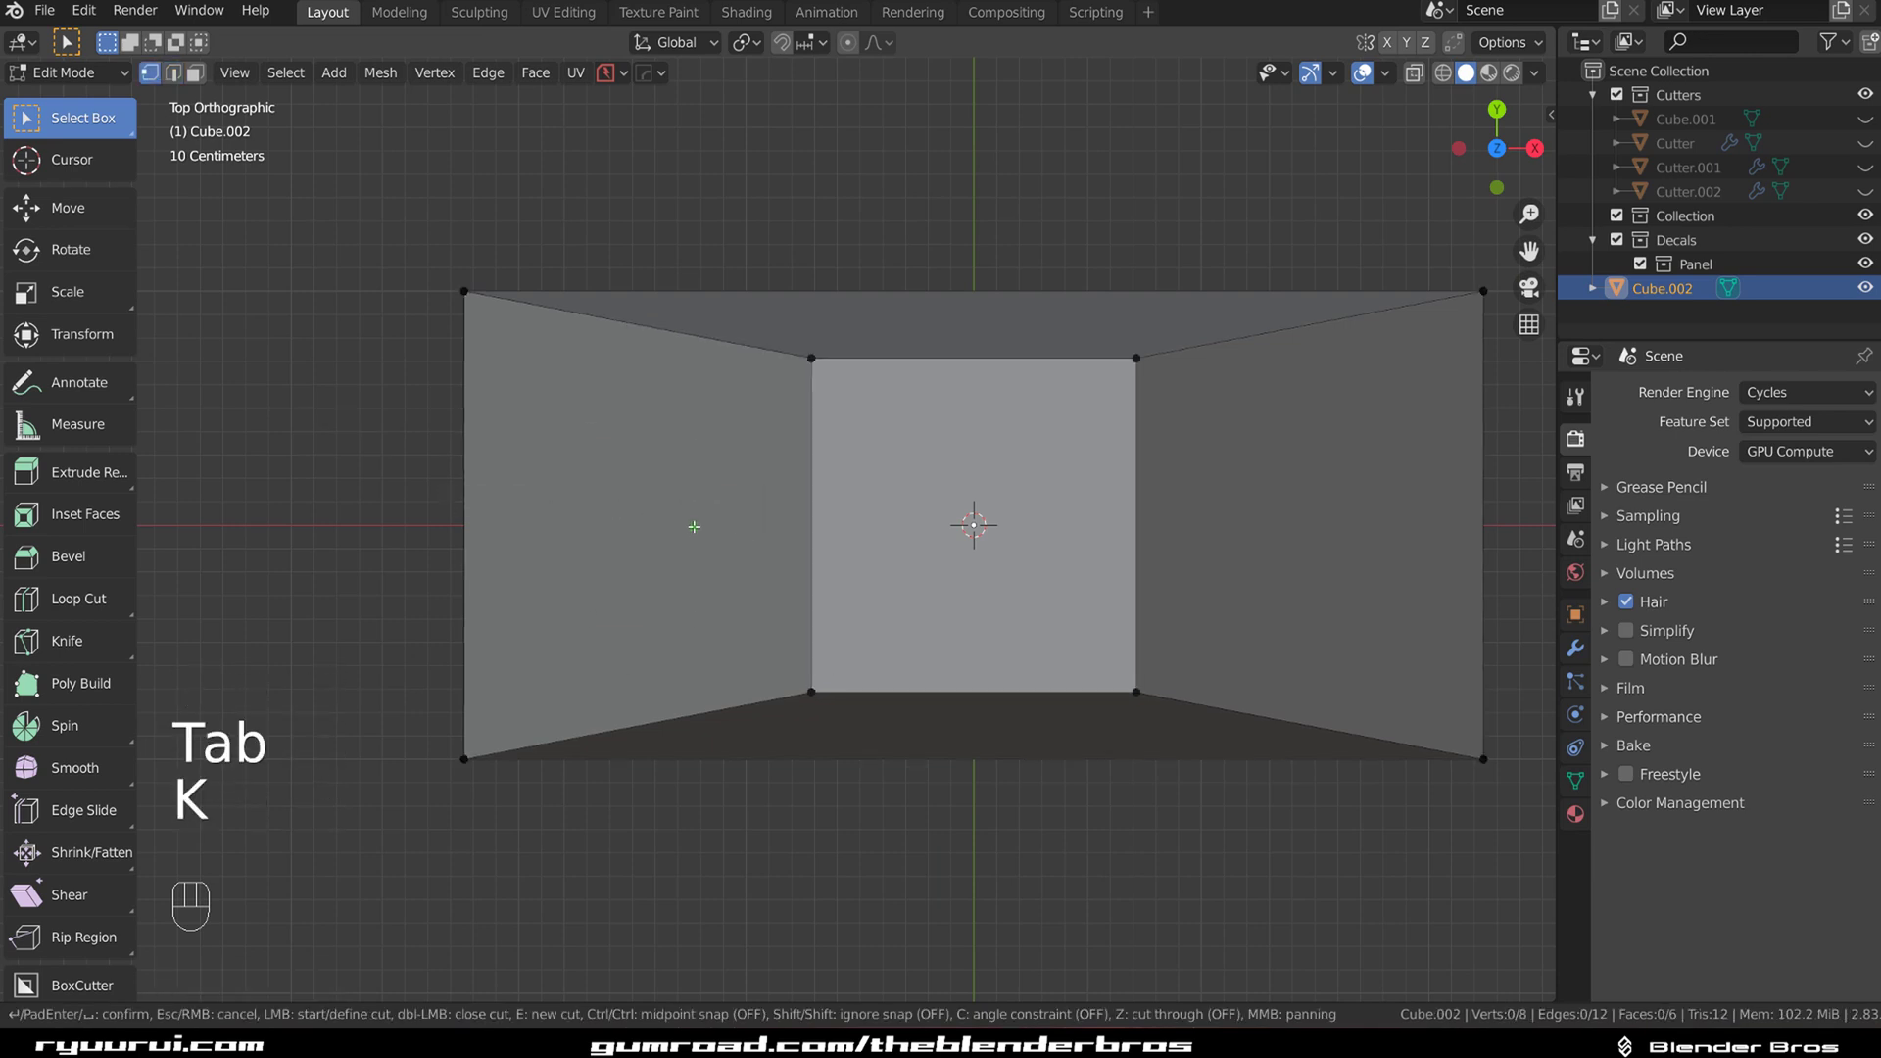
left_click(466, 463)
key("c")
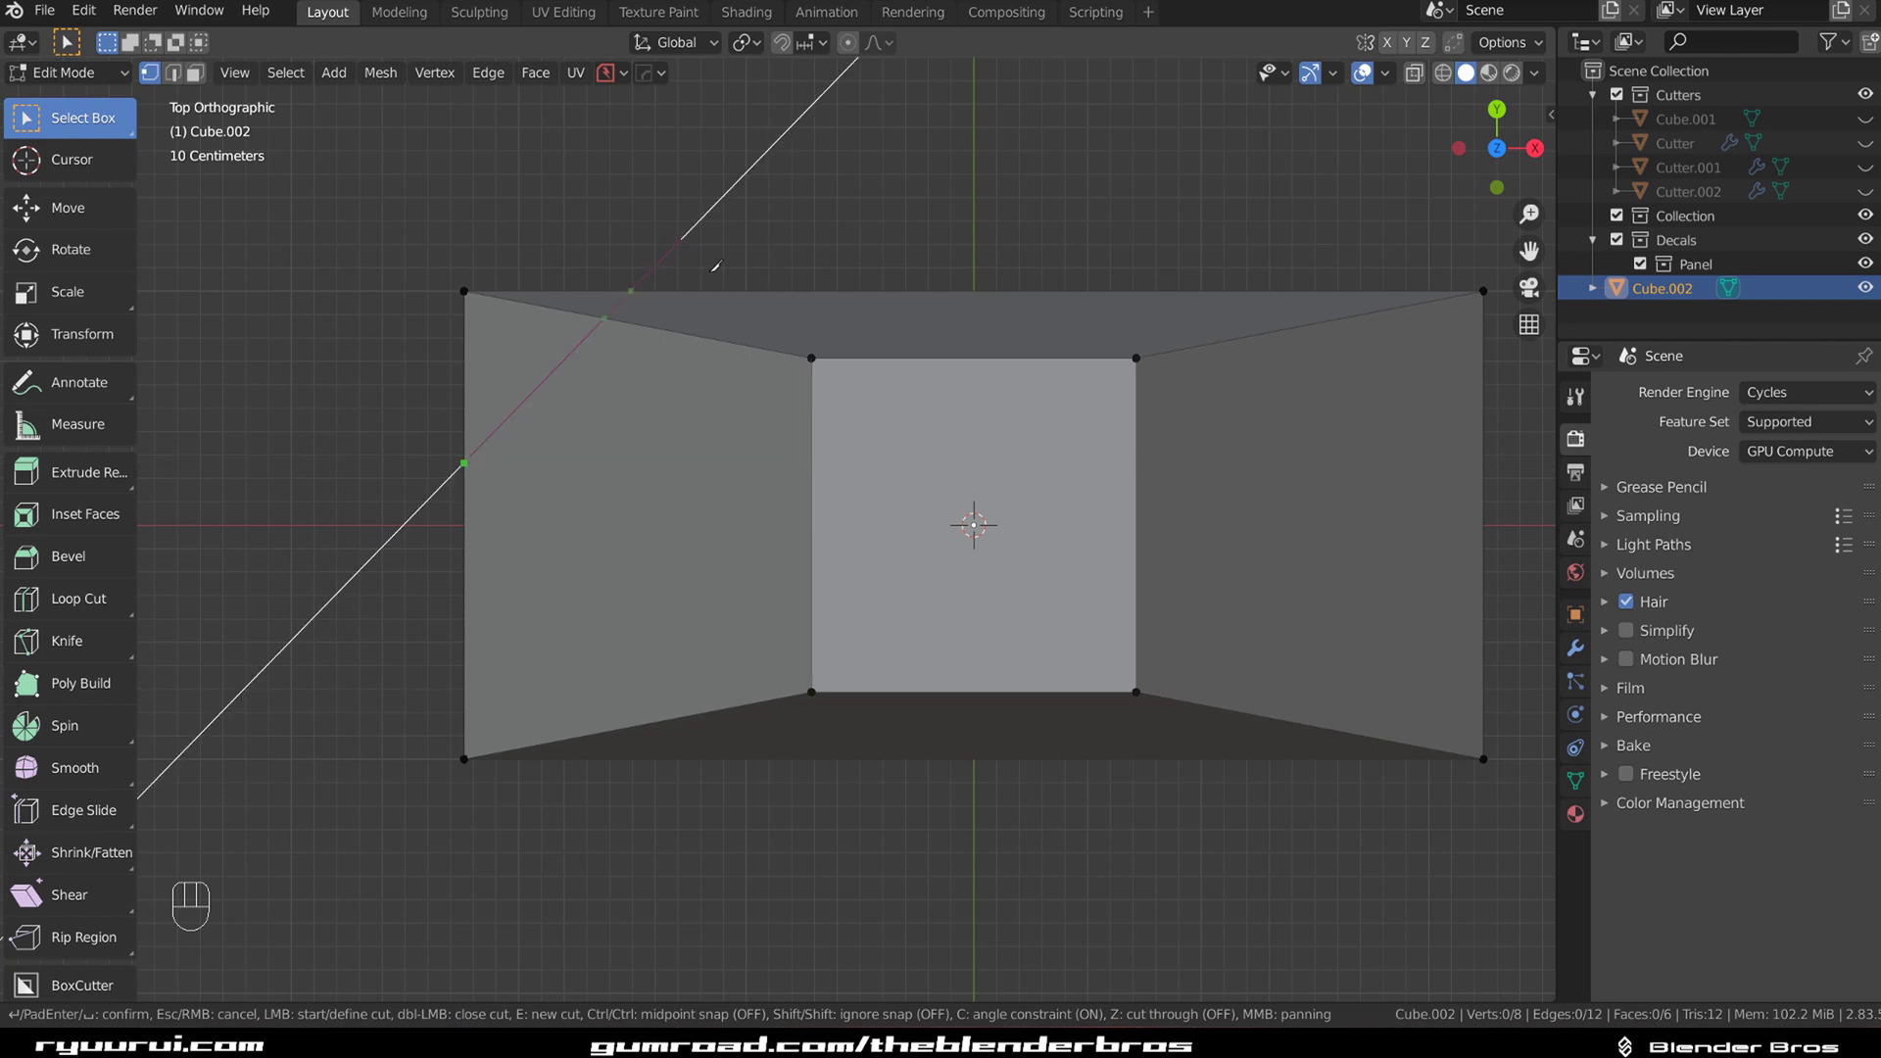
left_click(817, 444)
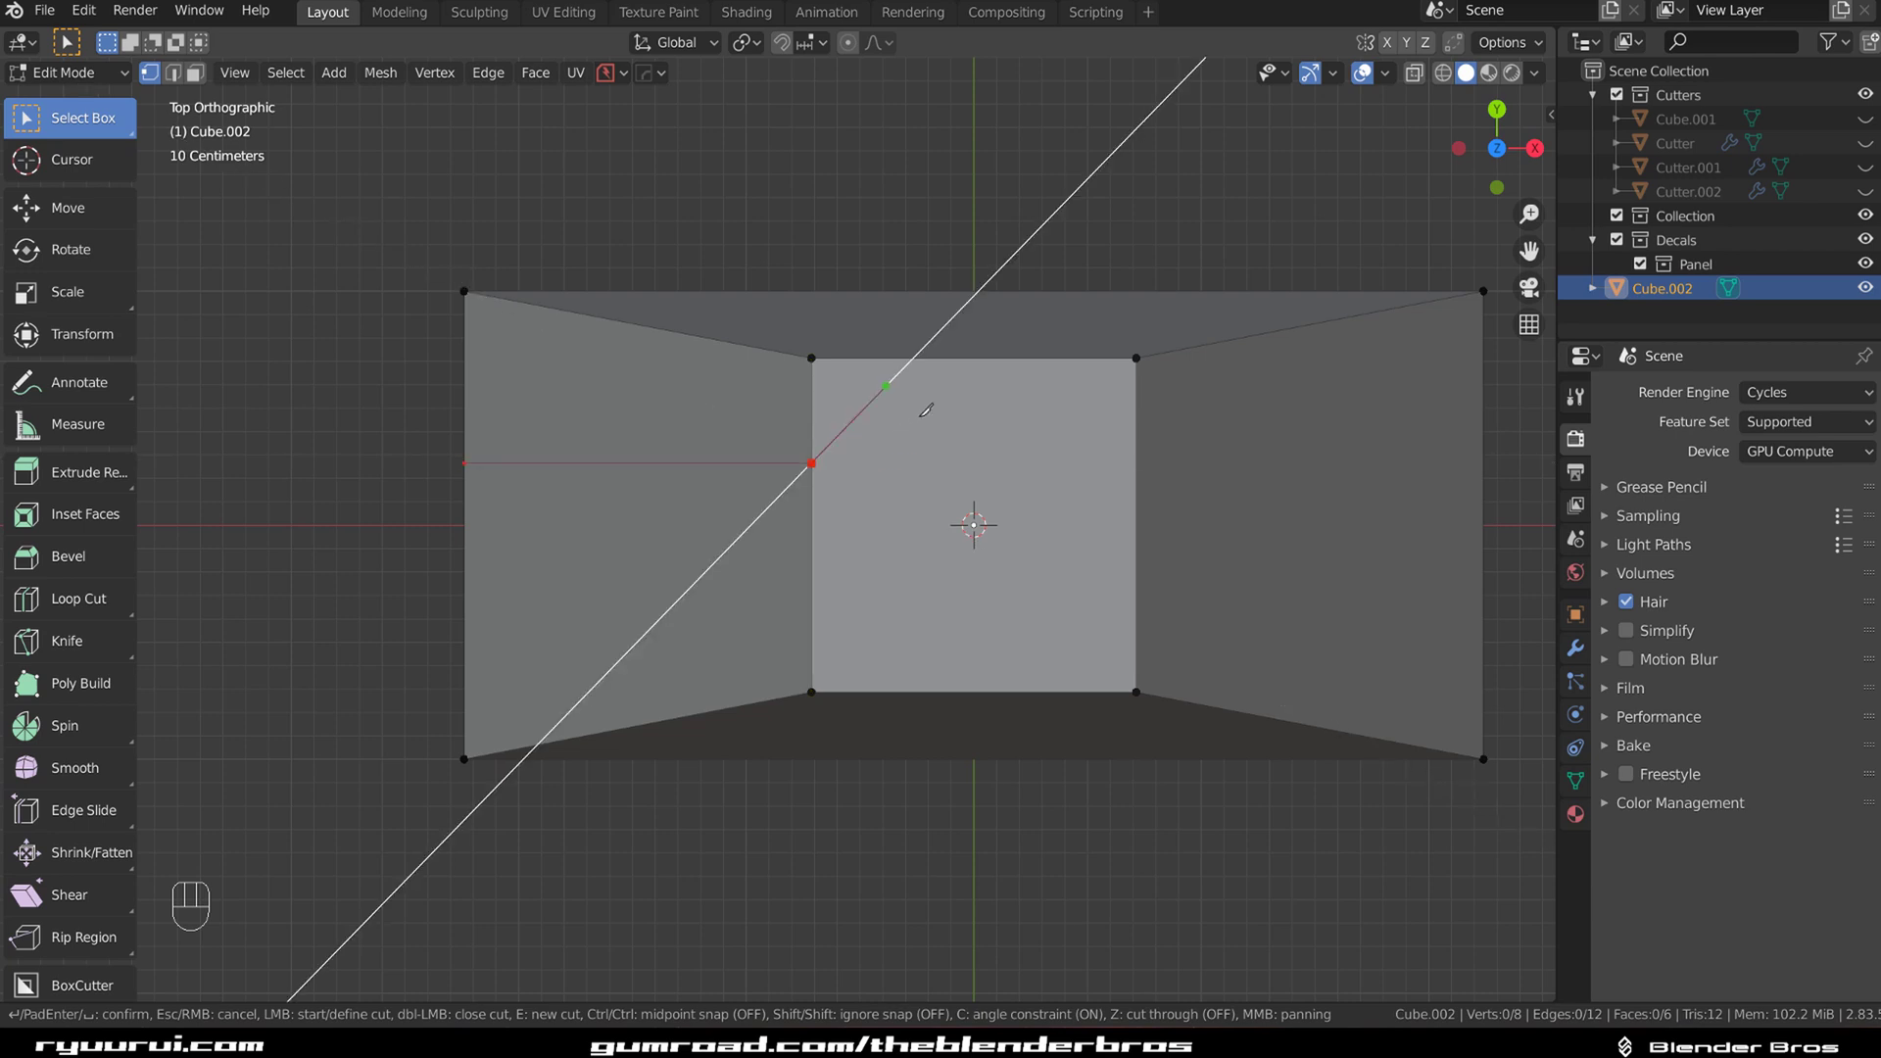
left_click(916, 357)
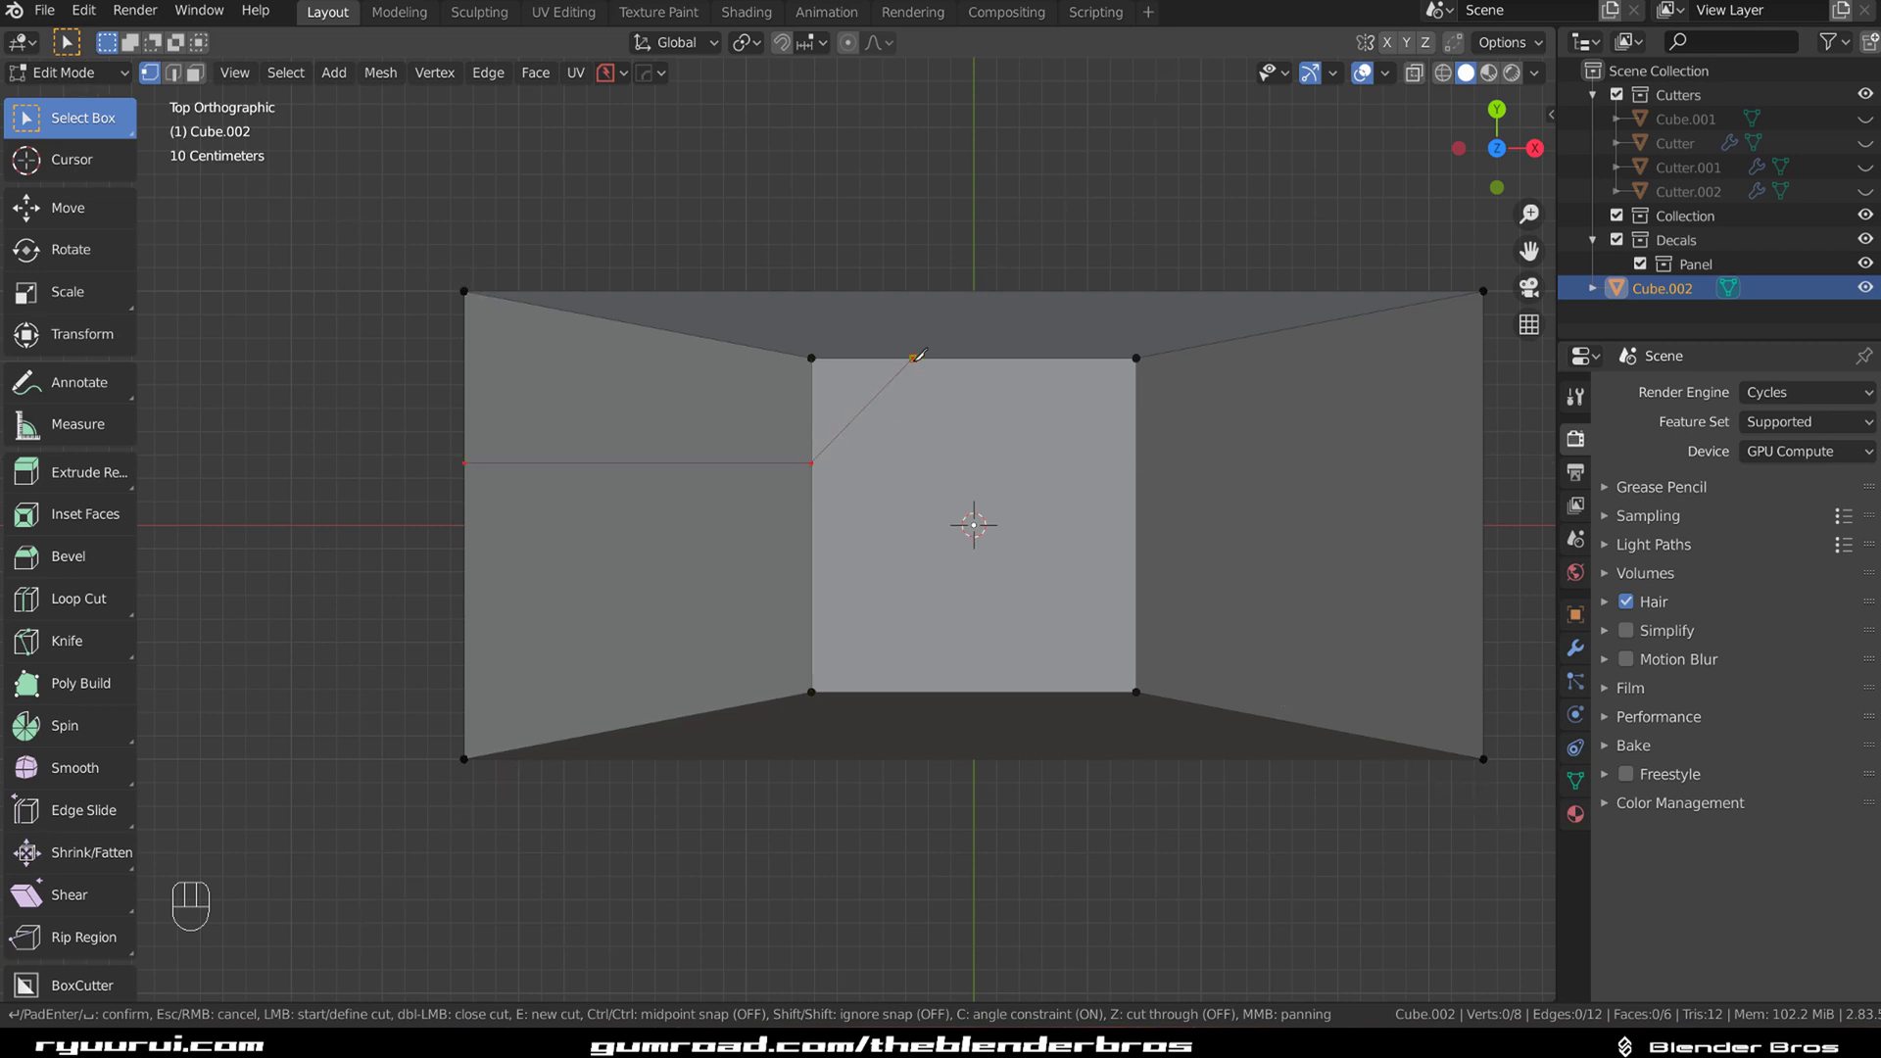
key("Return")
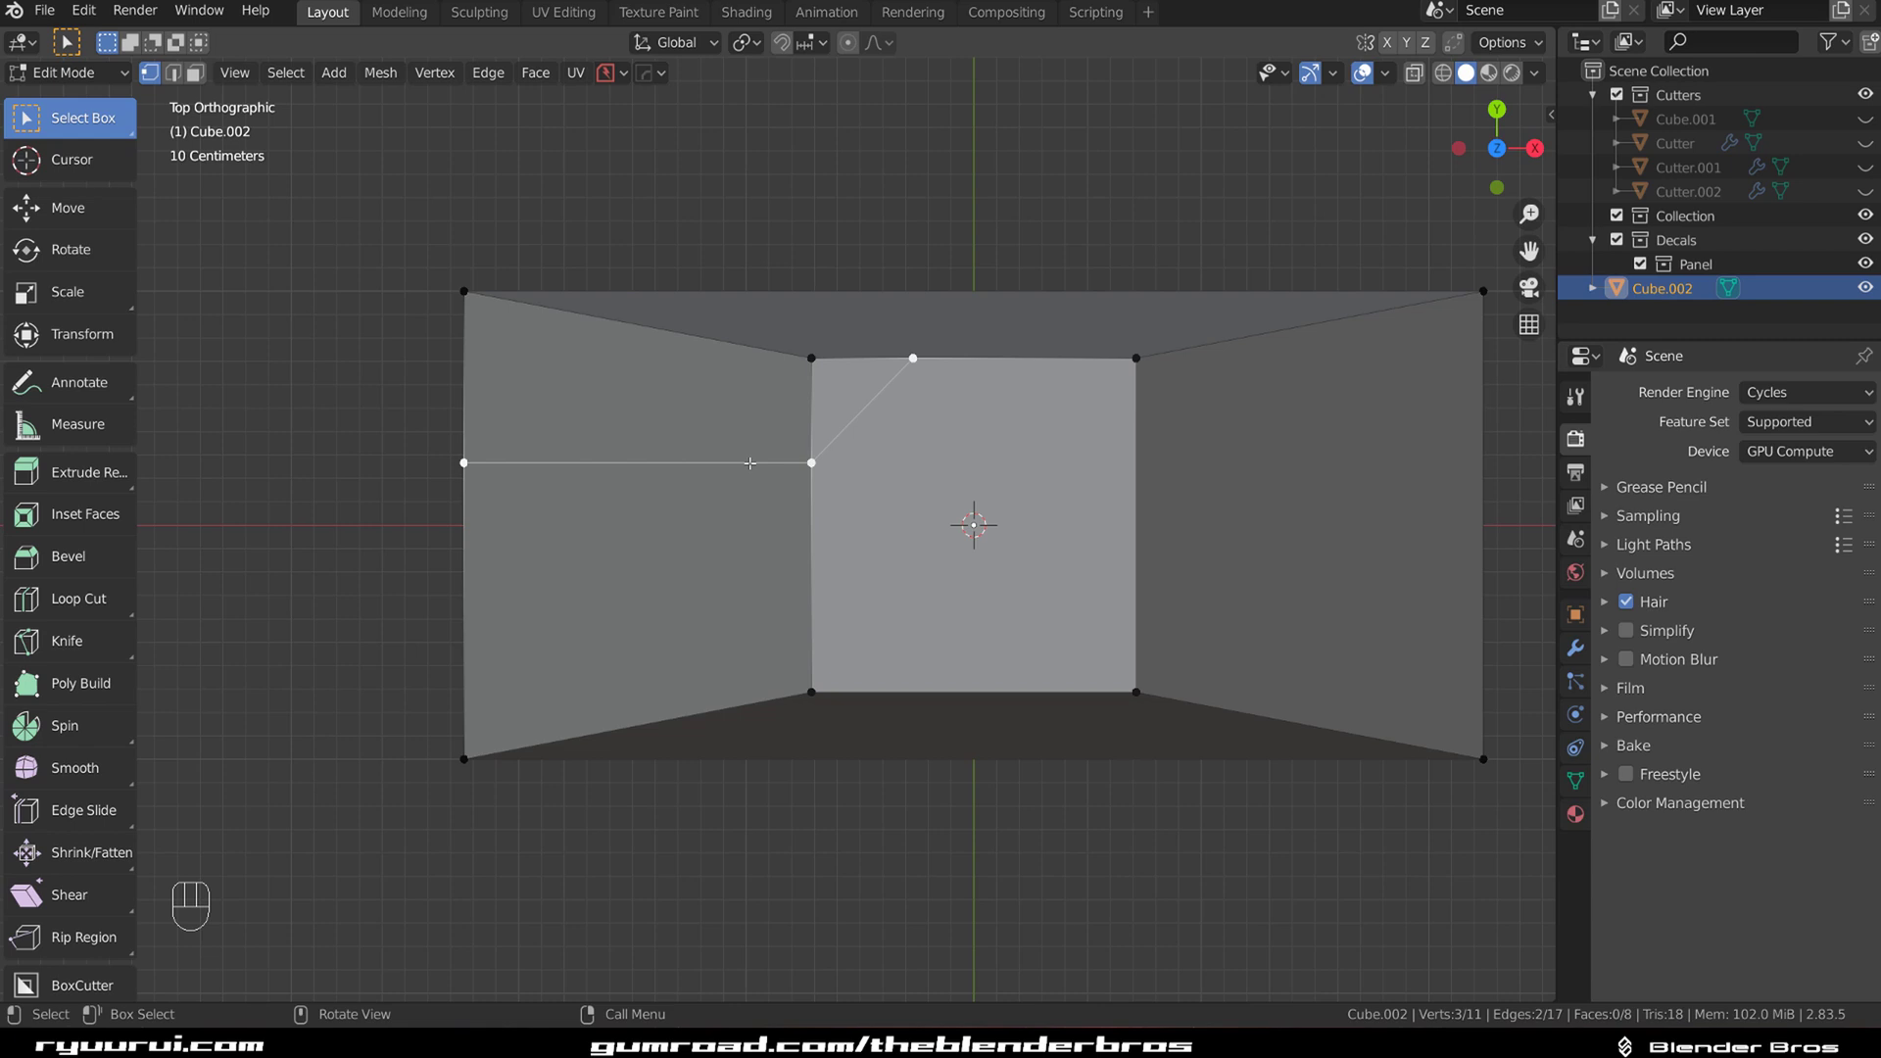
Step: Undo the earlier knife cuts and check the panel from several angles
key("ctrl+z")
key("ctrl+z")
key("ctrl+z")
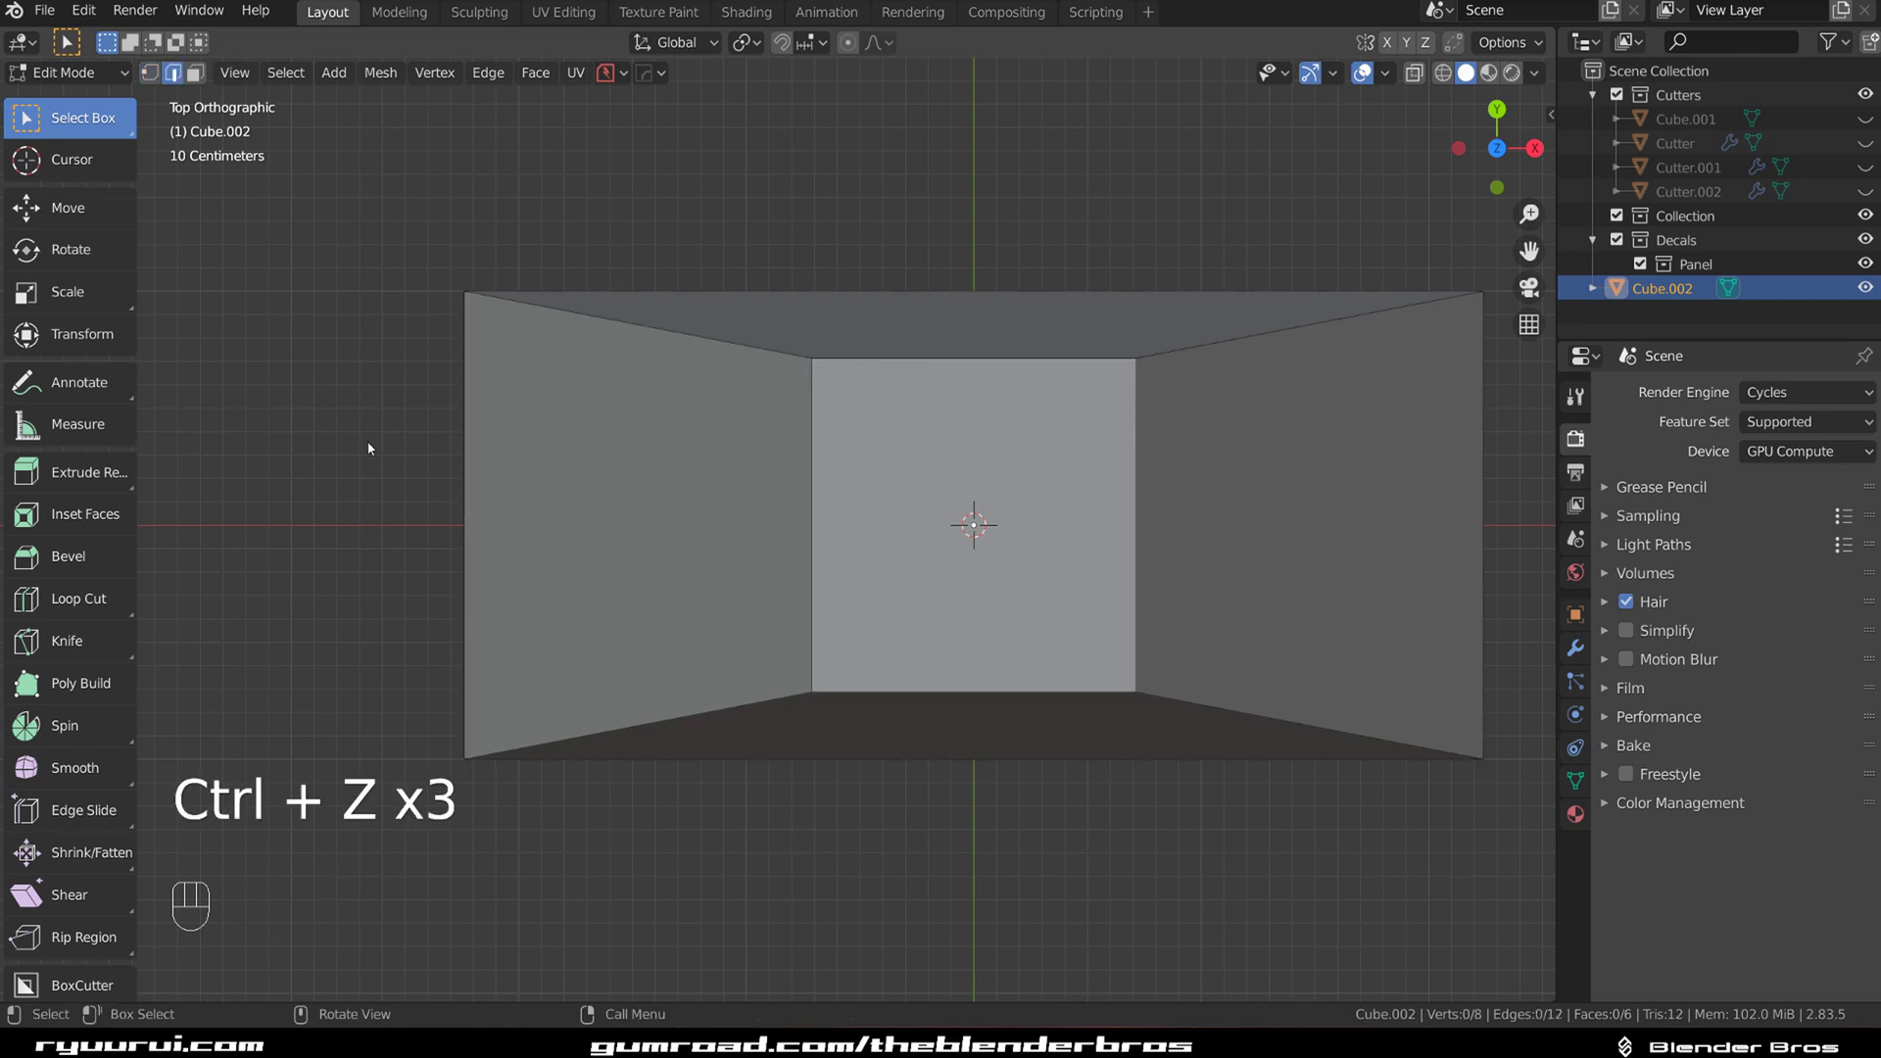
key("Tab")
key("l")
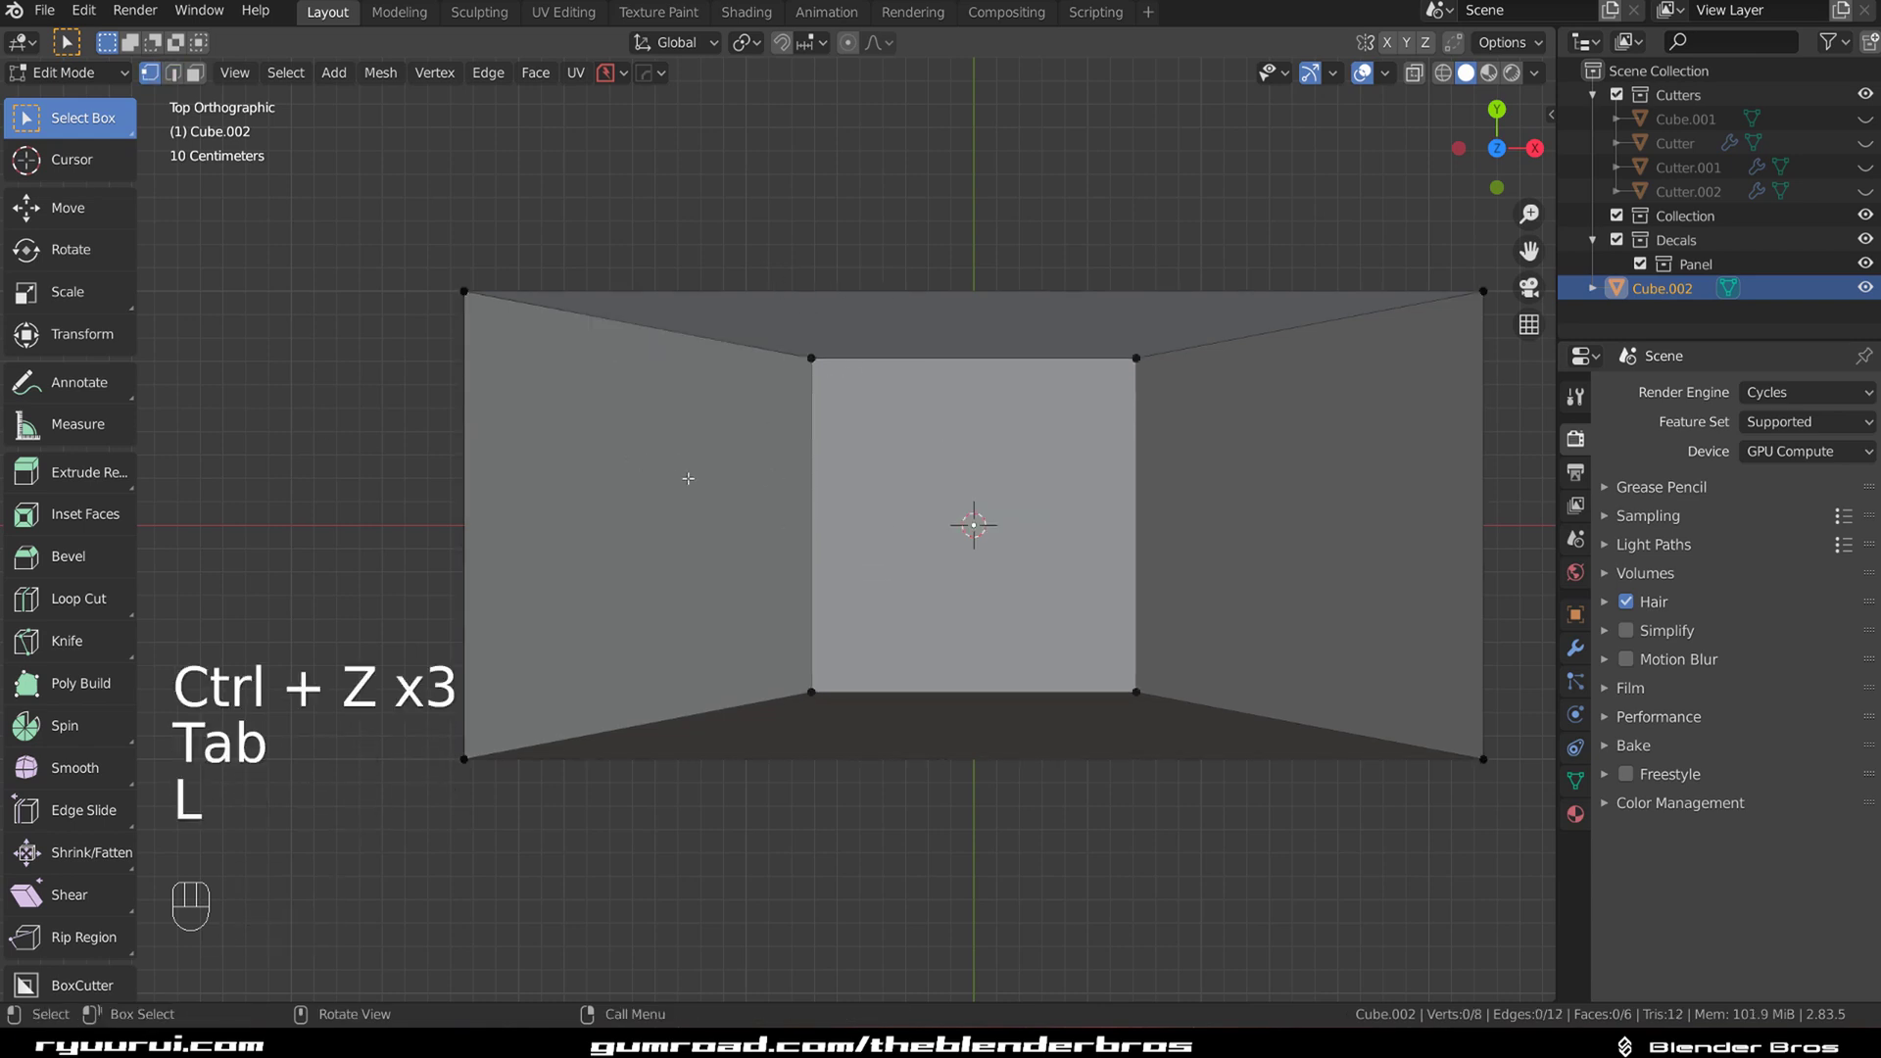
key("k")
scroll(636, 490, "down", 3)
middle_click_drag(684, 511, 642, 493)
key("ctrl+z")
key("ctrl+z")
key("ctrl+z")
middle_click_drag(994, 186, 932, 373)
key("grave")
key("grave")
scroll(853, 431, "up", 2)
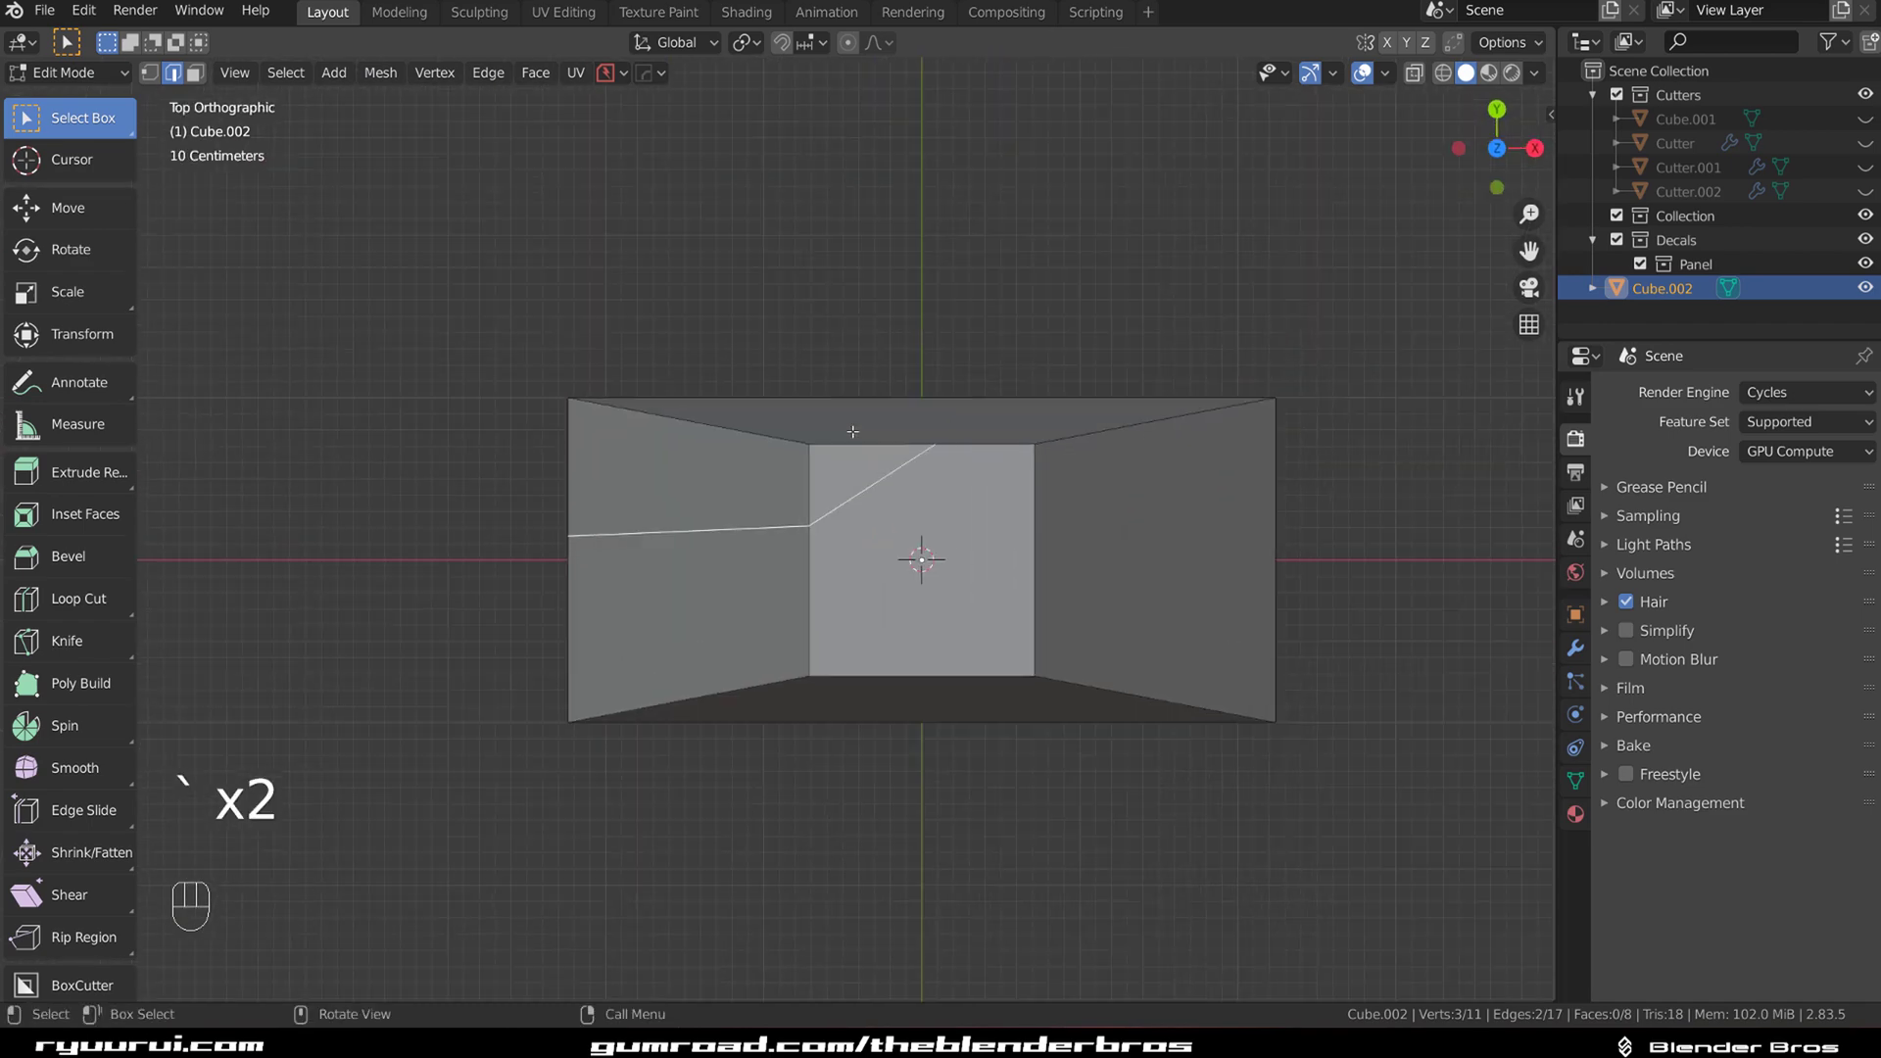
middle_click_drag(847, 492, 444, 584)
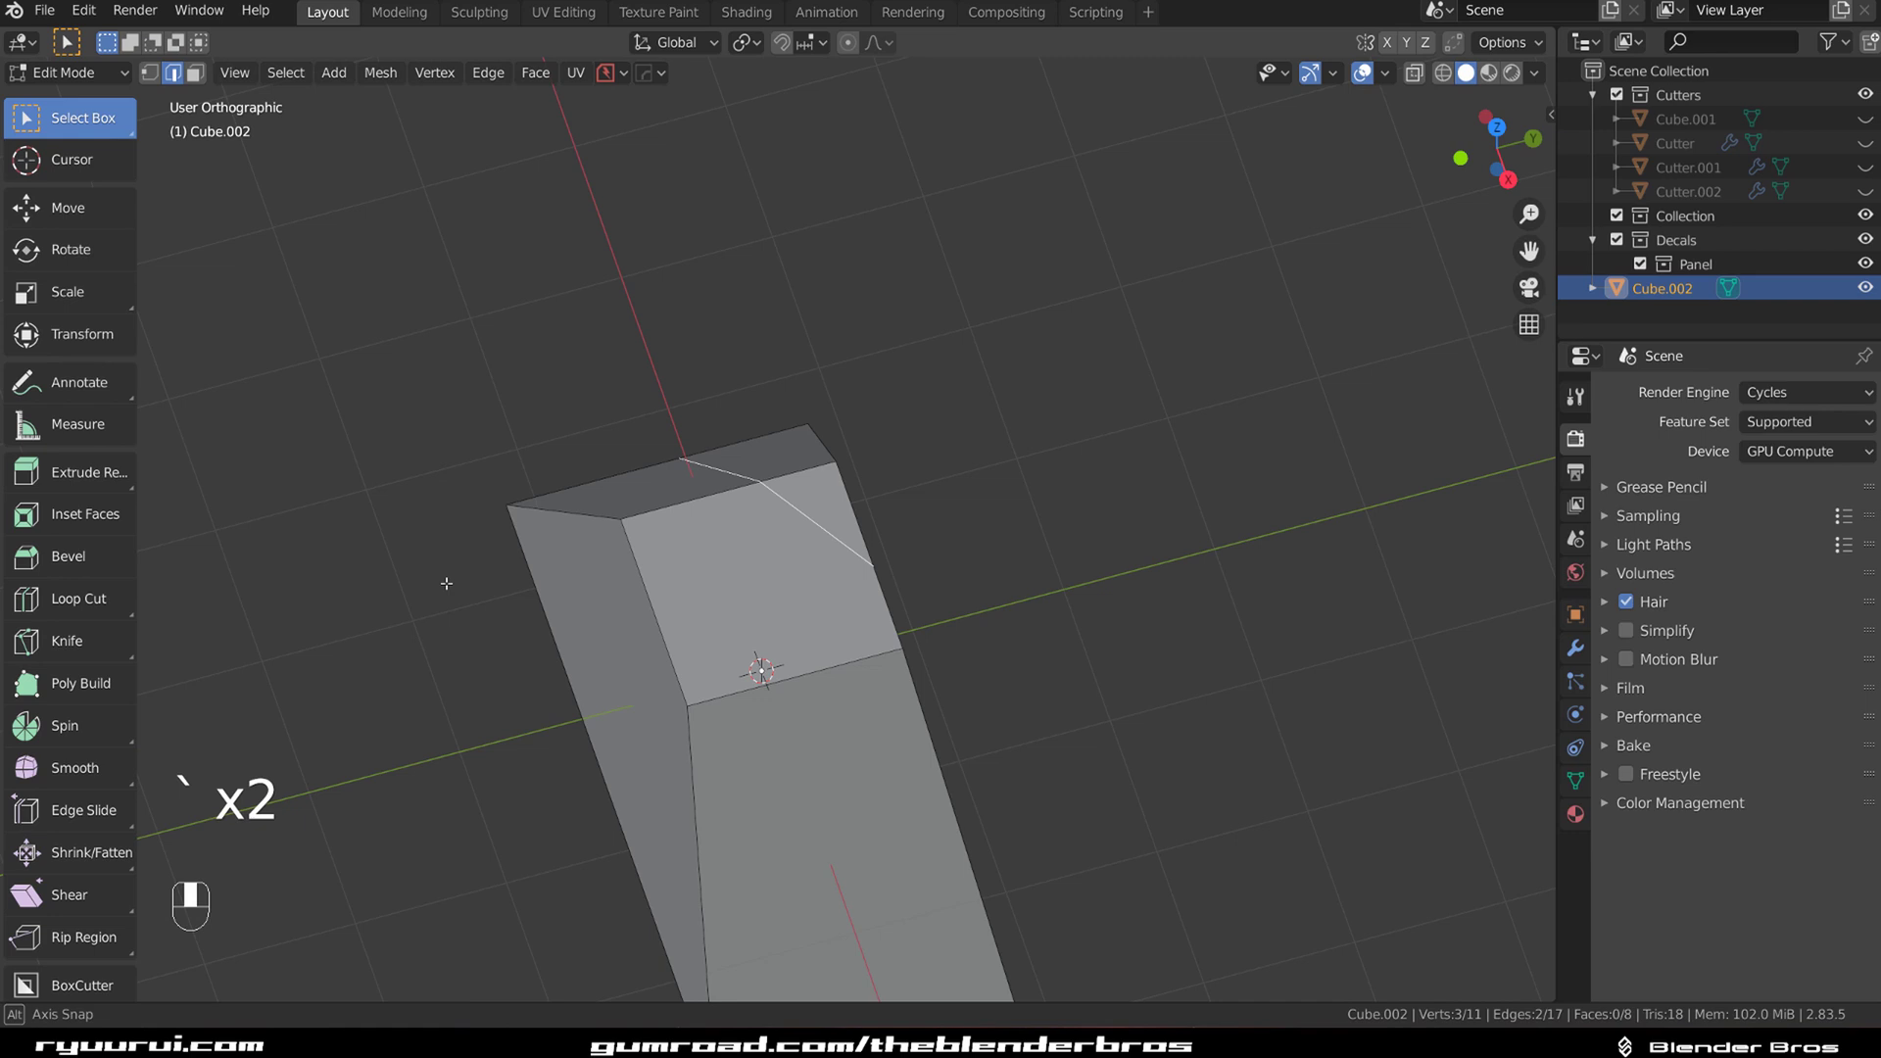
key("grave")
key("grave")
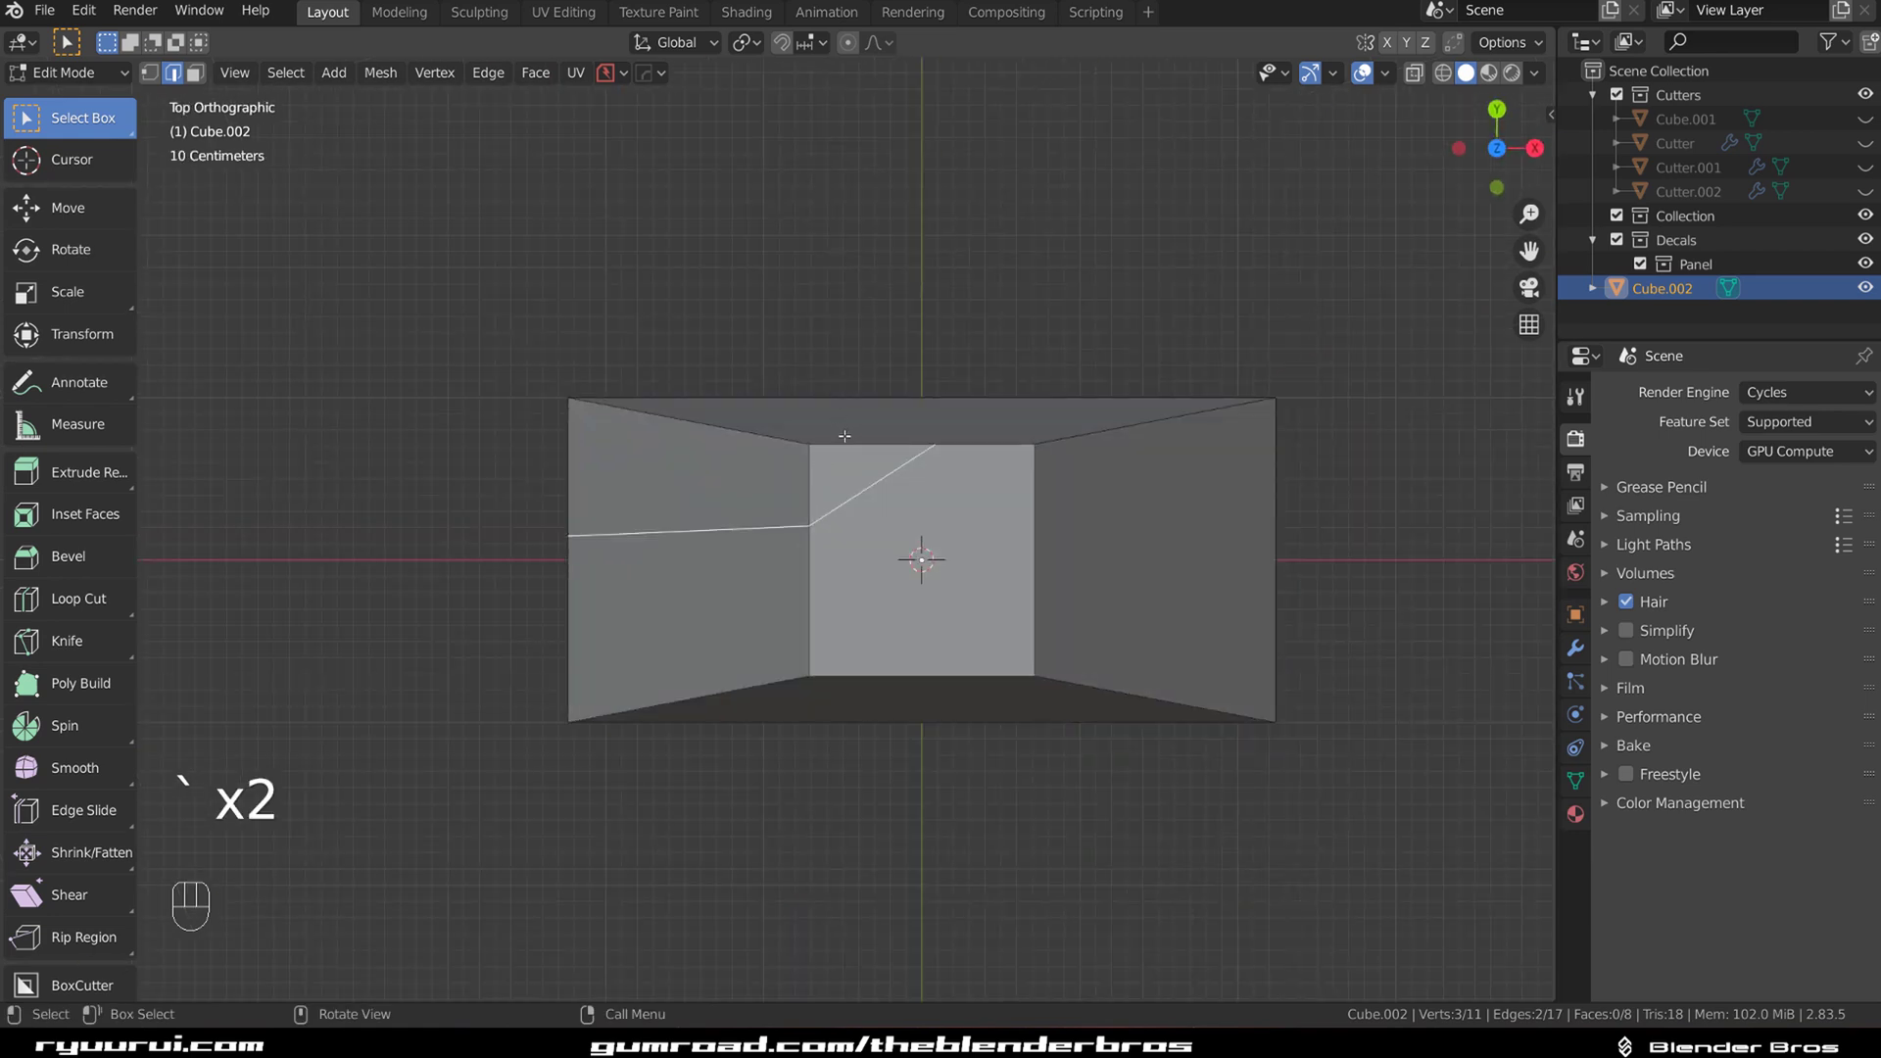
Step: Dissolve the stray cut edges and recut through the whole mesh from the left side to the inner square's top
key("x")
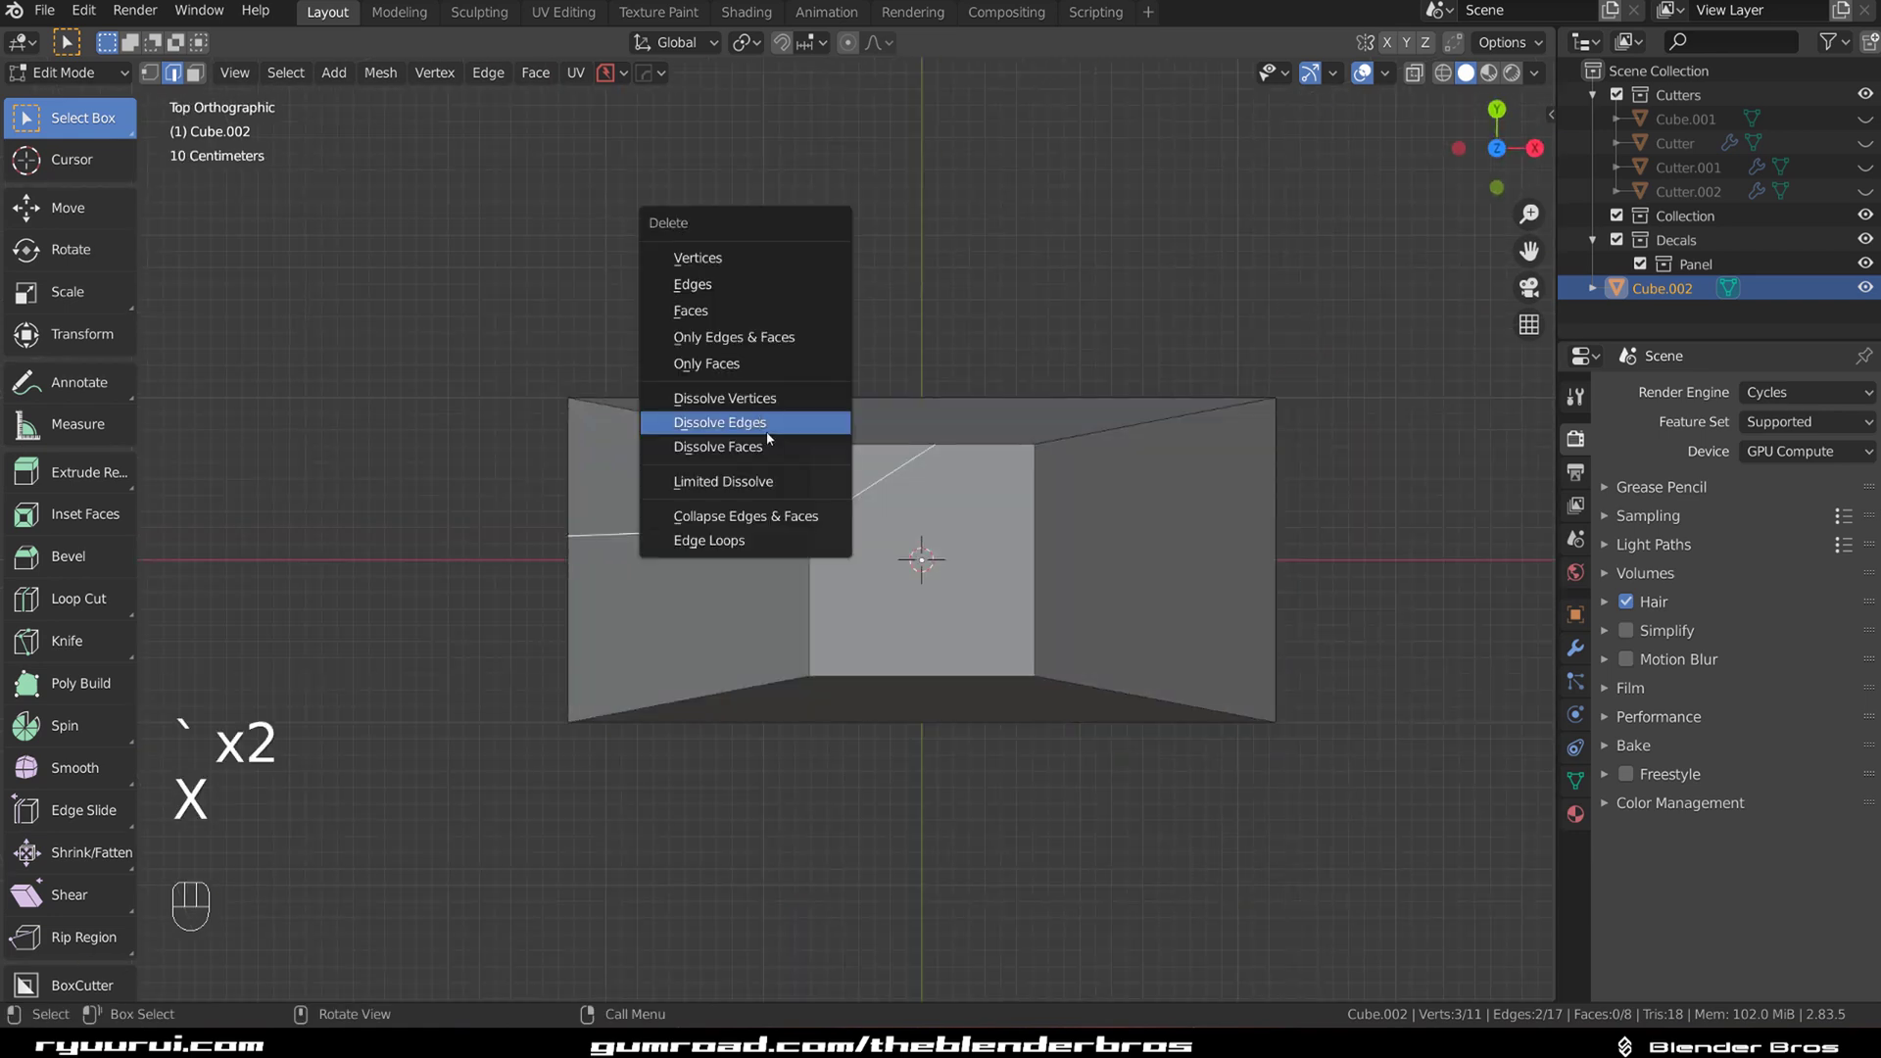
left_click(767, 431)
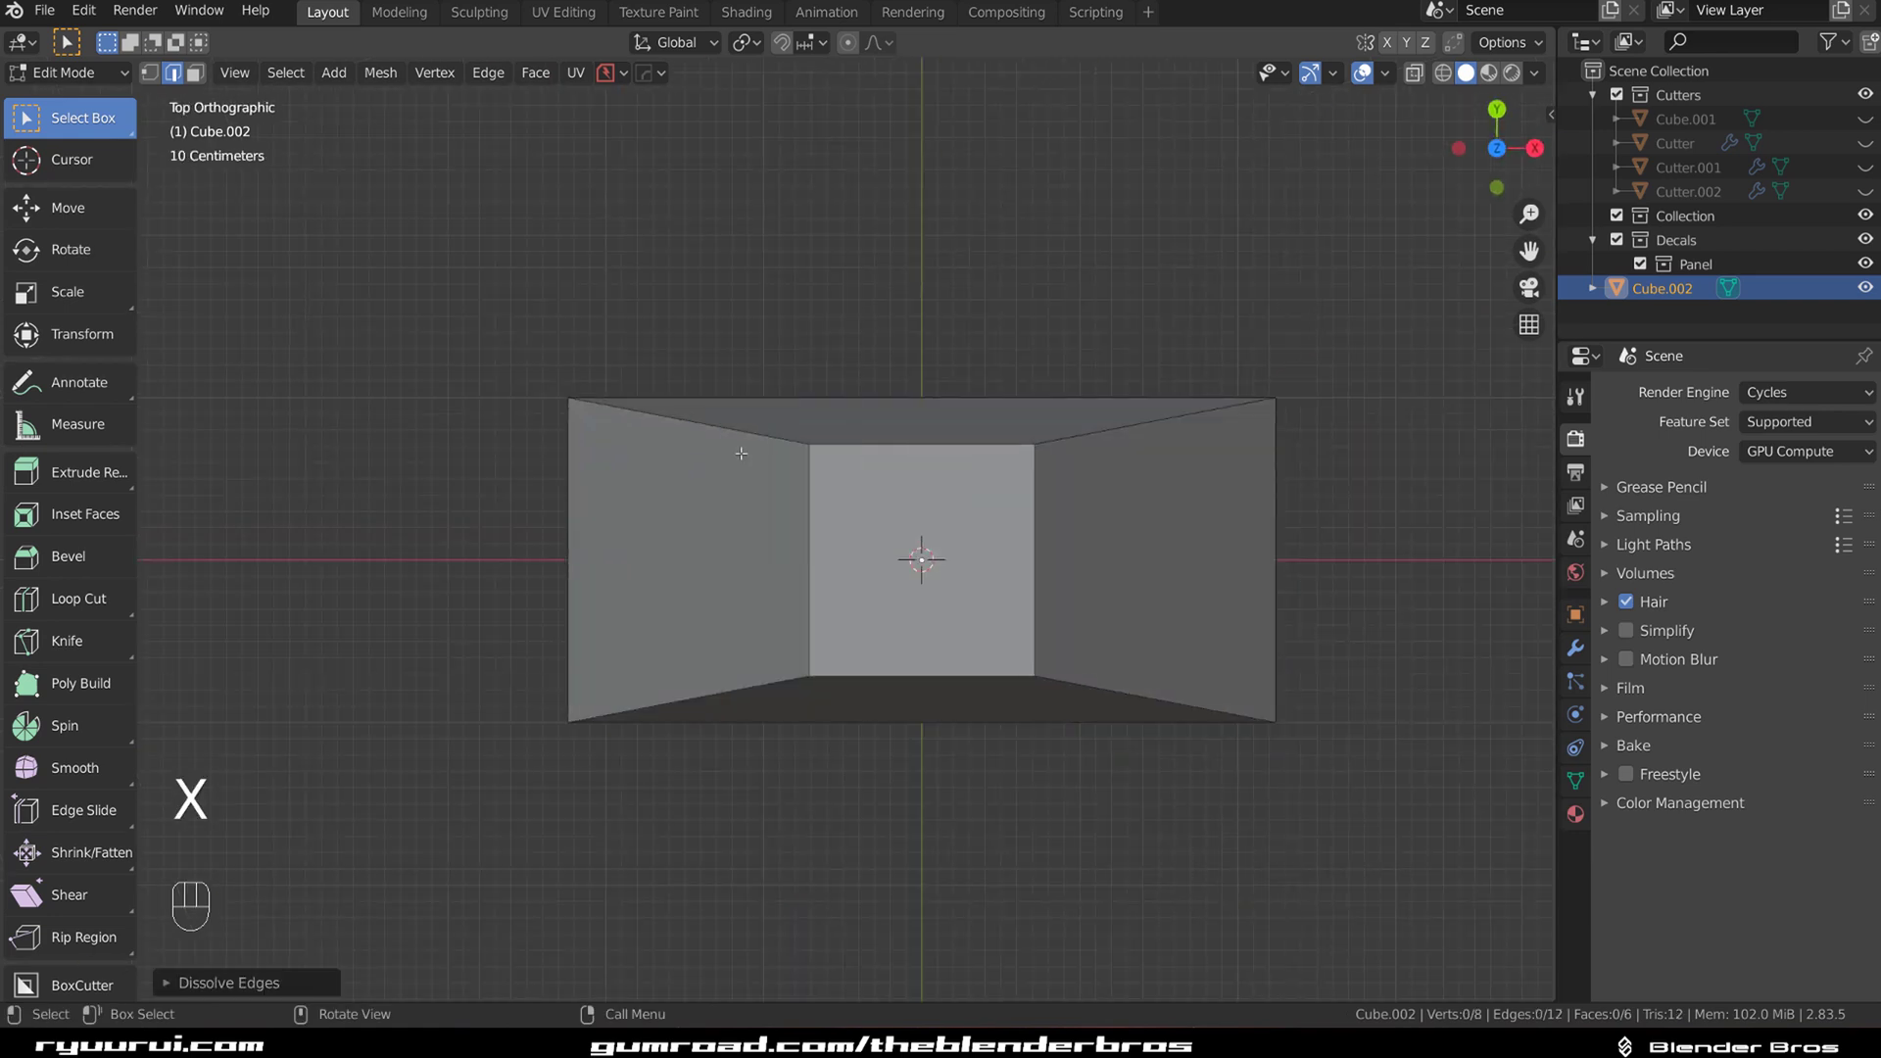
scroll(1098, 733, "up", 1)
key("k")
left_click(461, 516)
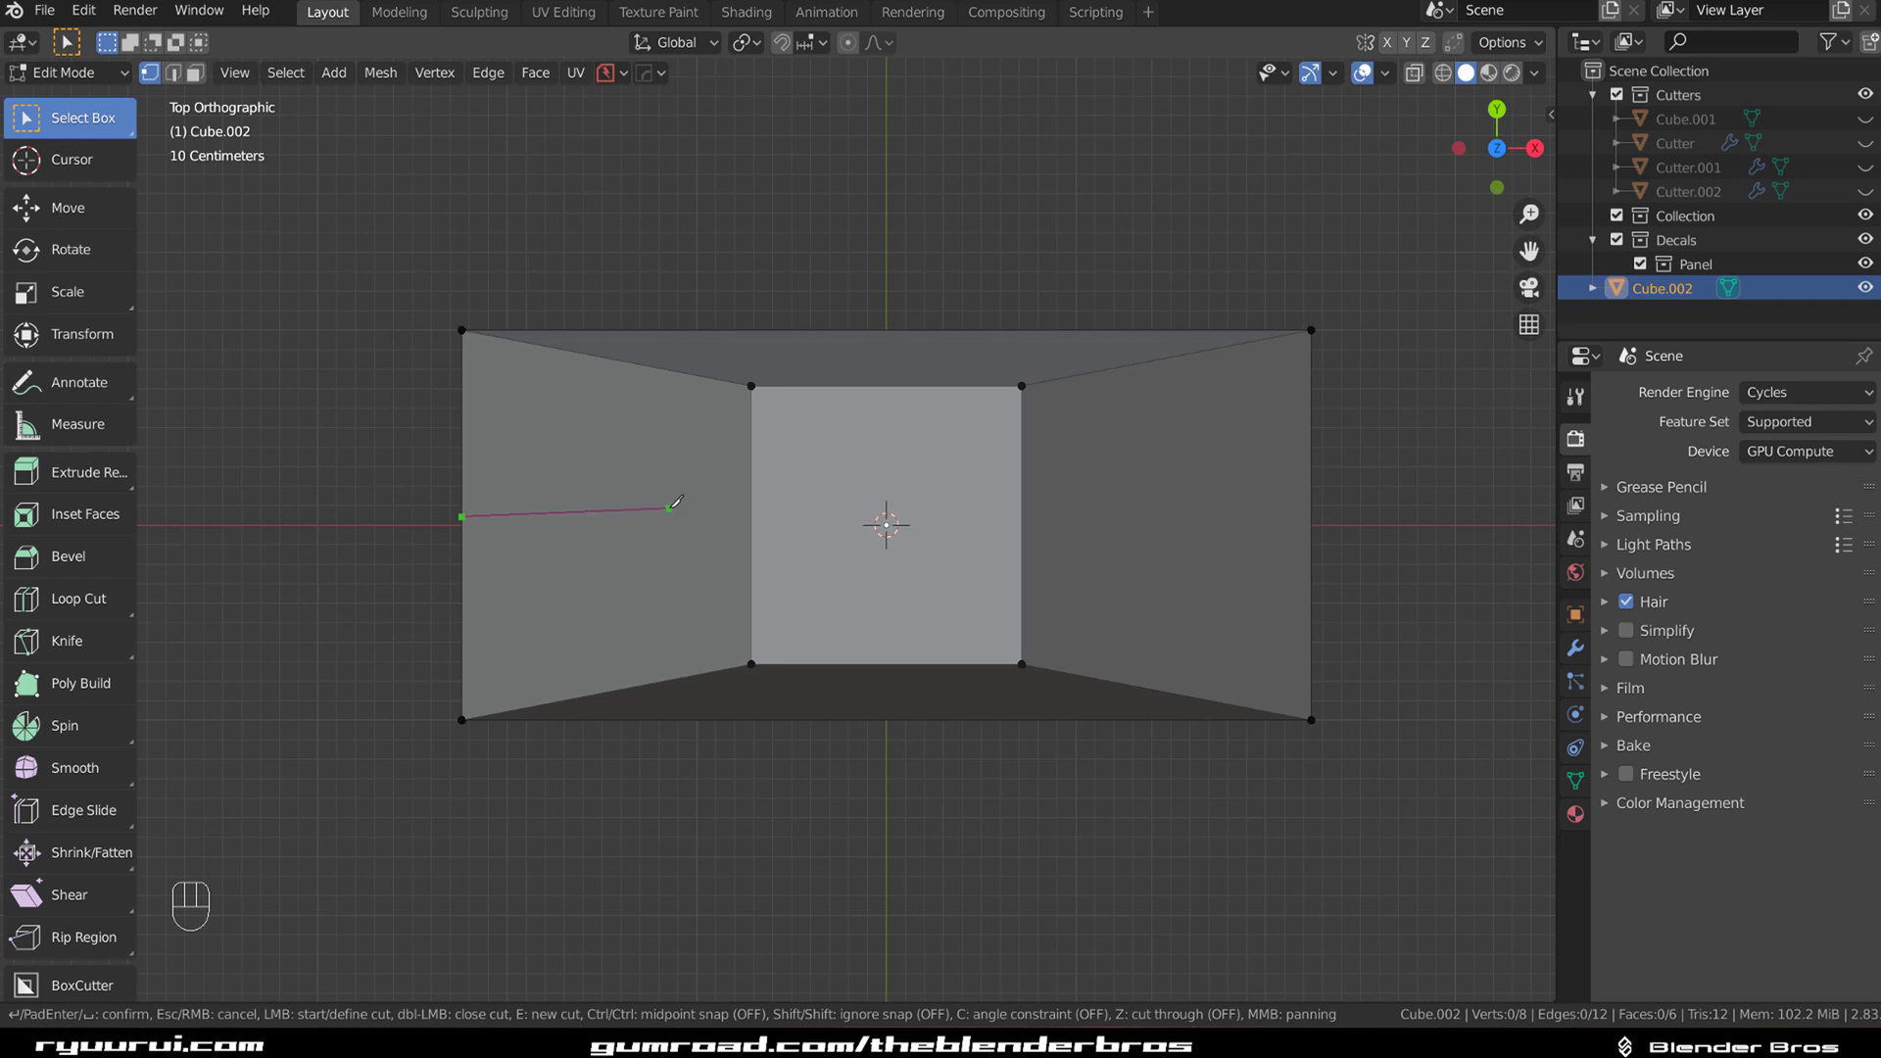
key("c")
left_click(753, 516)
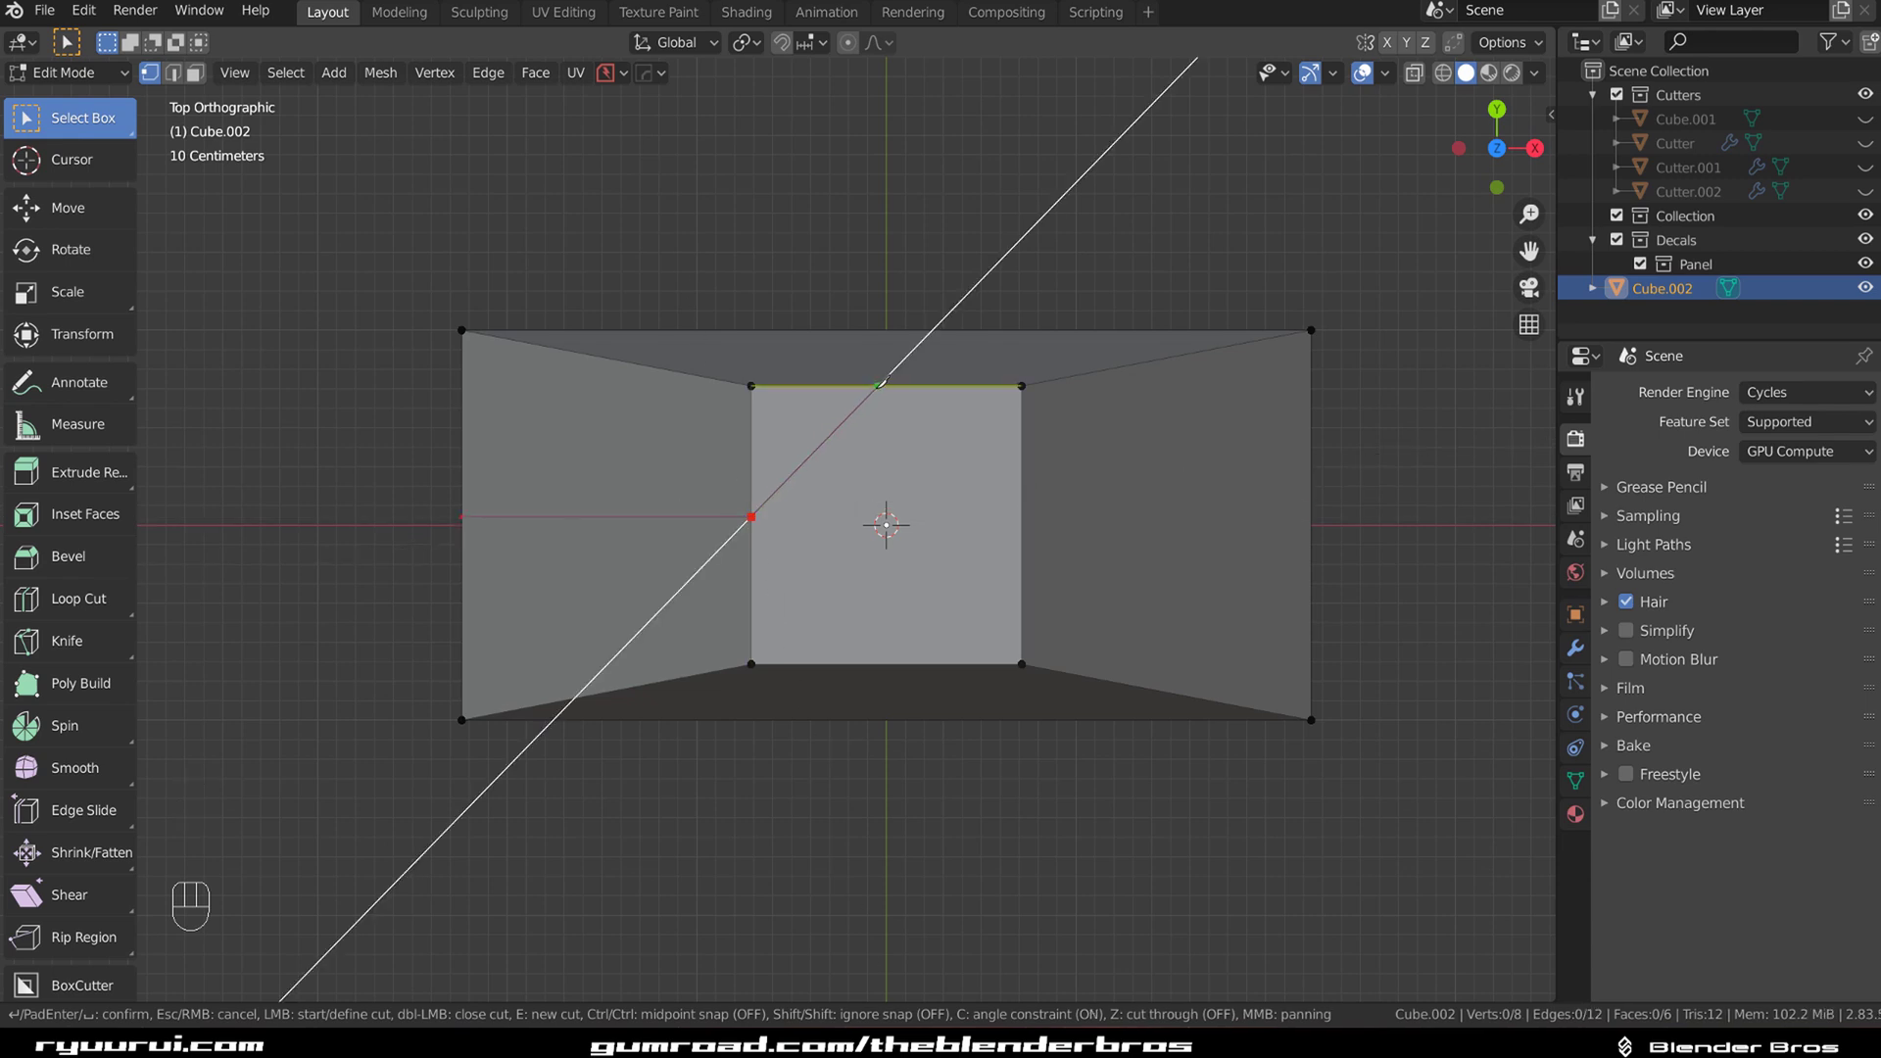
key("z")
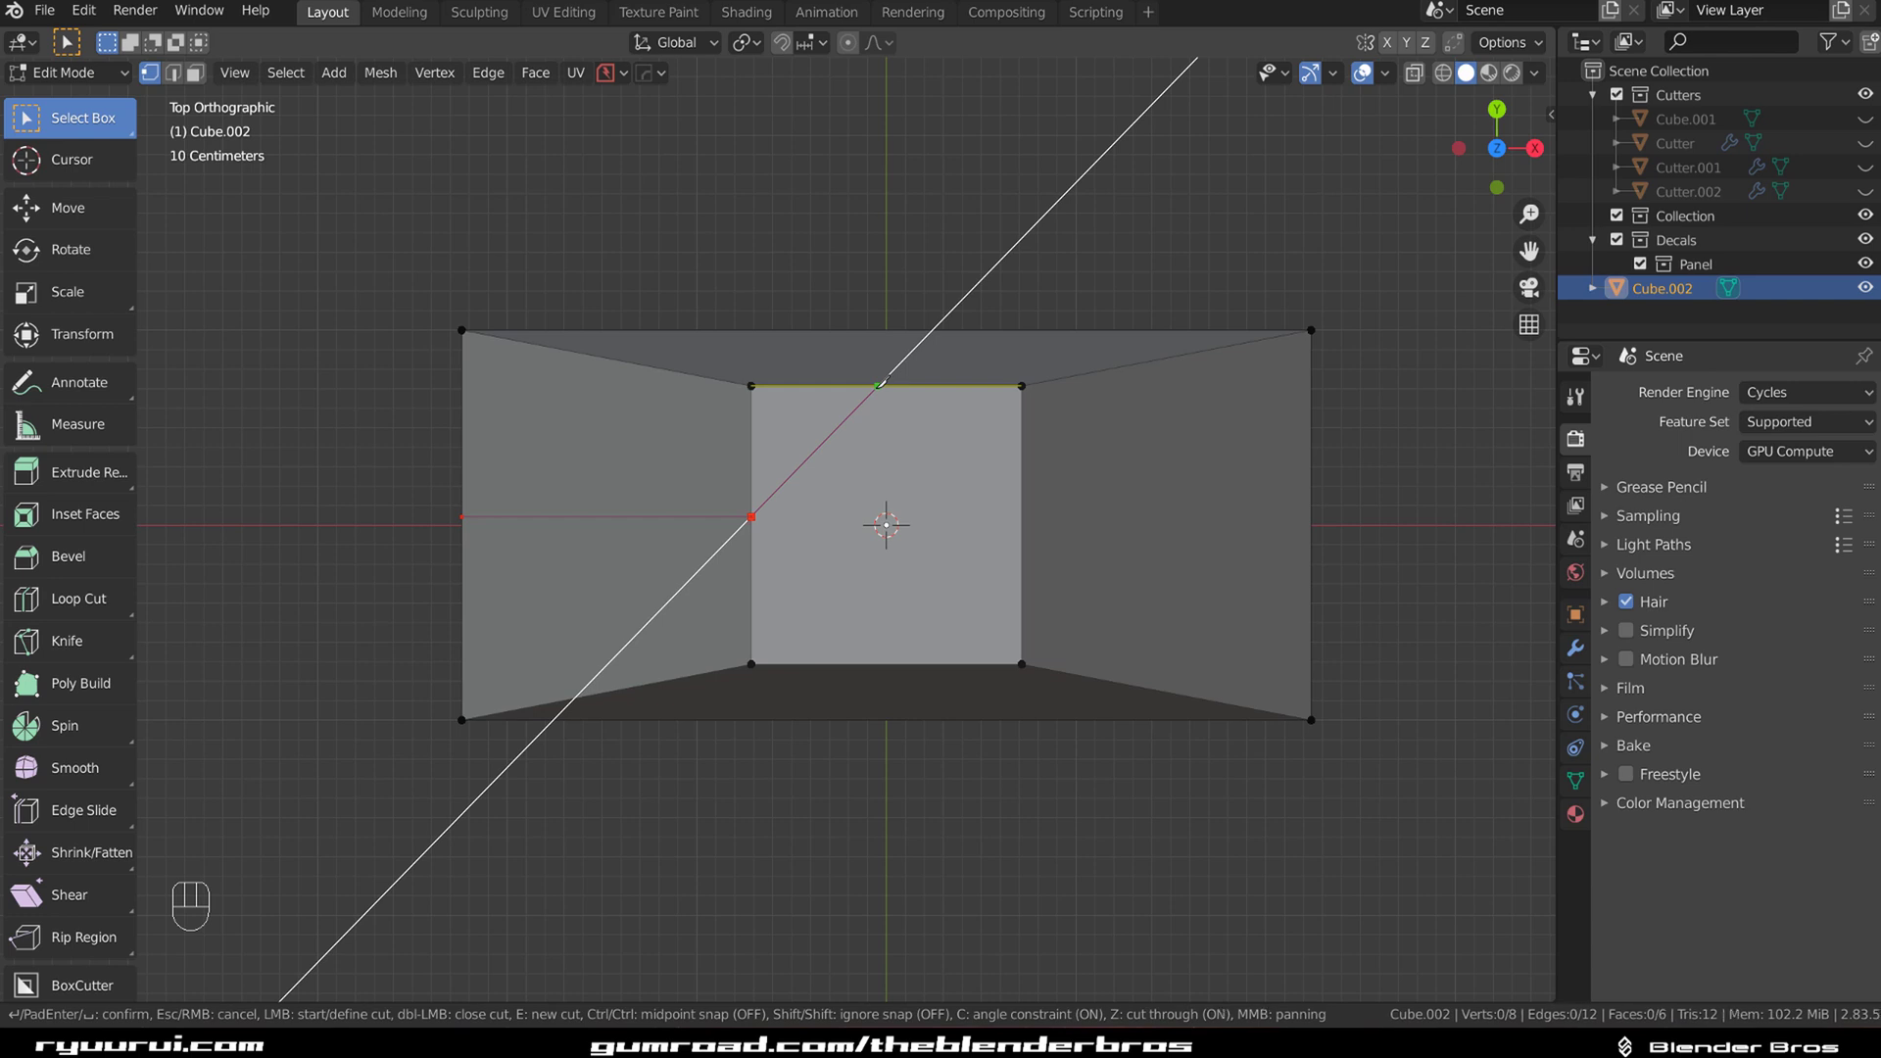
left_click(879, 385)
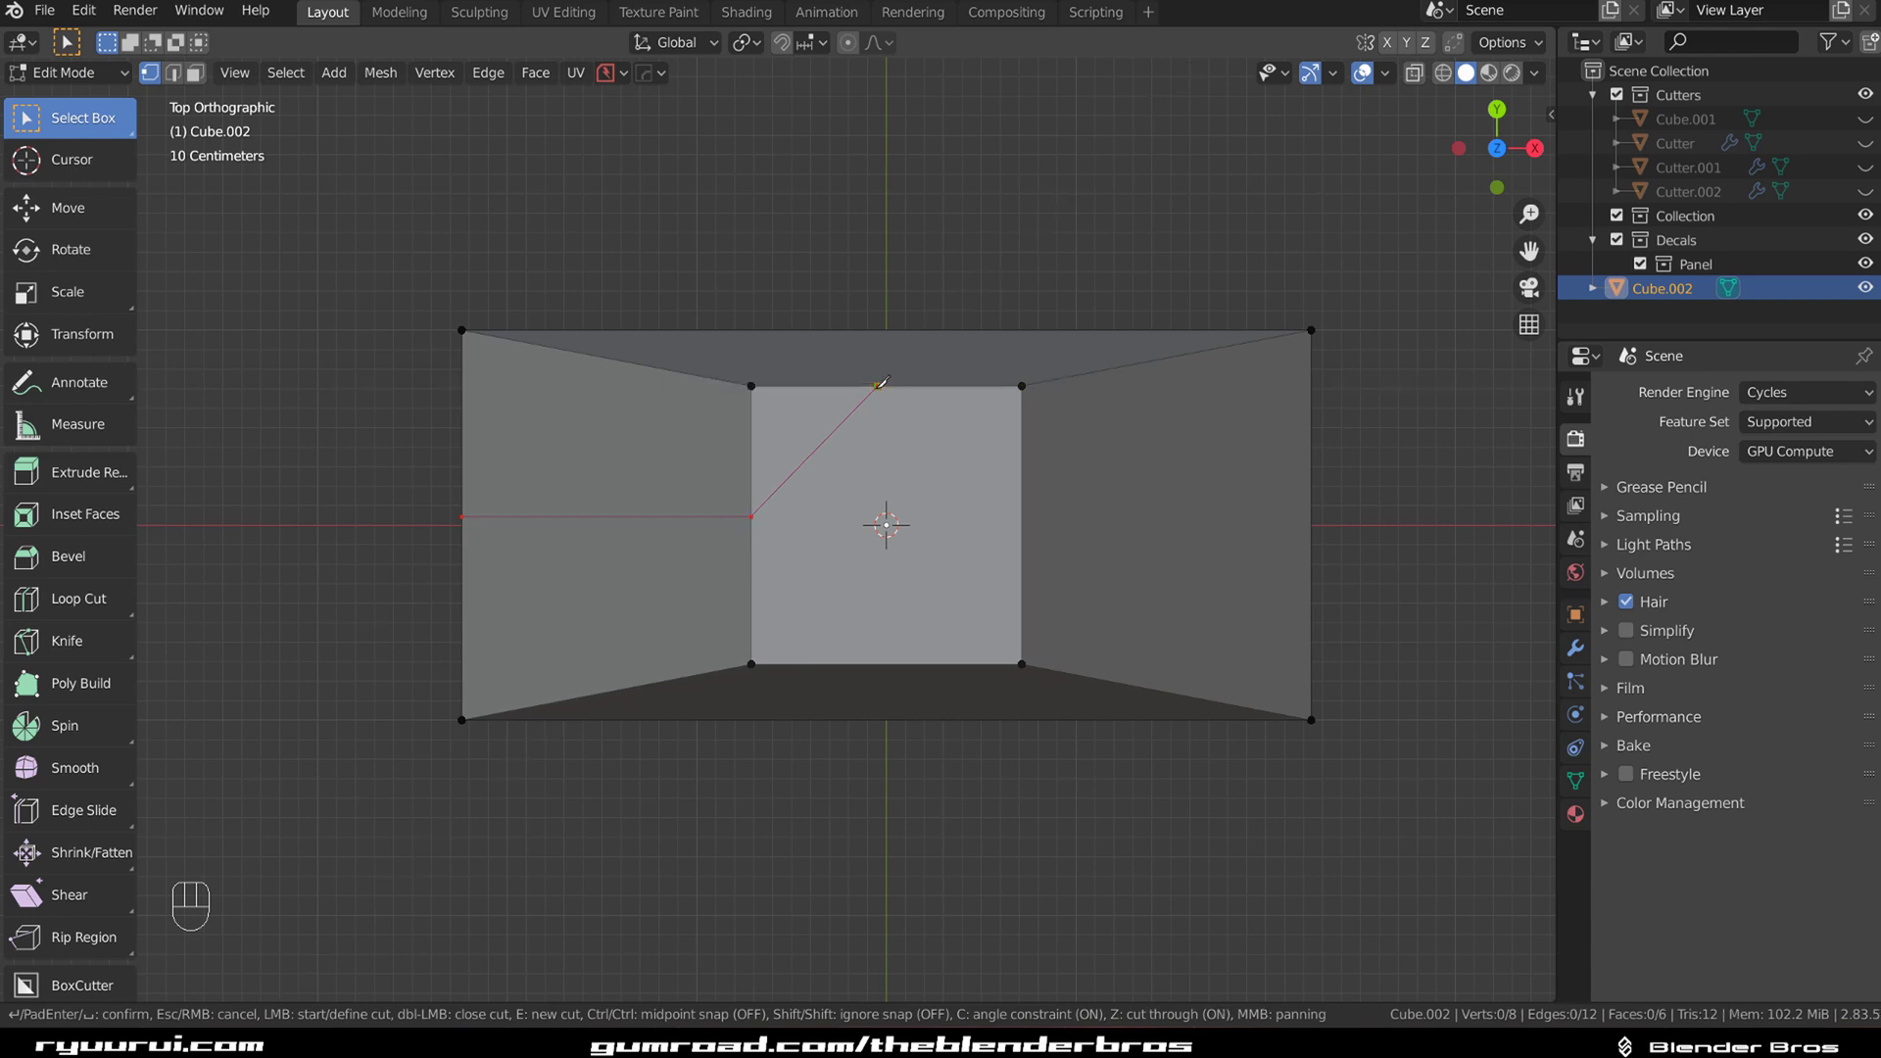
key("Return")
scroll(879, 382, "down", 2)
middle_click_drag(880, 382, 889, 457)
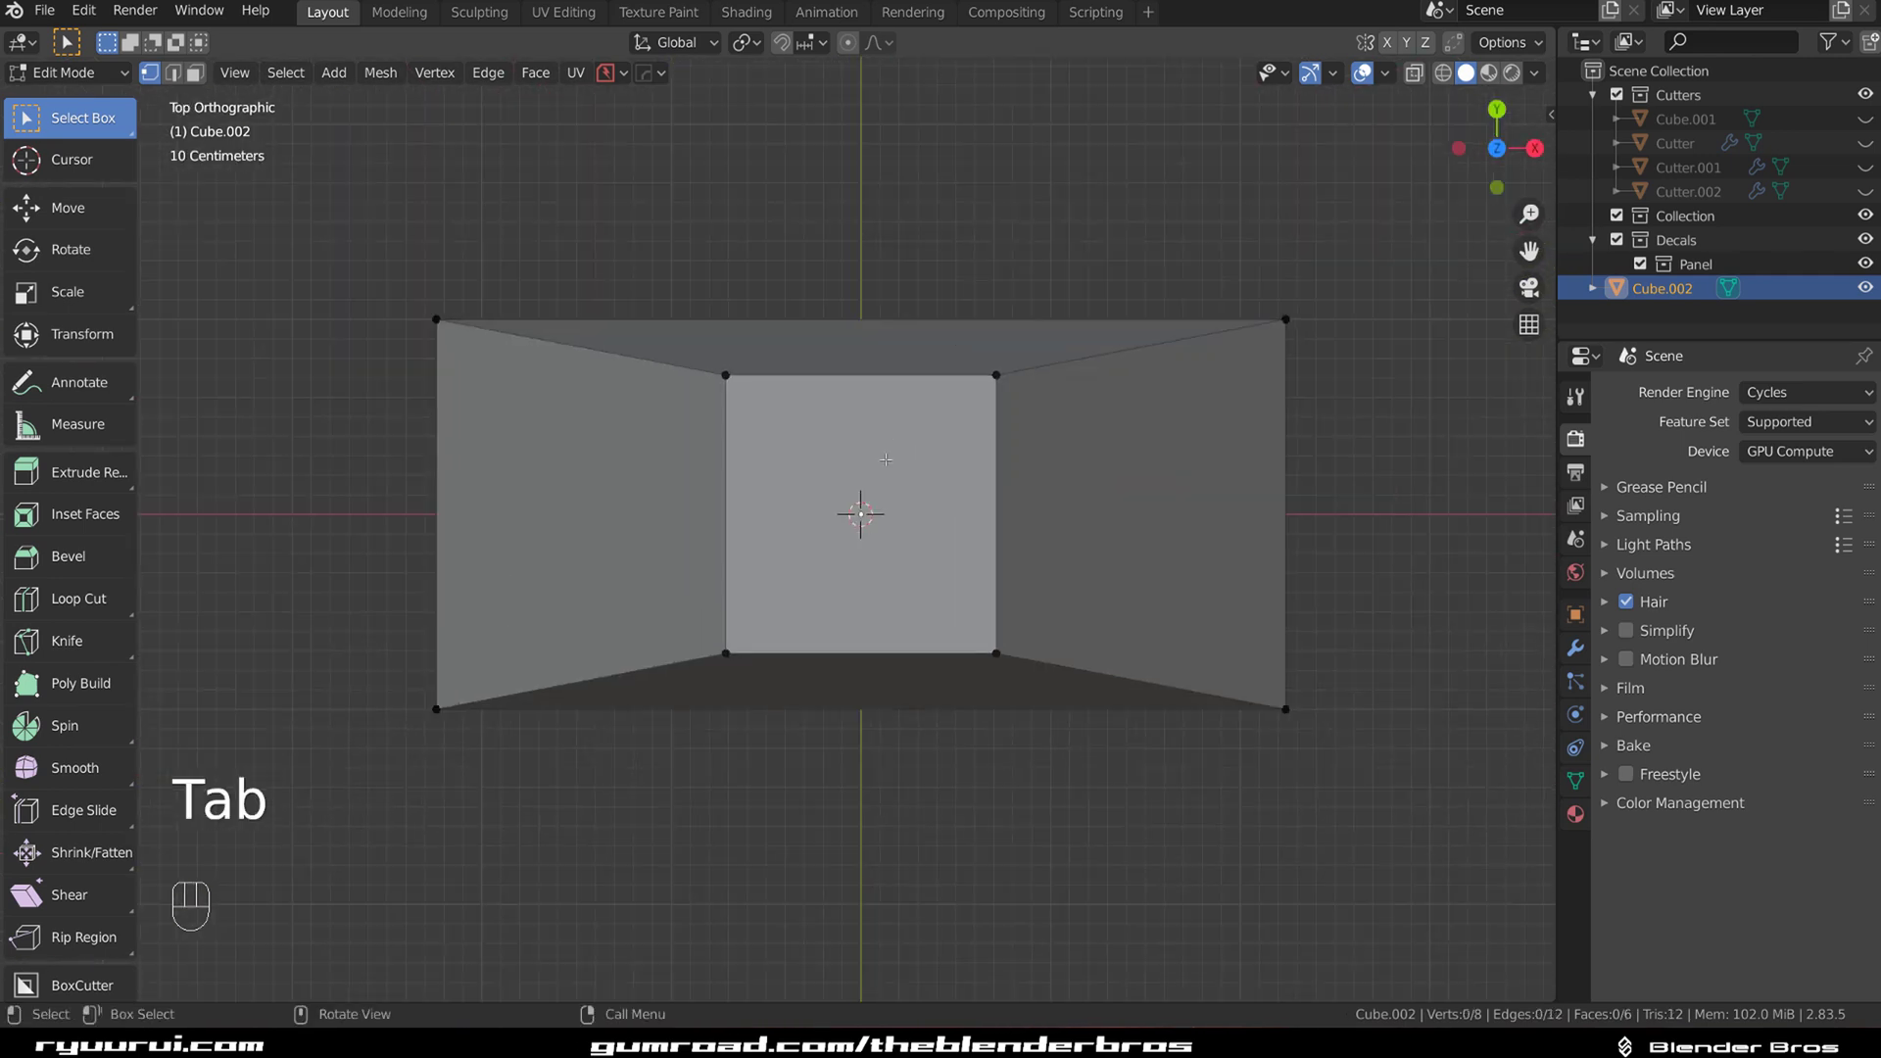
Step: Knife a straight horizontal cut through the whole mesh from the panel's left edge to its right edge
key("k")
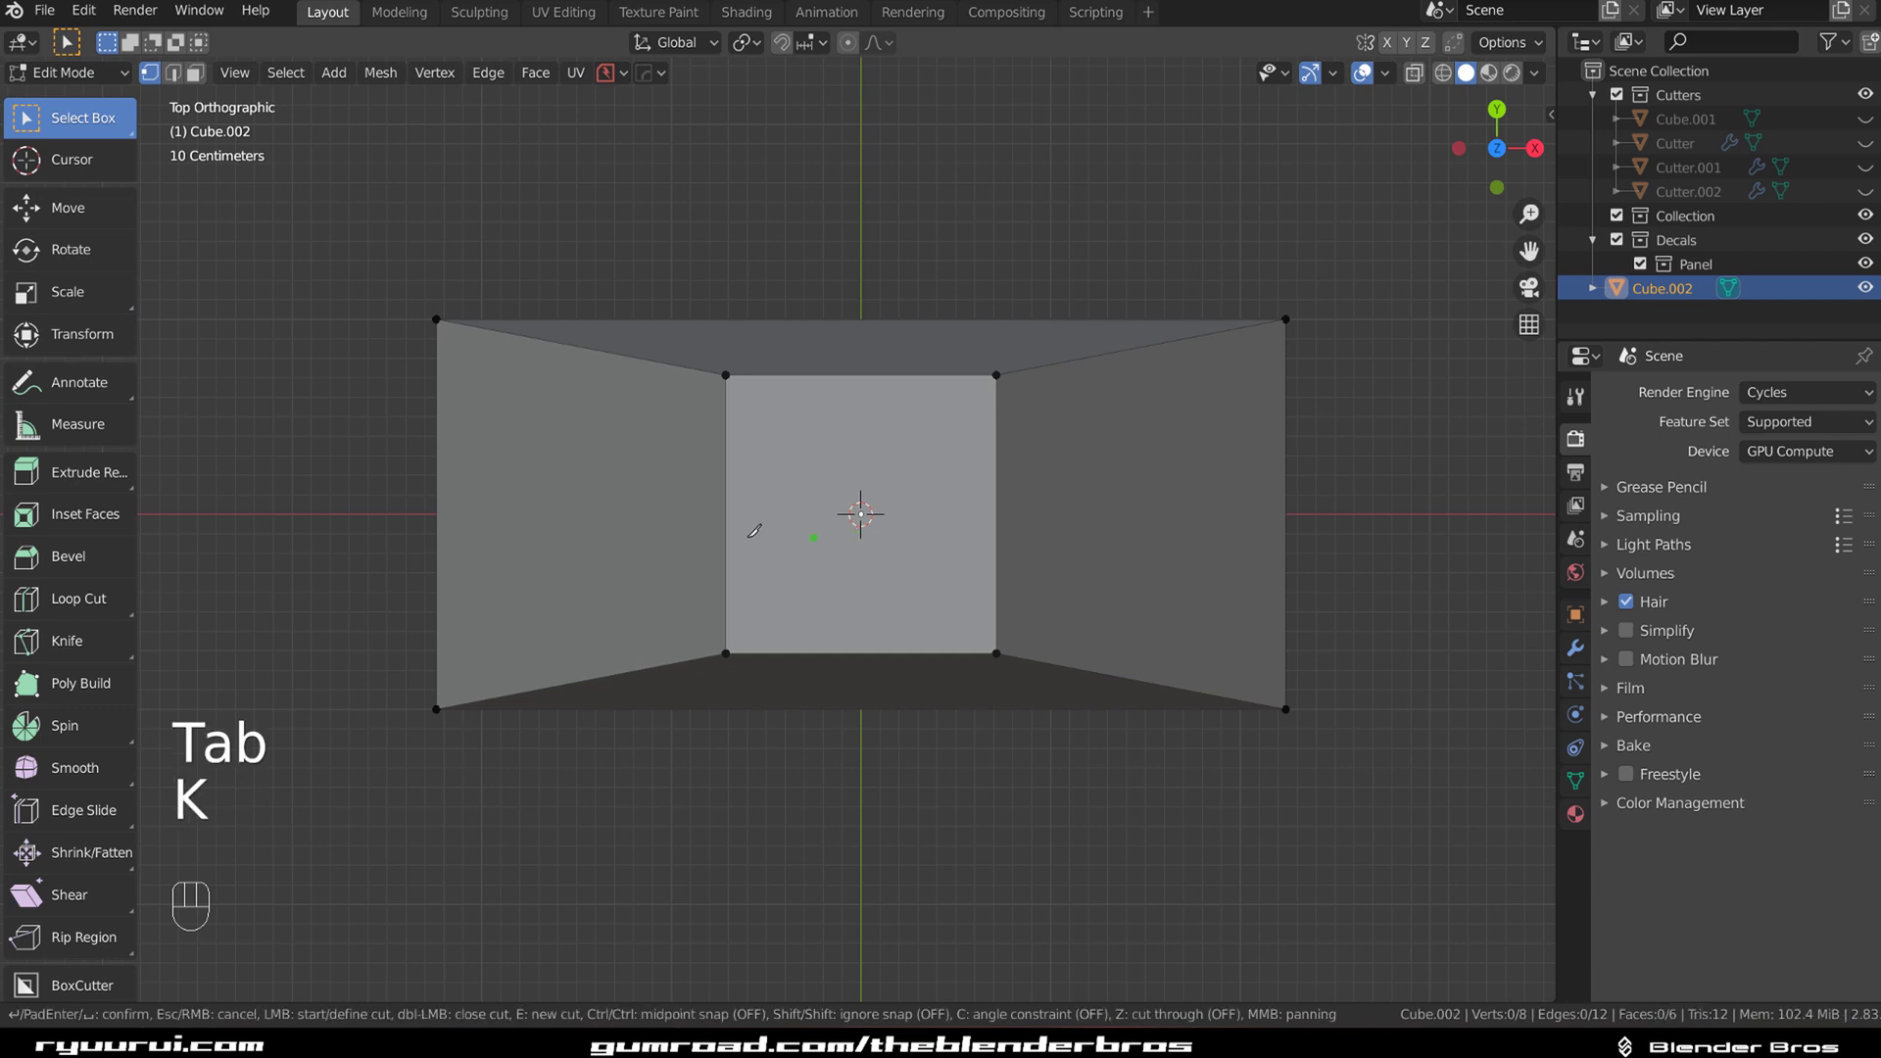
left_click(437, 503)
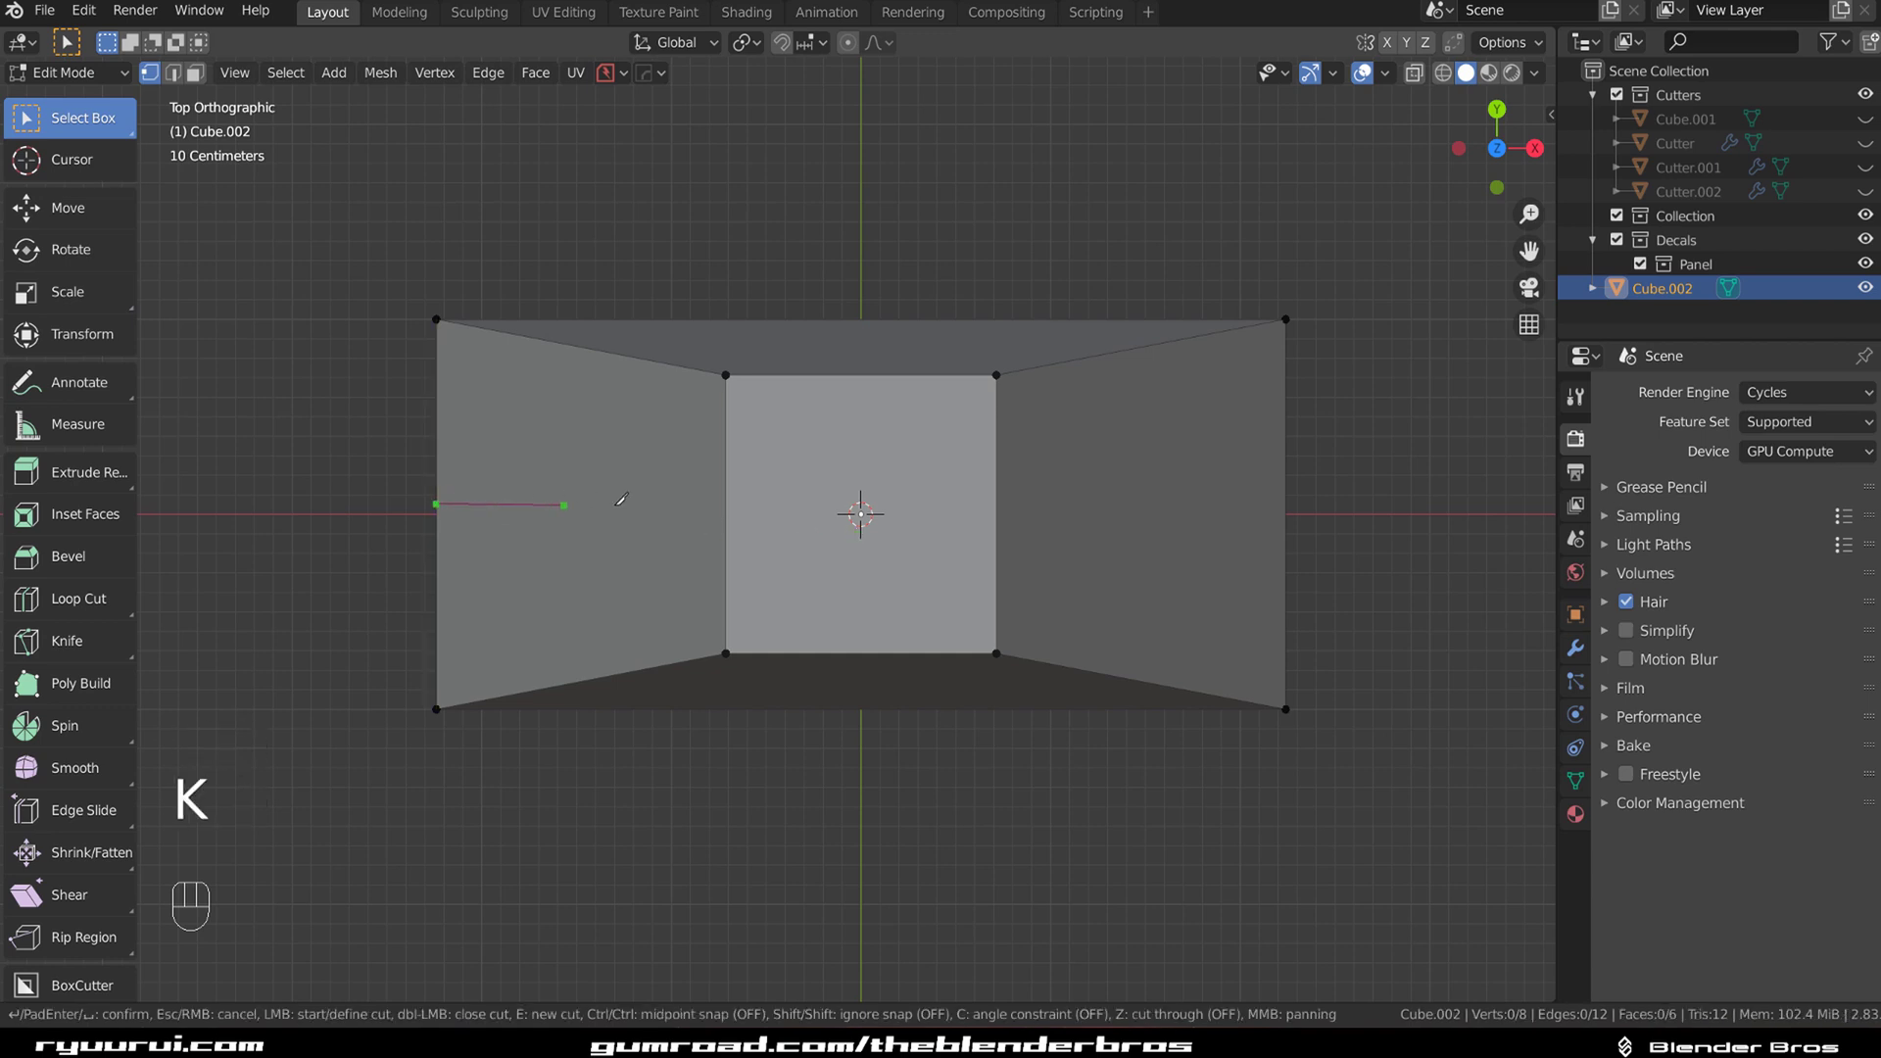
key("c")
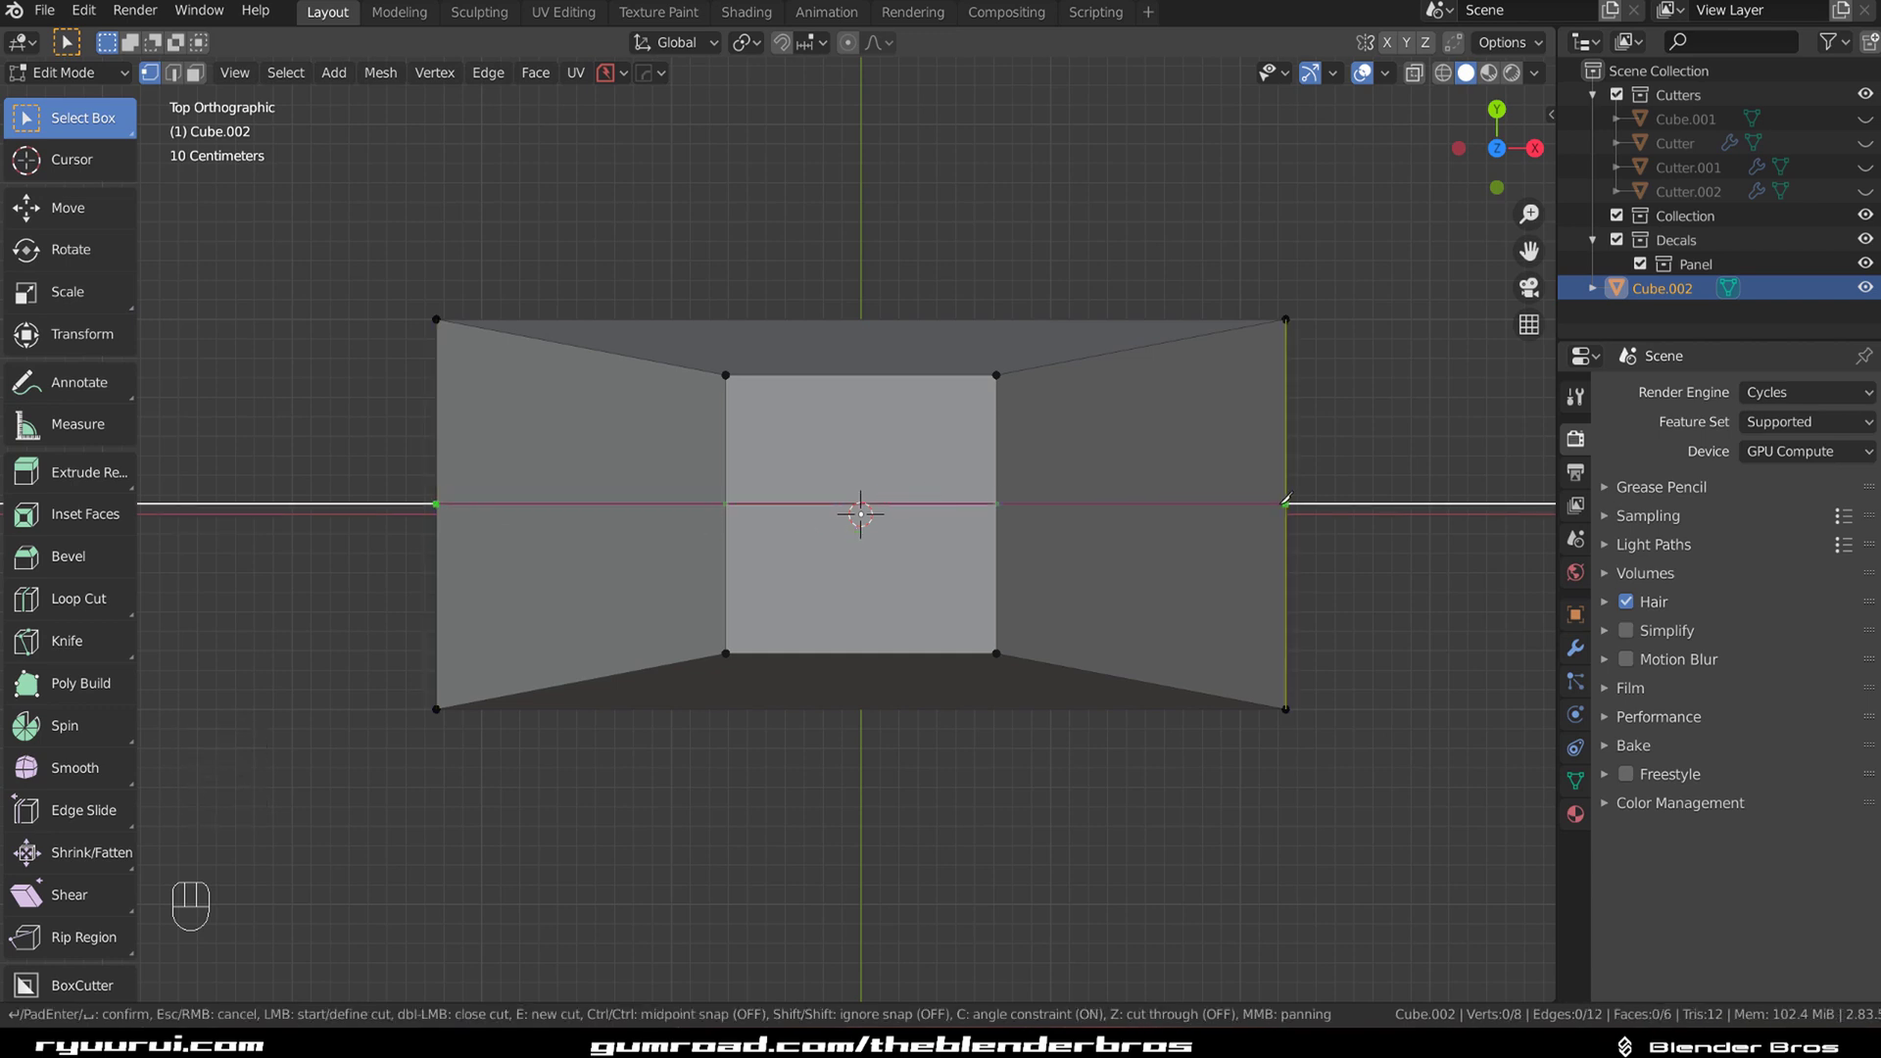
left_click(1285, 504)
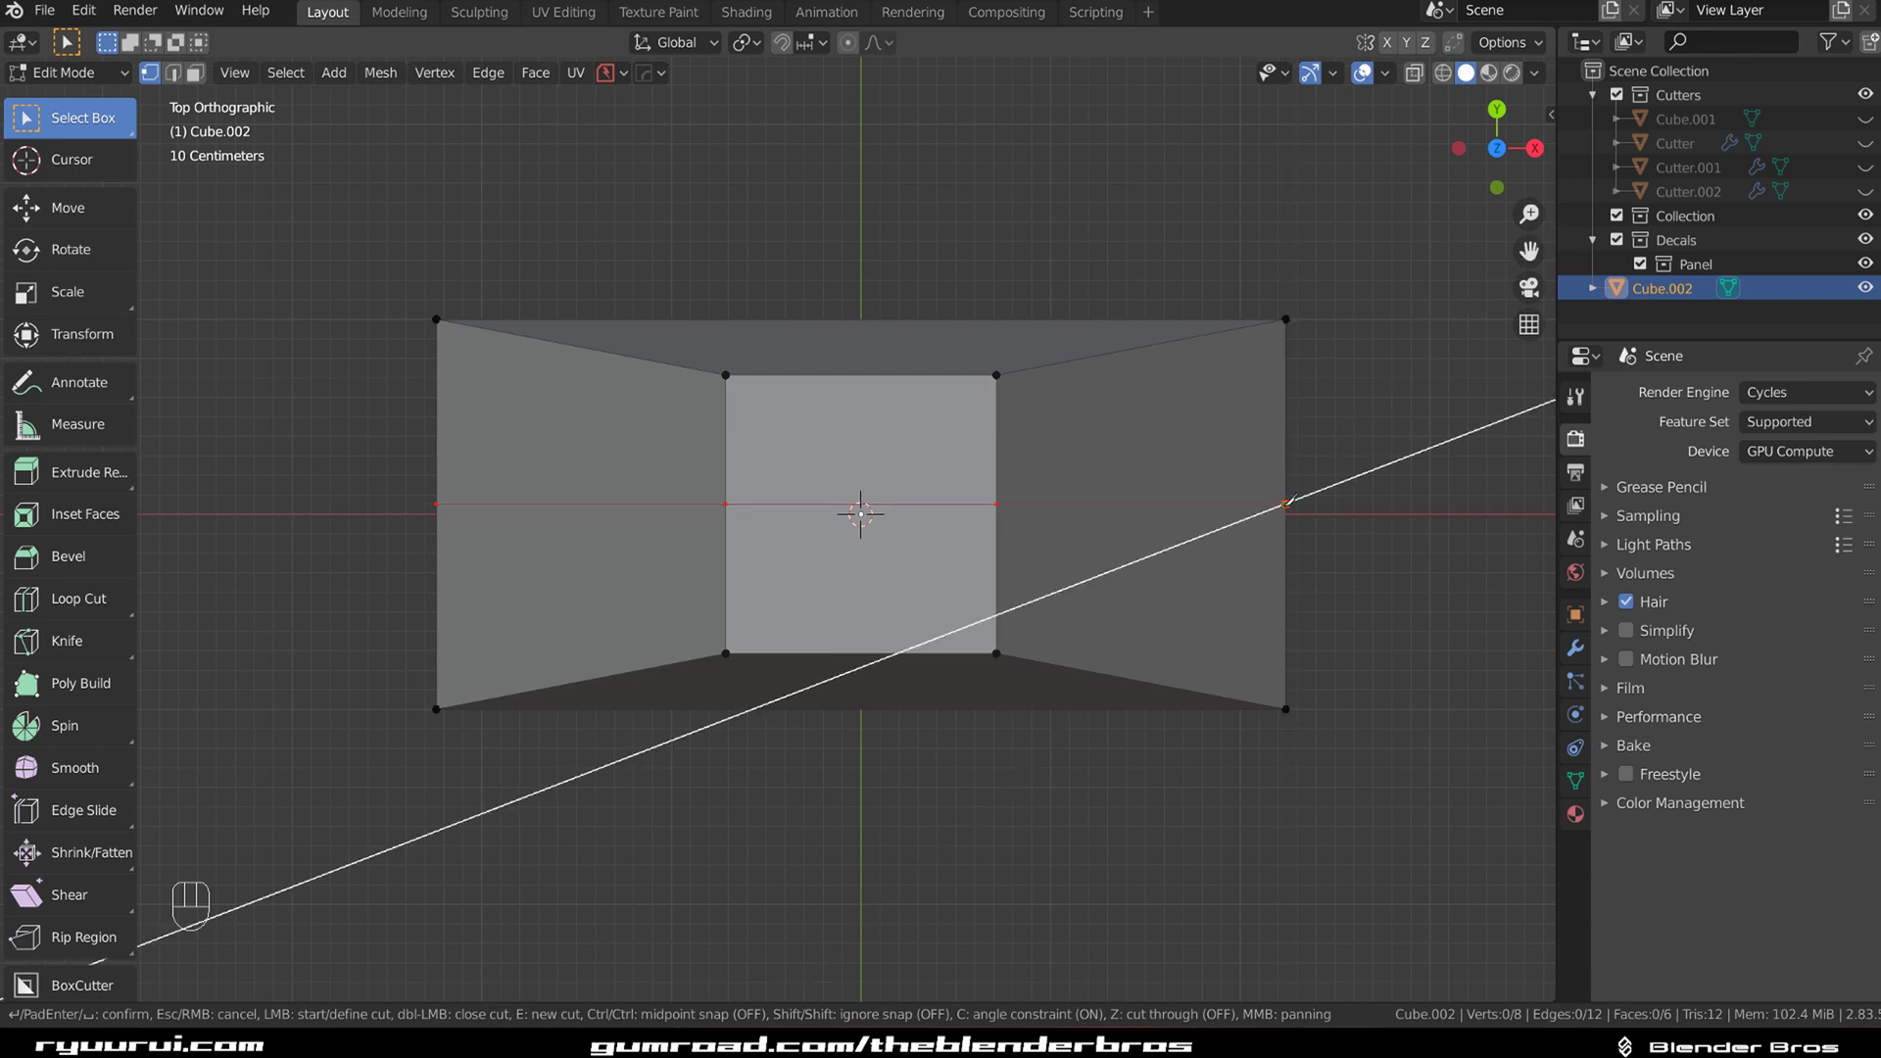
key("z")
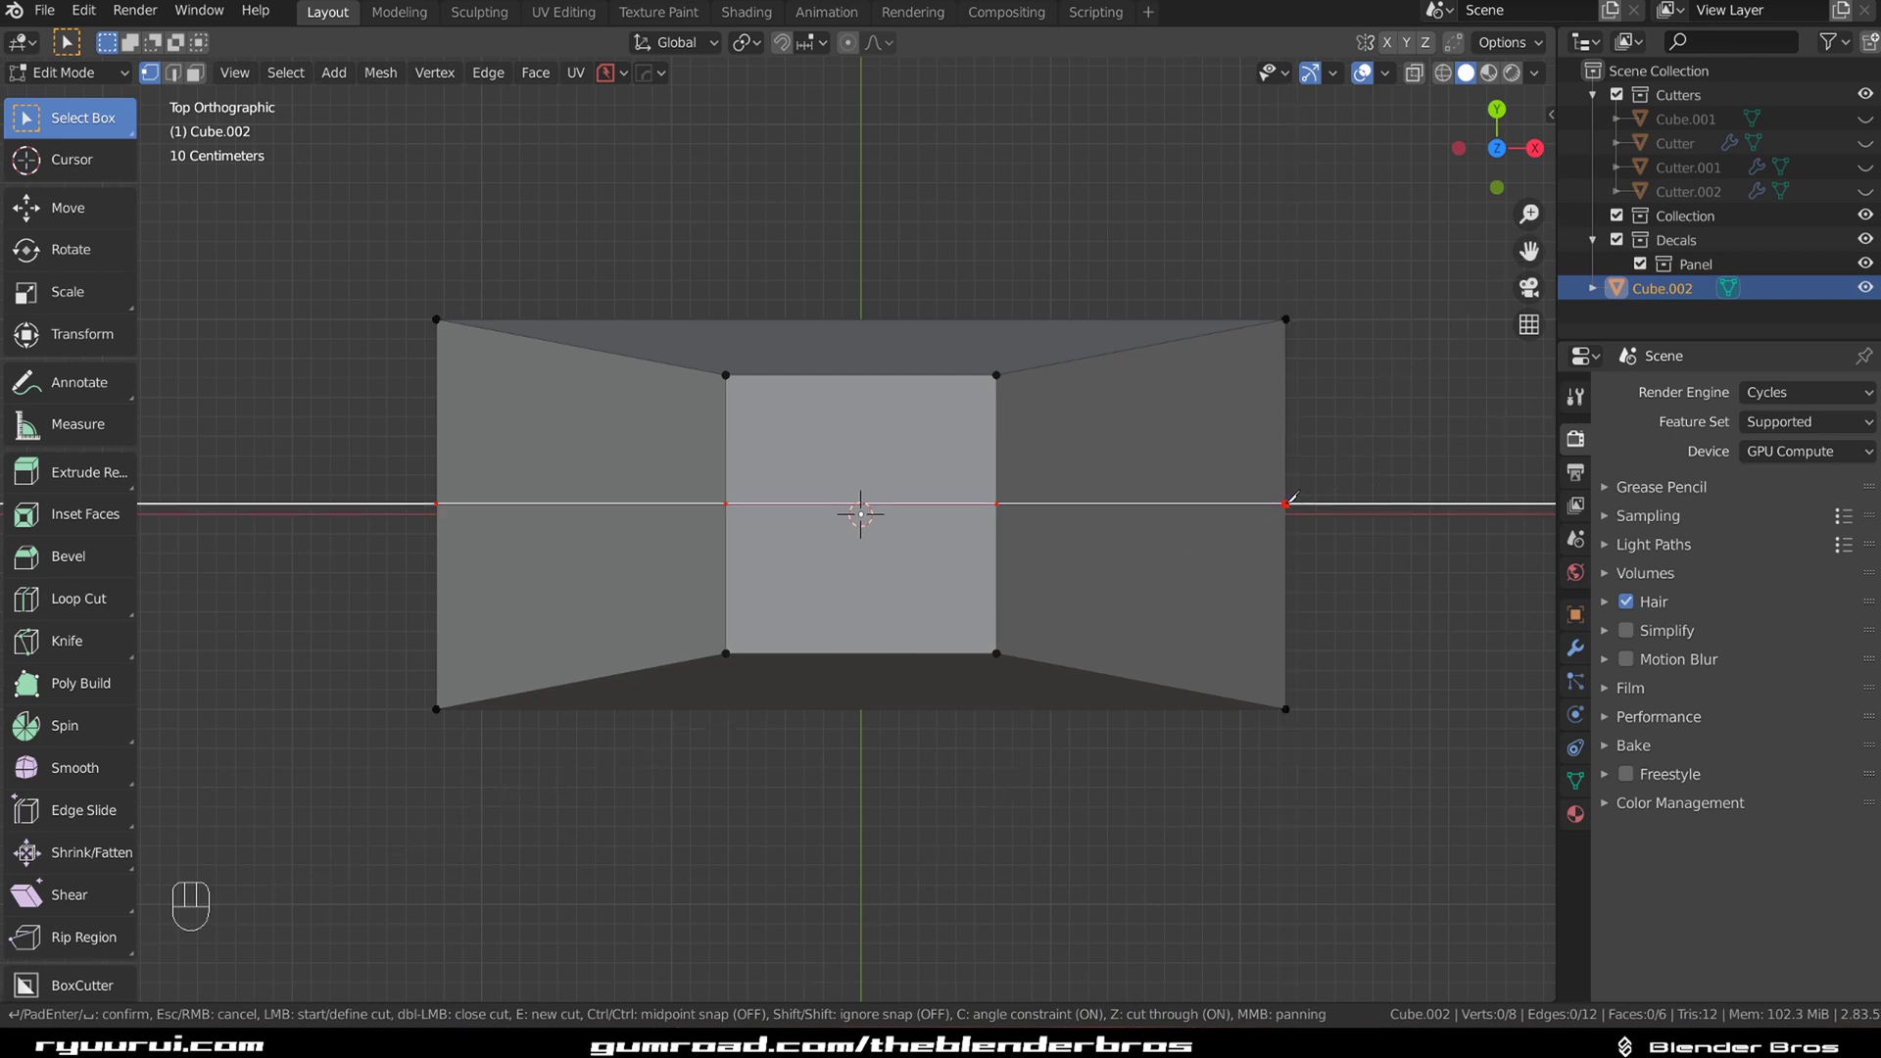
key("Return")
middle_click_drag(1326, 559, 1214, 300)
key("Tab")
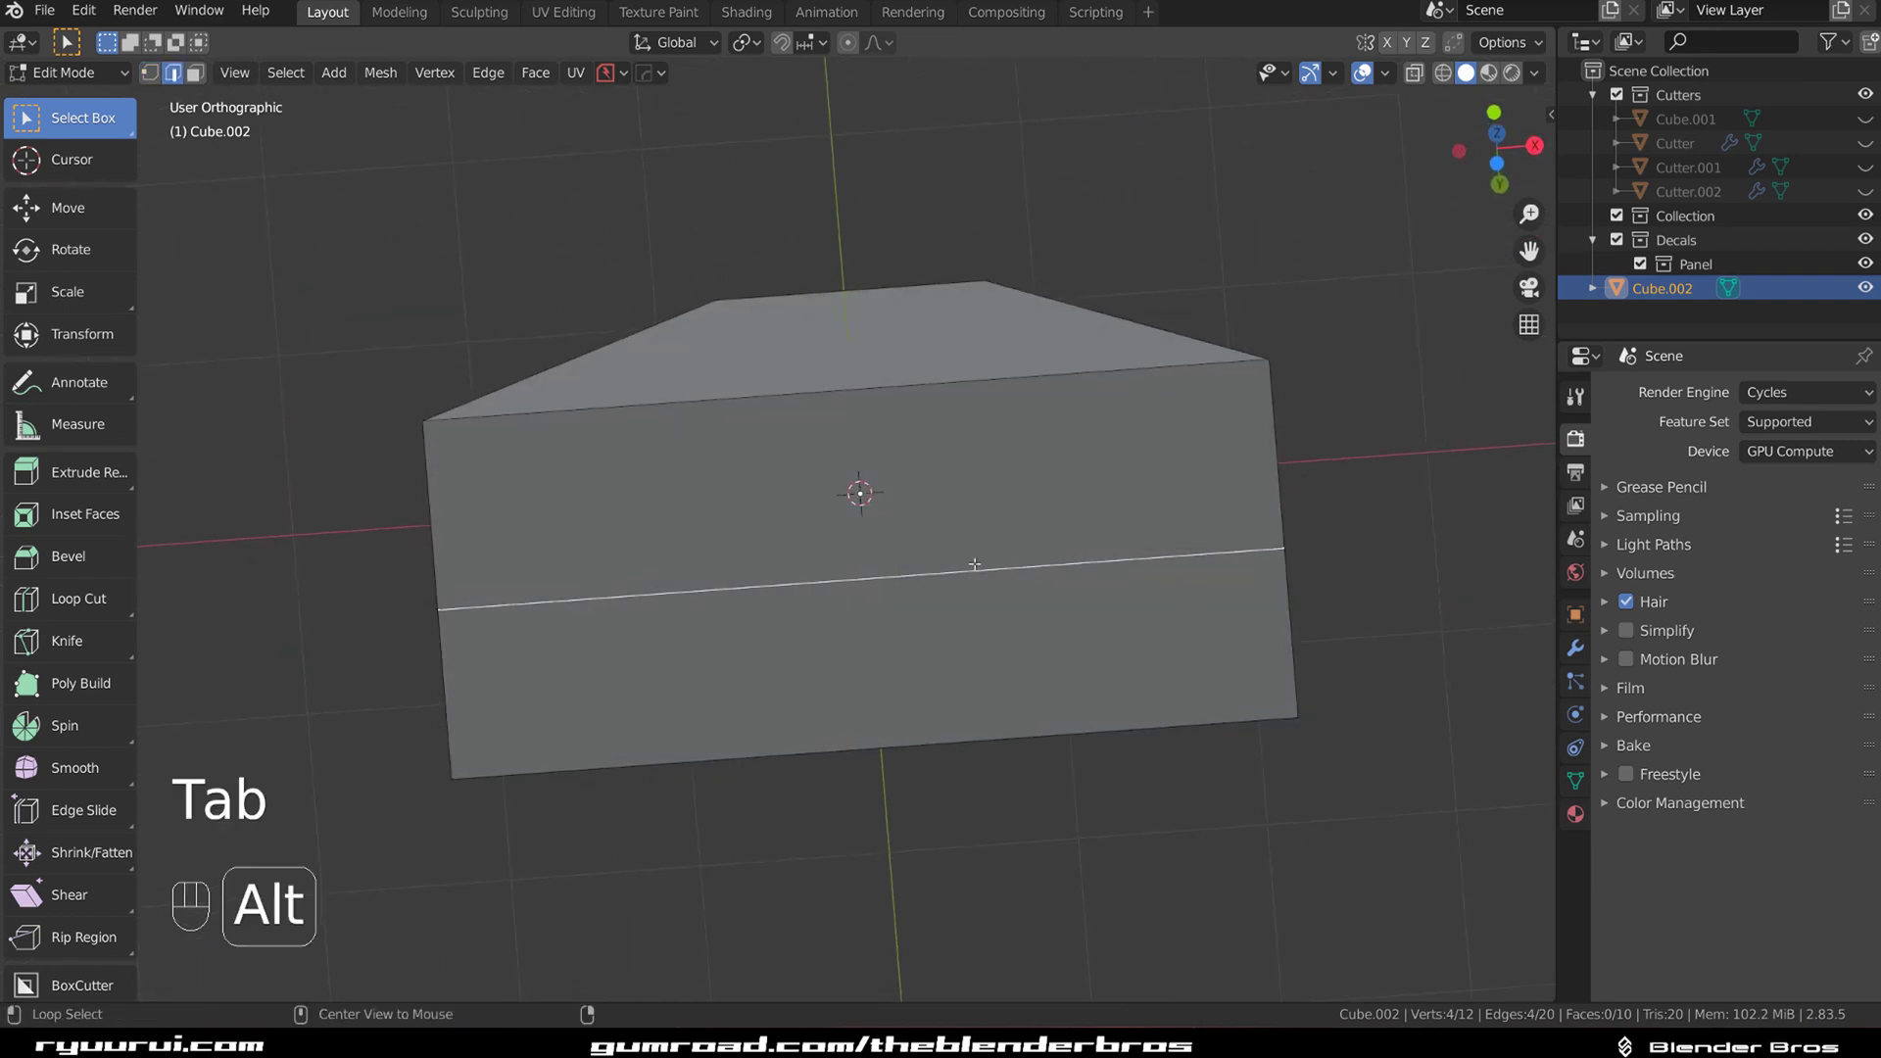
mouse_move(945, 524)
middle_mouse_down()
mouse_move(1072, 601)
mouse_move(869, 502)
mouse_move(866, 439)
mouse_move(943, 480)
mouse_move(962, 540)
middle_mouse_up()
Step: Dissolve the horizontal edge loop and switch to vertex select mode
key("x")
left_click(969, 518)
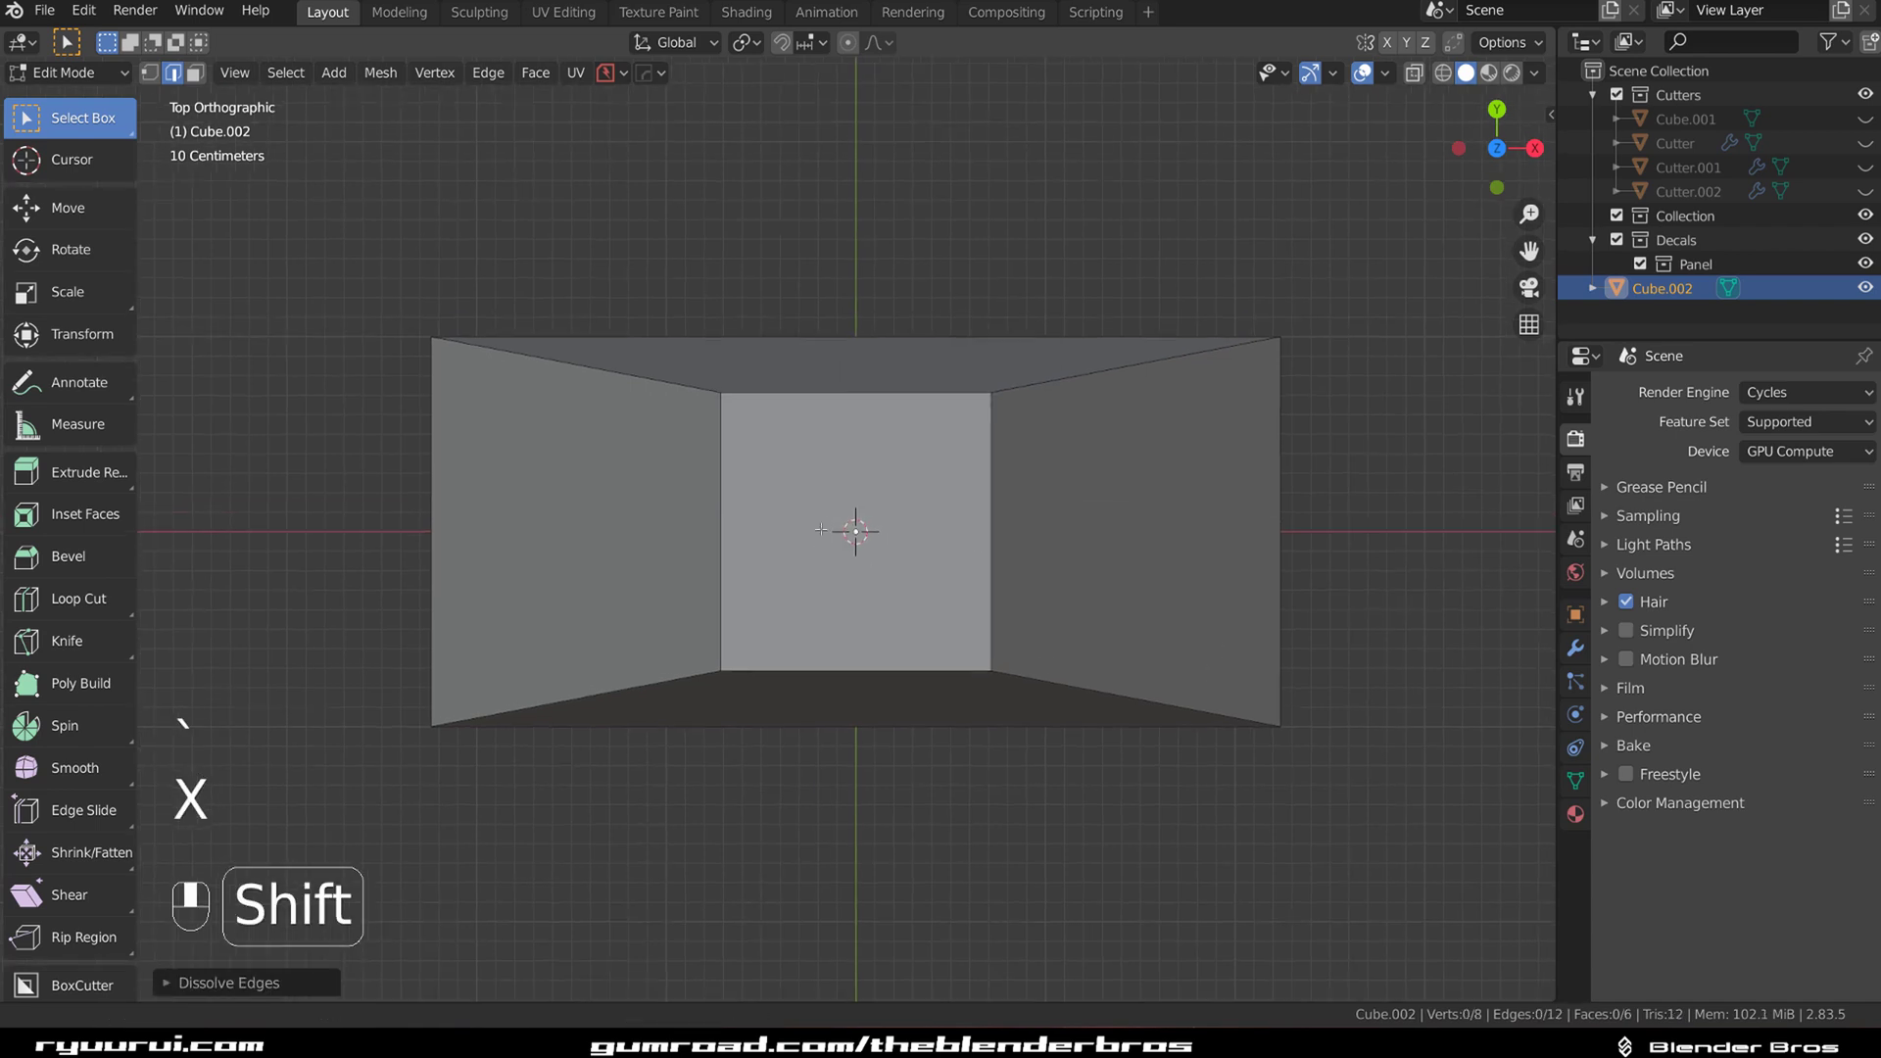
key("Tab")
left_click(674, 521)
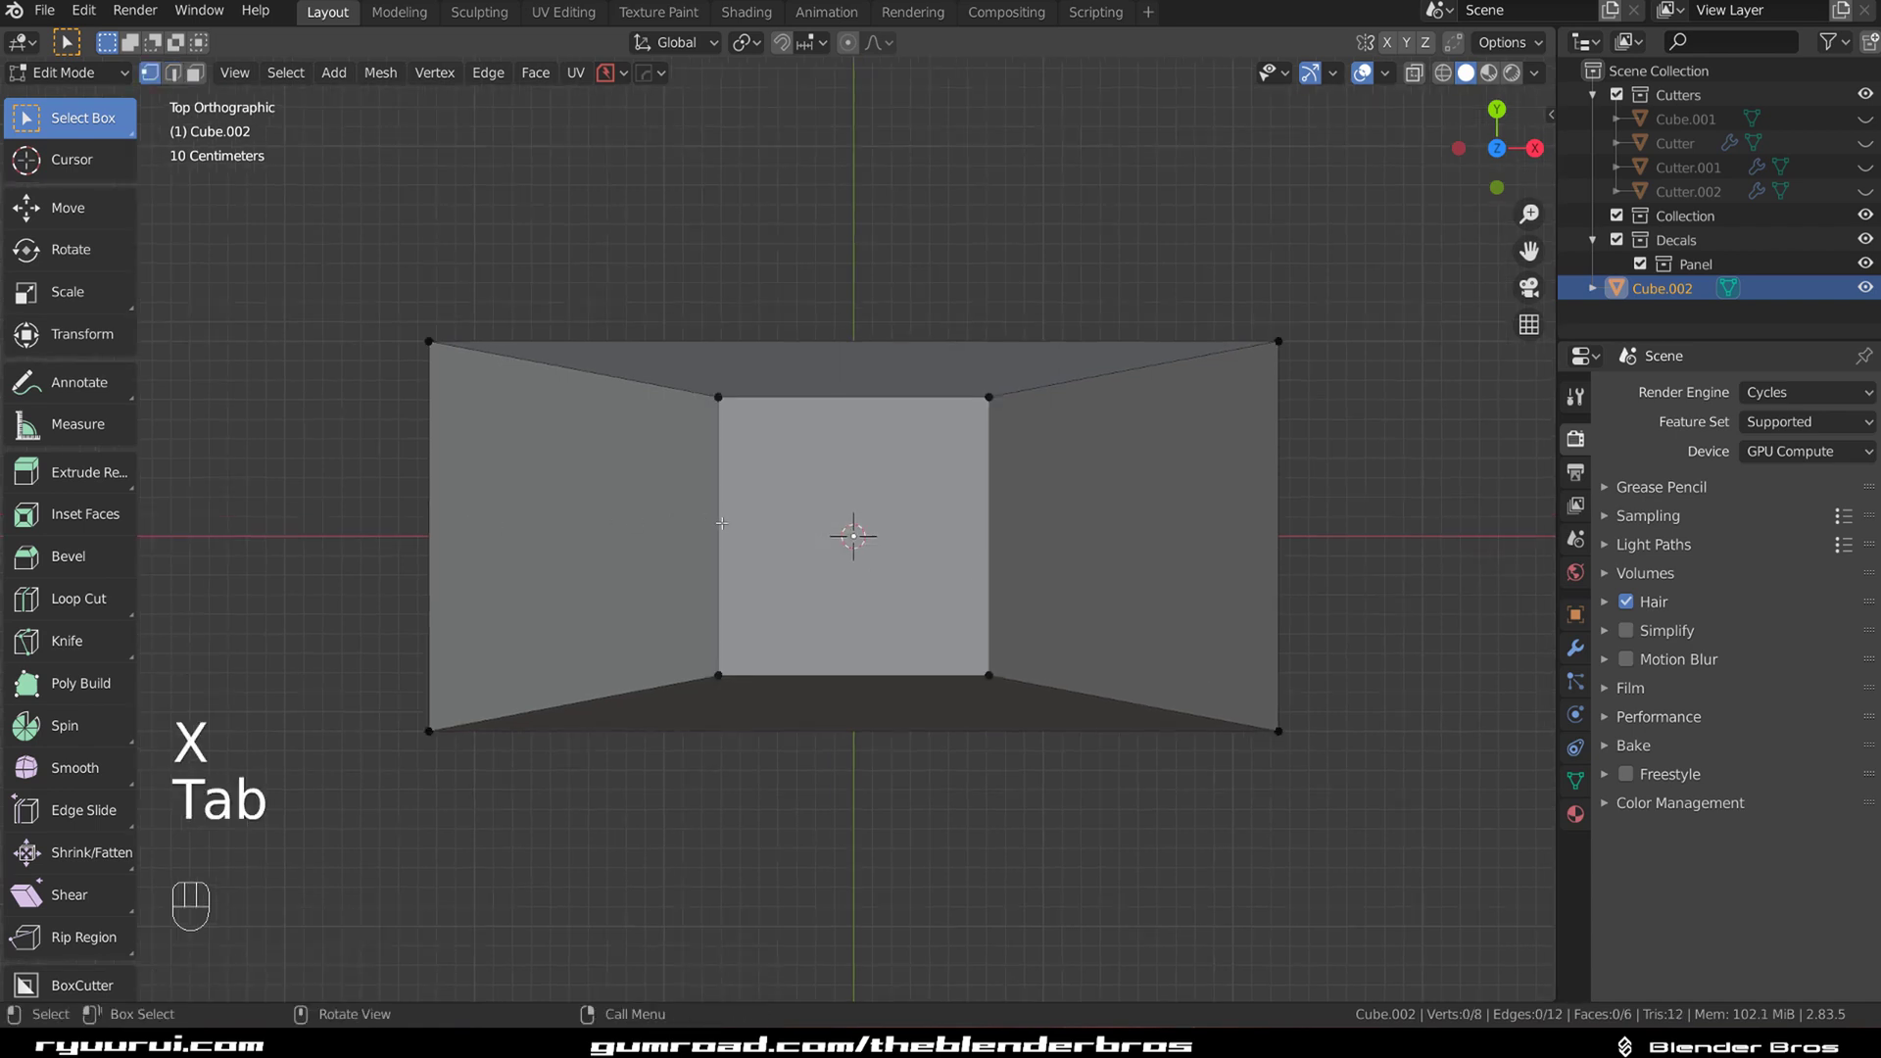
Step: Knife a vertical cut near the left side and a diagonal cut across the inner square
key("k")
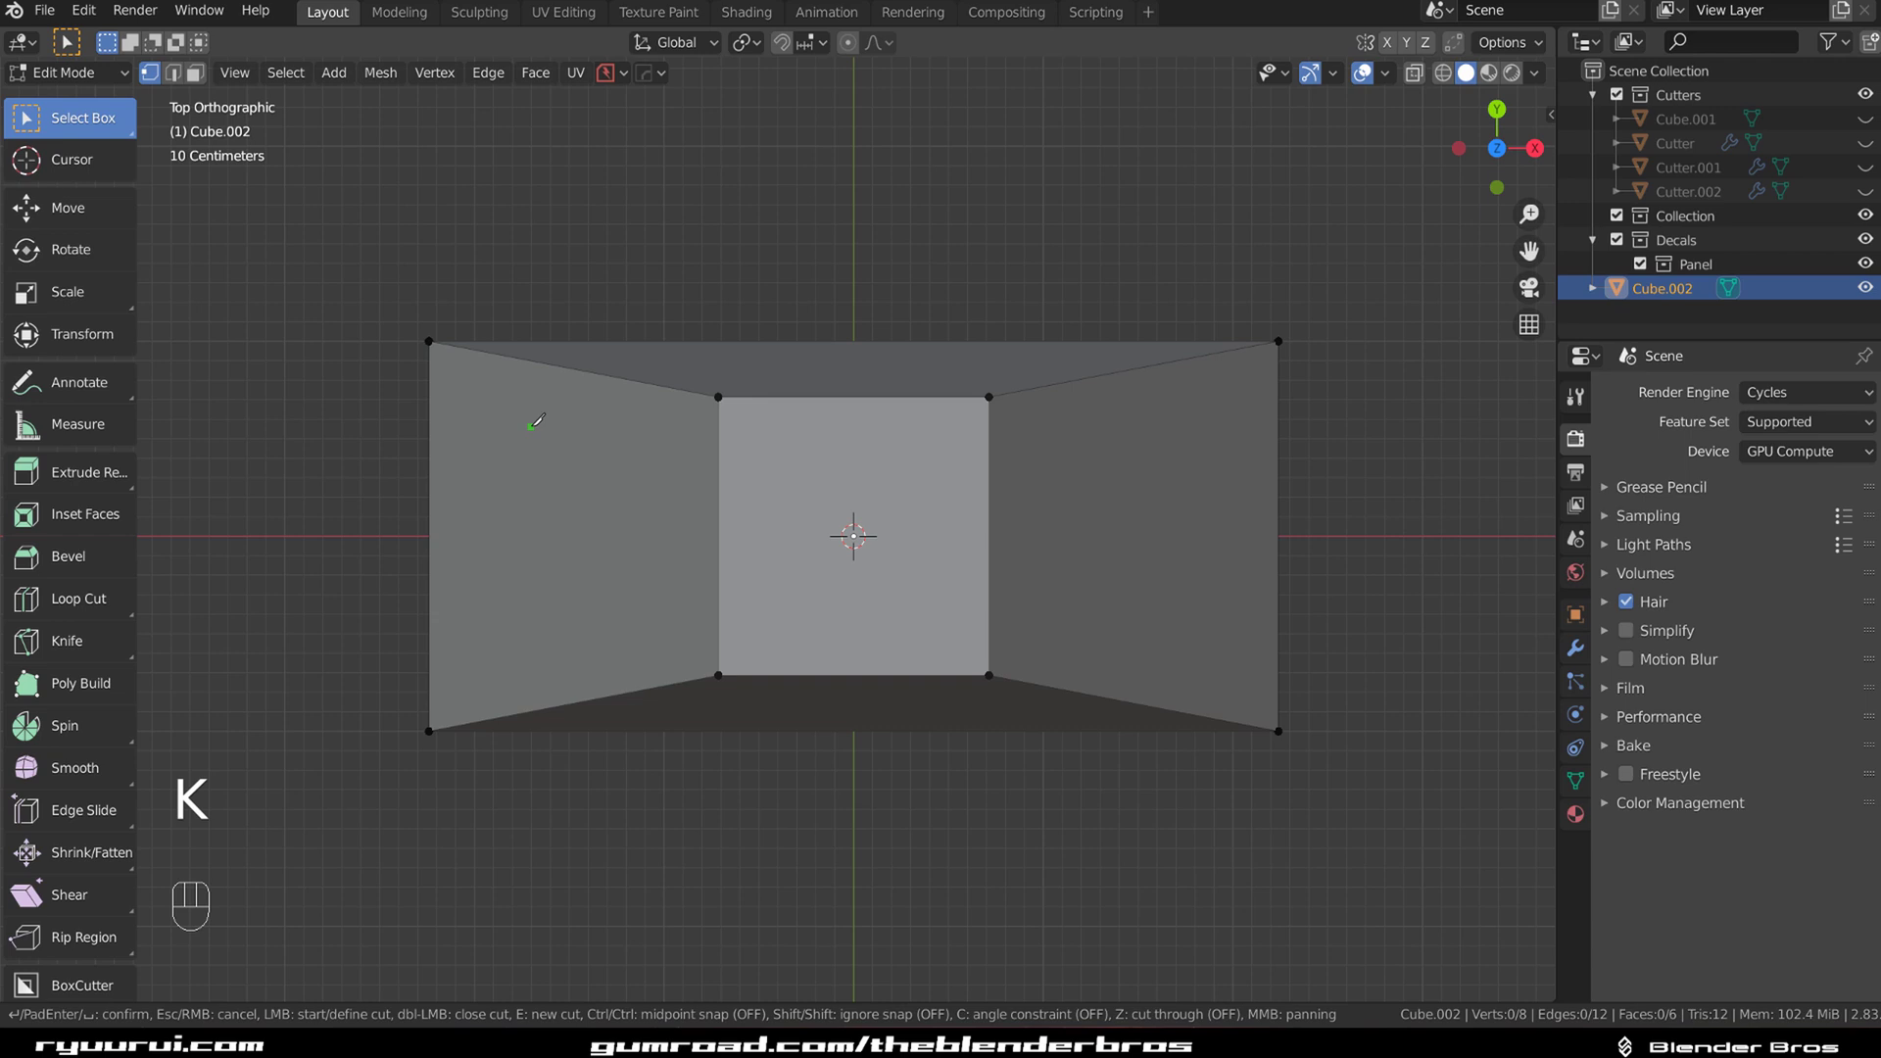
left_click(568, 367)
key("c")
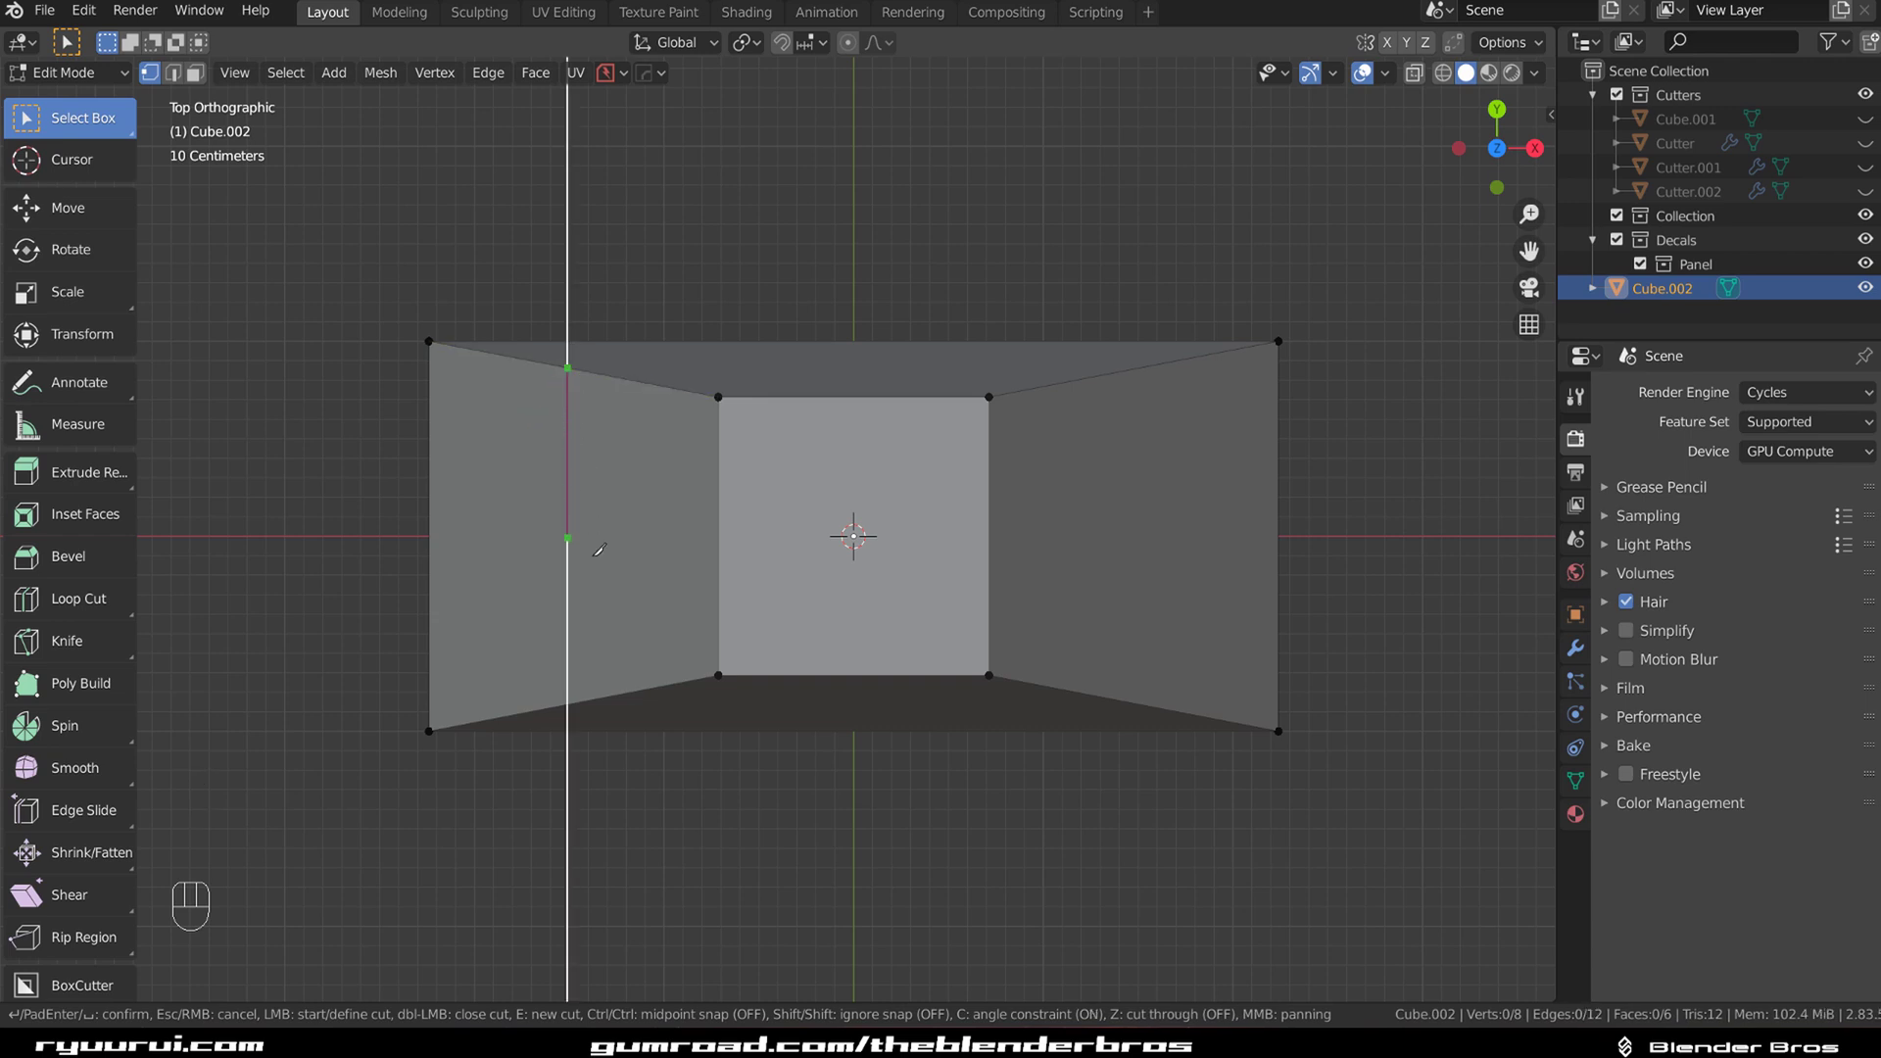
left_click(584, 699)
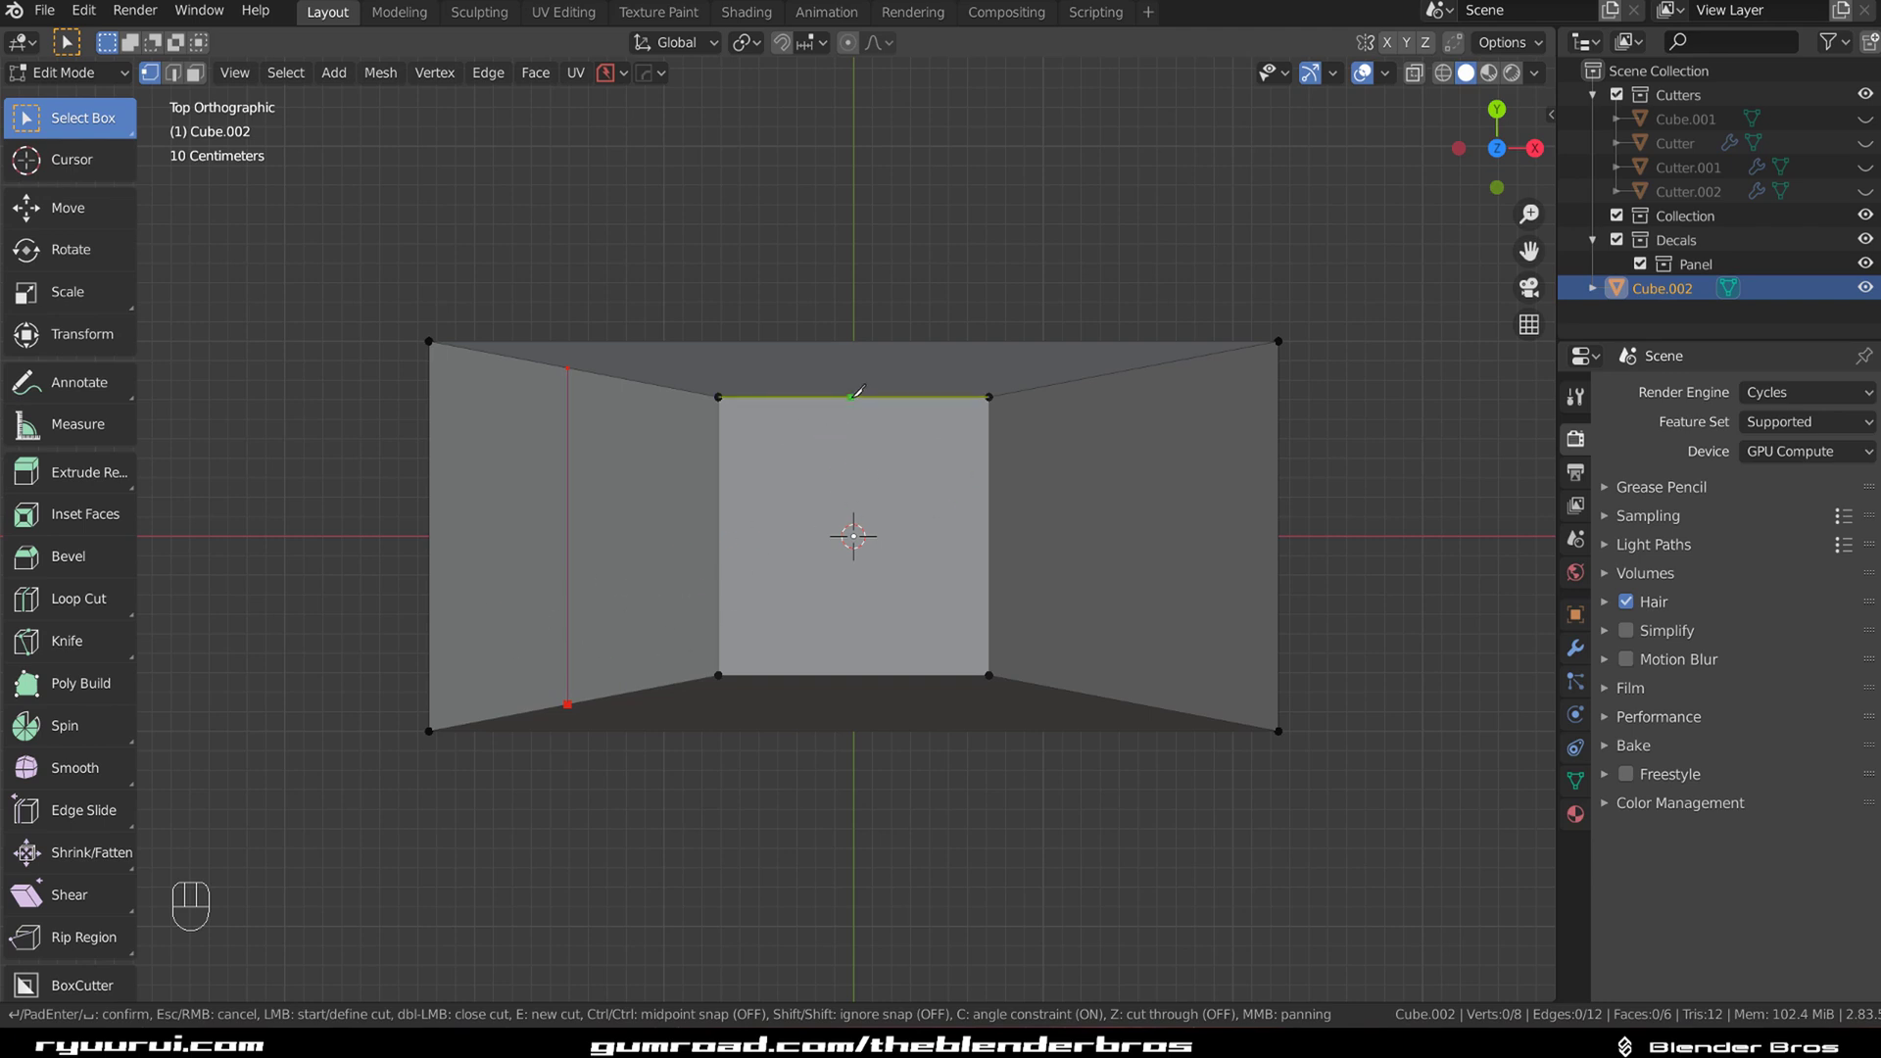
left_click(809, 397)
left_click(884, 397)
double_click(989, 675)
Step: Add a vertical cut near the right side, confirm all cuts, and return to top view
left_click(1069, 380)
left_click(1185, 359)
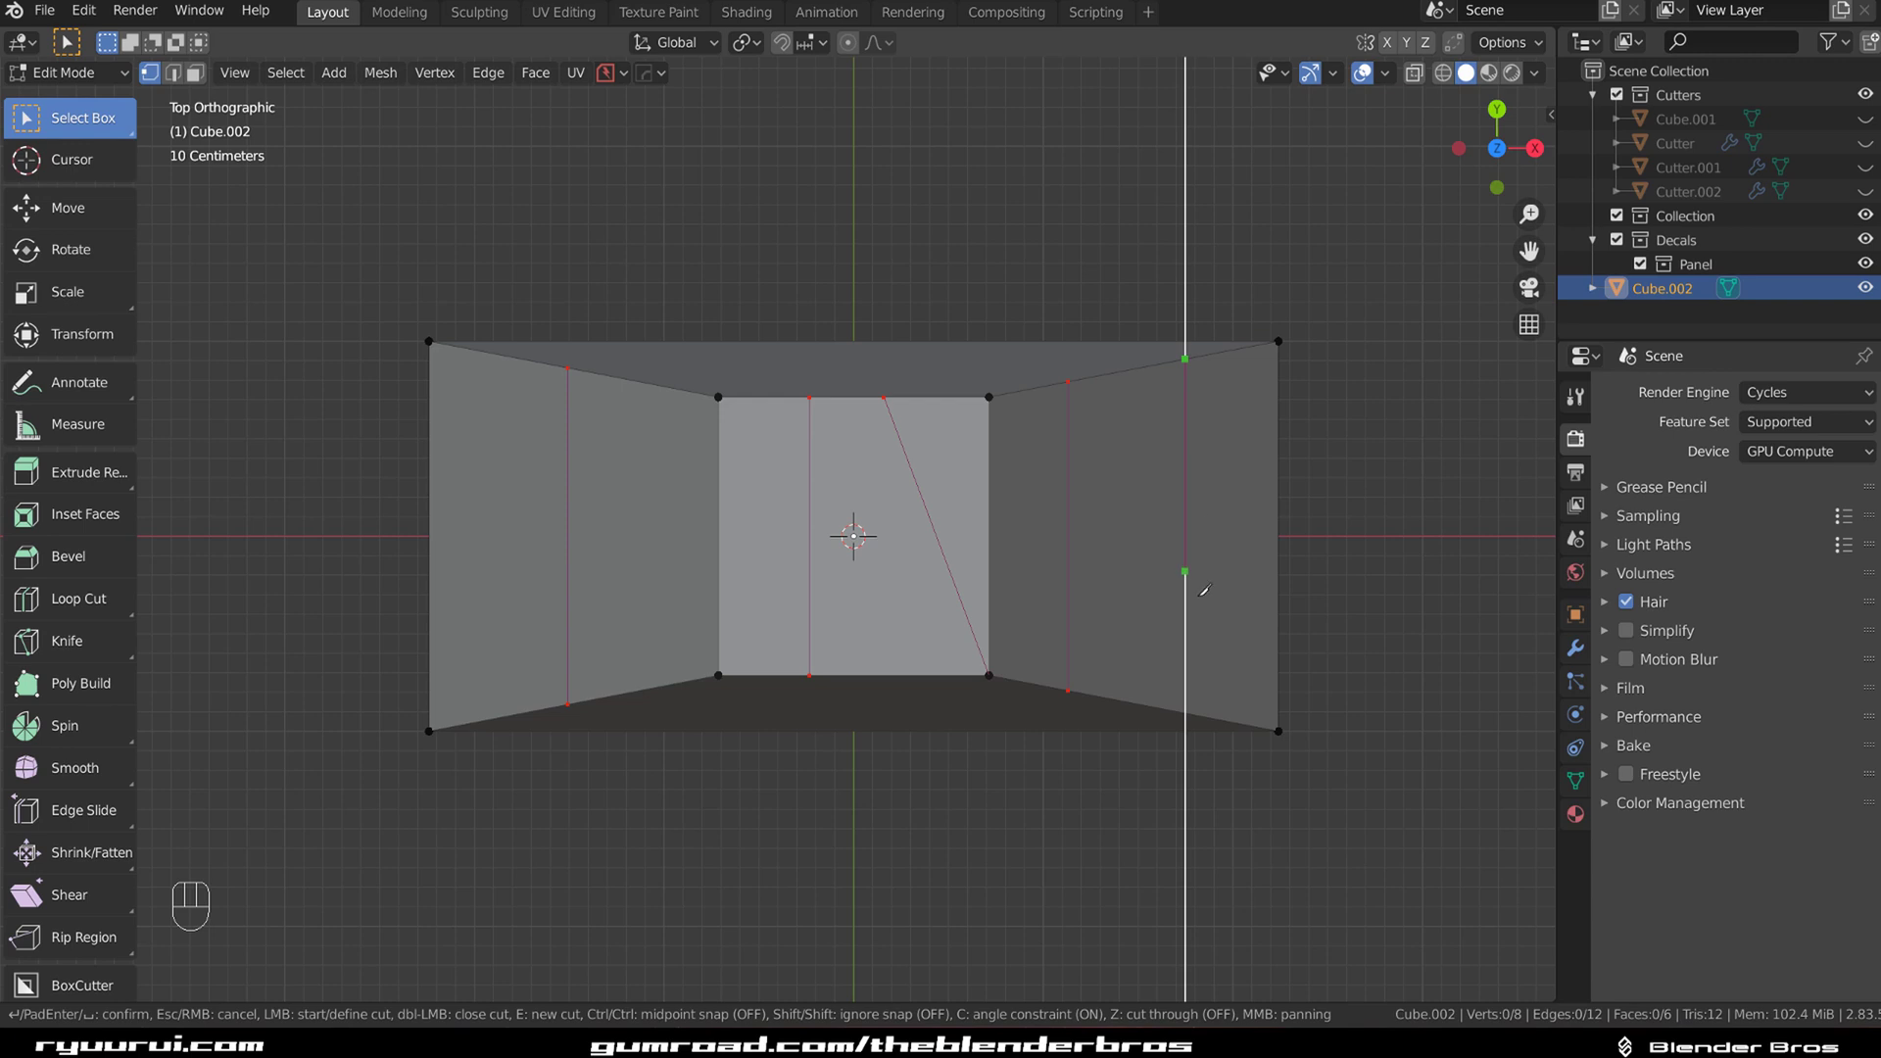
left_click(1191, 705)
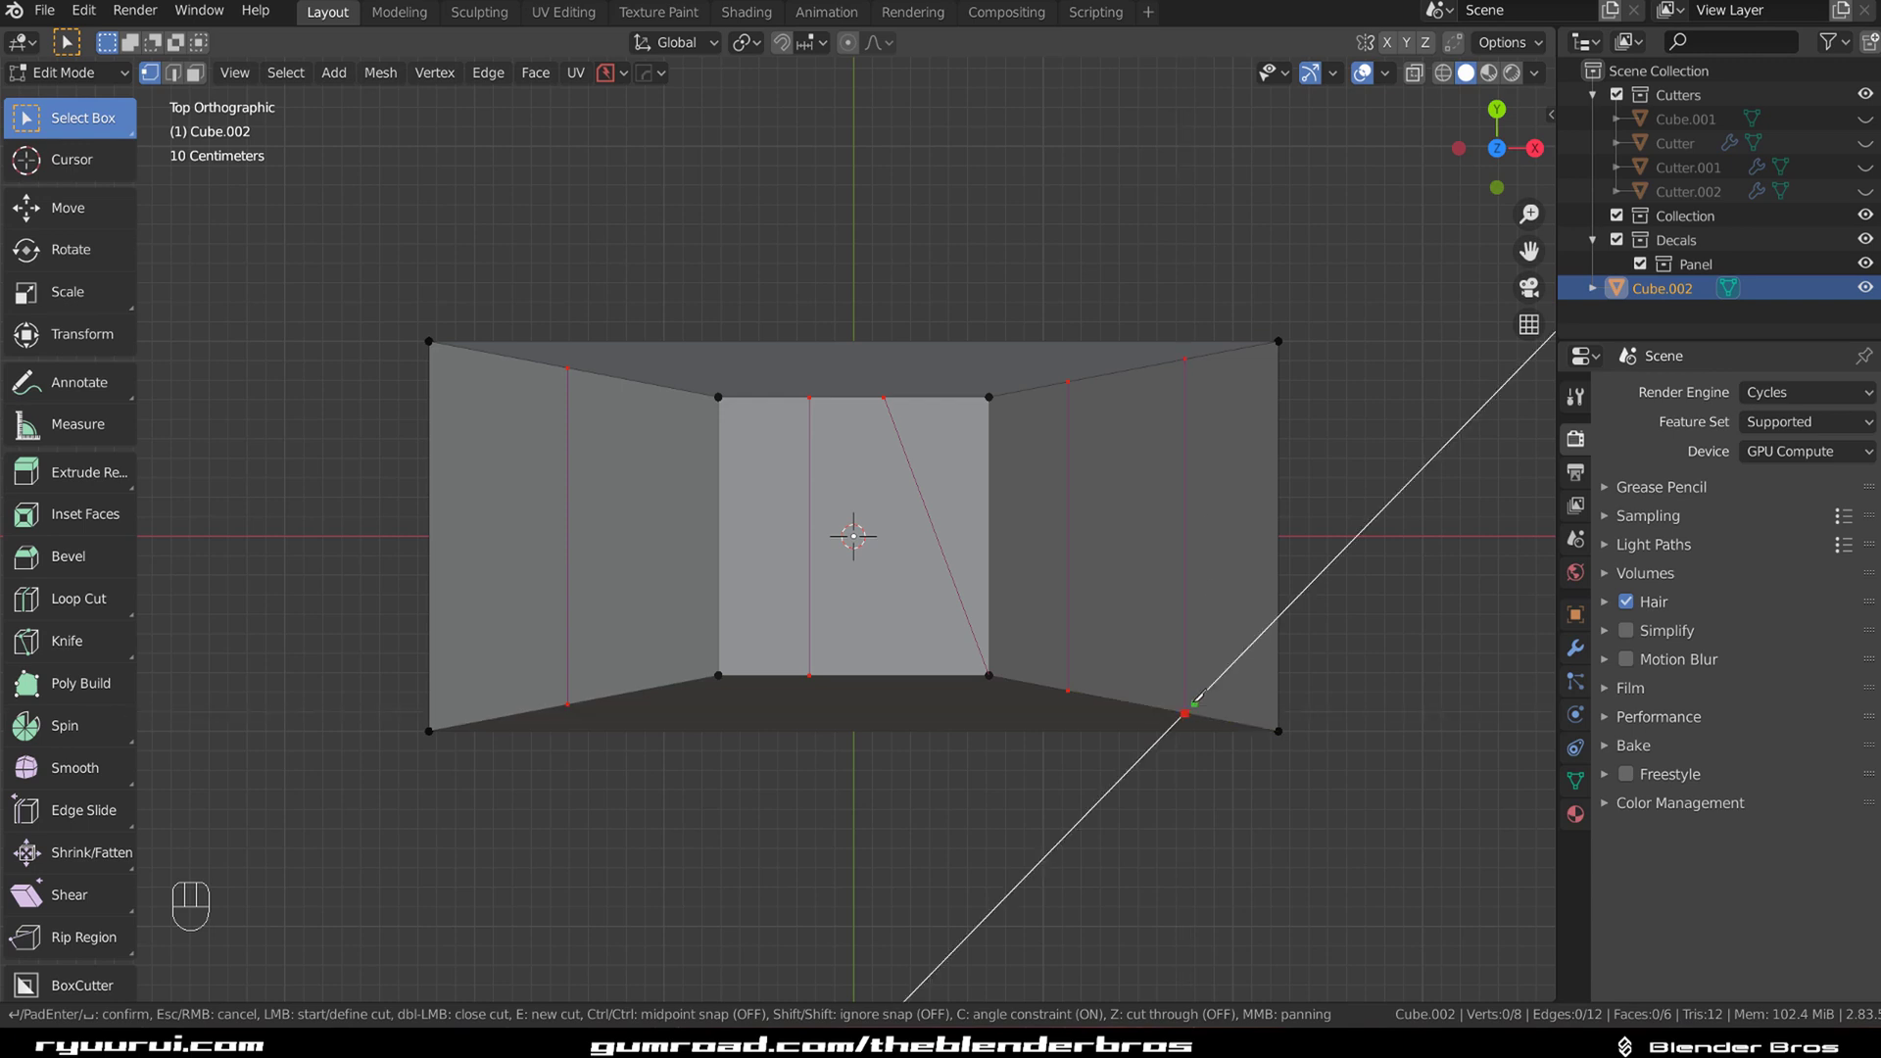
key("Return")
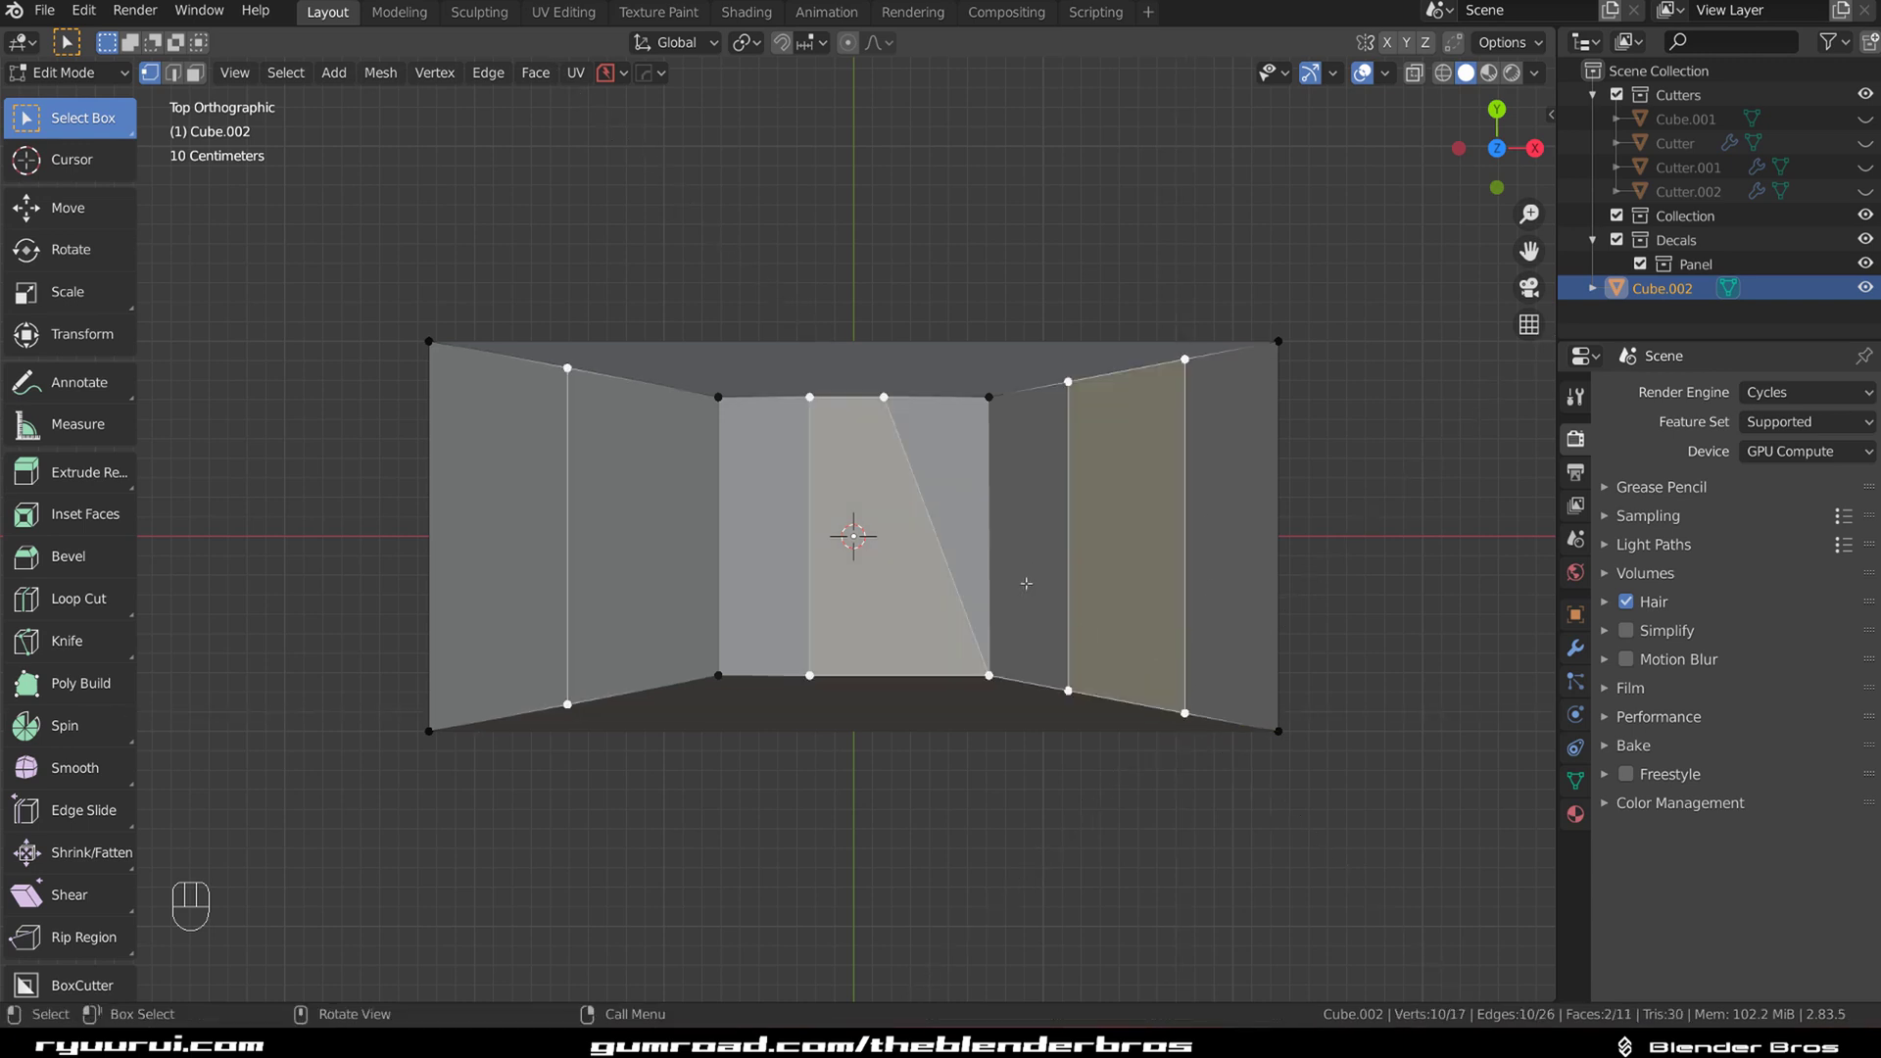
key("Tab")
key("Tab")
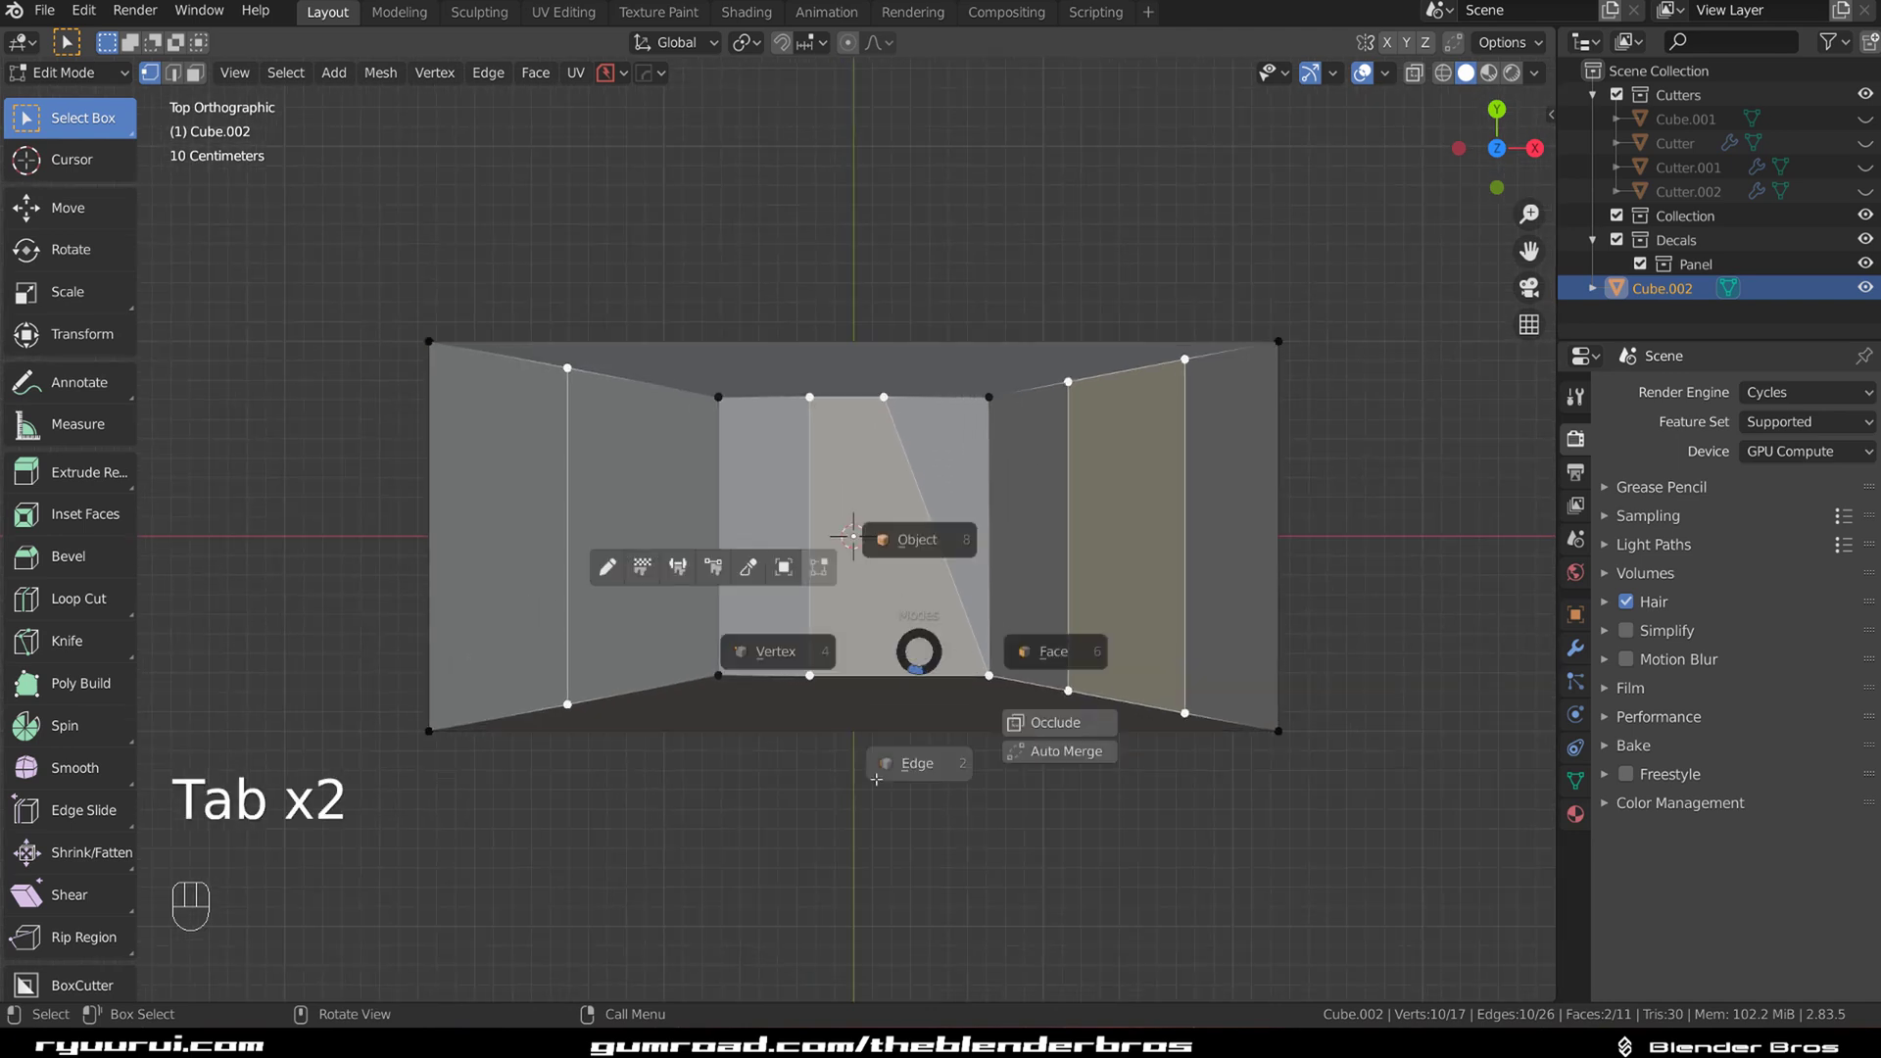
middle_click_drag(923, 626, 941, 569)
key("grave")
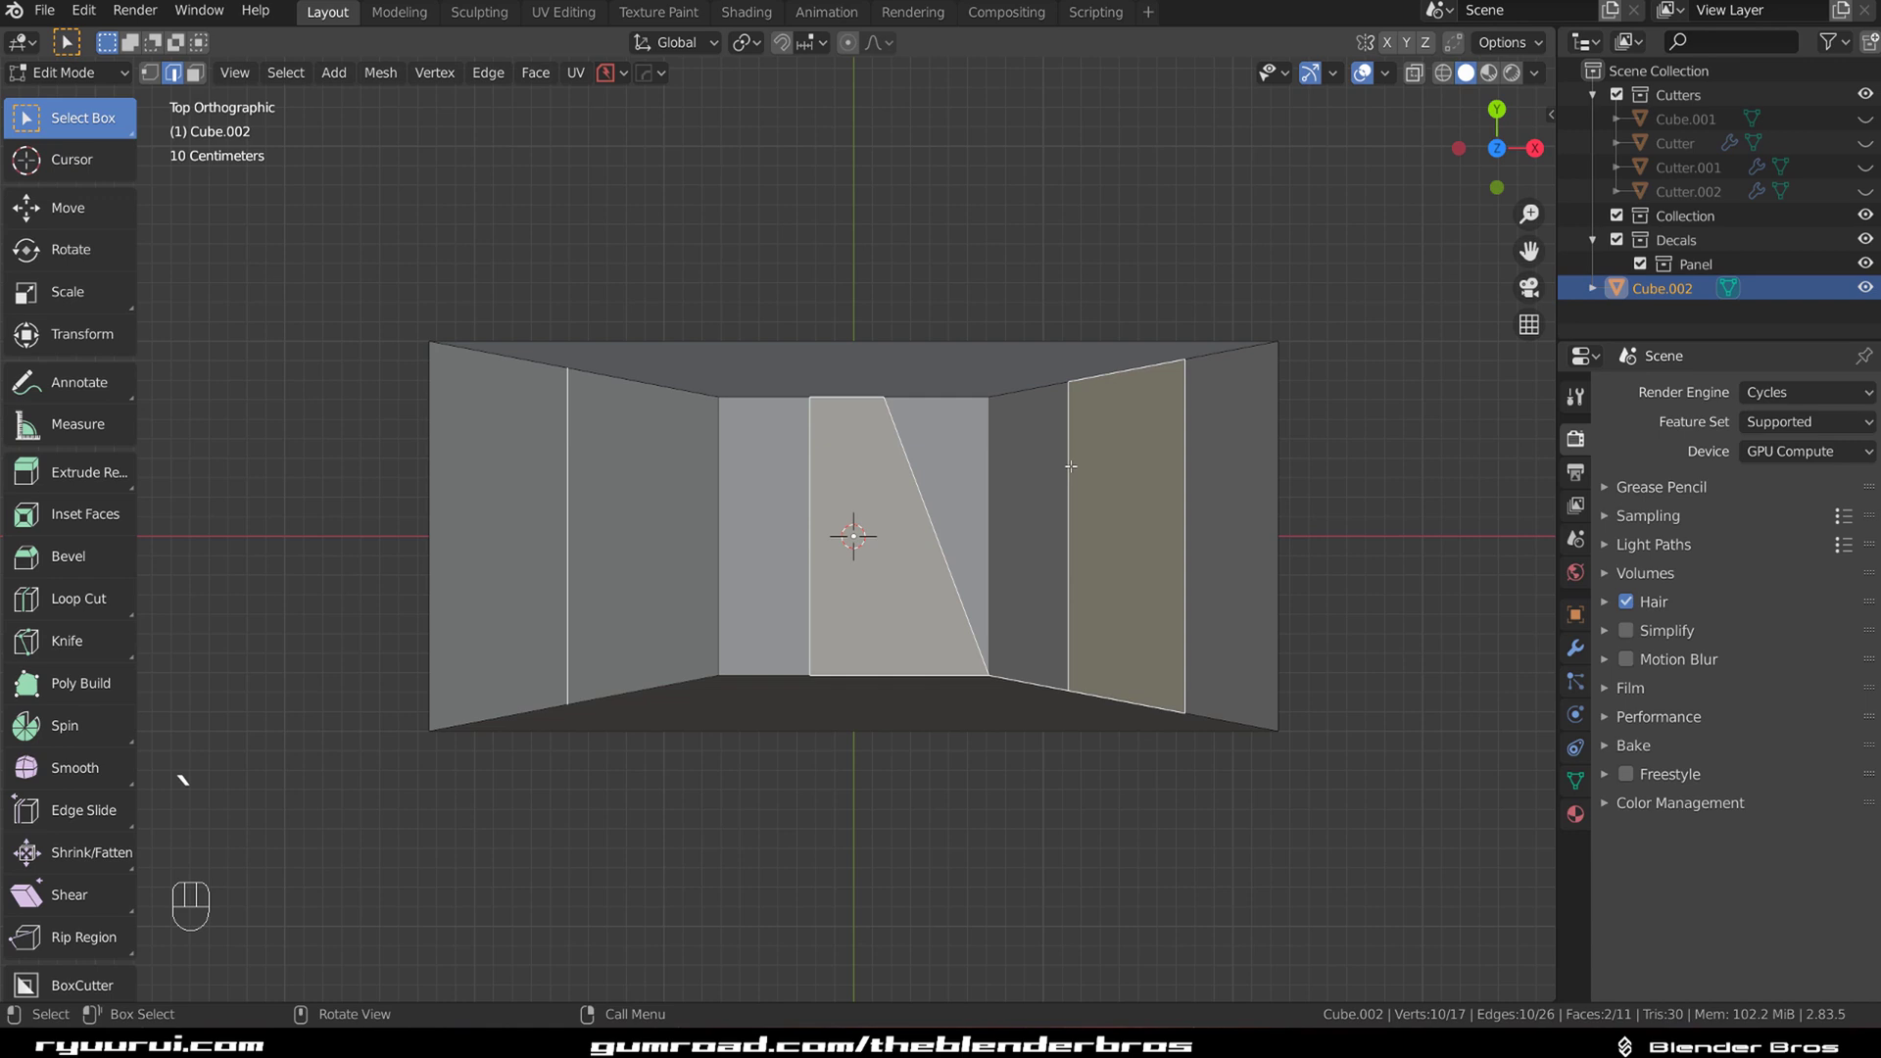
Step: Dissolve the five new cut edges and return to Object Mode
left_click(1190, 490)
left_click(1017, 495, "shift")
left_click(897, 492, "shift")
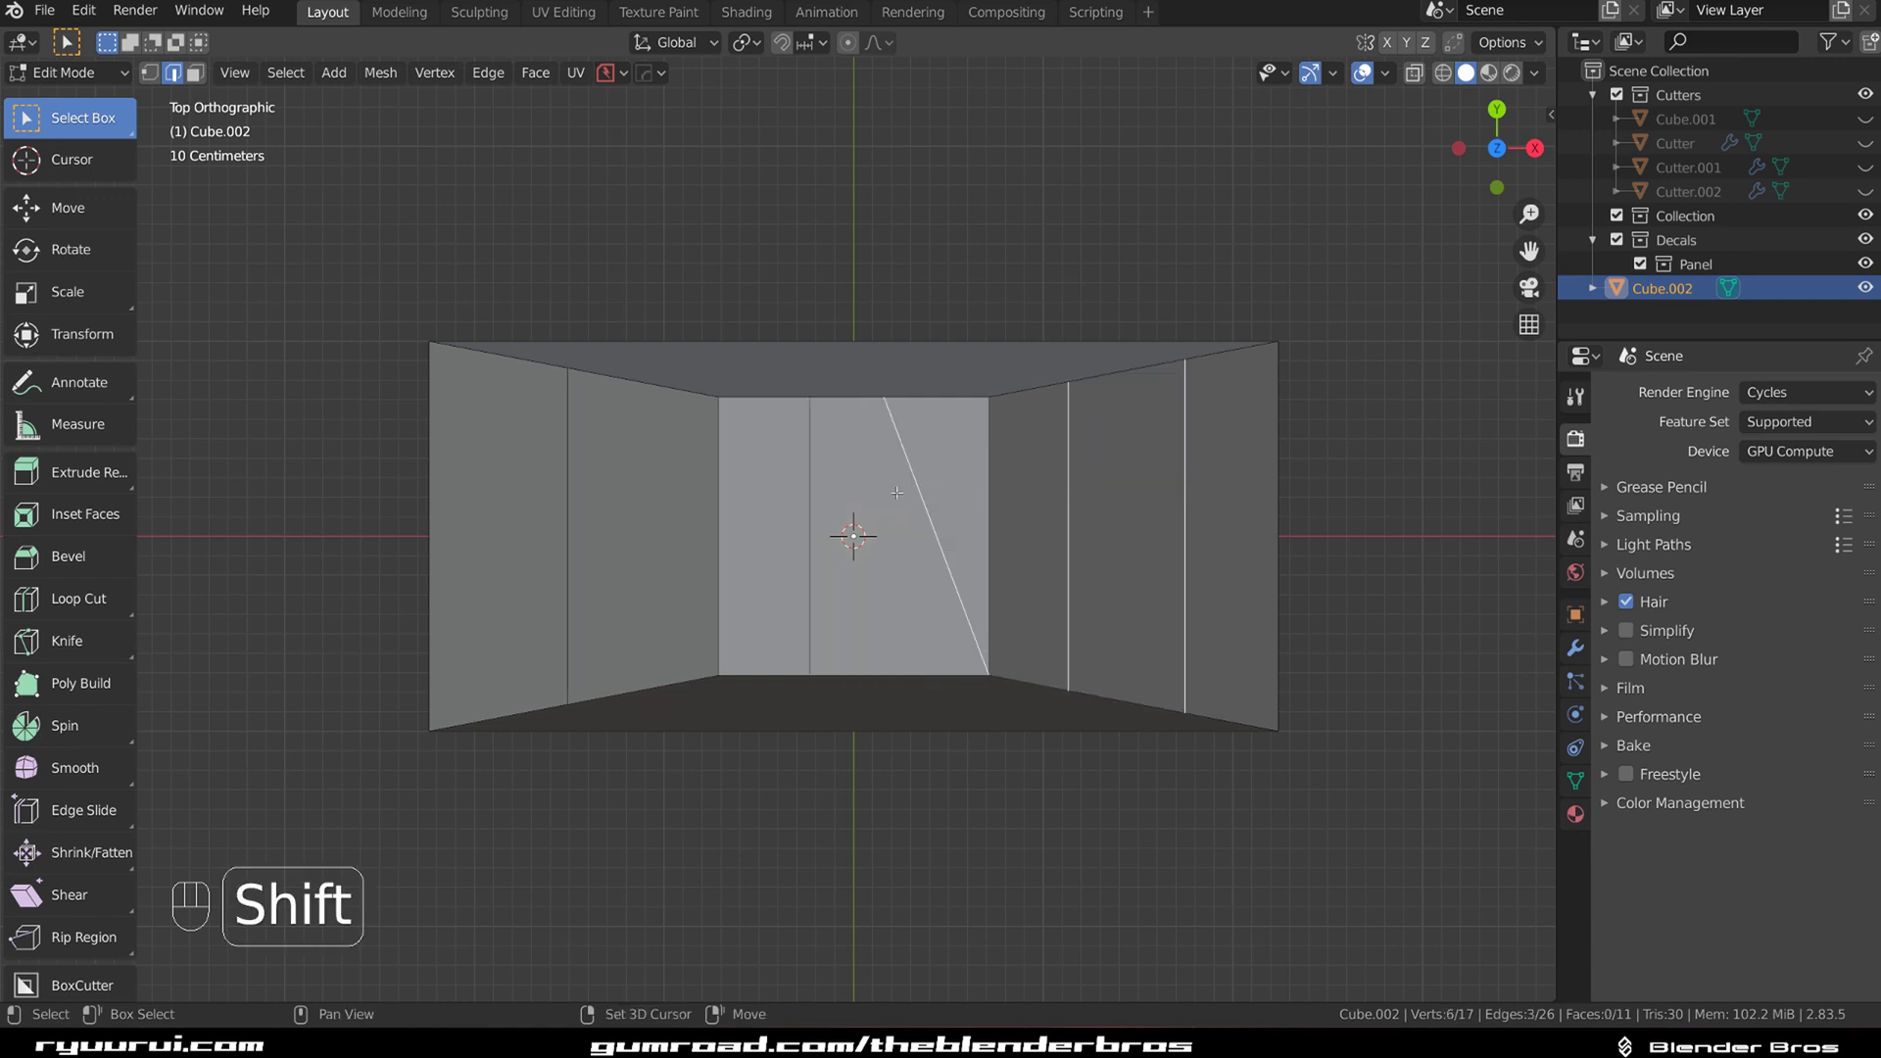
left_click(793, 492, "shift")
left_click(609, 491, "shift")
key("x")
left_click(686, 463)
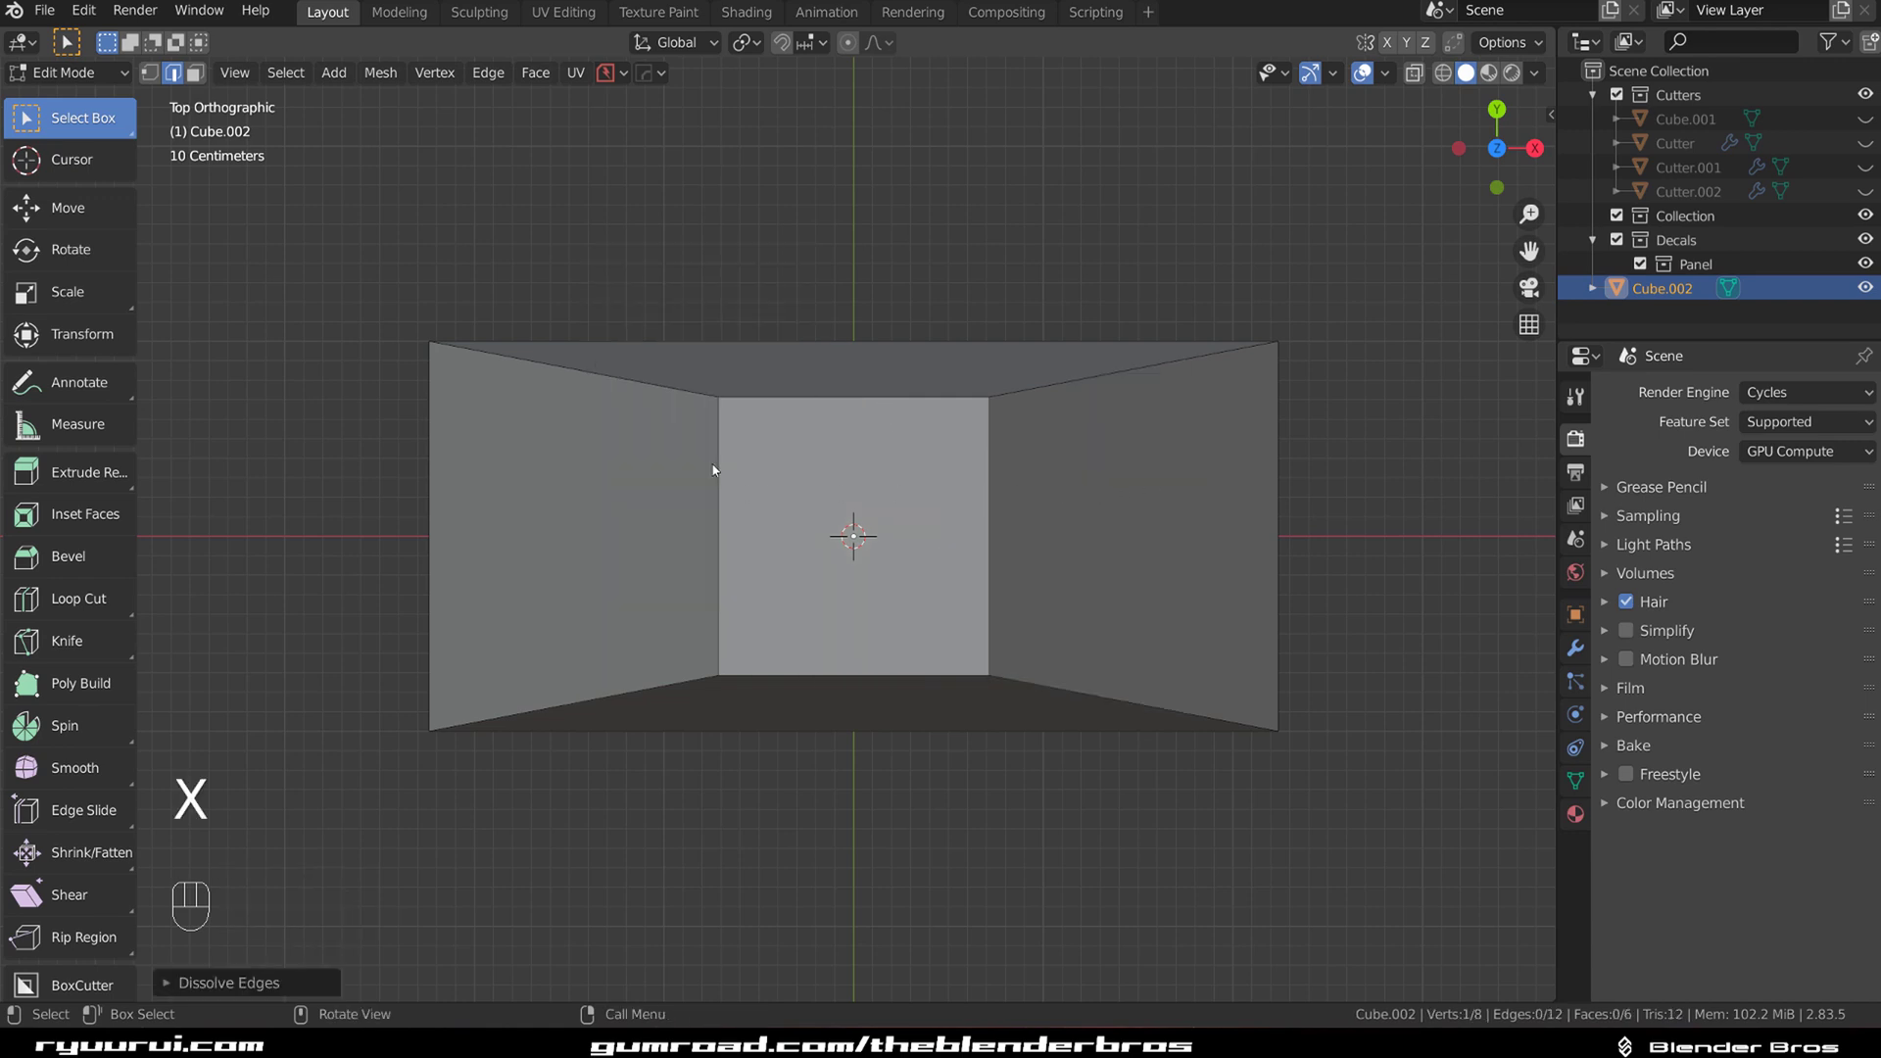
key("Tab")
Step: Duplicate the tapered box in place and scale the copy up
middle_click_drag(664, 373, 672, 382, "shift")
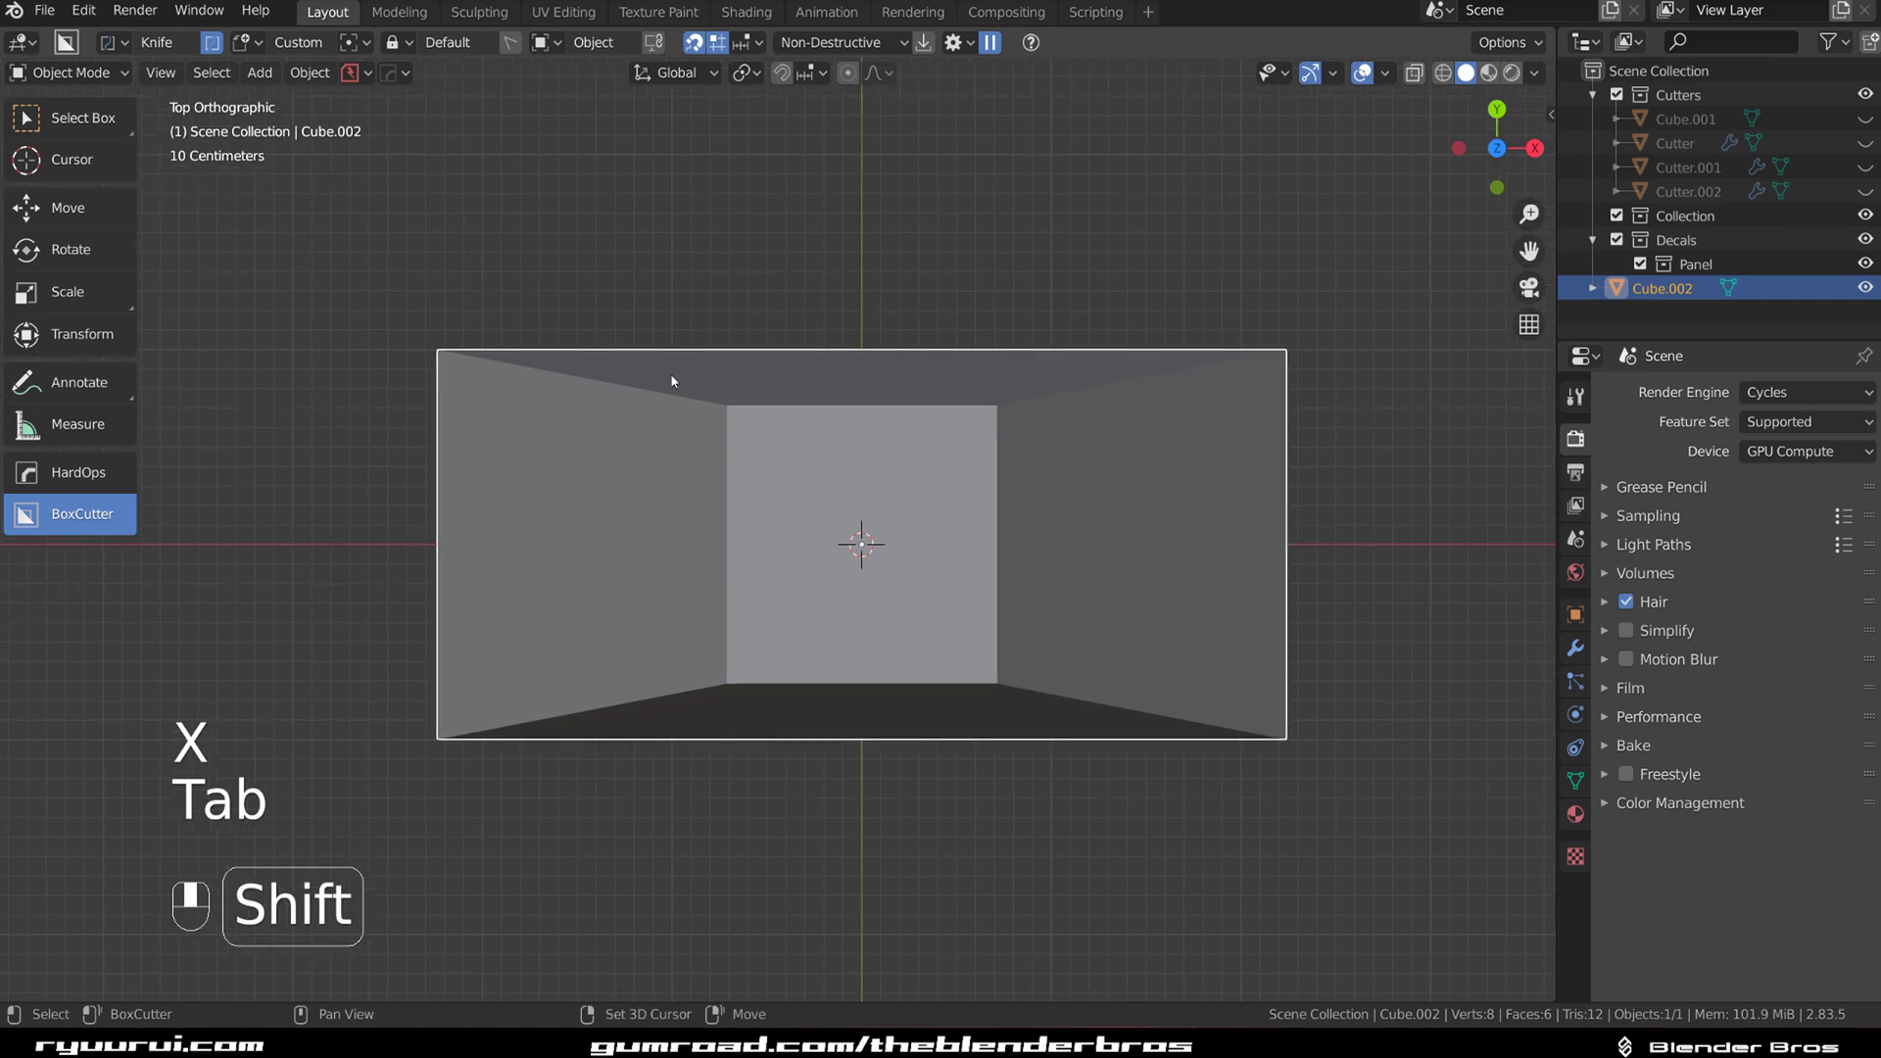
scroll(1020, 472, "down", 1)
key("shift+d")
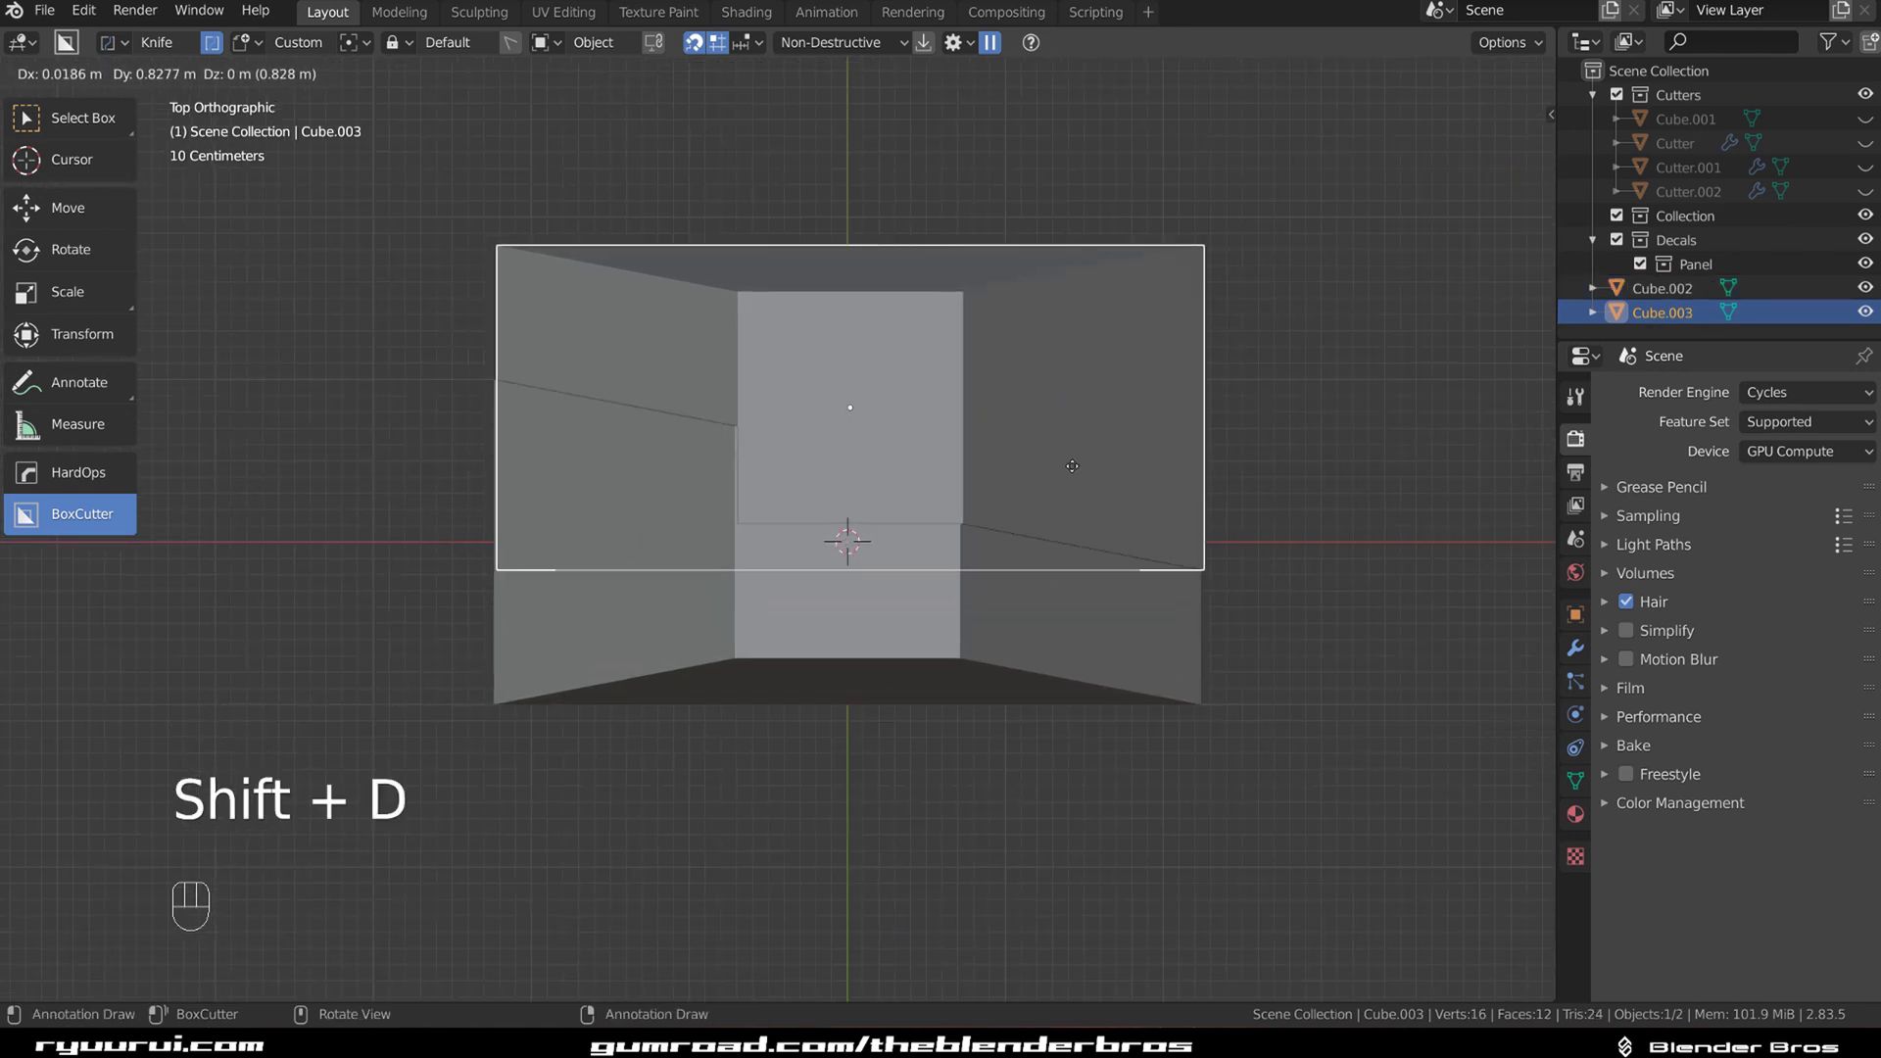
left_click(1072, 466)
key("s")
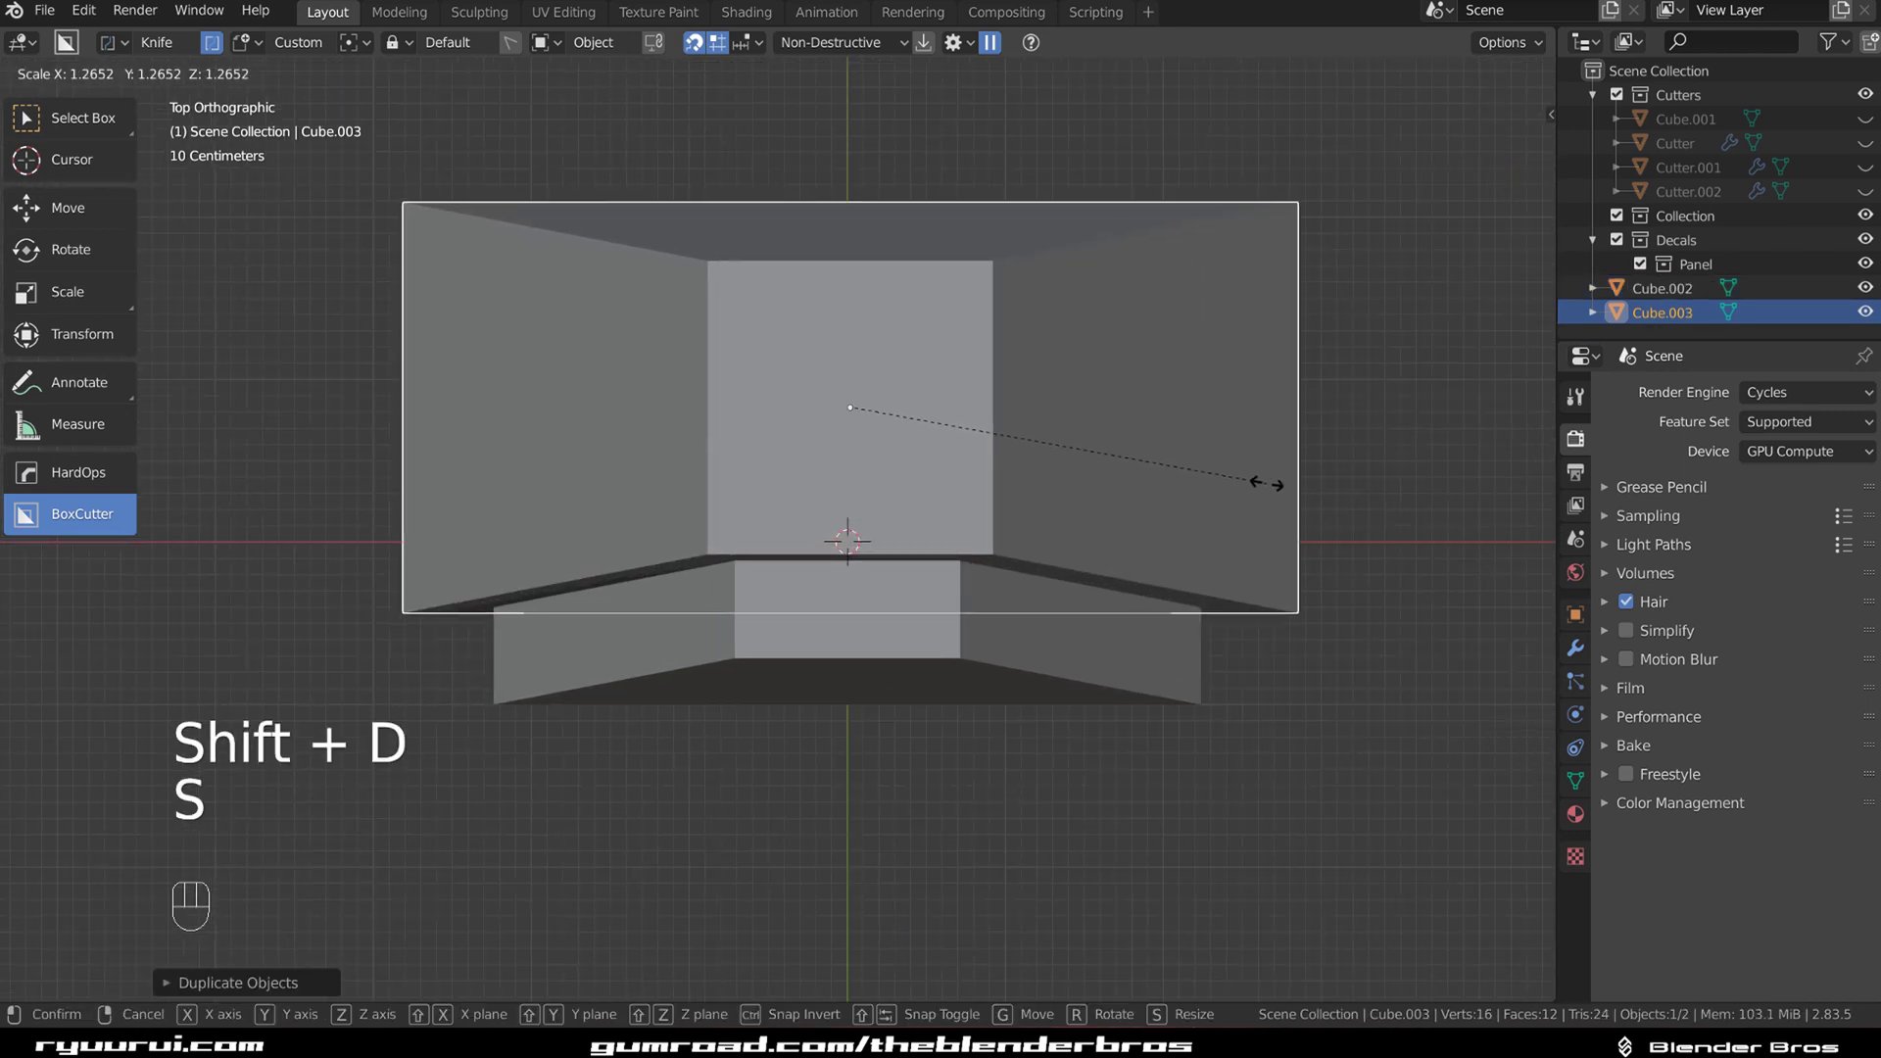
left_click(1038, 590)
Step: Knife Cube.002 with the enlarged copy via HardOps Booleans, then inspect the cut in Edit Mode
left_click(948, 603, "shift")
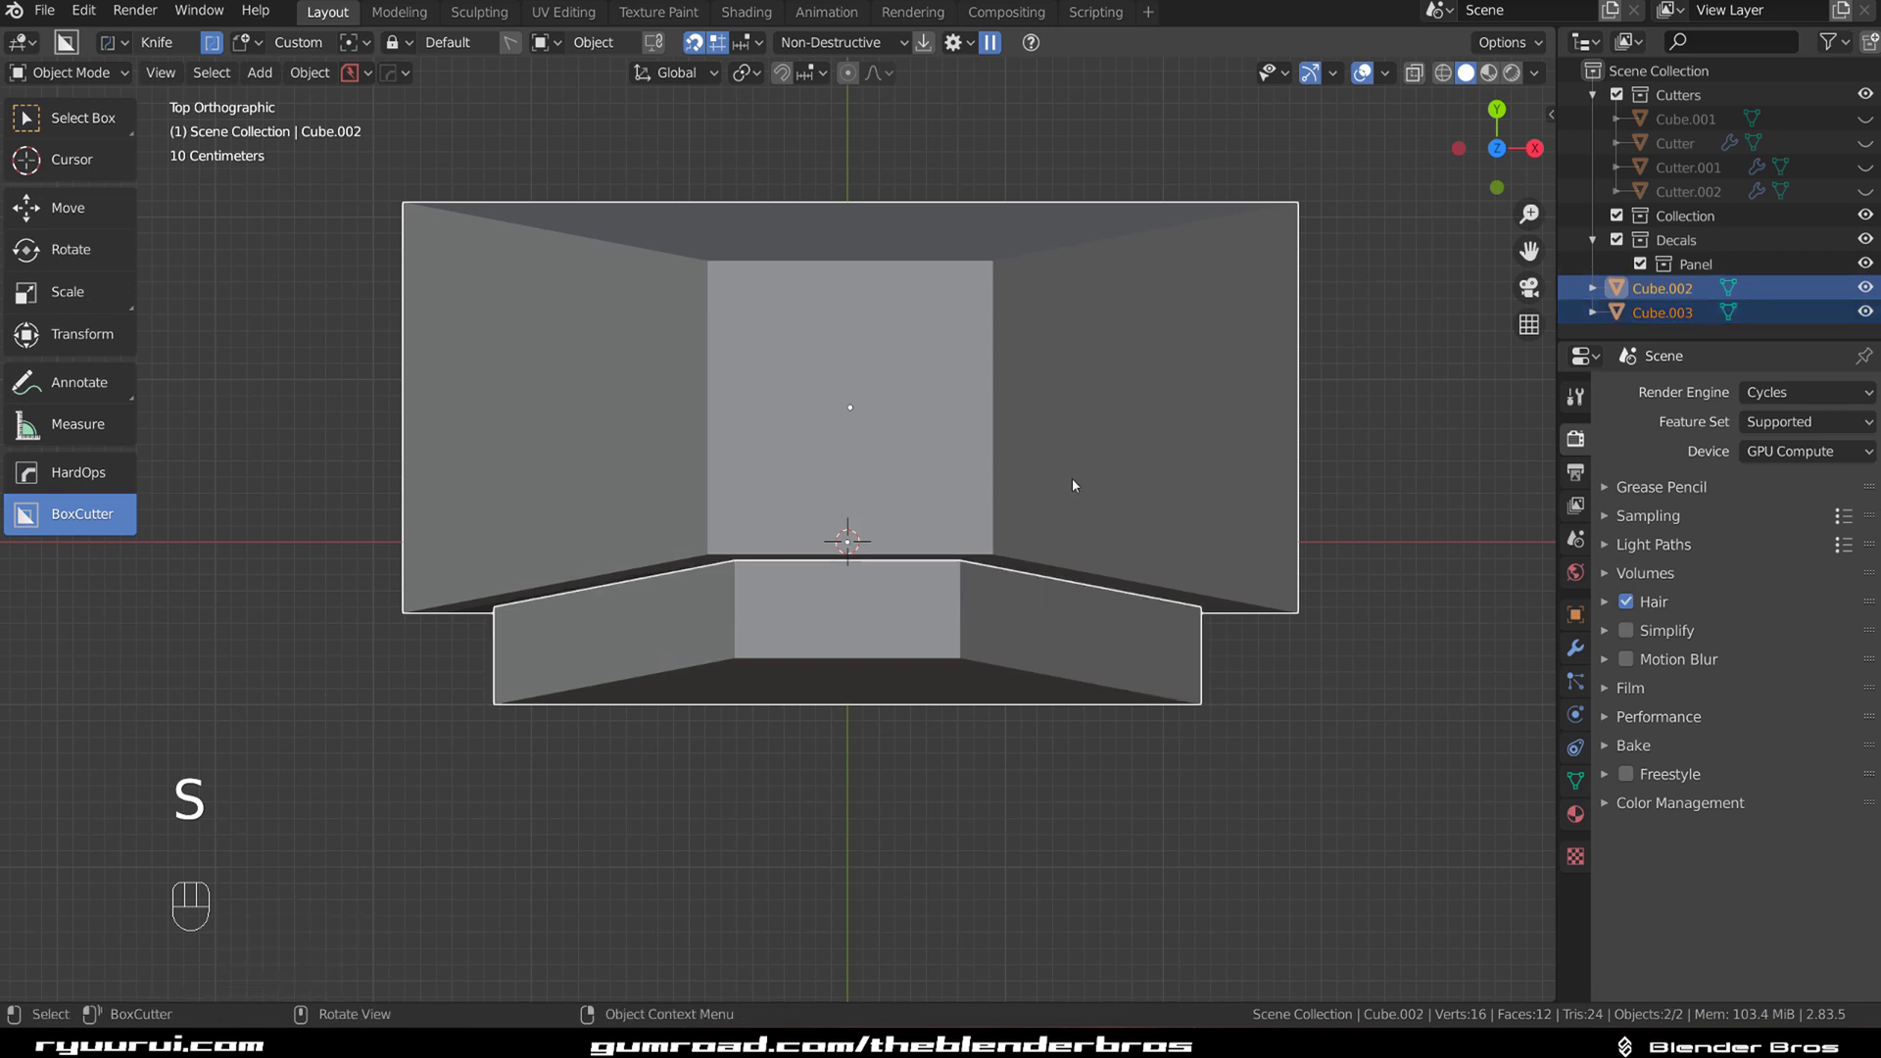
key("q")
mouse_move(1071, 570)
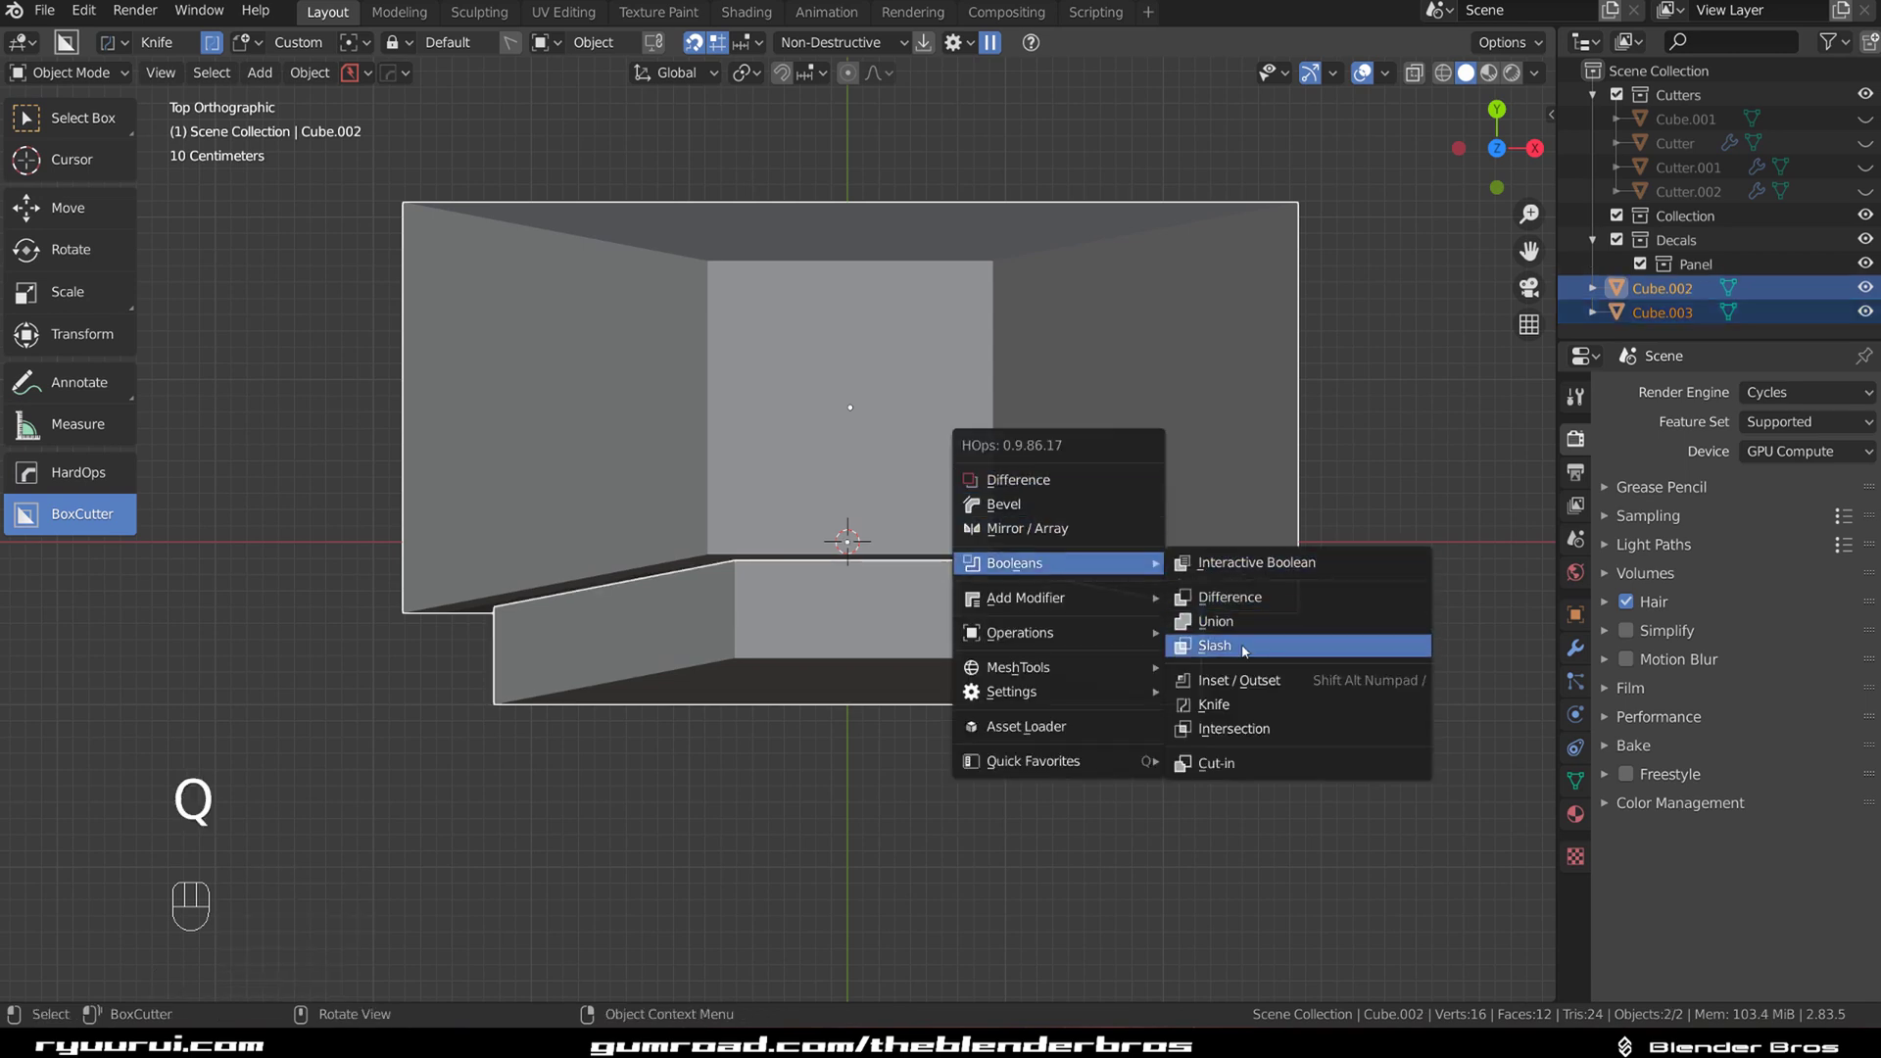
left_click(1252, 708)
left_click(1048, 603)
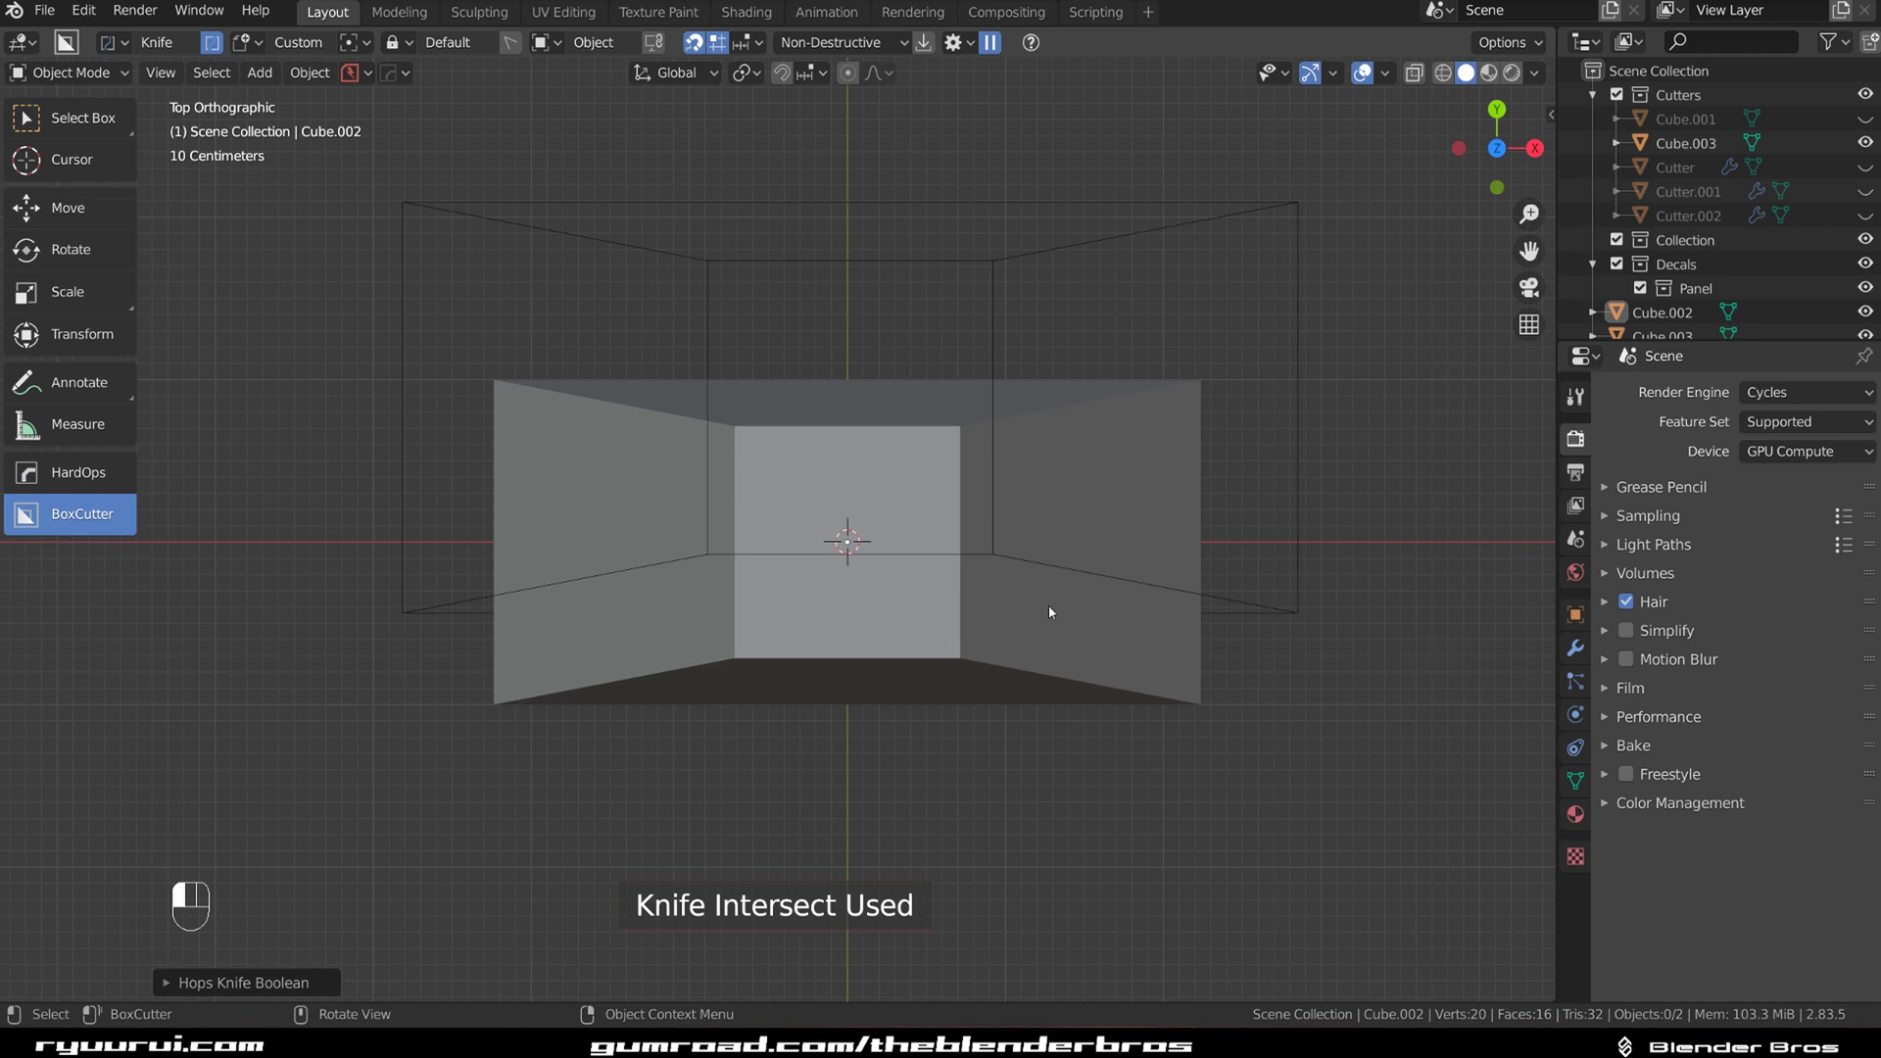
key("Tab")
middle_click_drag(1048, 604, 810, 412)
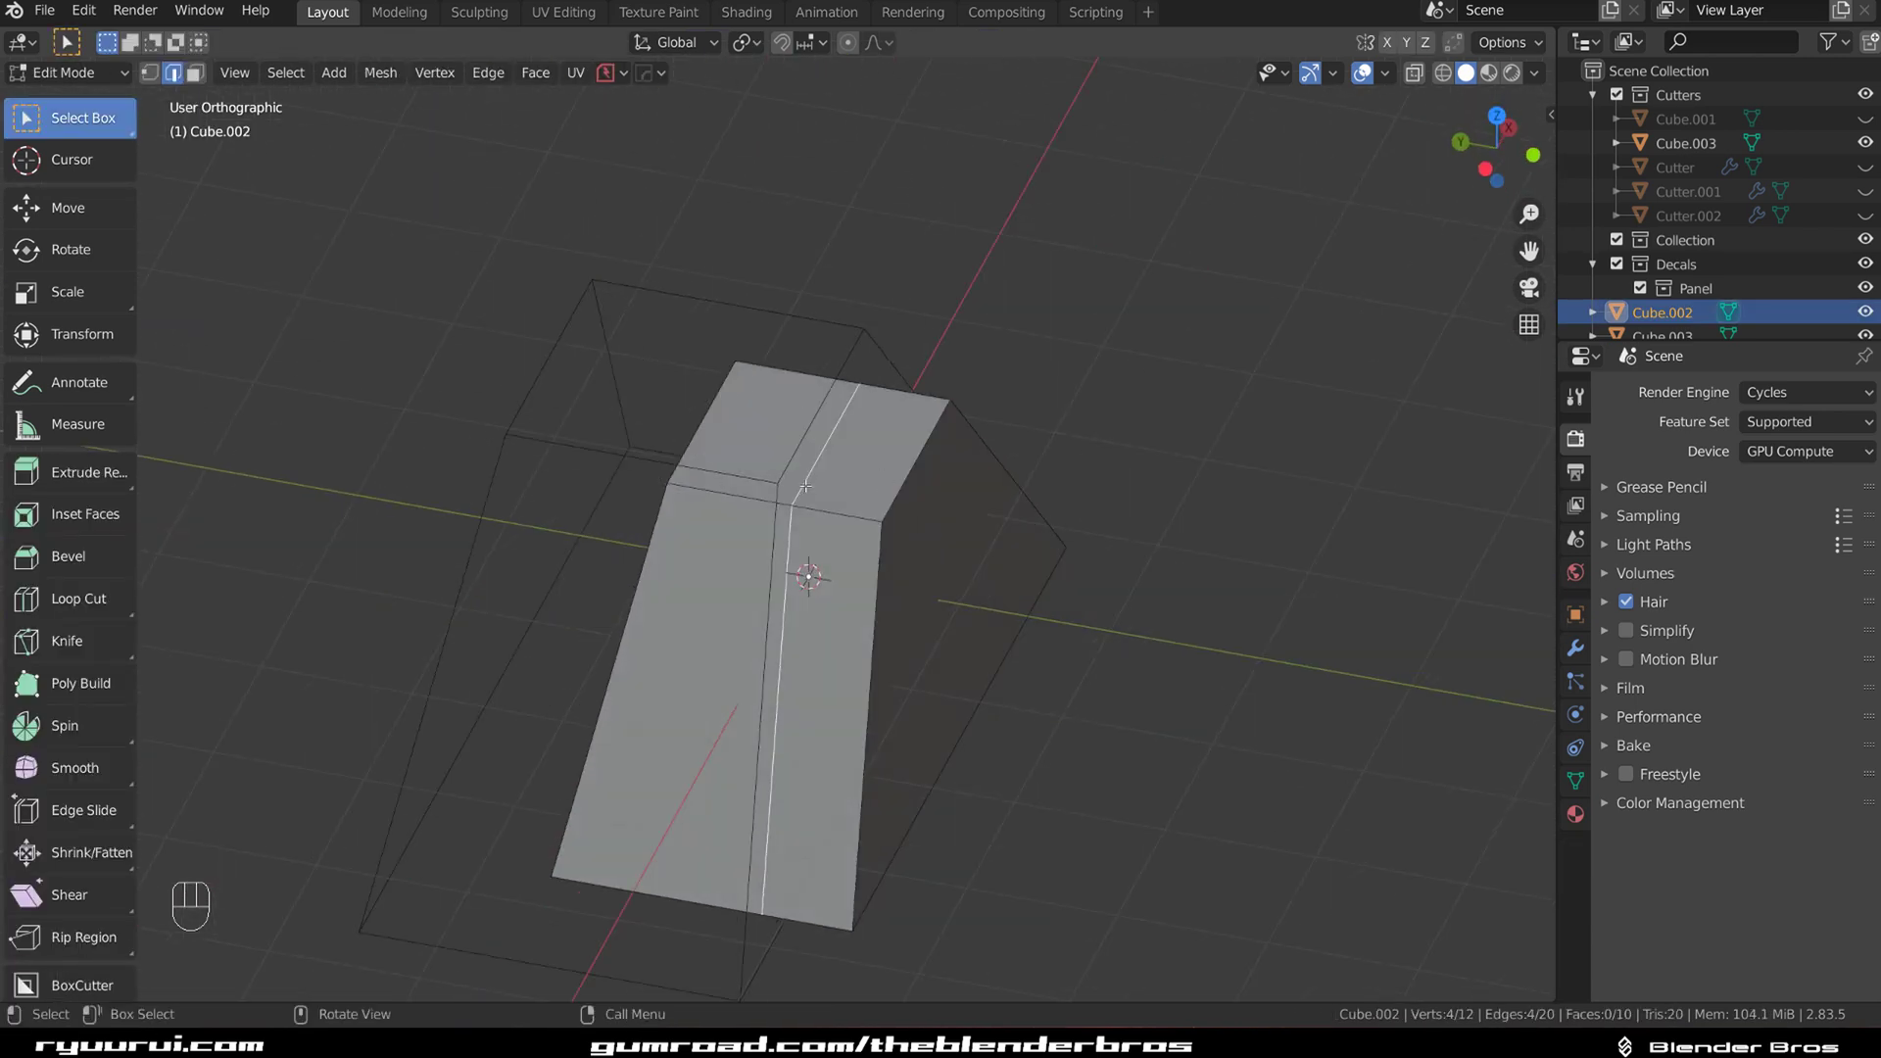
Step: Orbit around the knifed box in and out of Edit Mode, ending in top view in Object Mode
key("Tab")
middle_click_drag(809, 337, 891, 425)
key("Tab")
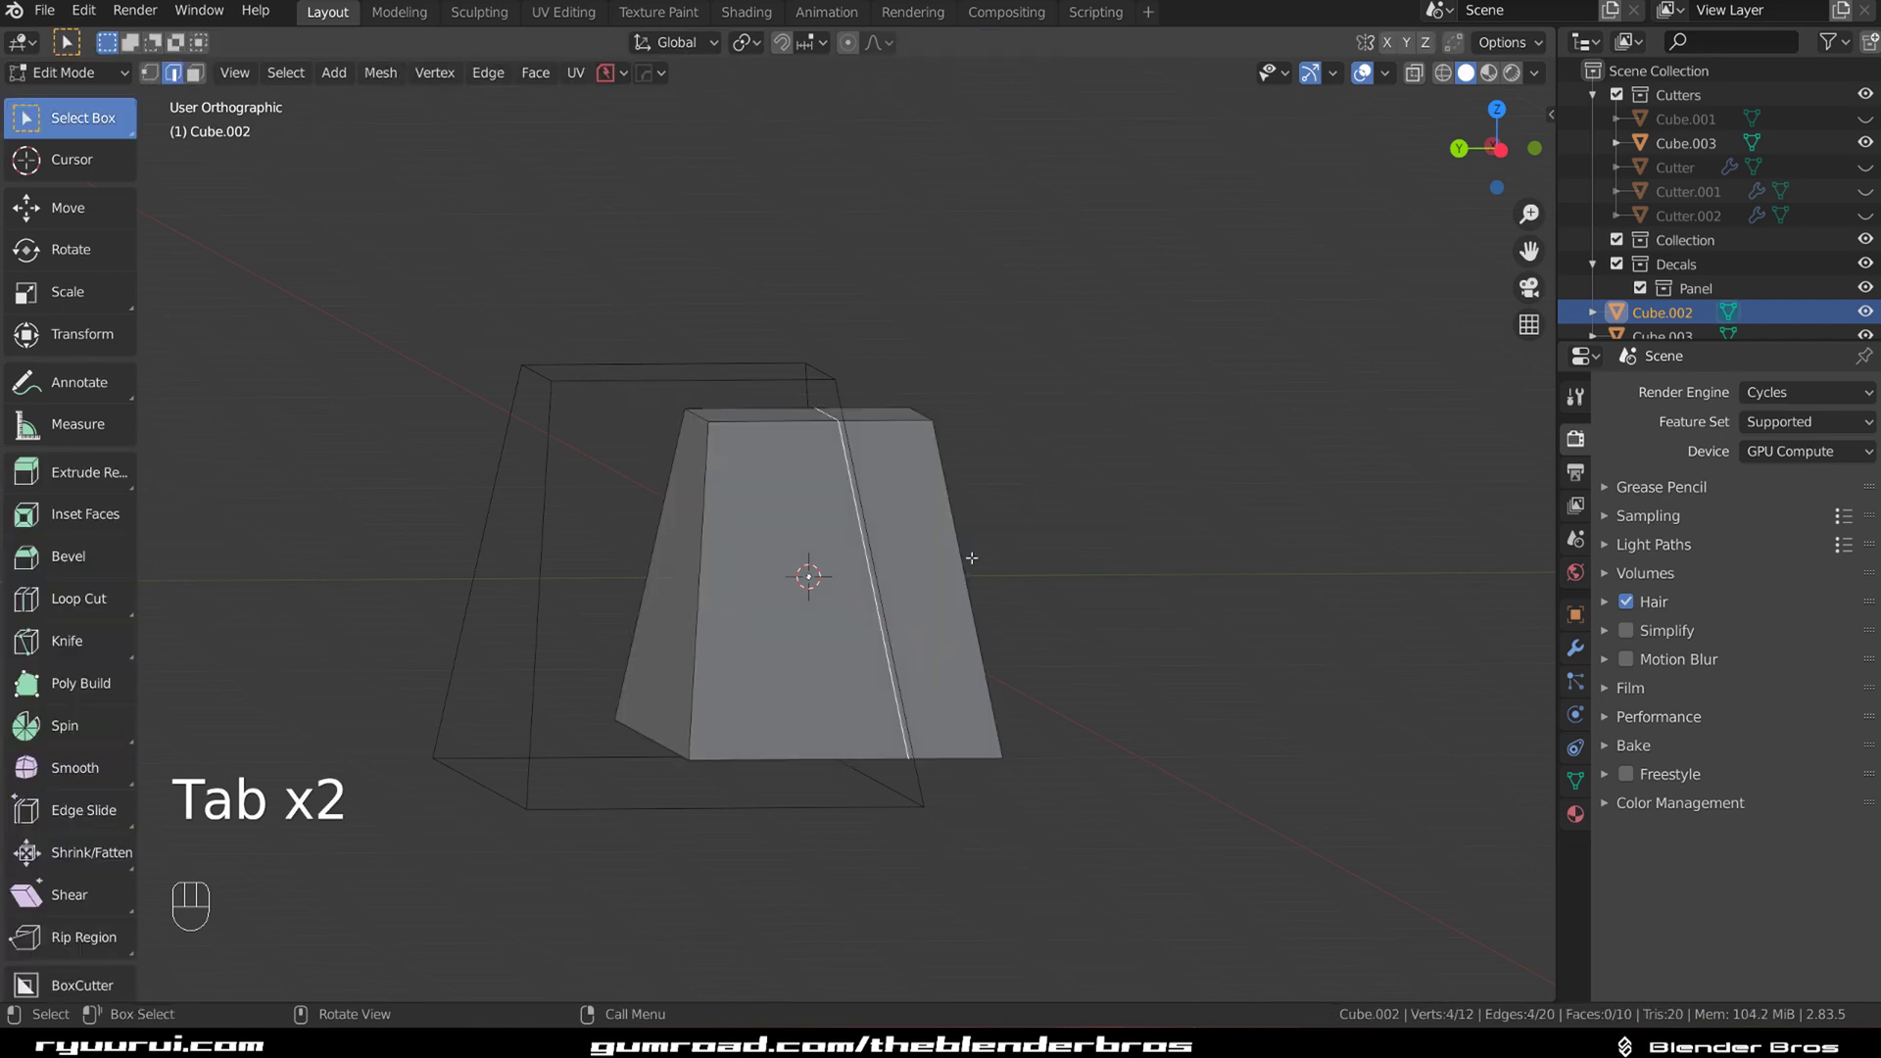
middle_click_drag(938, 672, 821, 306)
key("Tab")
key("grave")
scroll(918, 376, "up", 2)
key("Tab")
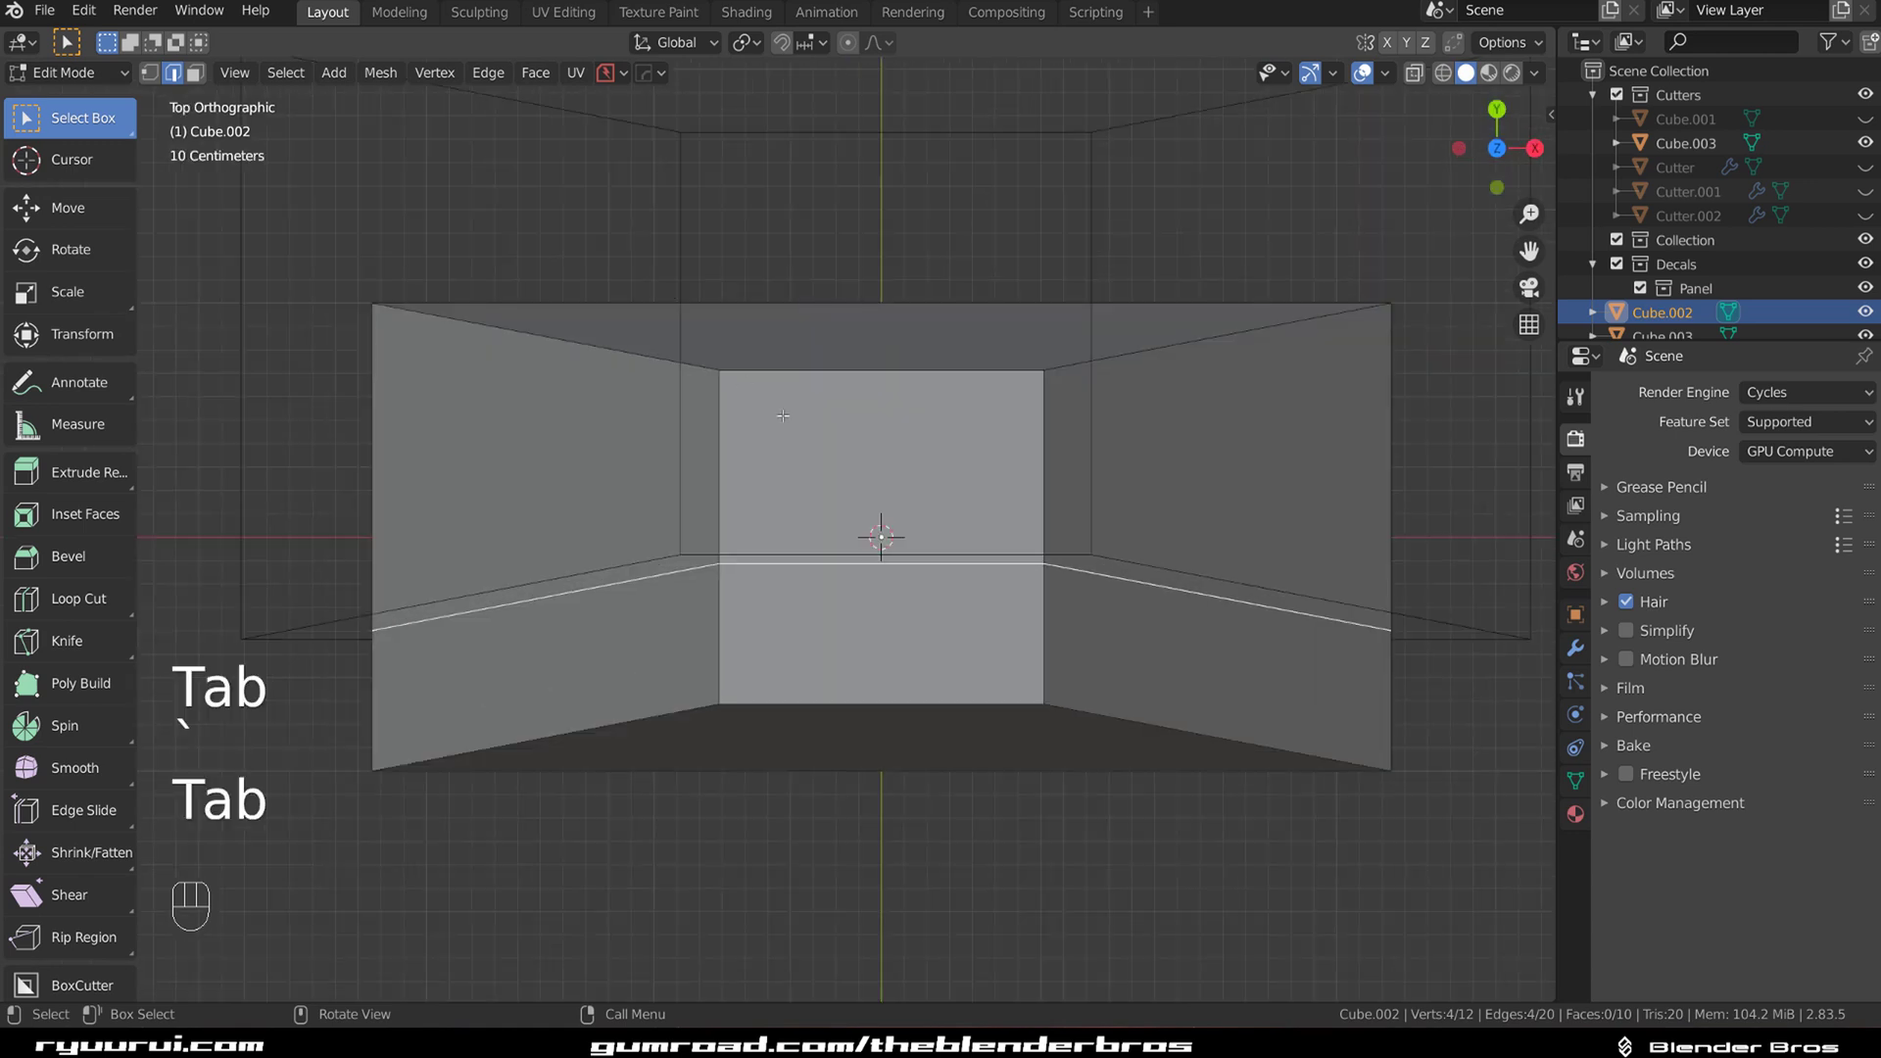
key("Tab")
scroll(887, 527, "down", 2)
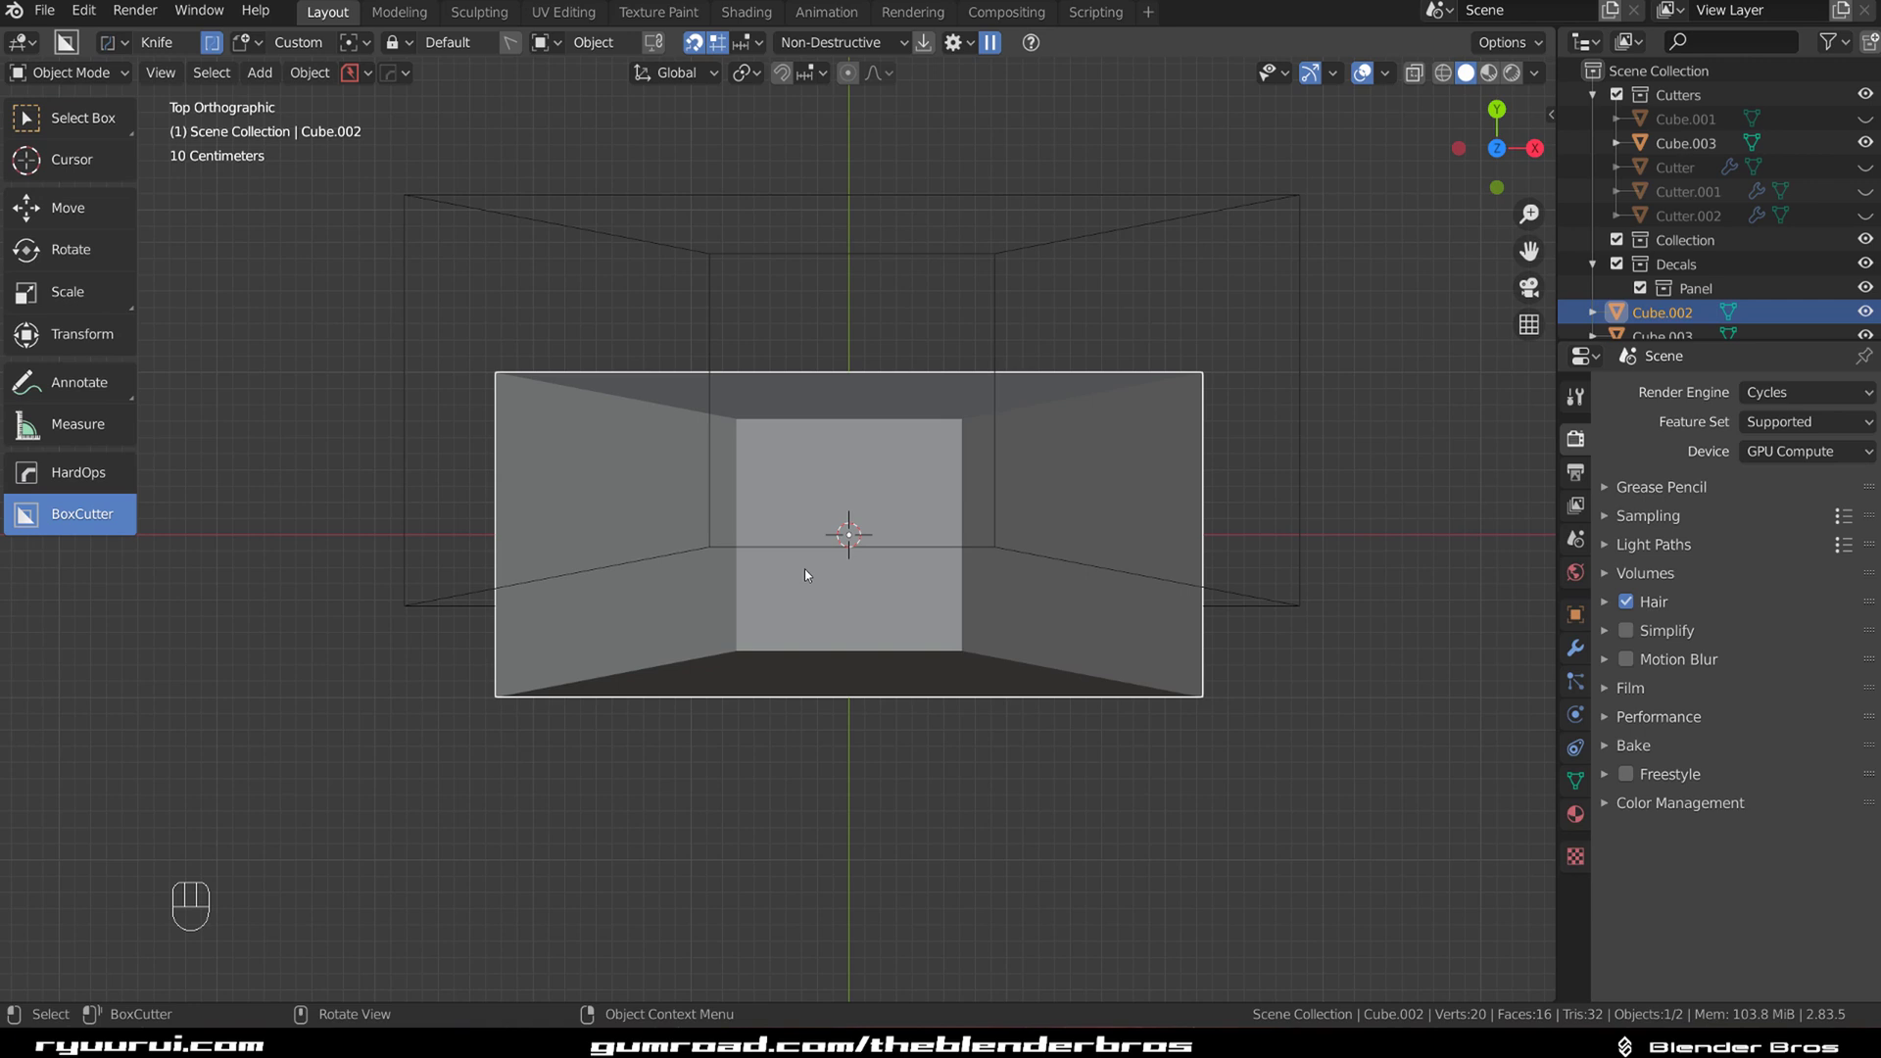
Step: Draw a stepped Ngon cutter outline across the lower middle of the box
key("d")
left_click(821, 715)
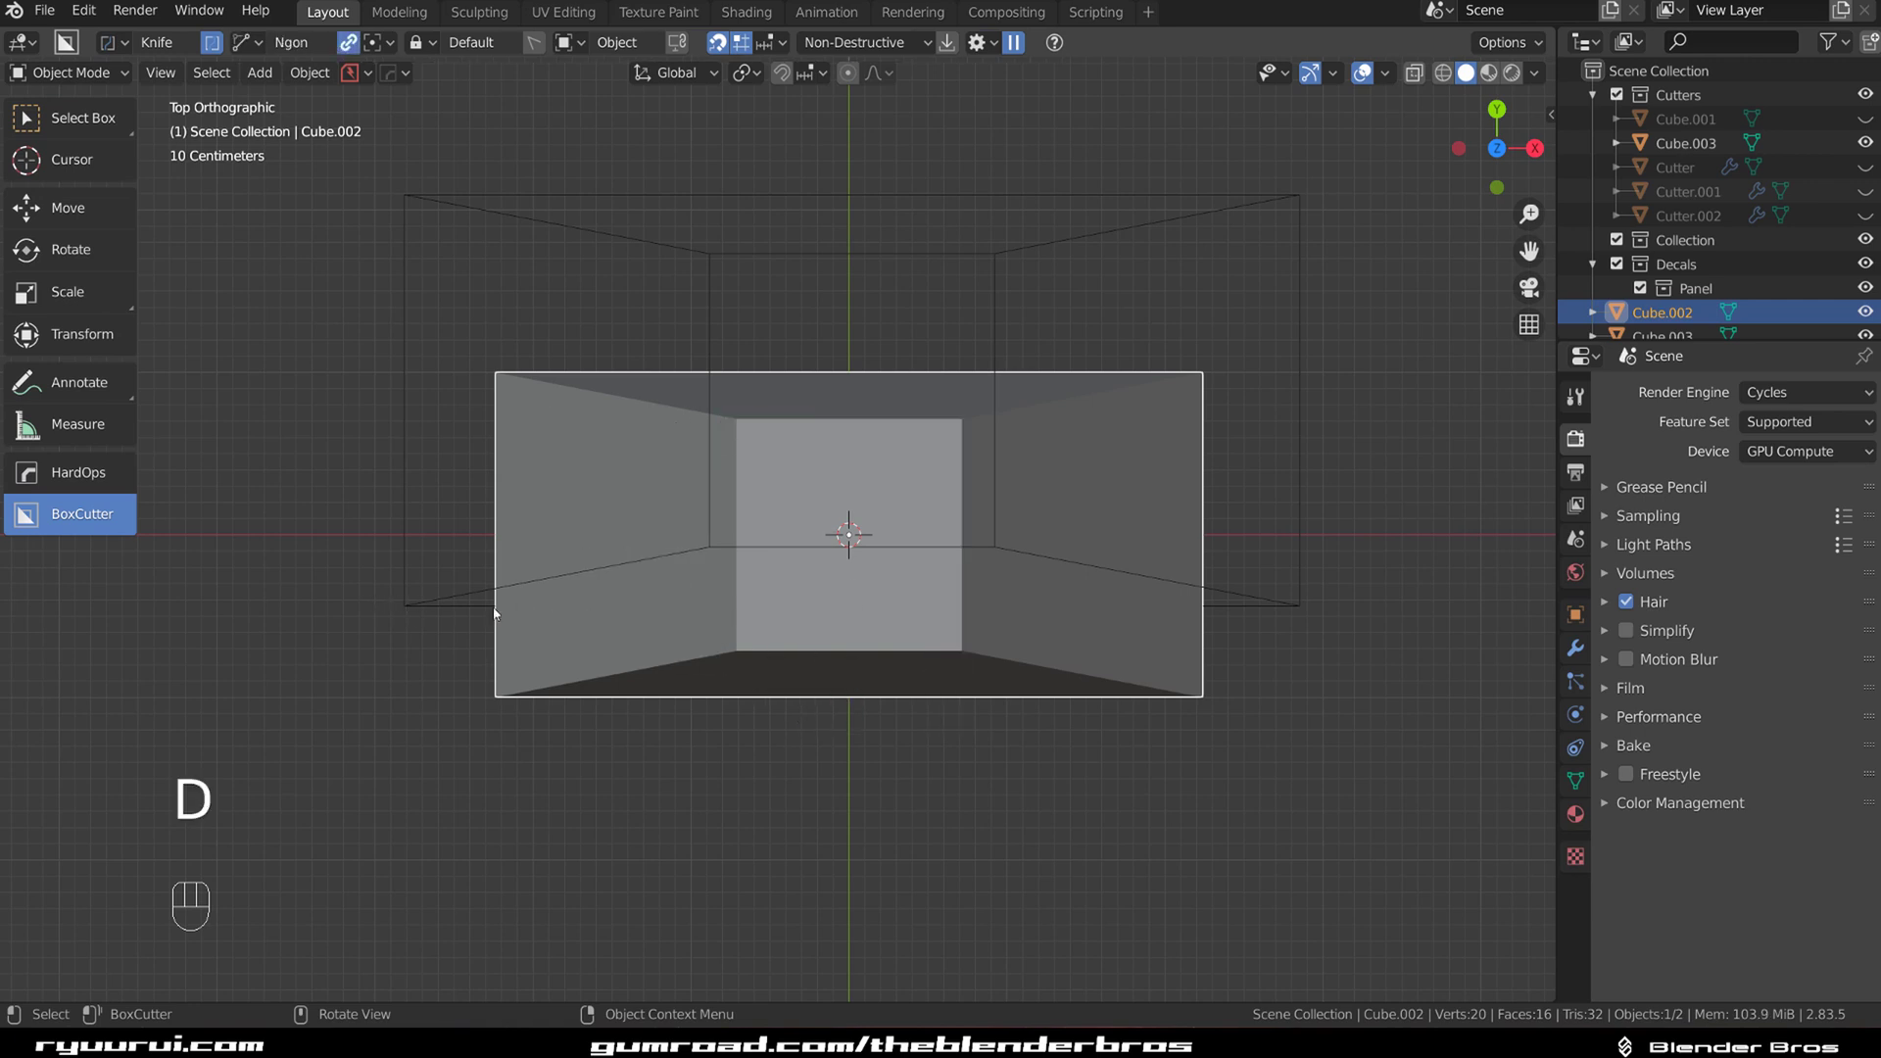
left_click_drag(465, 608, 690, 608)
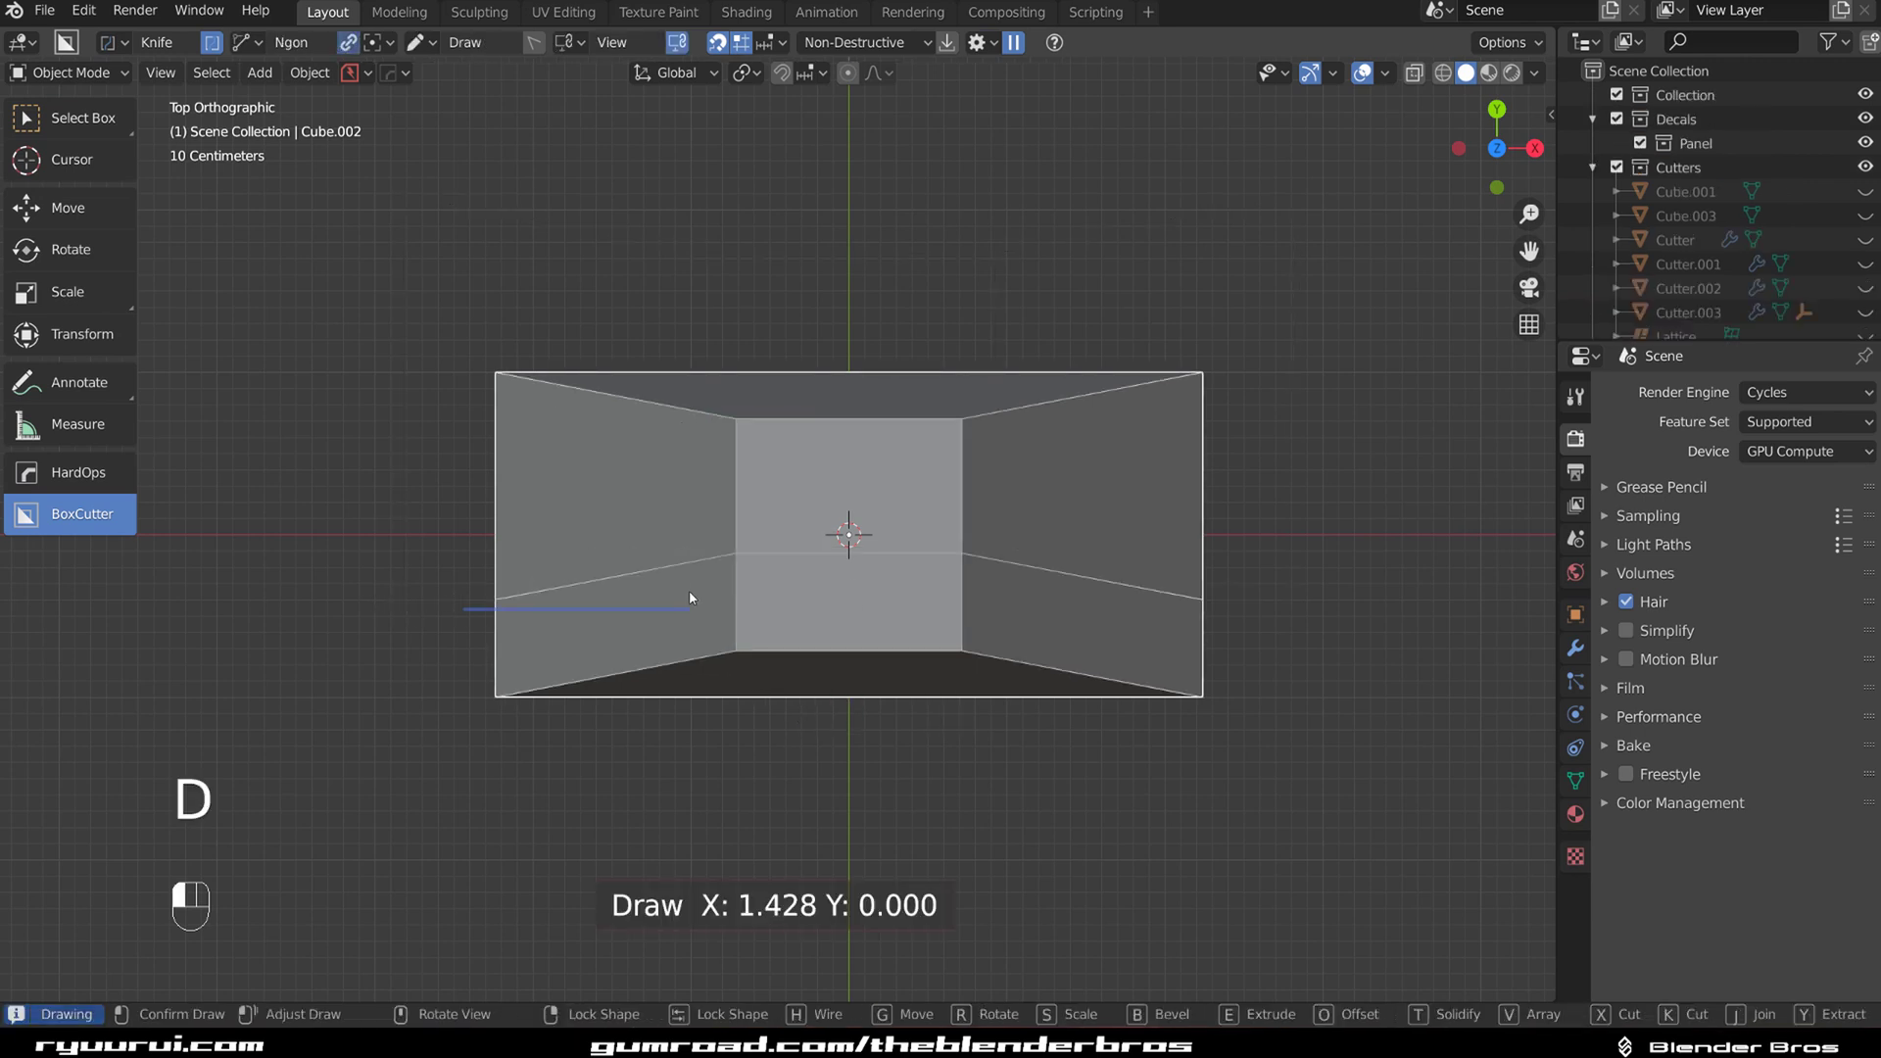
left_click(743, 517)
left_click(838, 517)
left_click(855, 552)
left_click(950, 552)
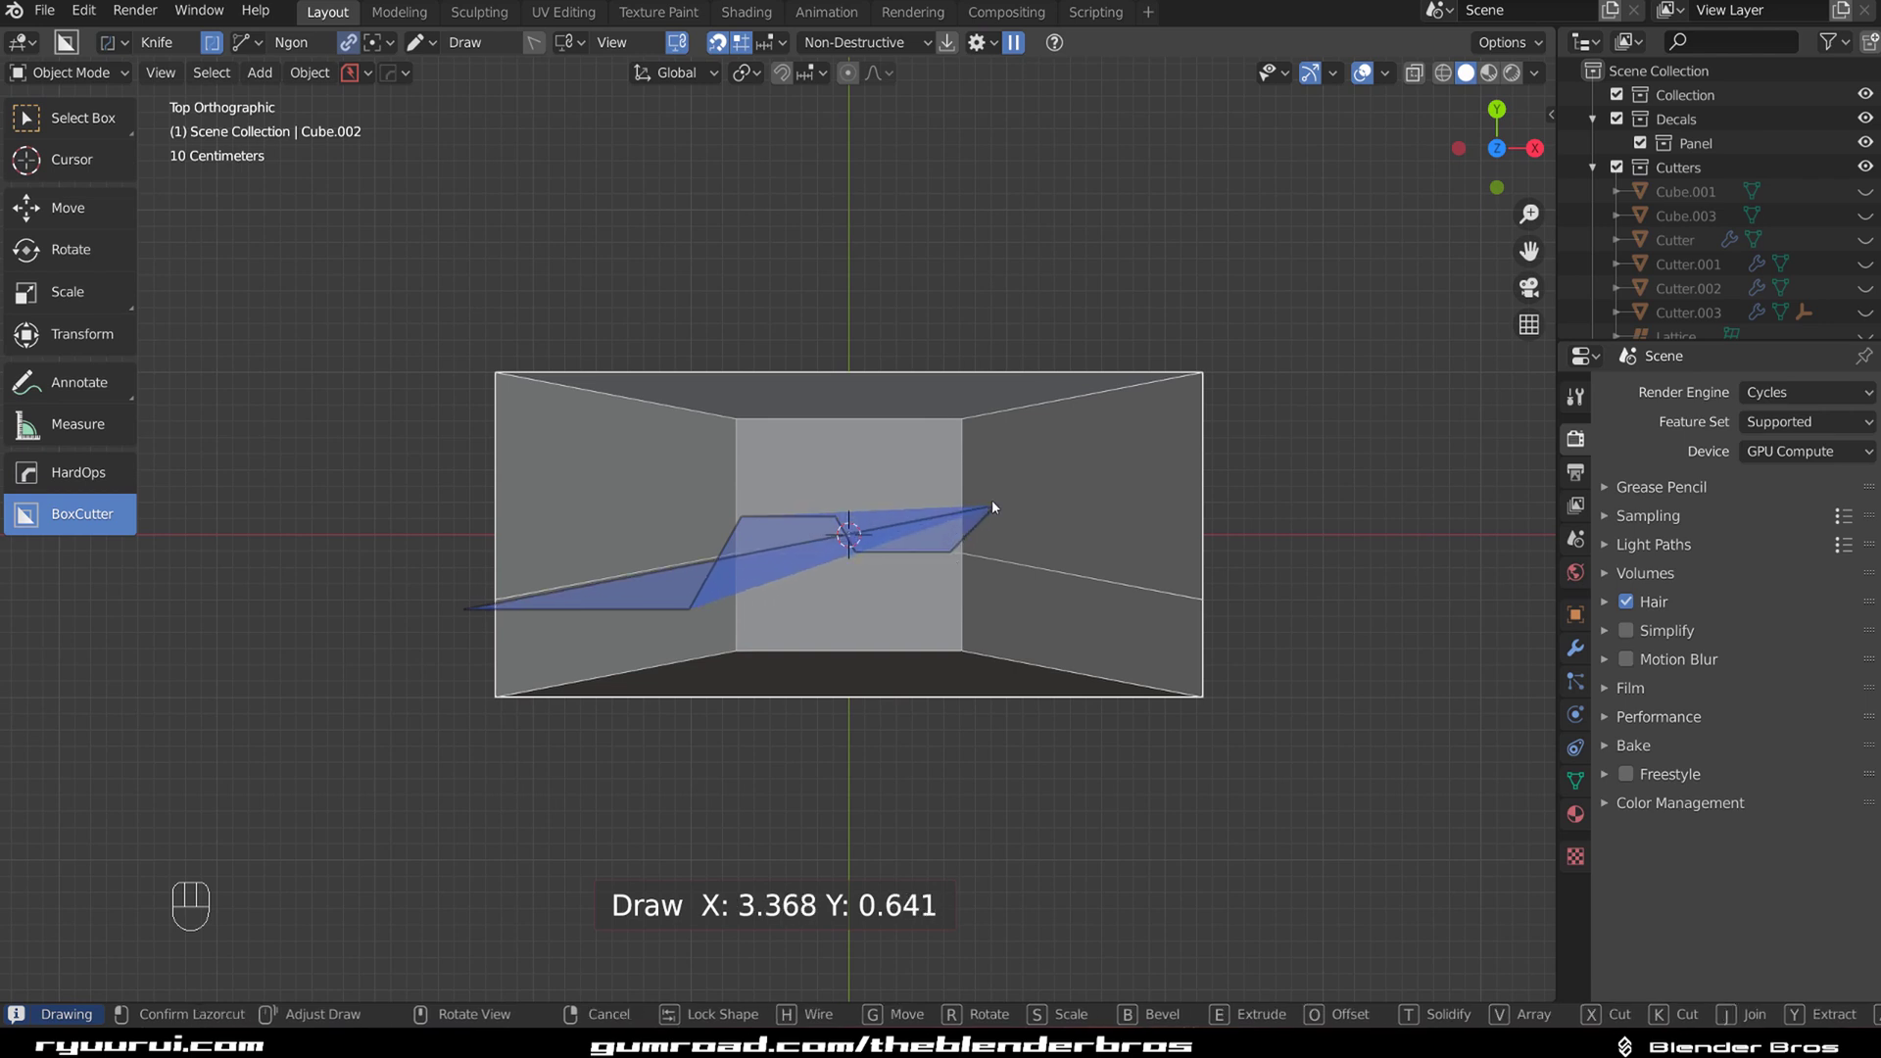
left_click(991, 507)
left_click(1296, 507)
left_click(1296, 771)
Step: Bevel the outline's corners, confirm the knife cut, and check the new faces in Edit Mode
key("b")
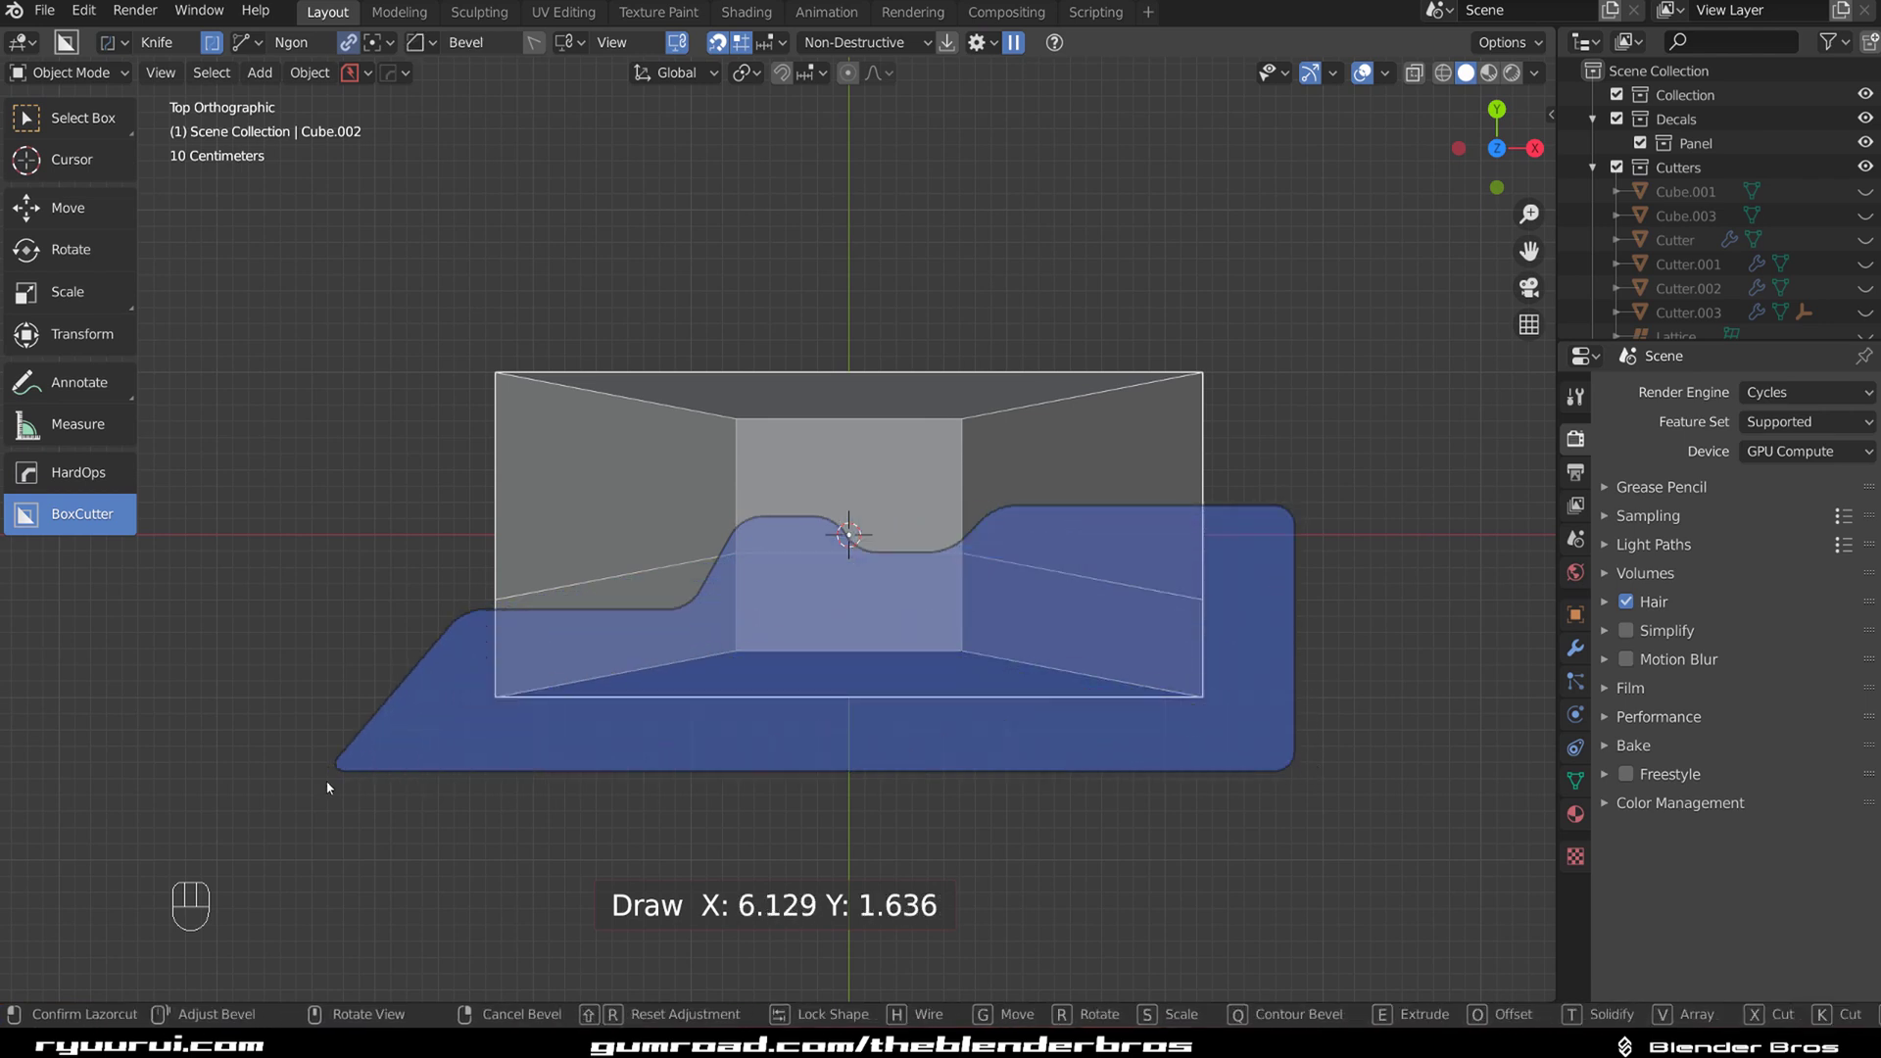
left_click(343, 782)
left_click(350, 778)
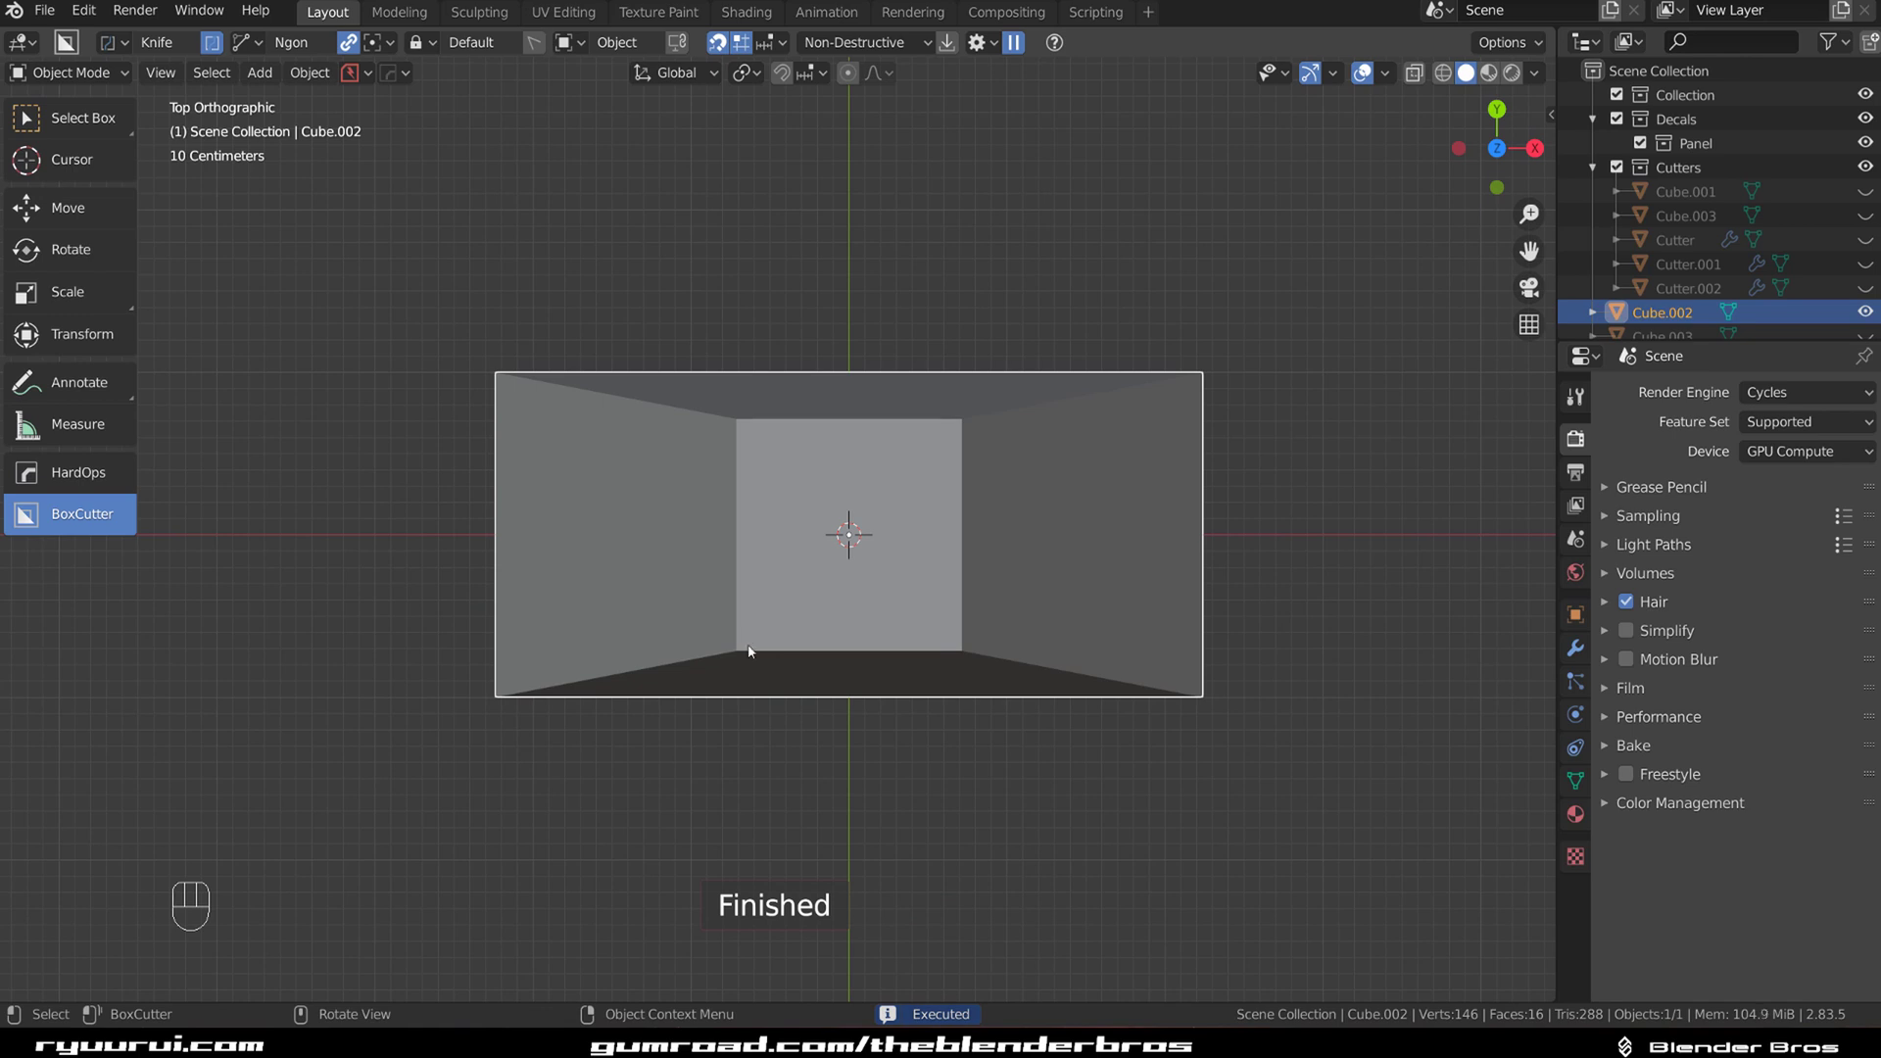
key("Tab")
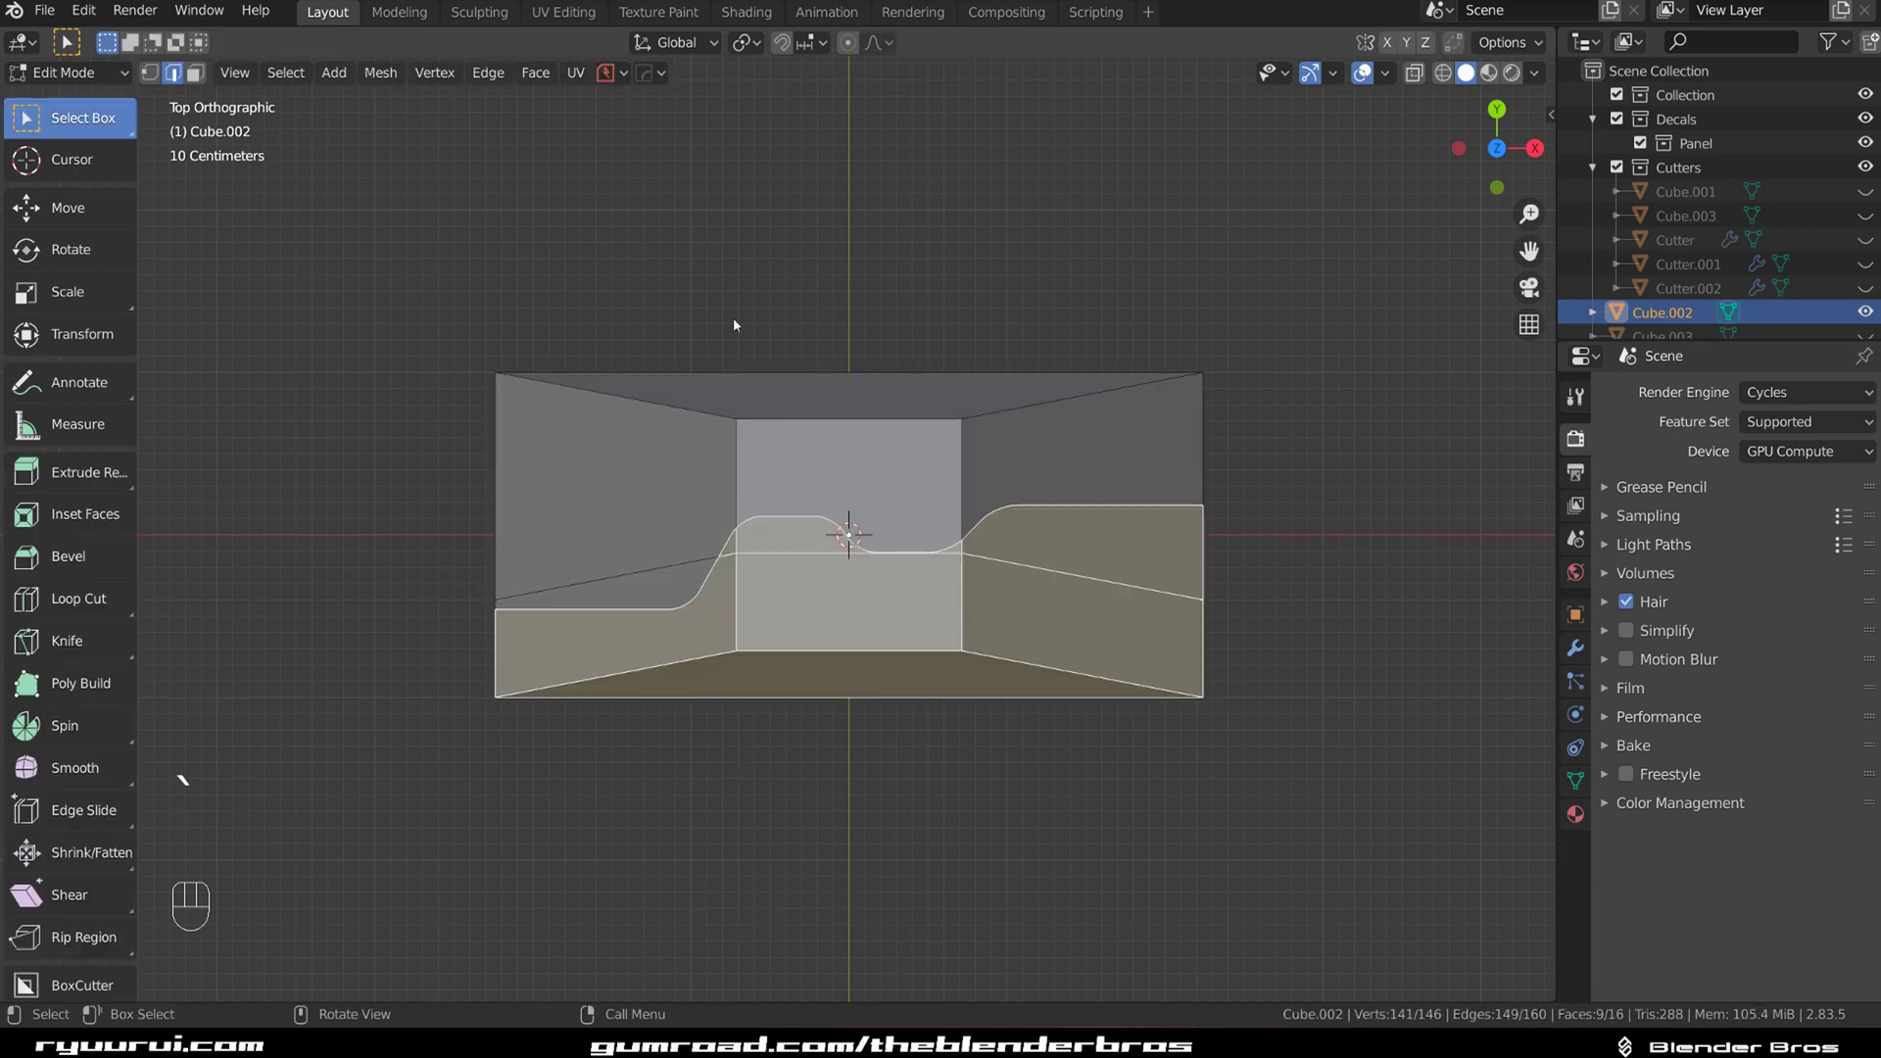
key("Tab")
Step: Add a new cube and move it to the right of the box
scroll(875, 521, "down", 5)
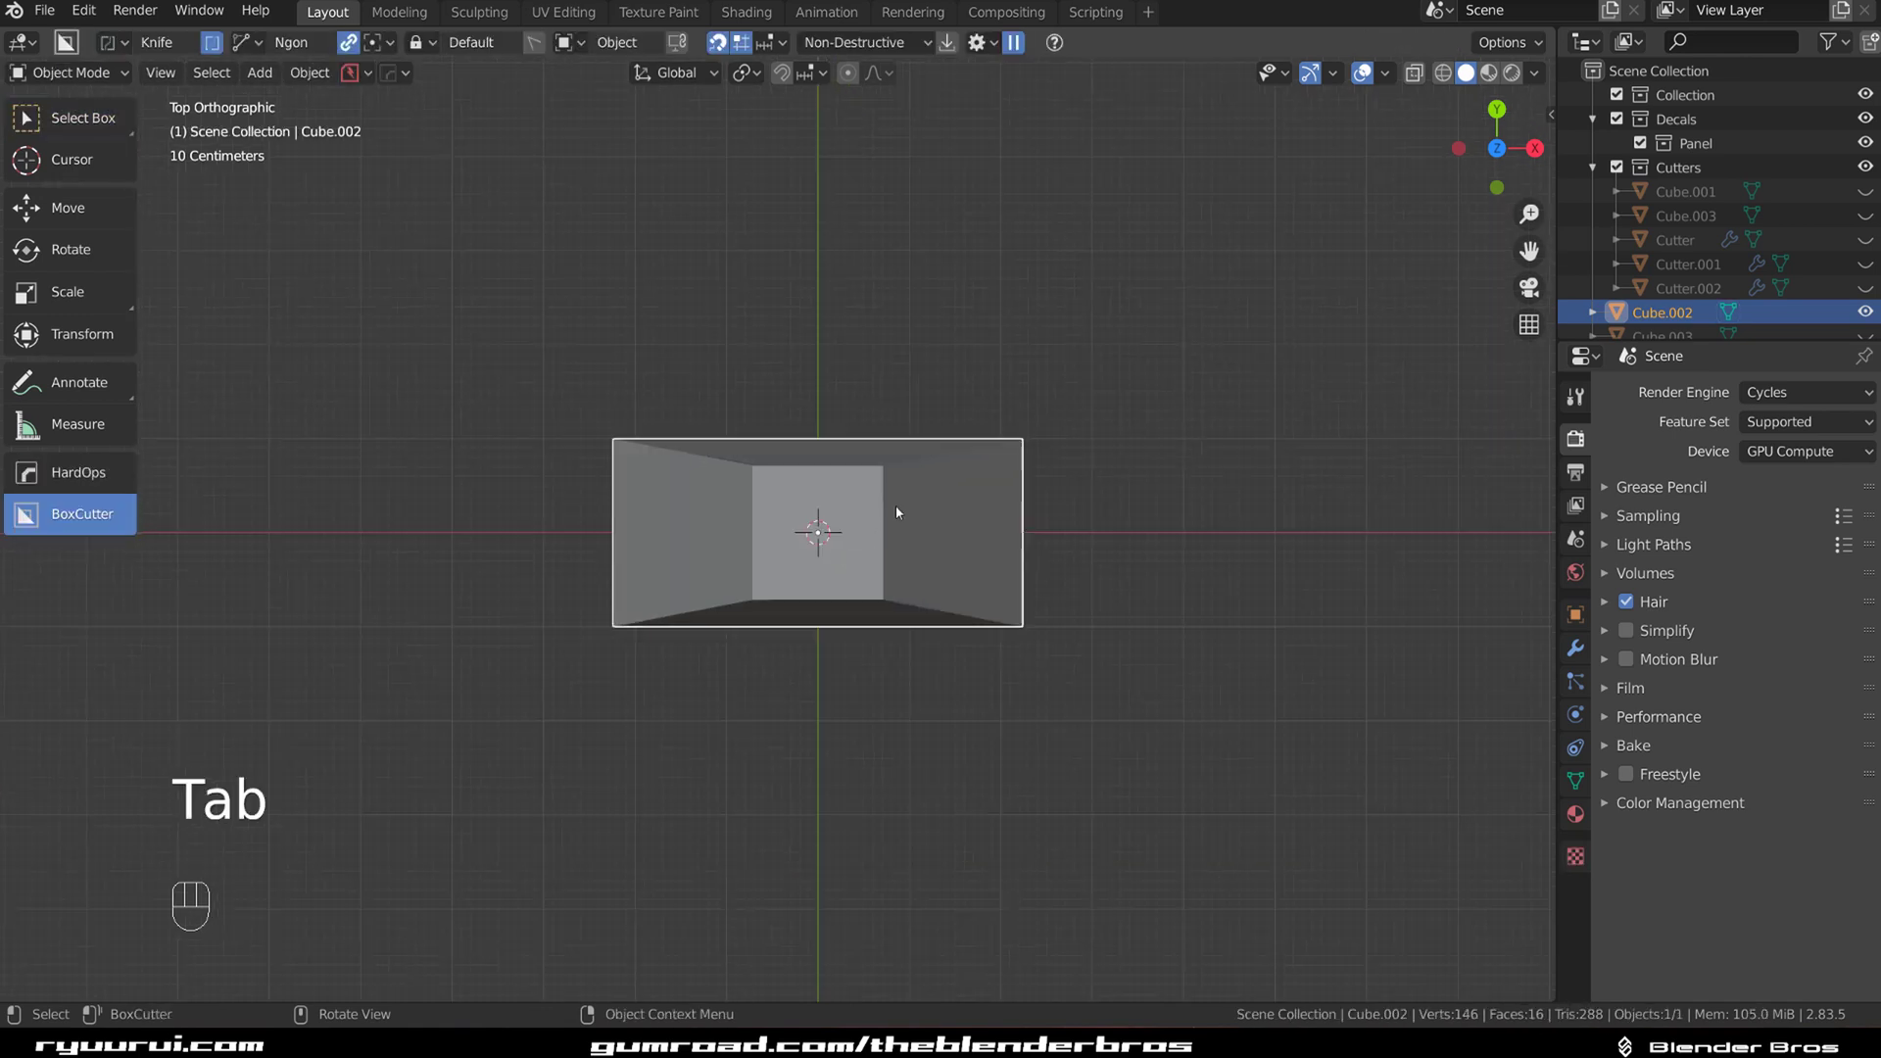
key("shift+a")
mouse_move(1152, 432)
left_click(1211, 469)
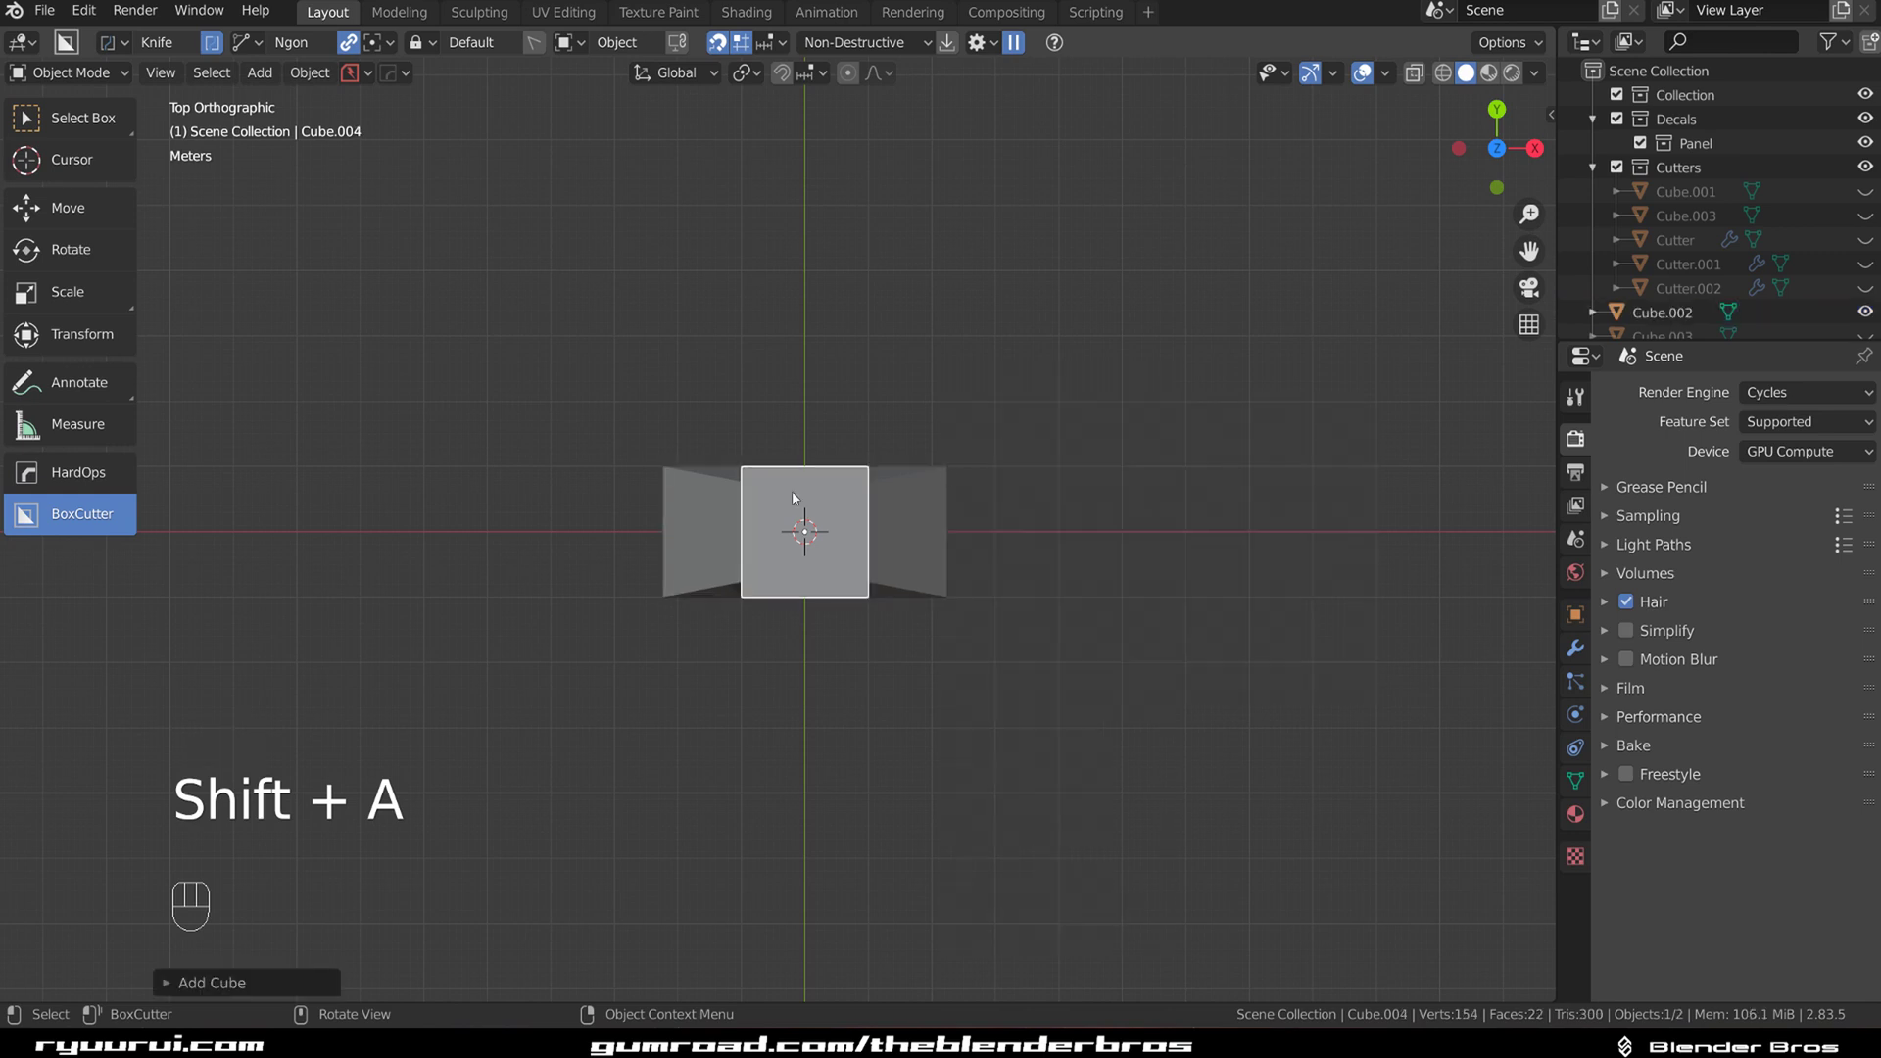
key("g")
left_click(1055, 478)
middle_click_drag(1159, 490, 847, 532, "shift")
middle_click_drag(847, 532, 877, 353)
Step: Flatten the new cube along Z into a thin slab and view it from above
key("s")
key("z")
left_click(843, 533)
scroll(845, 533, "up", 3)
middle_click_drag(846, 520, 850, 593)
key("grave")
key("alt+v")
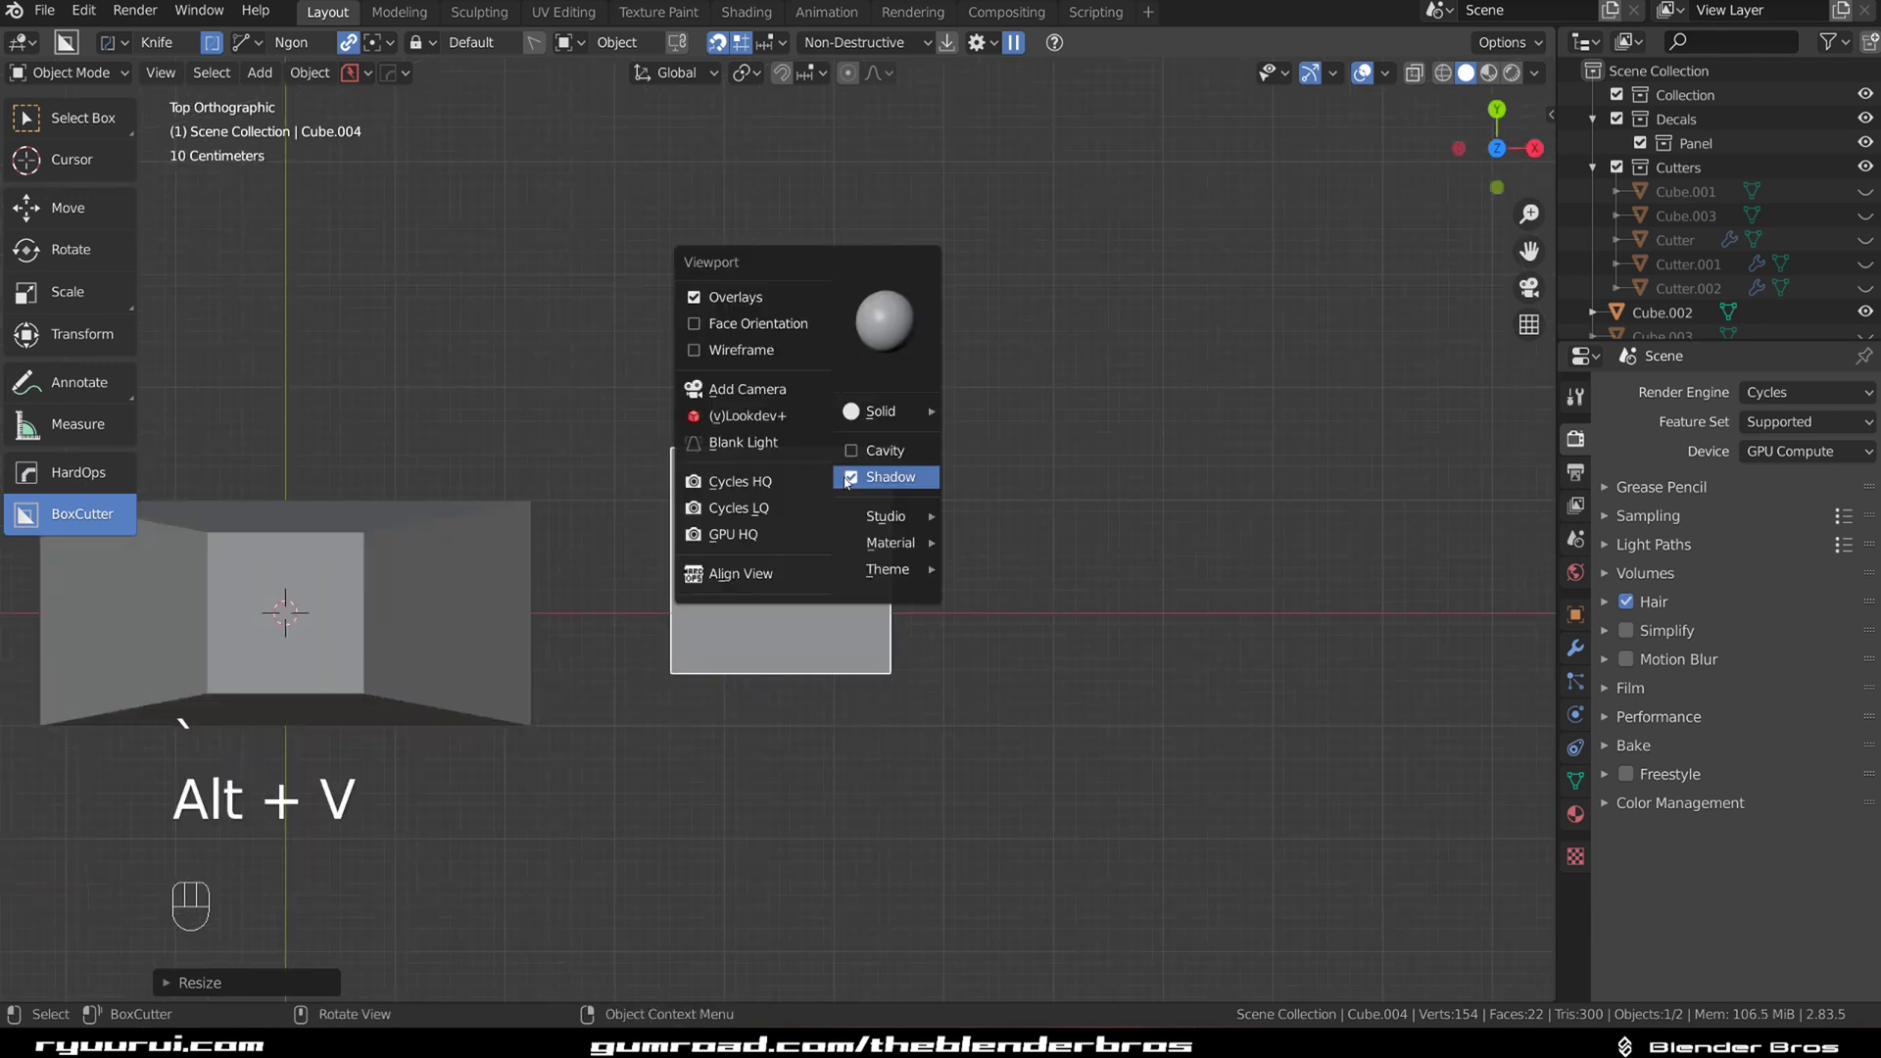
Step: Switch BoxCutter to full Cut mode and polygon-cut a notch from the slab's right corner
left_click(892, 450)
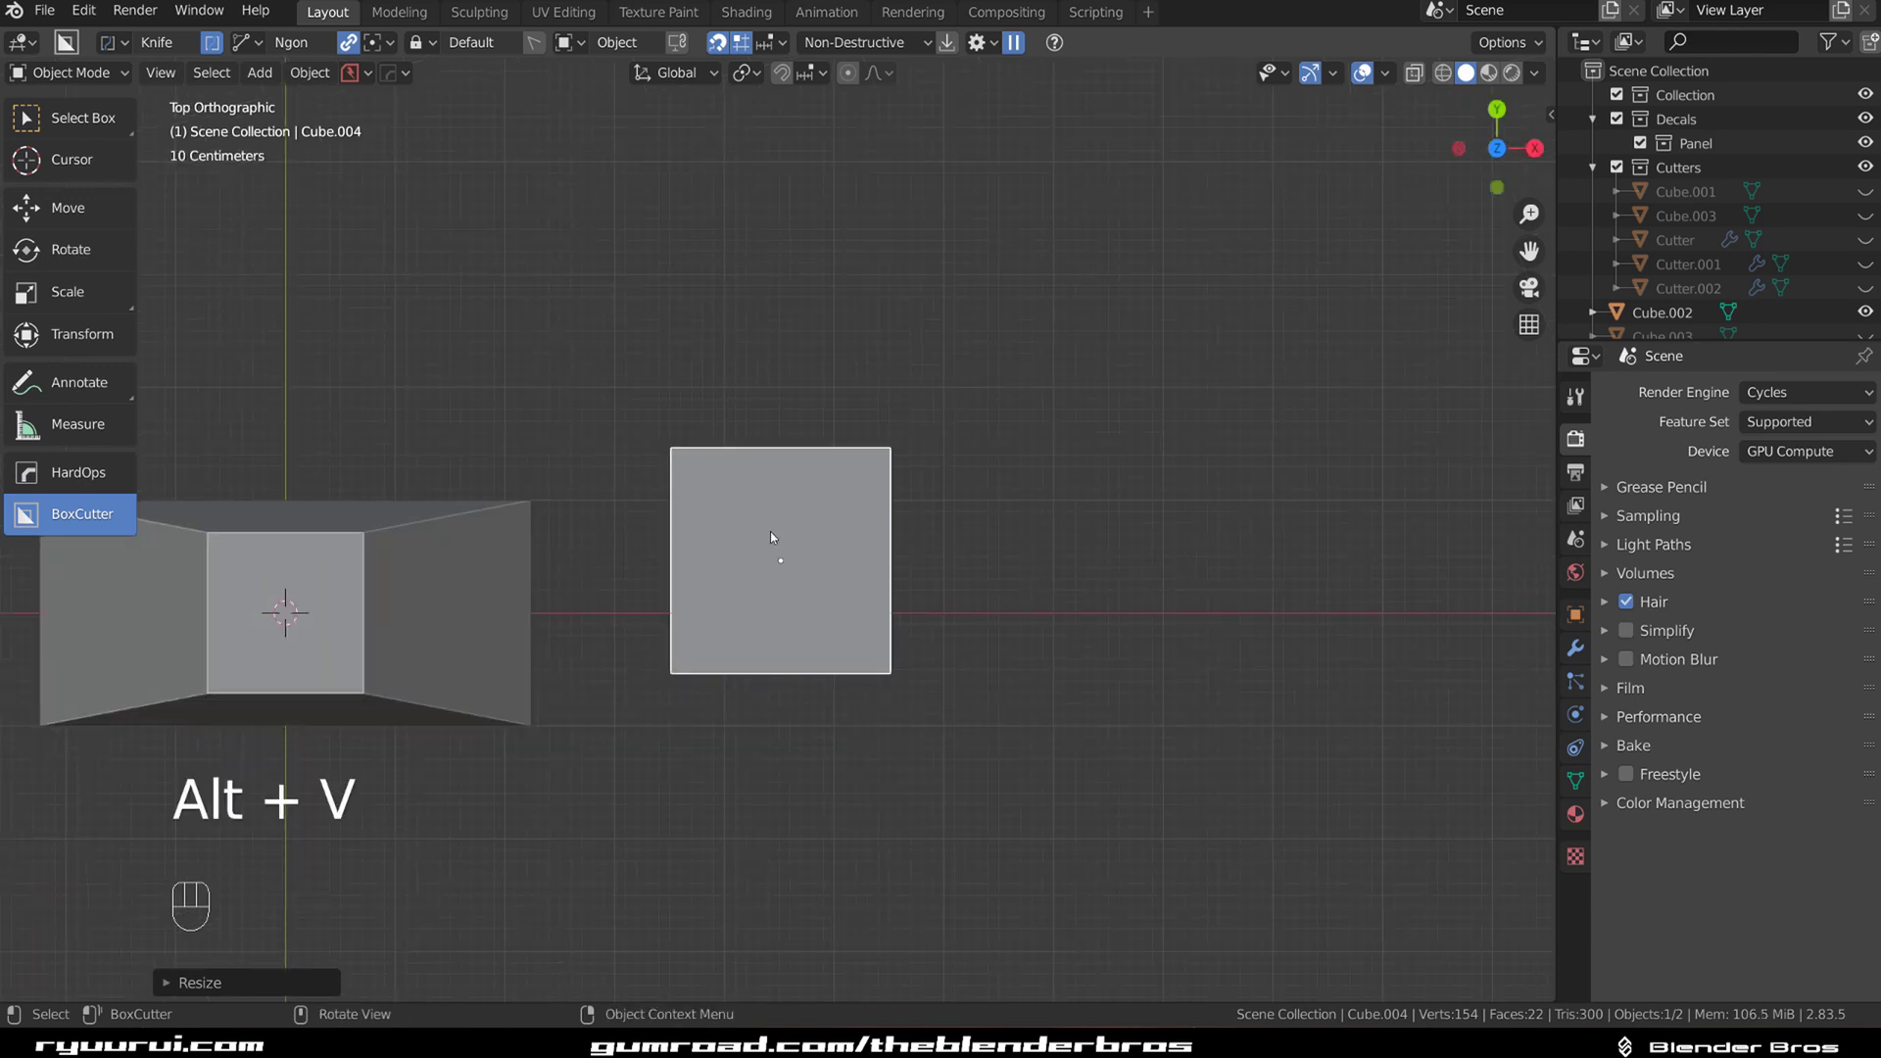
key("d")
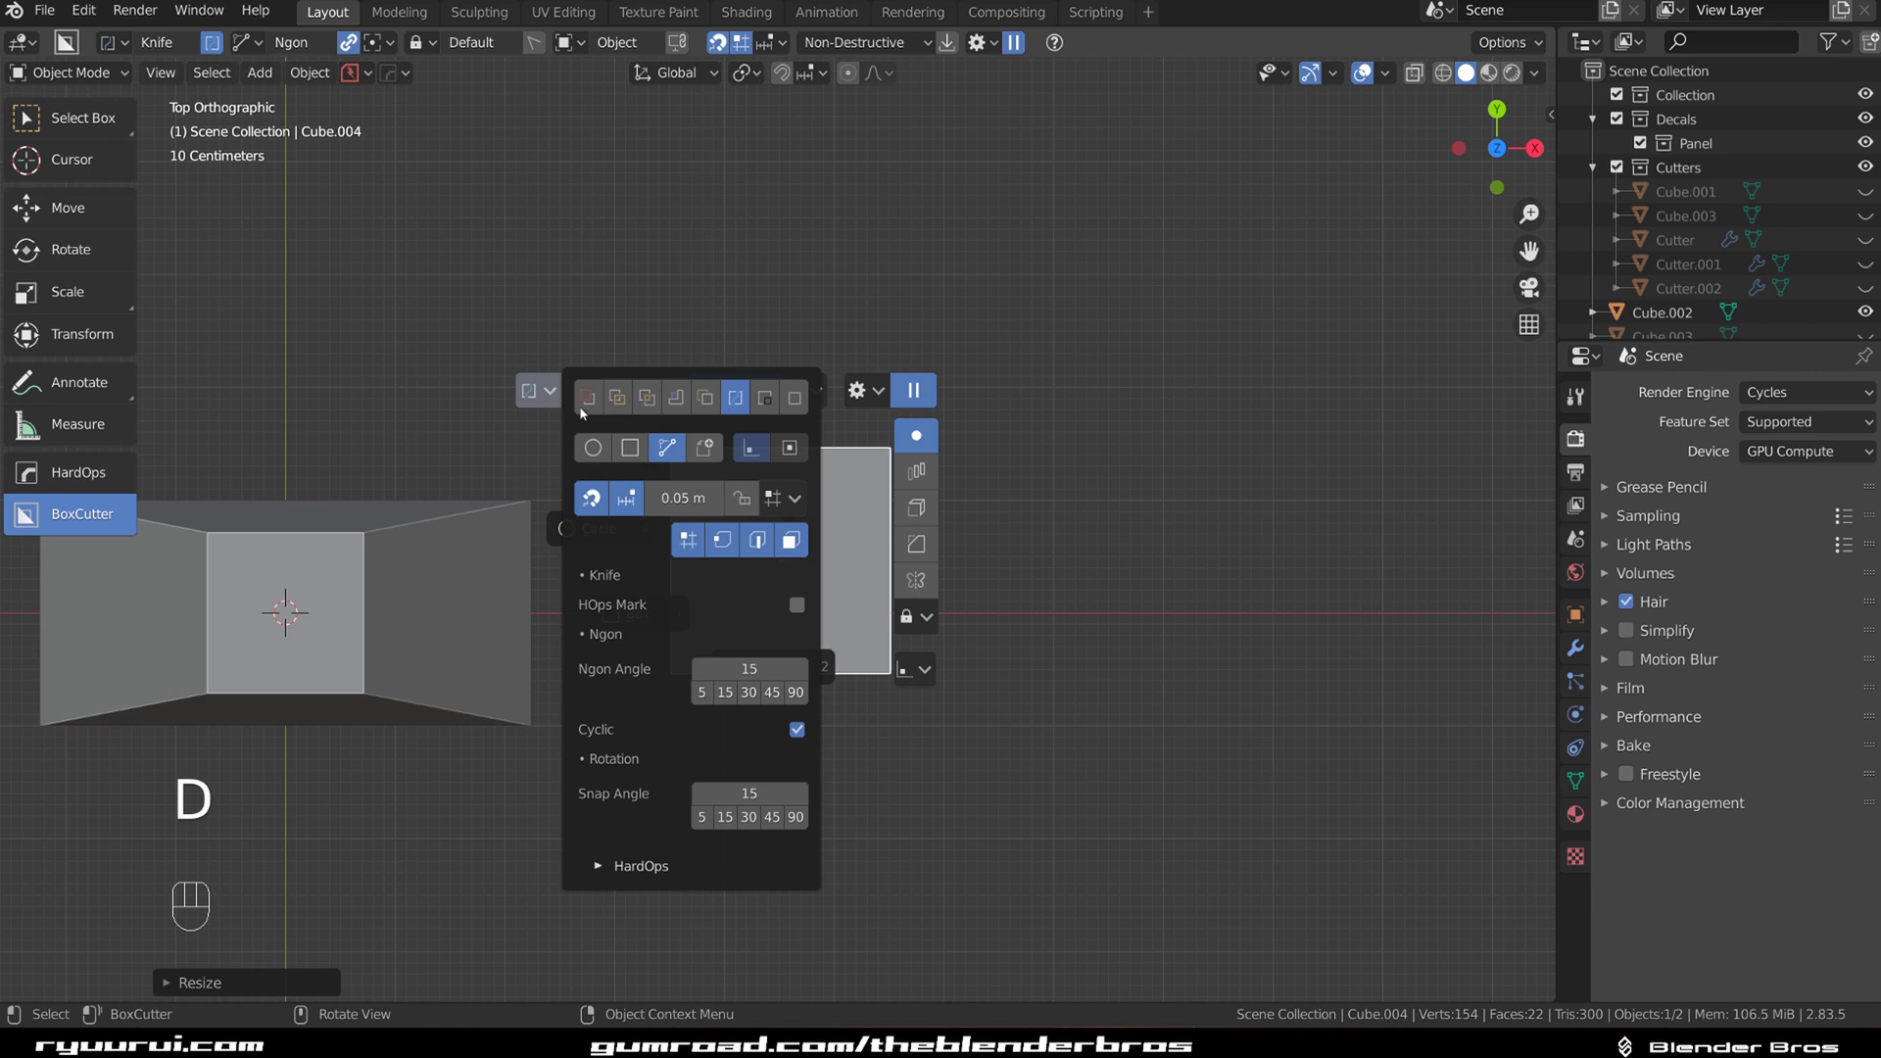
left_click(584, 404)
mouse_move(825, 386)
left_mouse_down()
mouse_move(843, 490)
mouse_move(824, 511)
left_mouse_up()
left_click(871, 551)
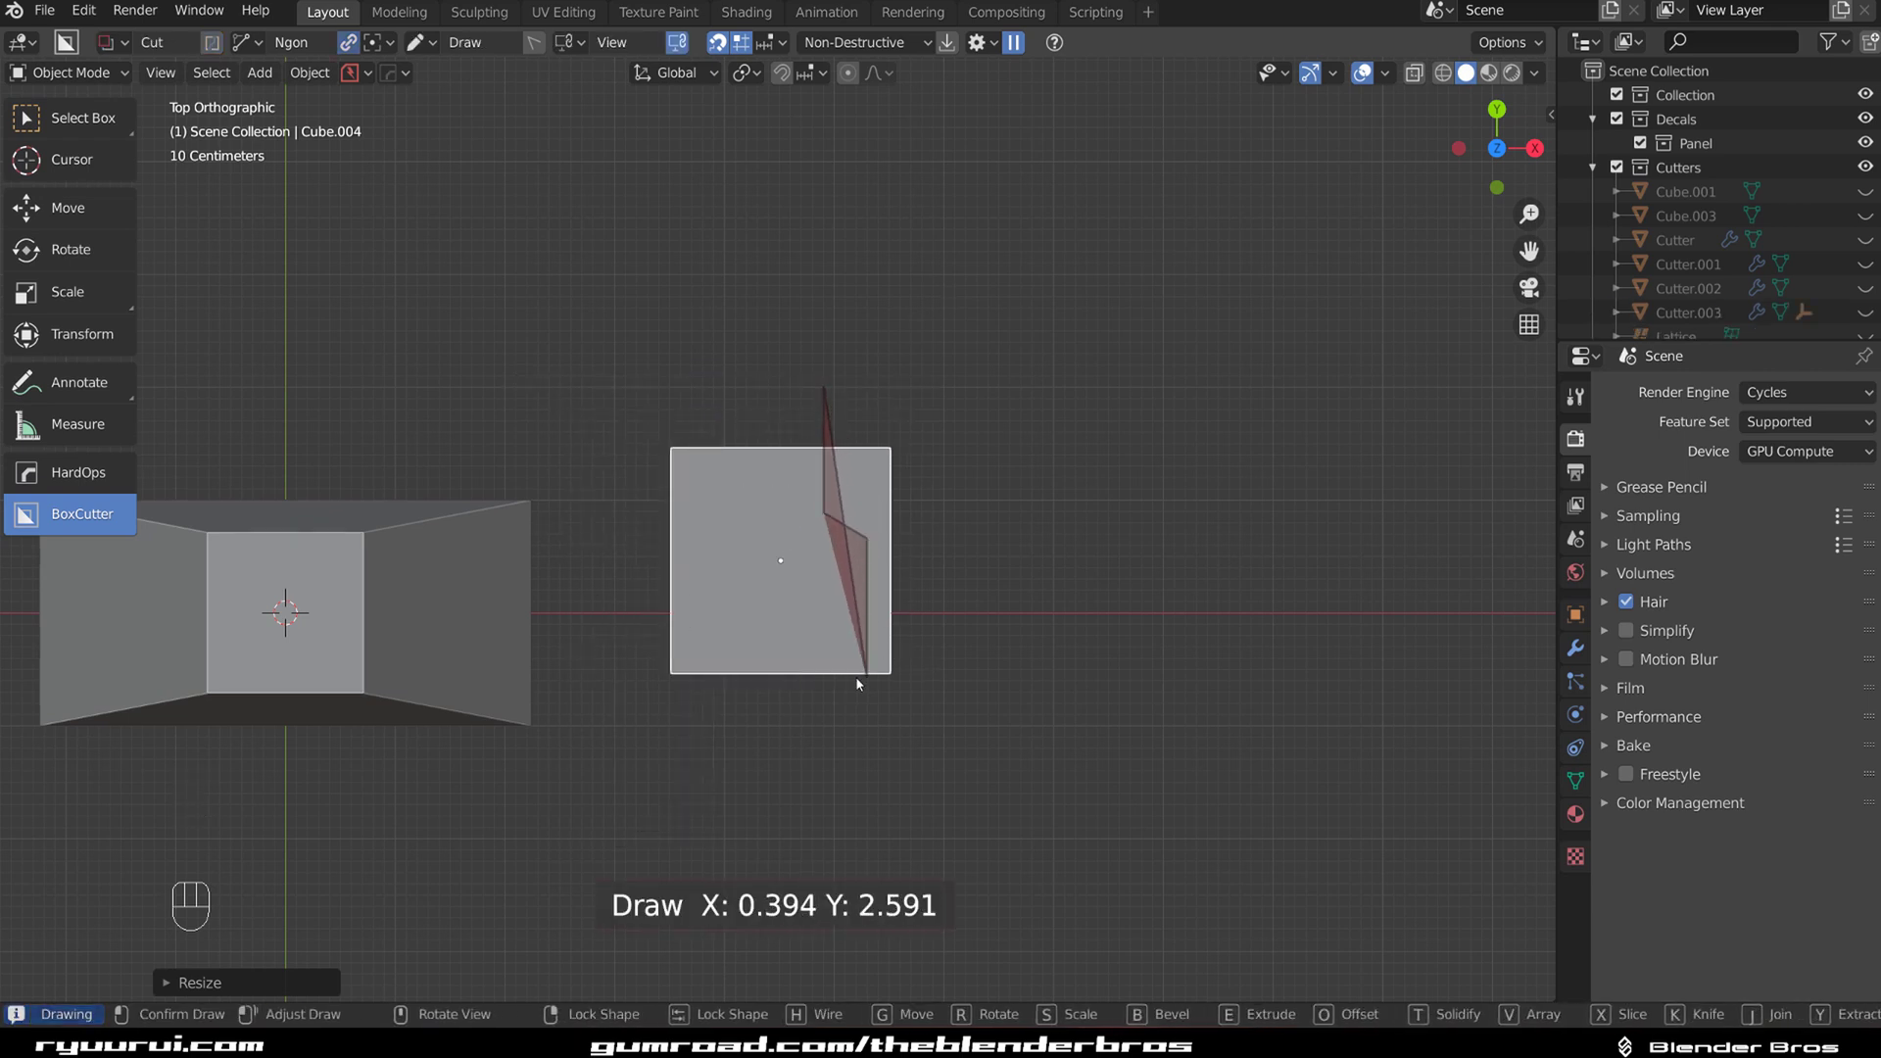
left_click(857, 678)
left_click(944, 715)
double_click(1043, 498)
Step: Cut a hexagonal hole into the slab with a circle-shaped cutter
scroll(840, 545, "up", 1)
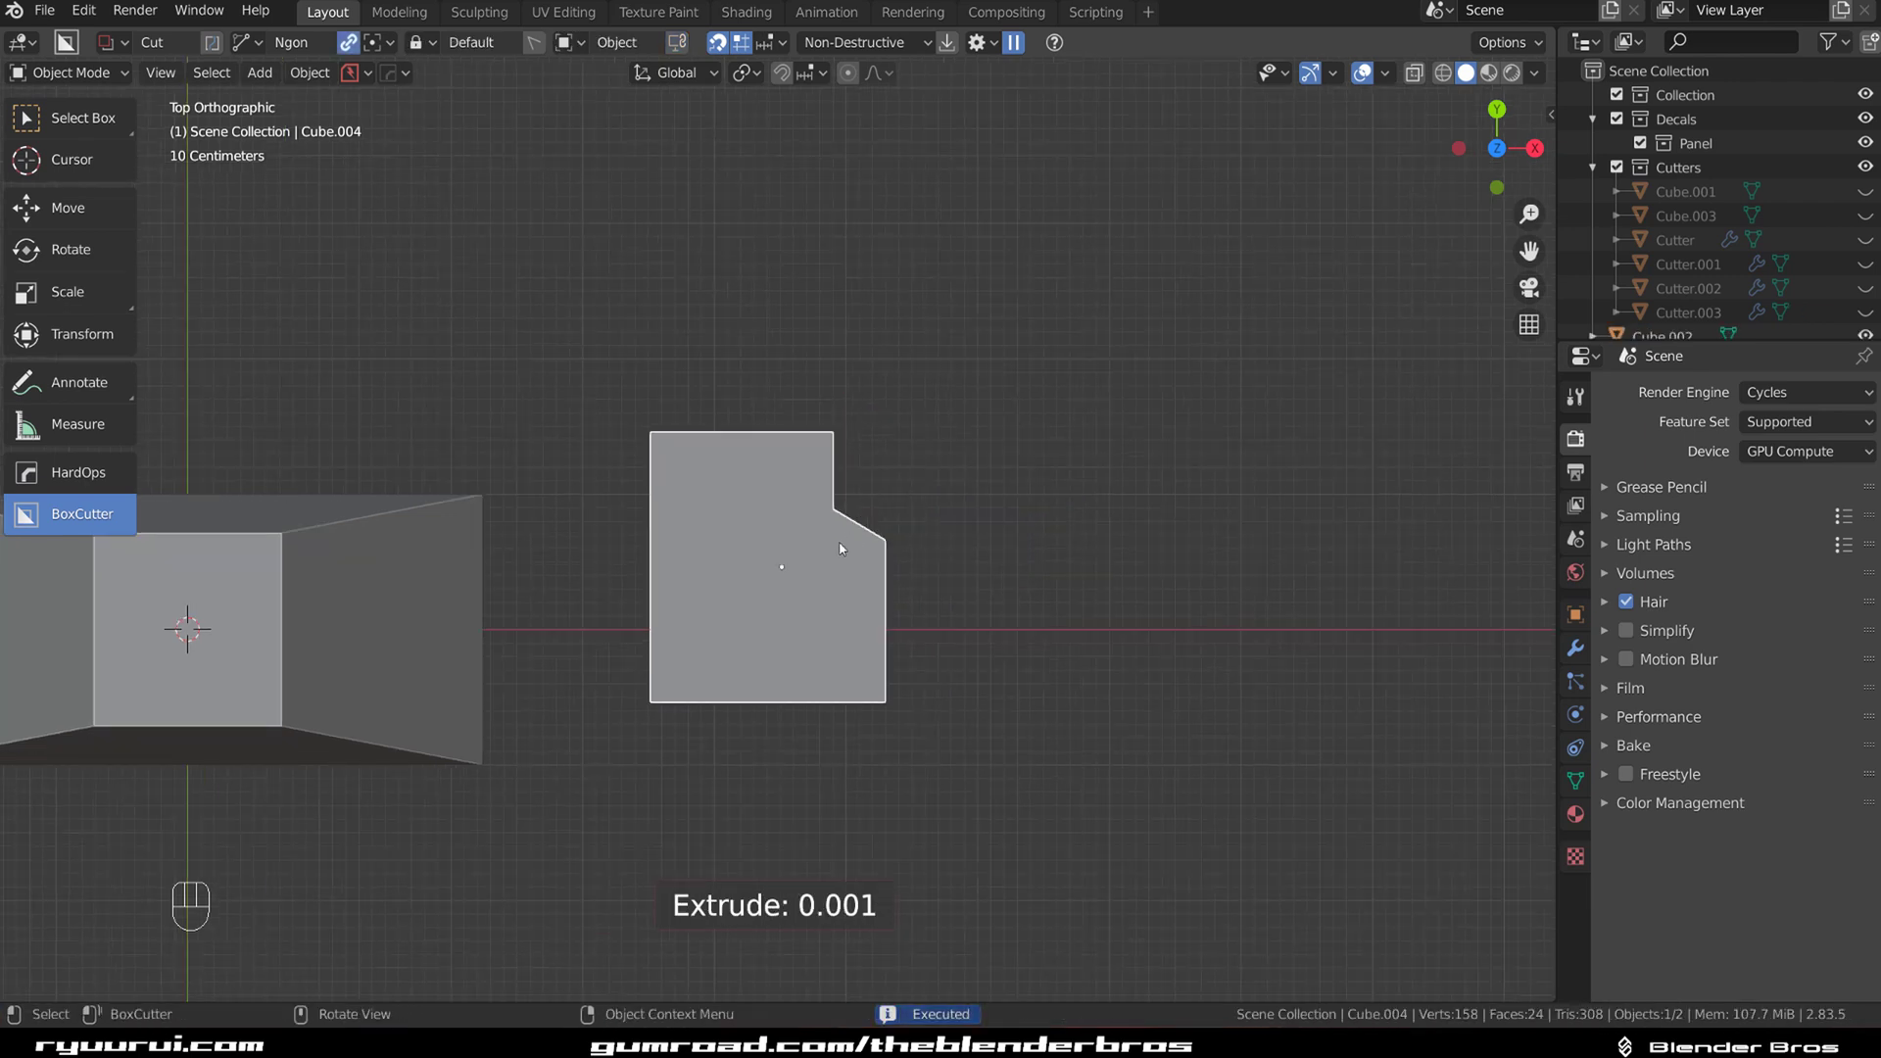
key("d")
left_click(840, 546)
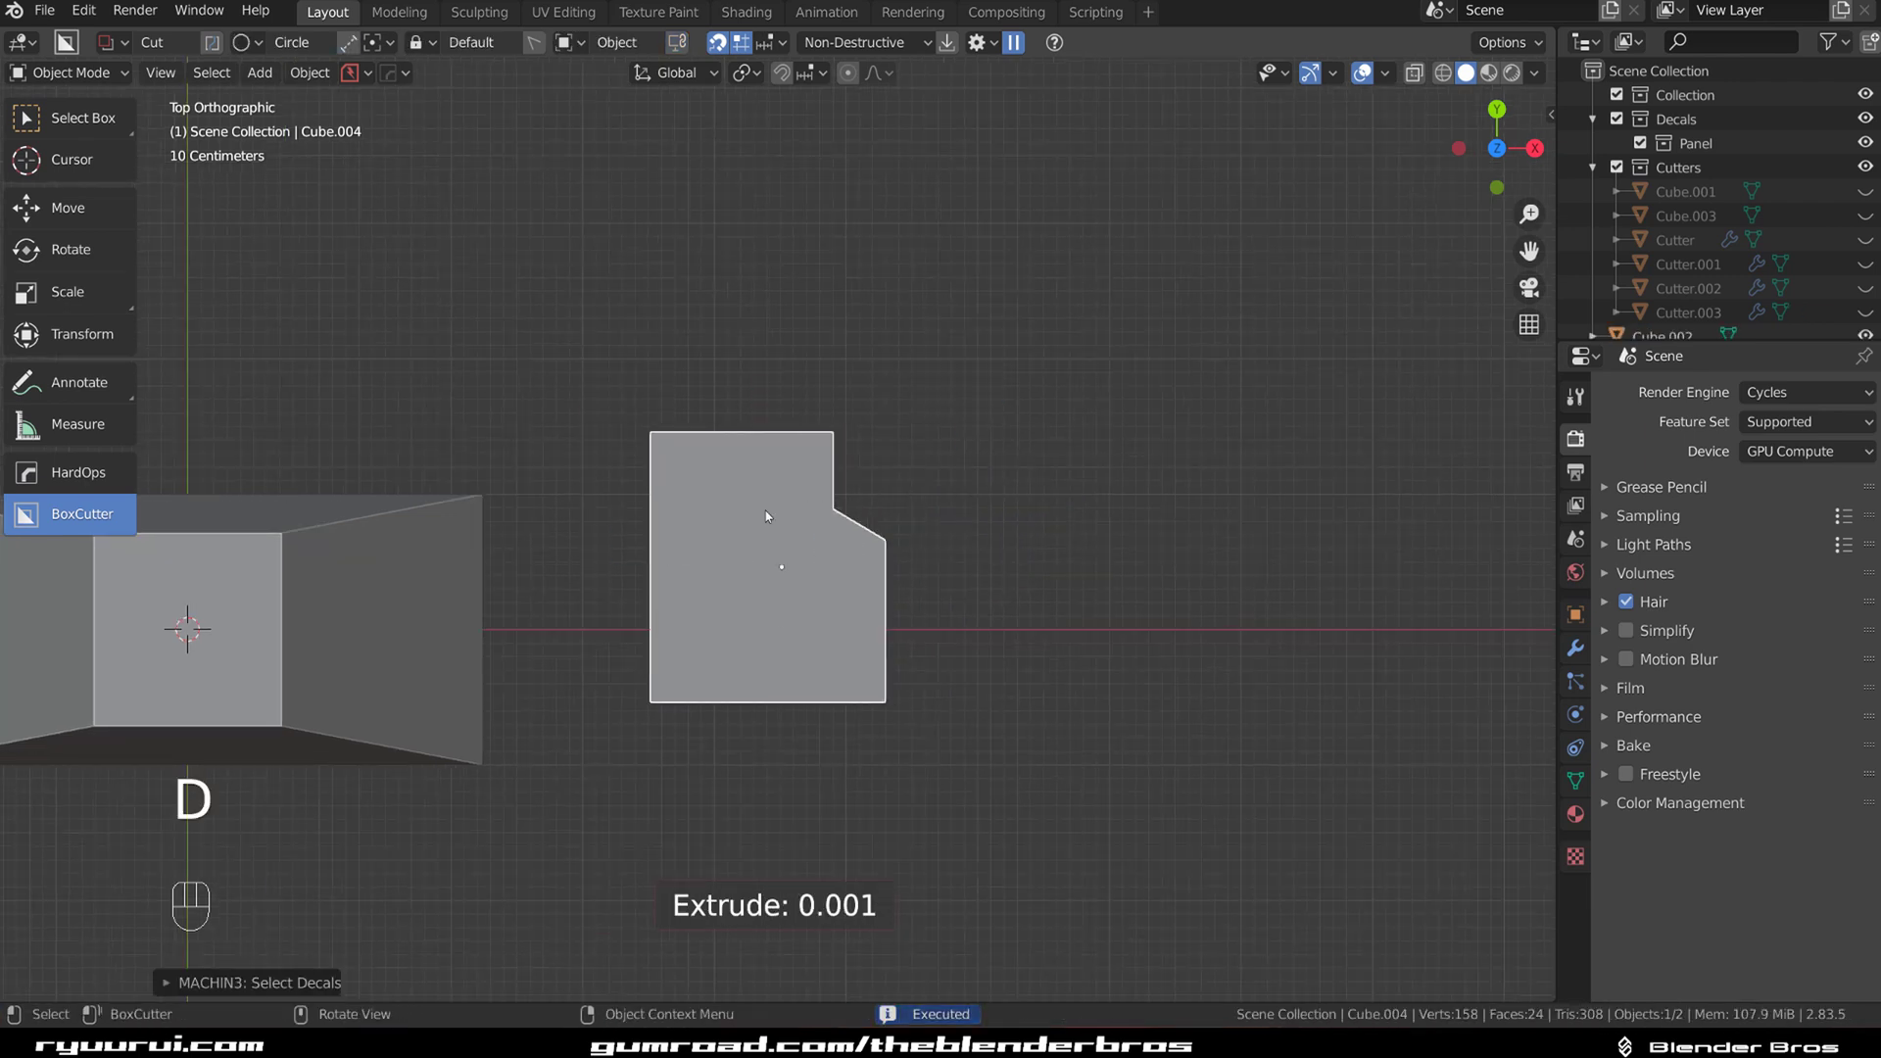
left_click_drag(720, 503, 766, 515)
Step: Box-cut away the slab's lower-left corner, then apply the cuts with HardOps CSharpen
key("d")
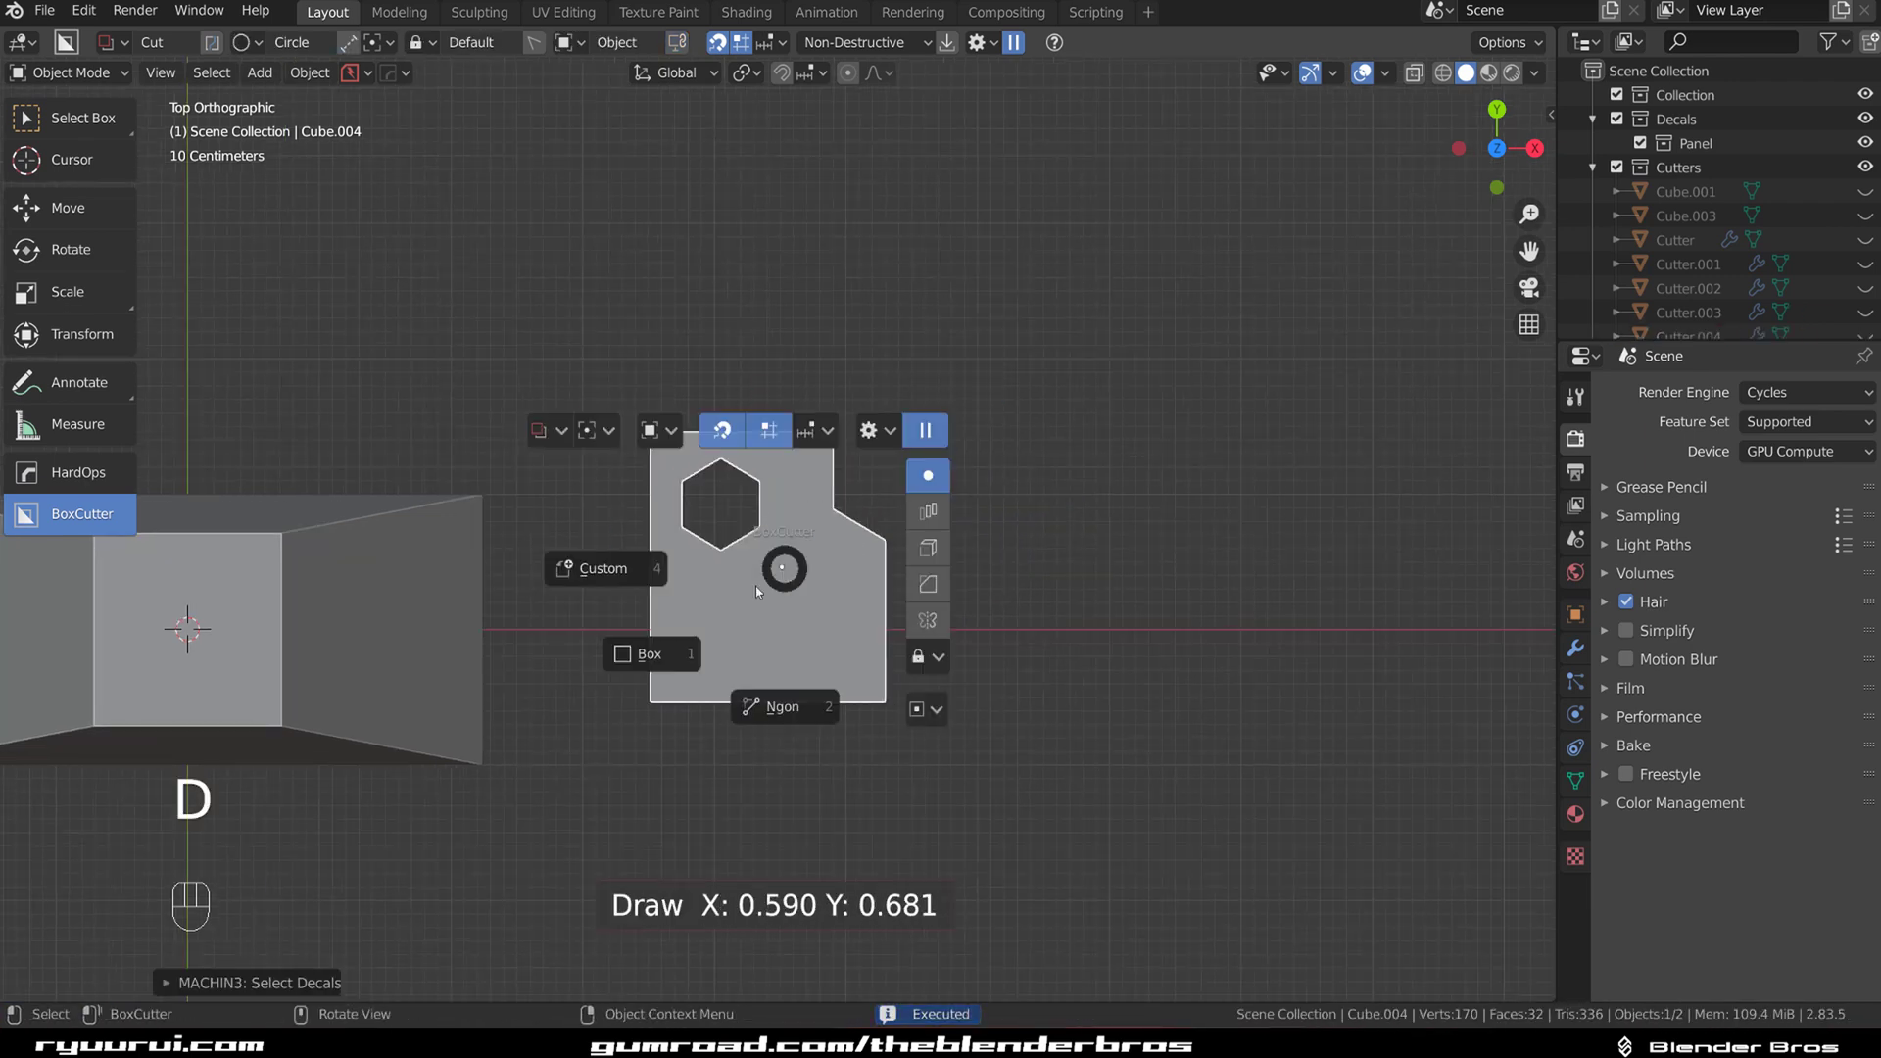
left_click(649, 655)
left_click_drag(601, 630, 762, 731)
middle_click_drag(845, 676, 879, 545)
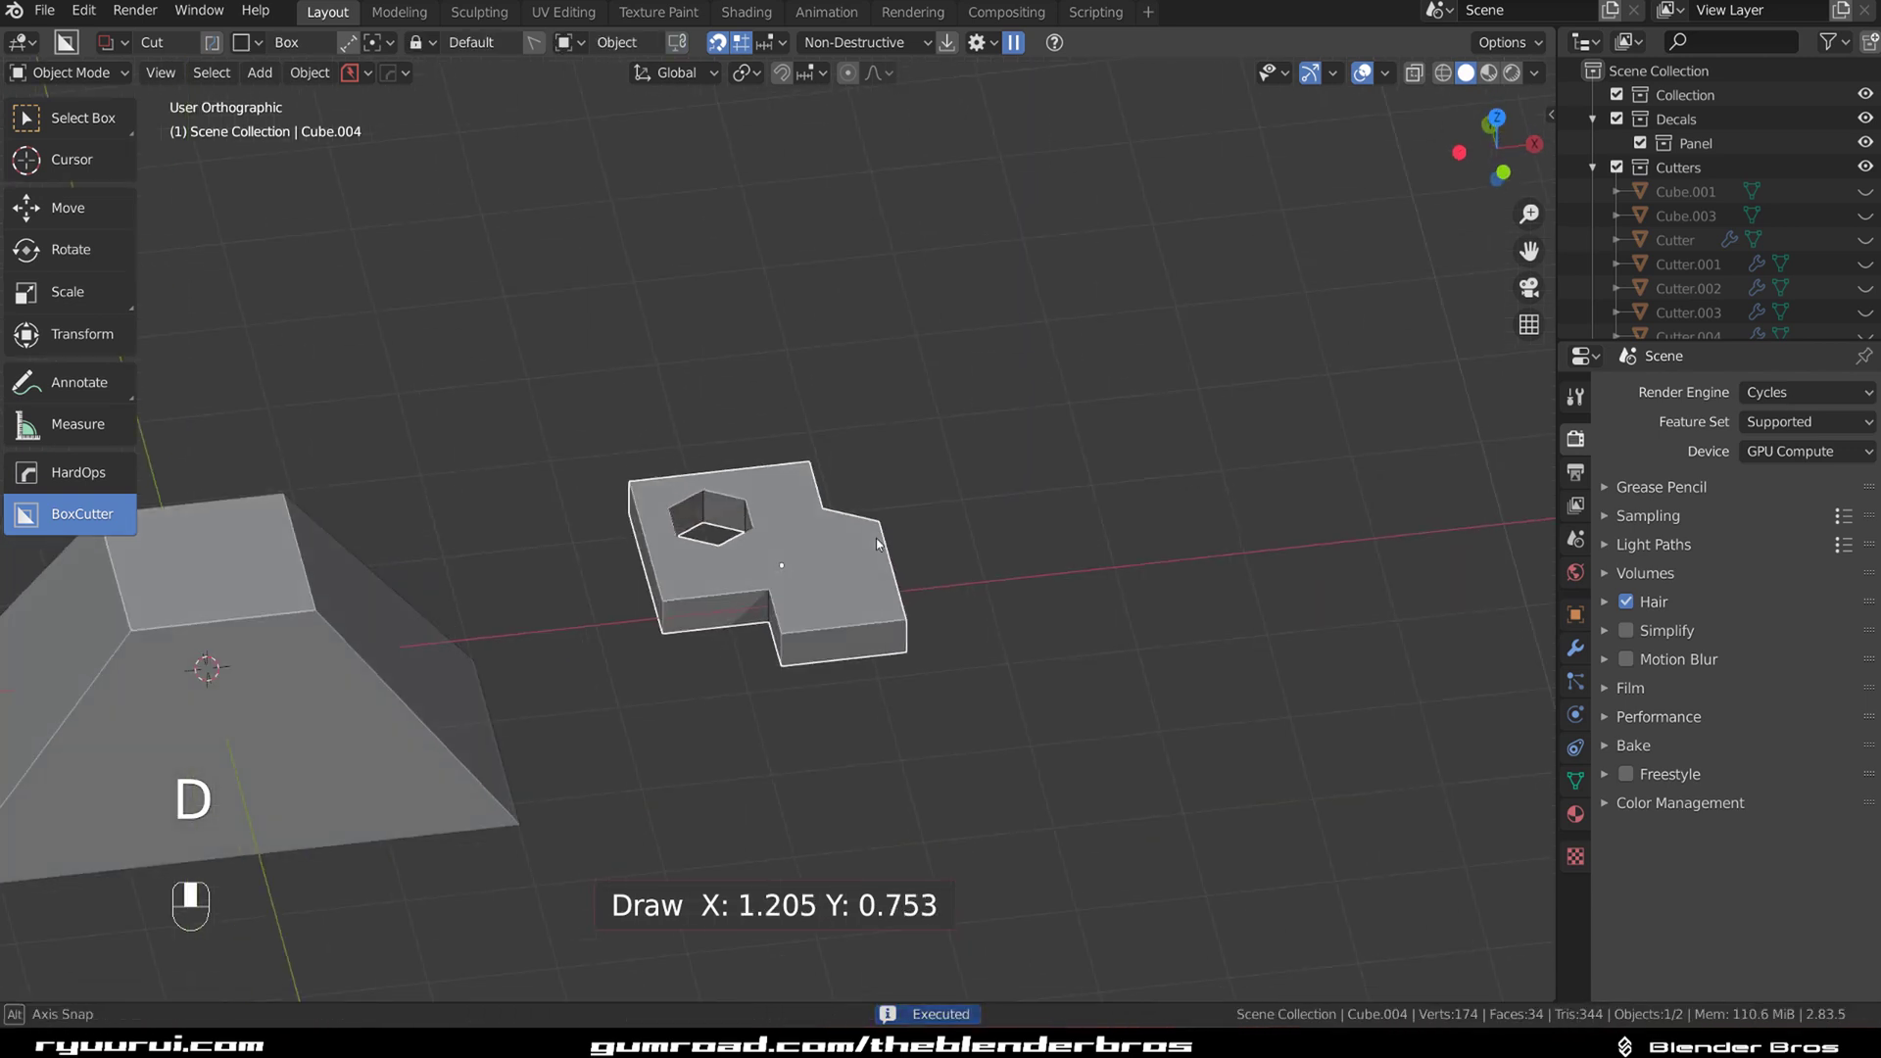
key("q")
left_click(821, 565, "ctrl")
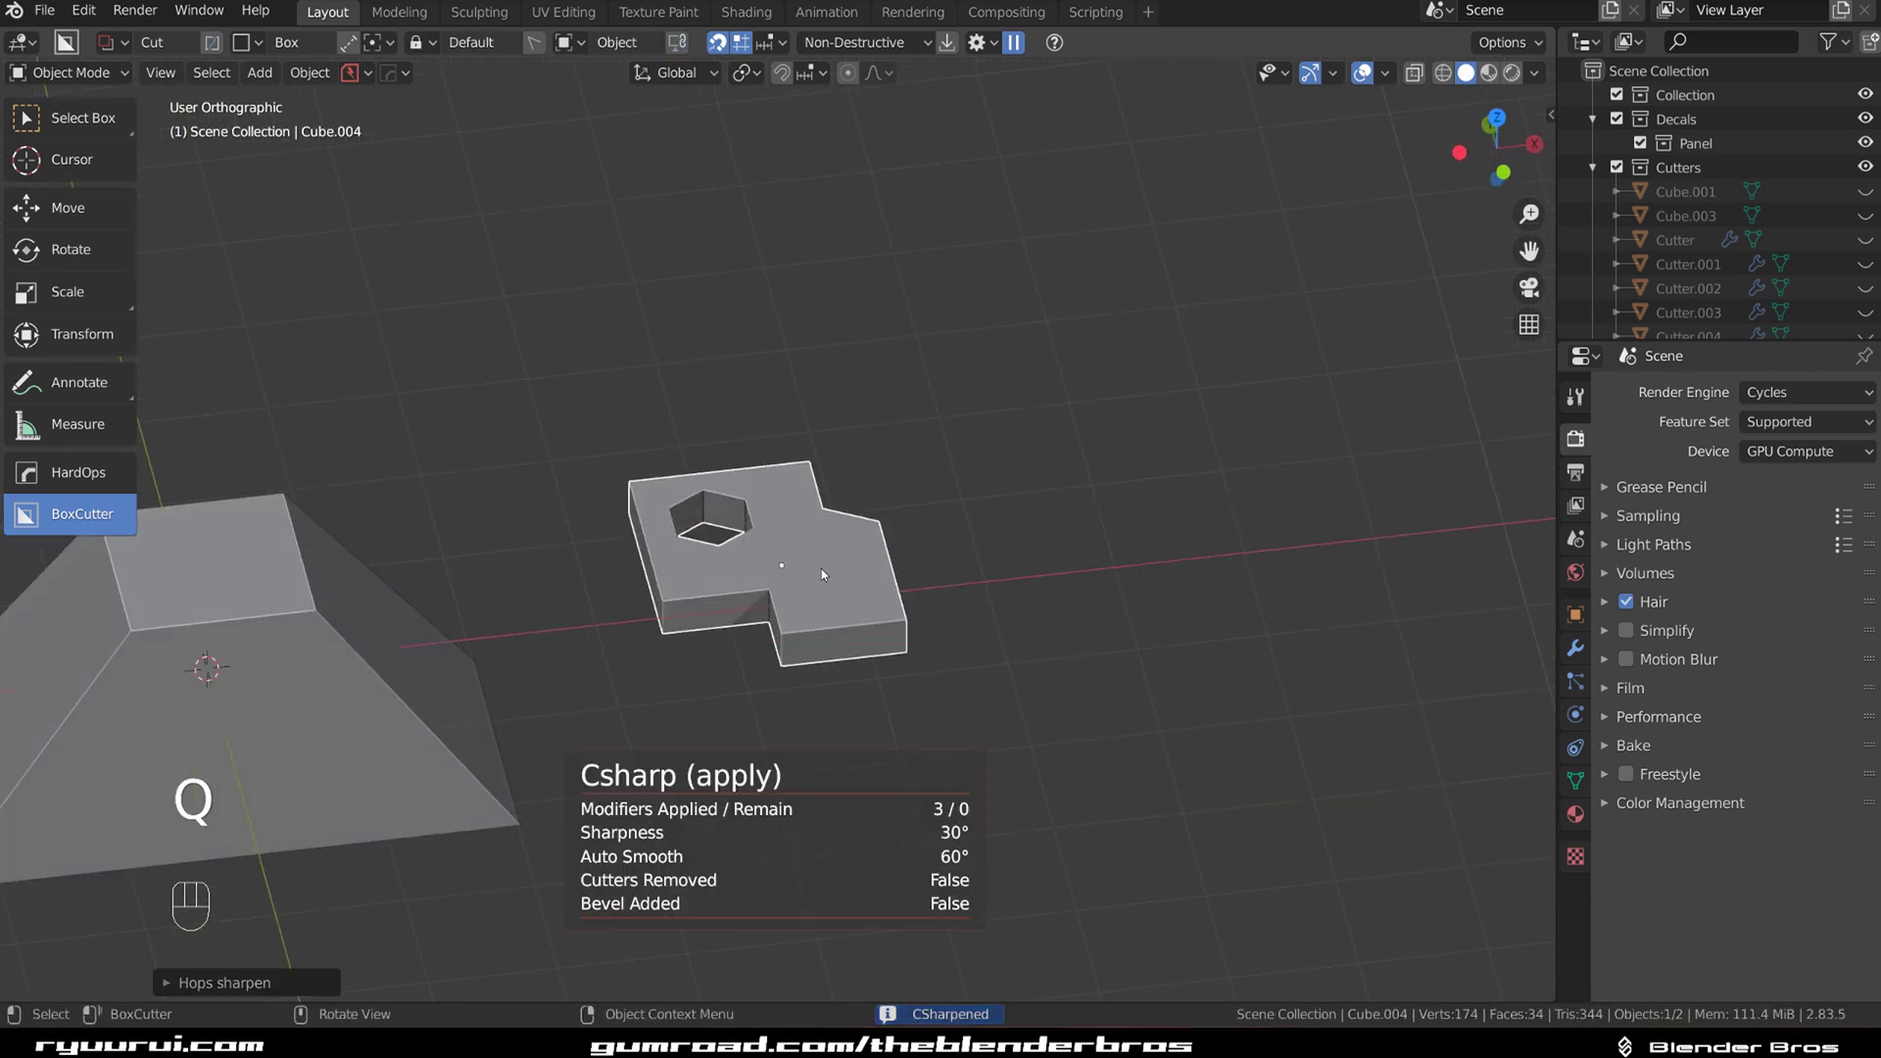
Step: Set BoxCutter to custom-shape cuts using the slab as the cutter, and select the tapered box
key("e")
key("d")
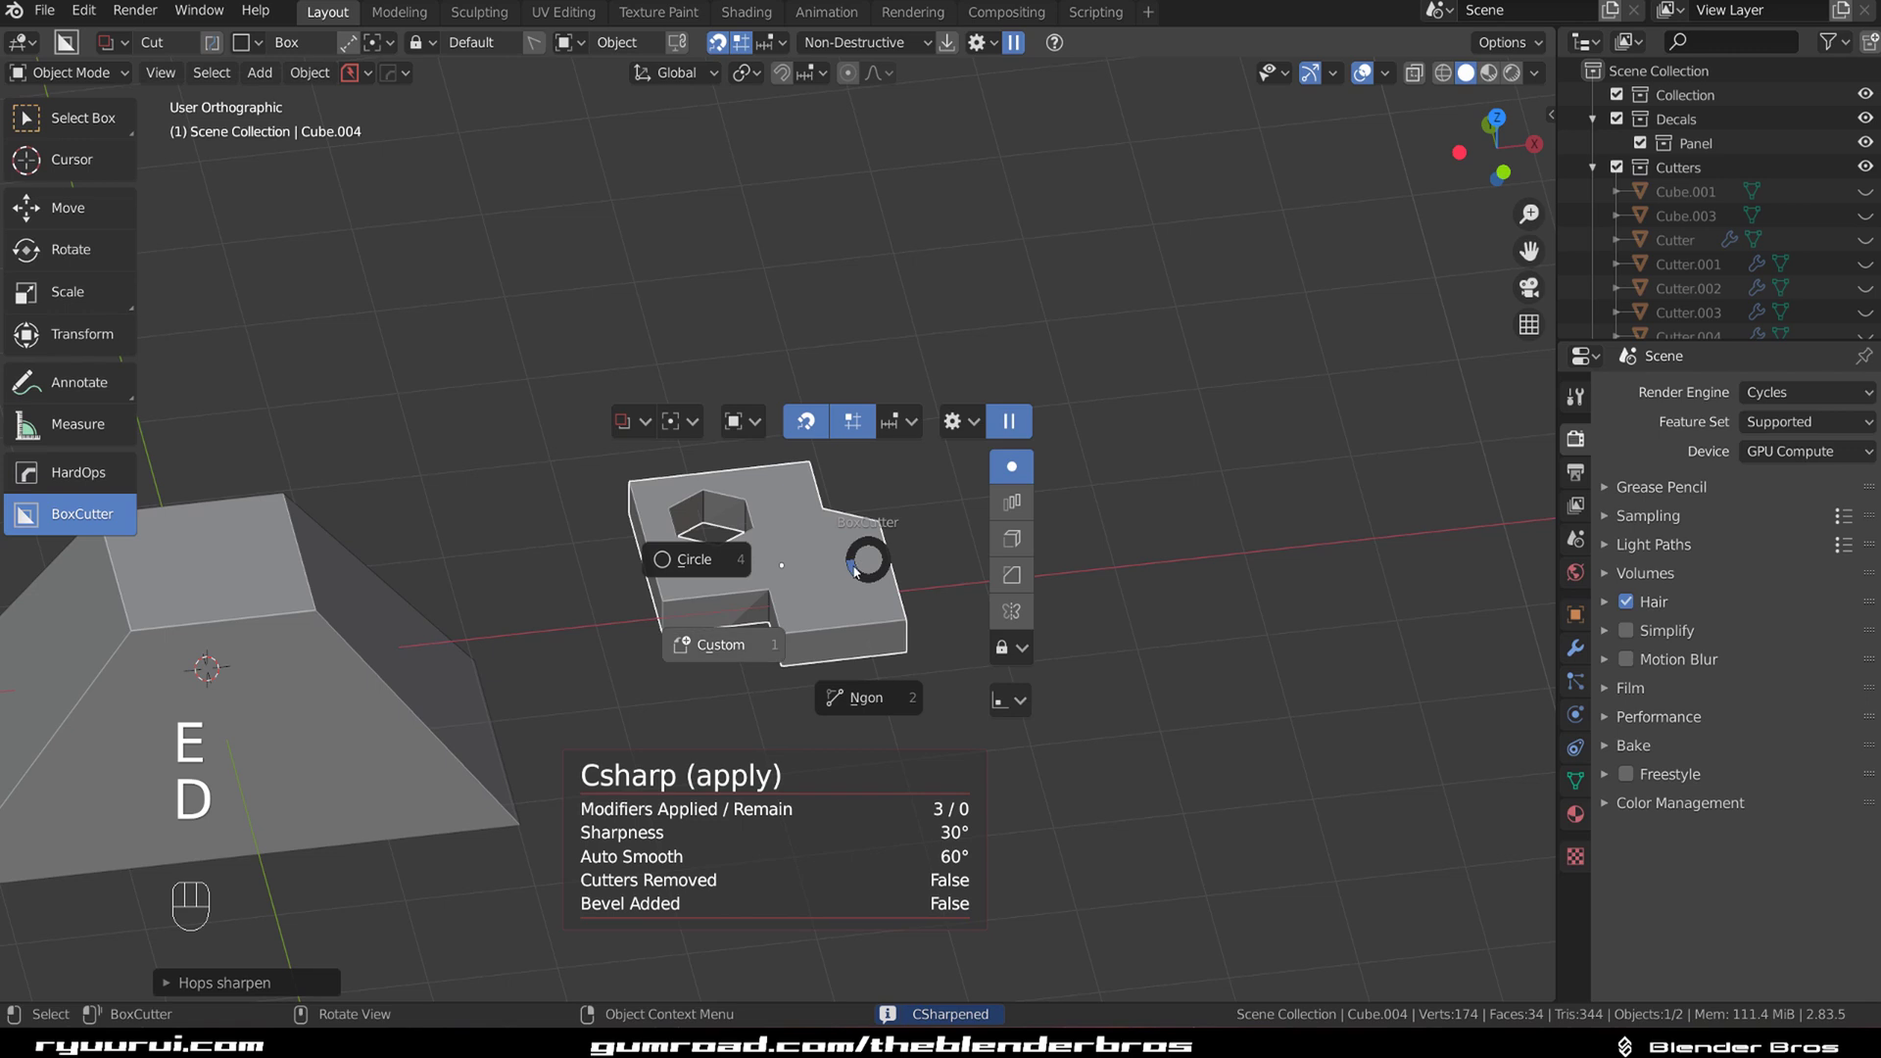
left_click(720, 647)
middle_click_drag(782, 610, 819, 550, "shift")
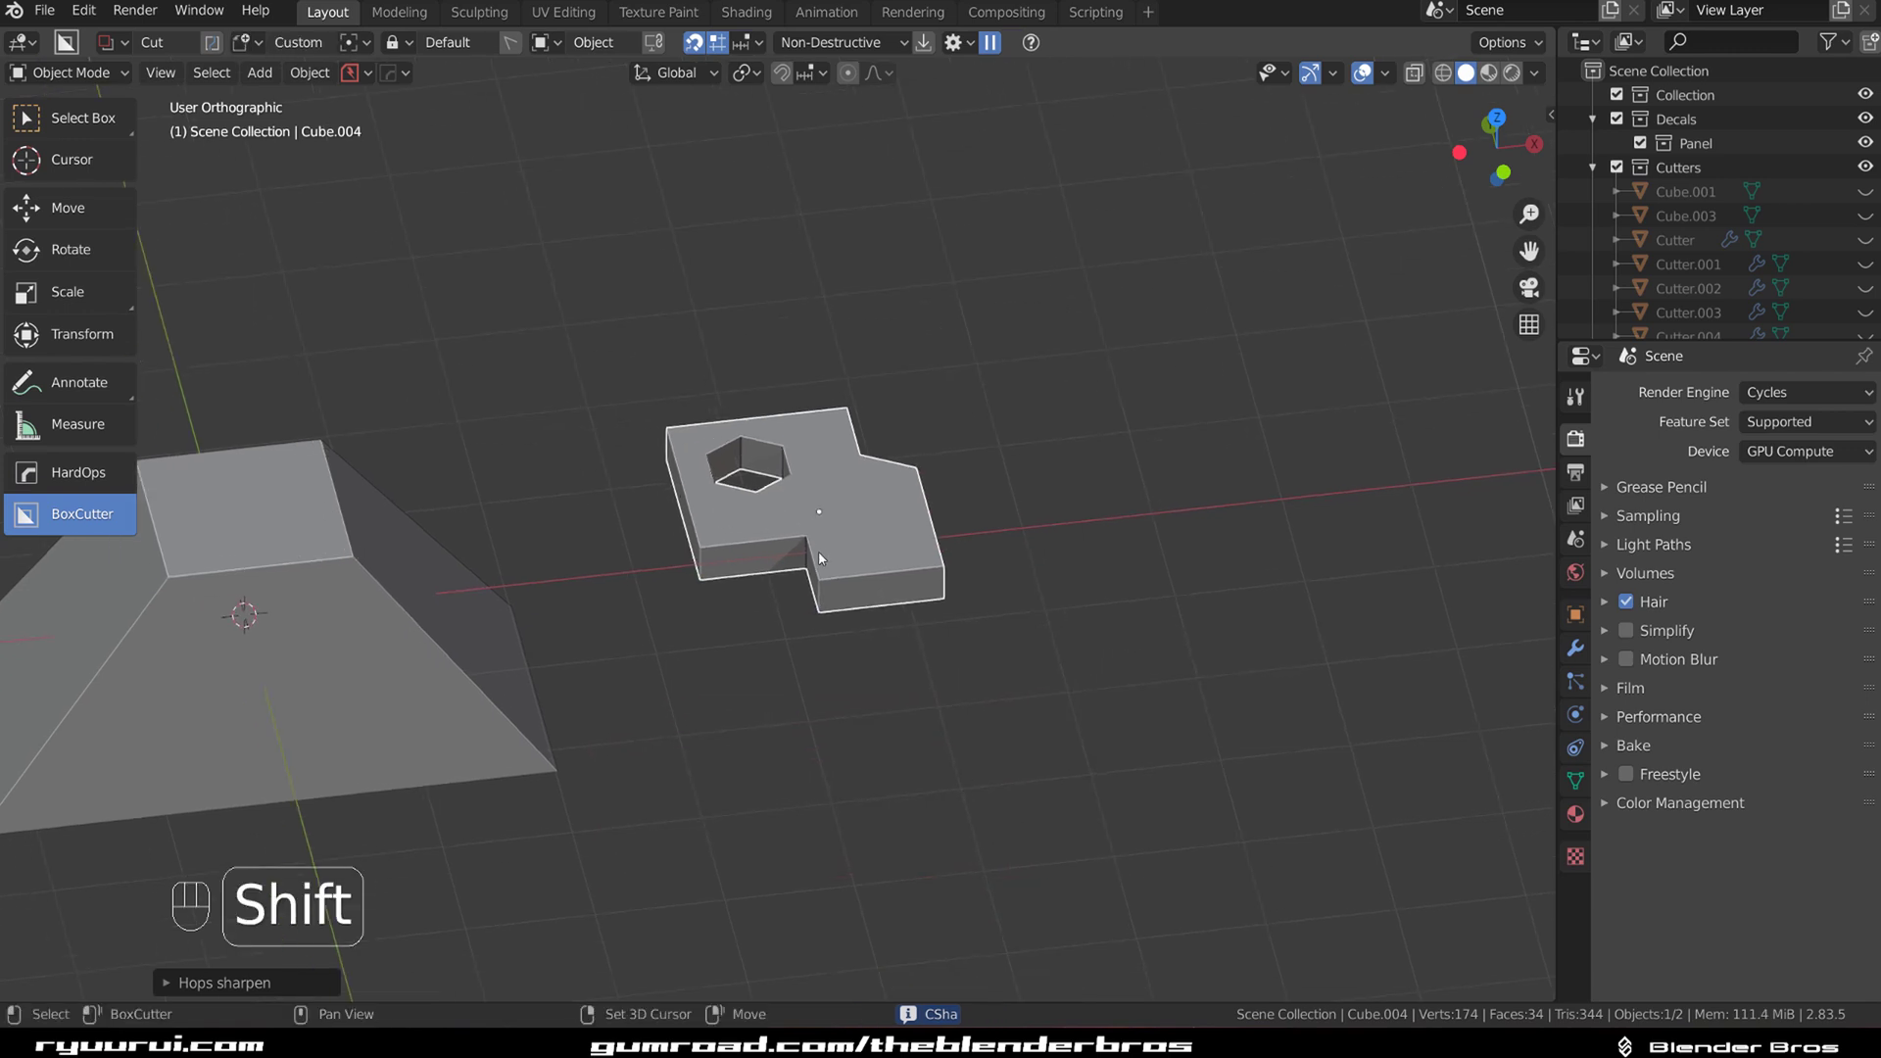
key("KP_5")
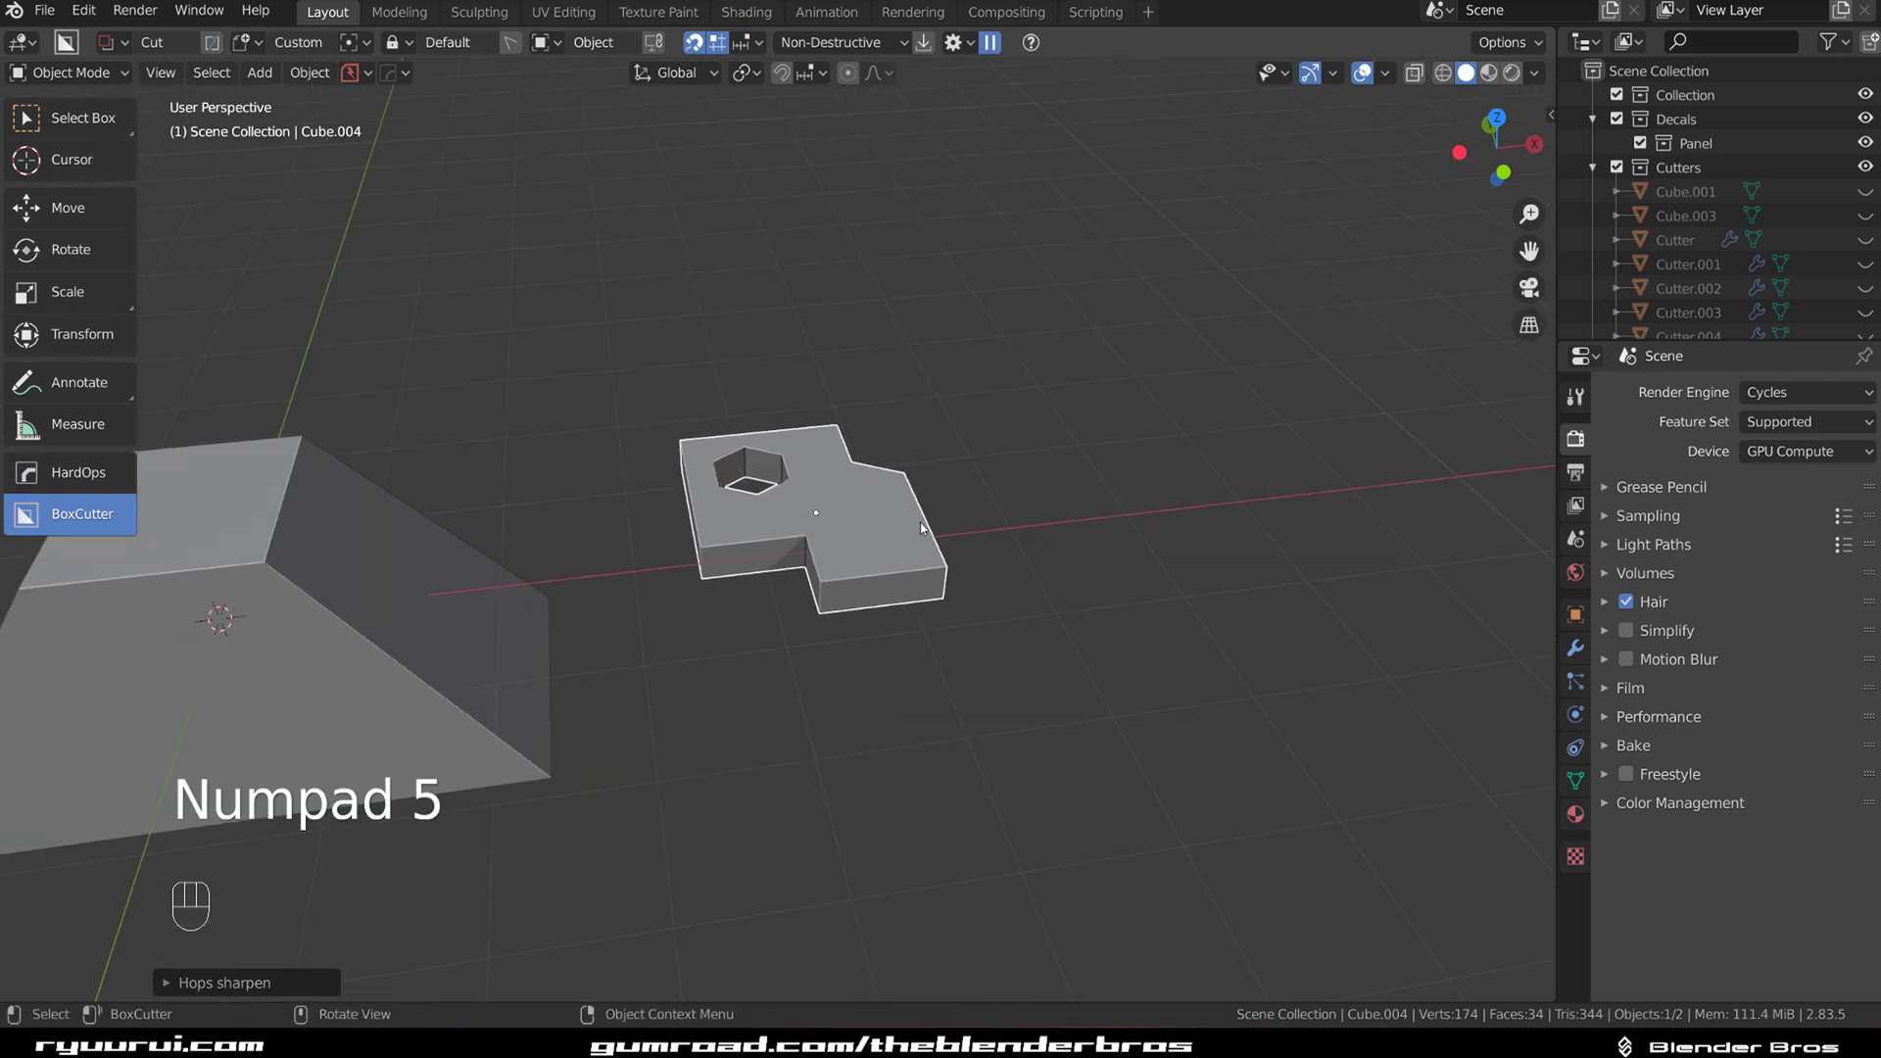
key("c")
mouse_move(461, 511)
middle_mouse_down("shift")
mouse_move(731, 539)
mouse_move(726, 559)
middle_mouse_up("shift")
left_click(705, 551)
Step: Draw the slab's outline across the trapezoid's top face as a knife cut
scroll(705, 551, "up", 2)
left_click_drag(710, 536, 839, 585)
key("Escape")
key("d")
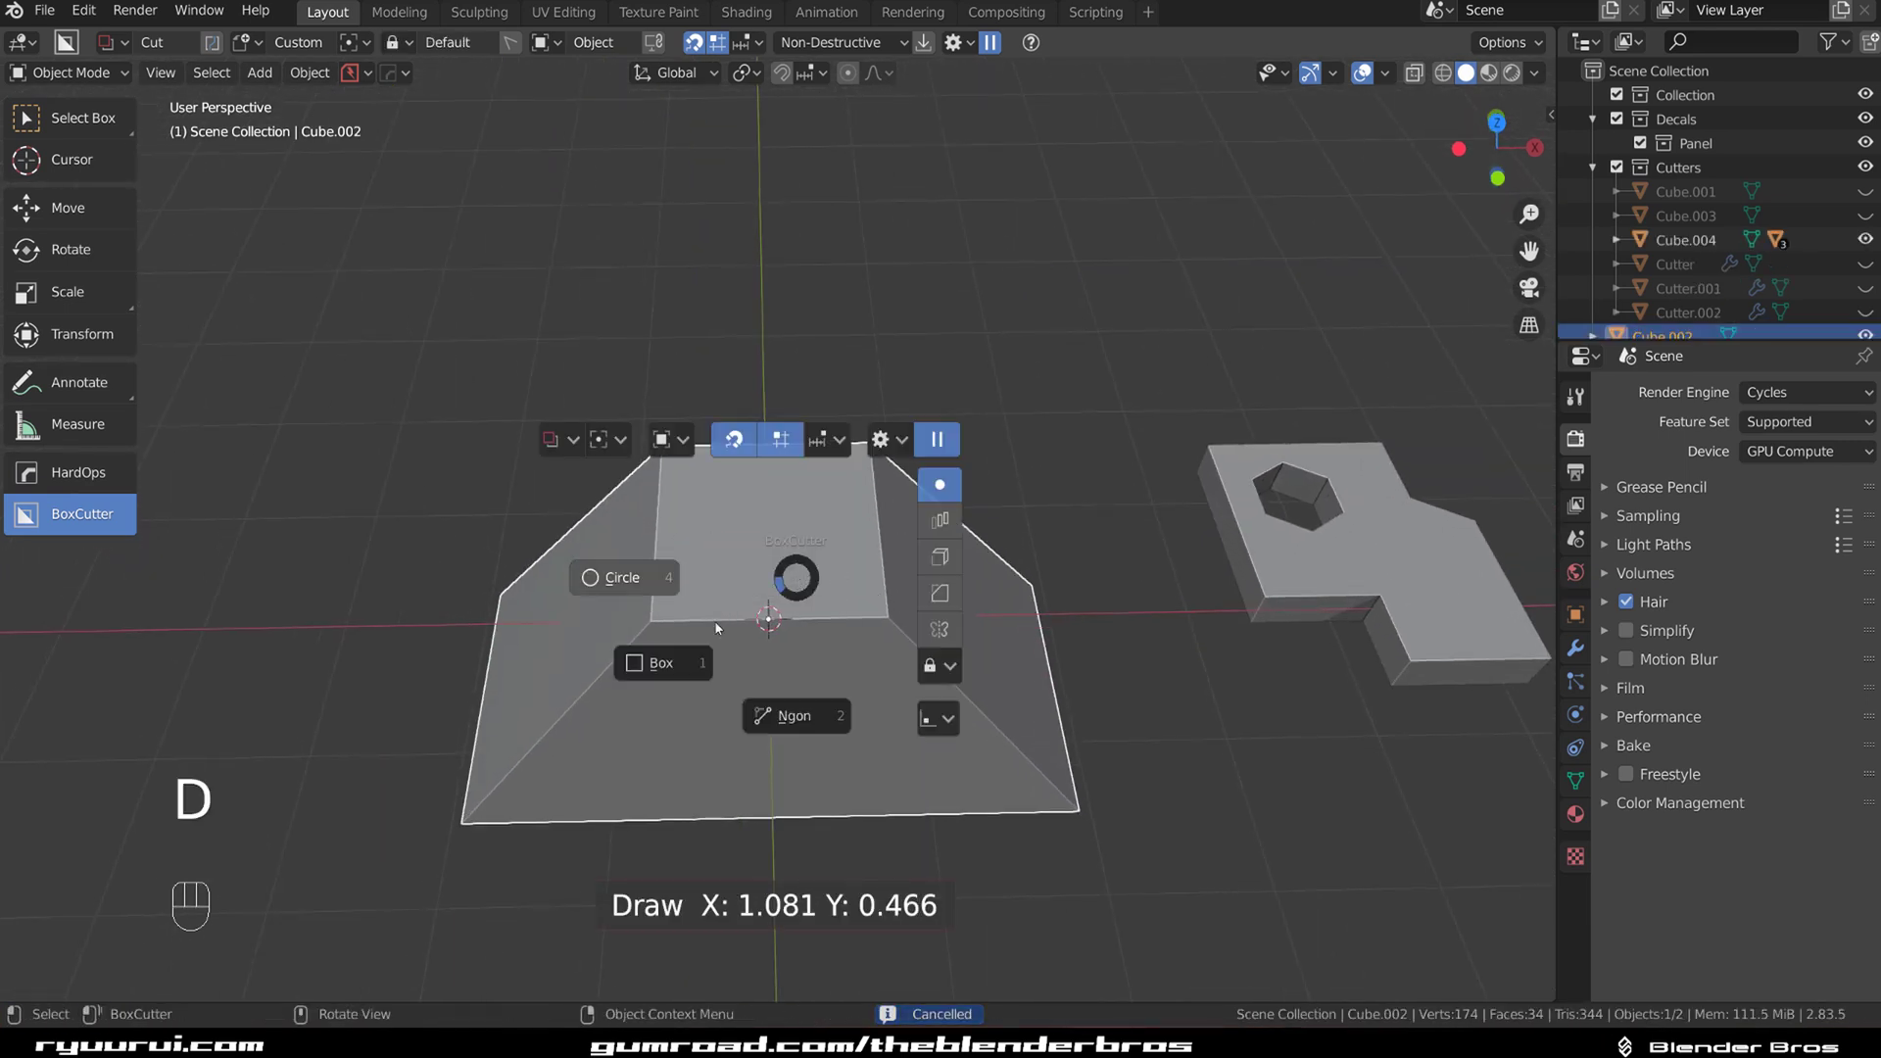
key("shift+v")
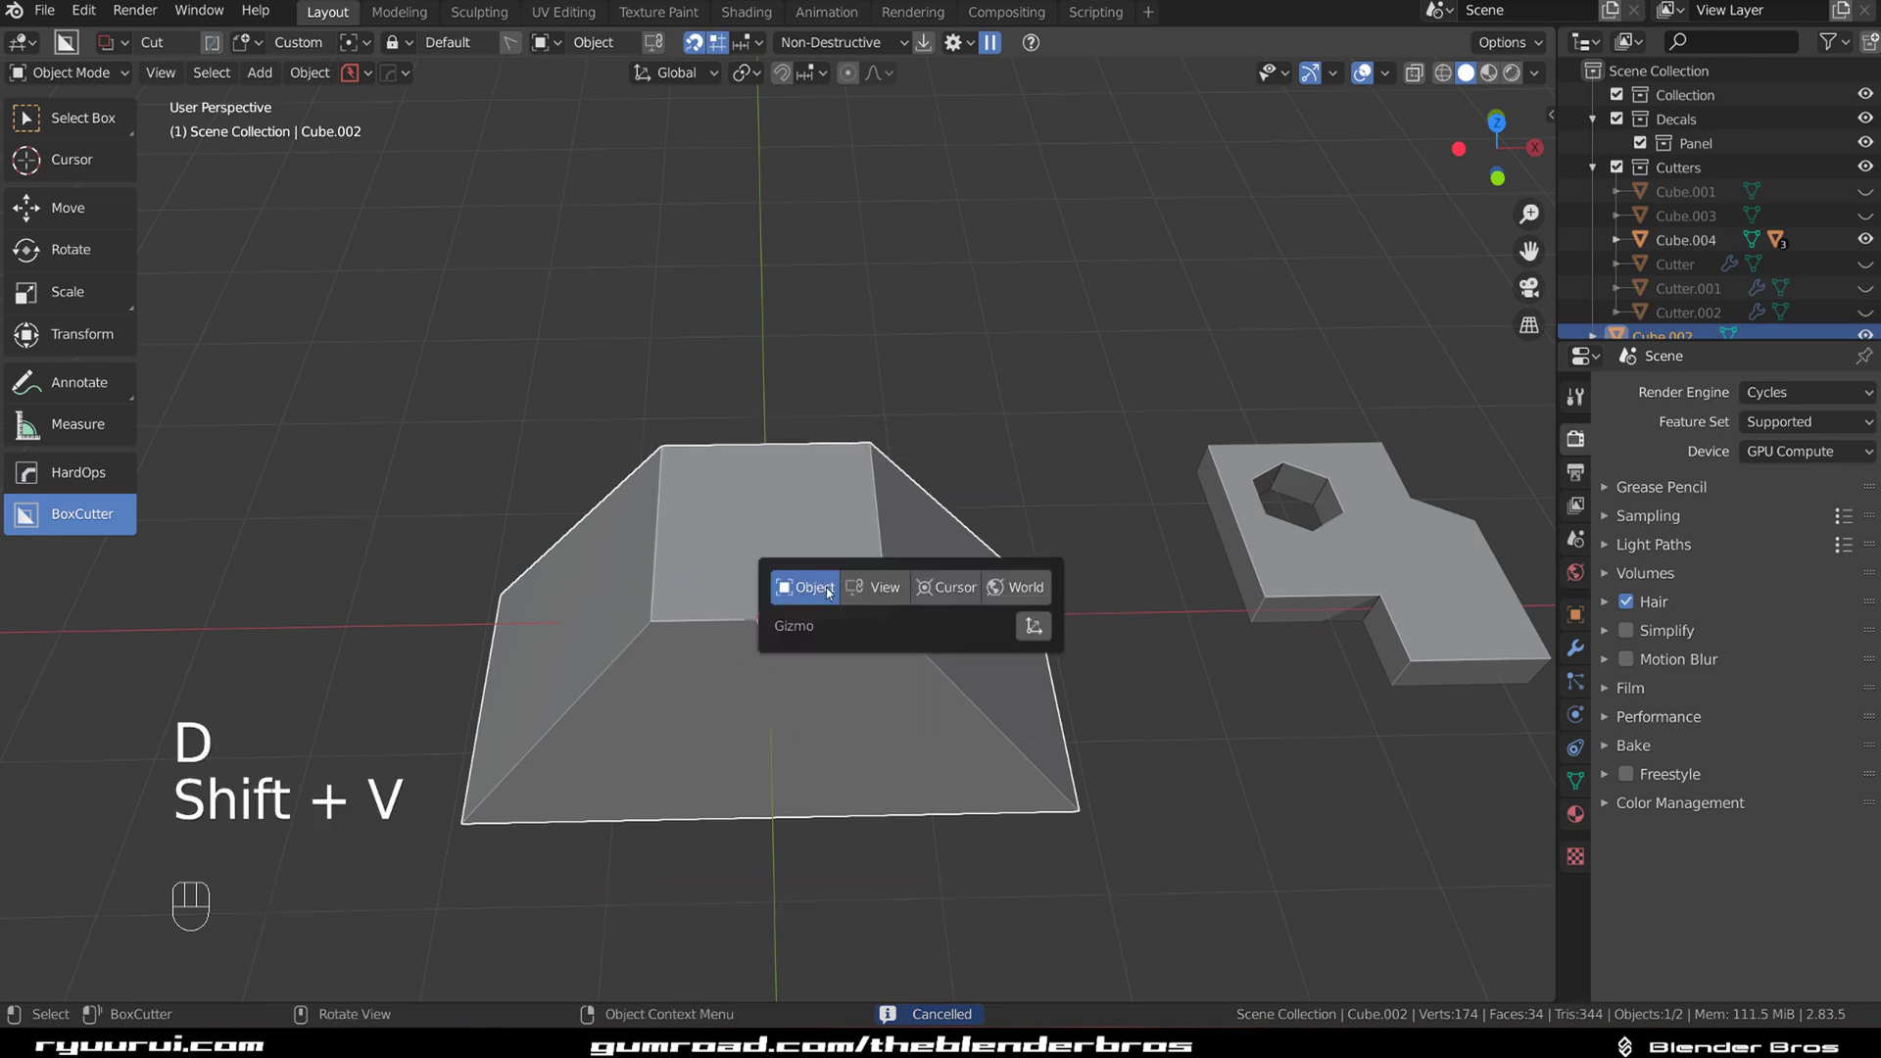
left_click(828, 592)
scroll(738, 521, "up", 2)
left_click_drag(691, 480, 957, 602)
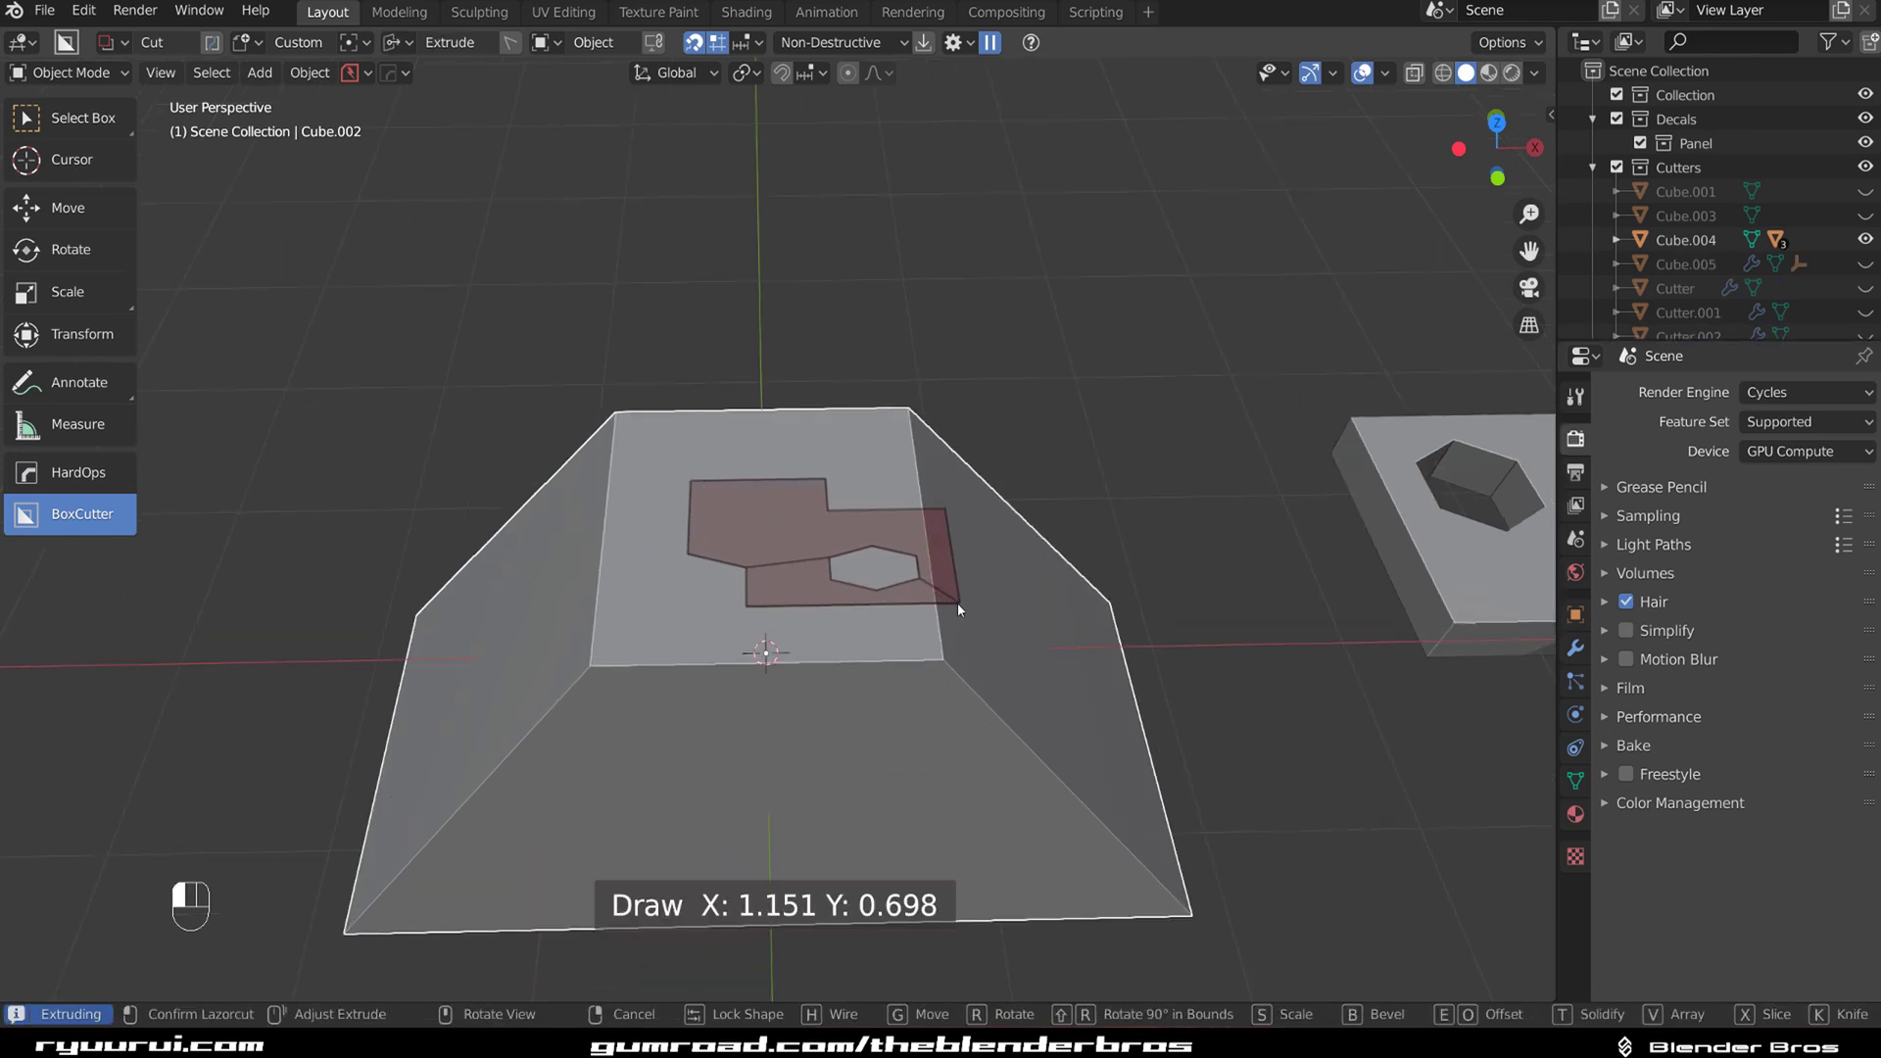
key("k")
left_click(946, 668)
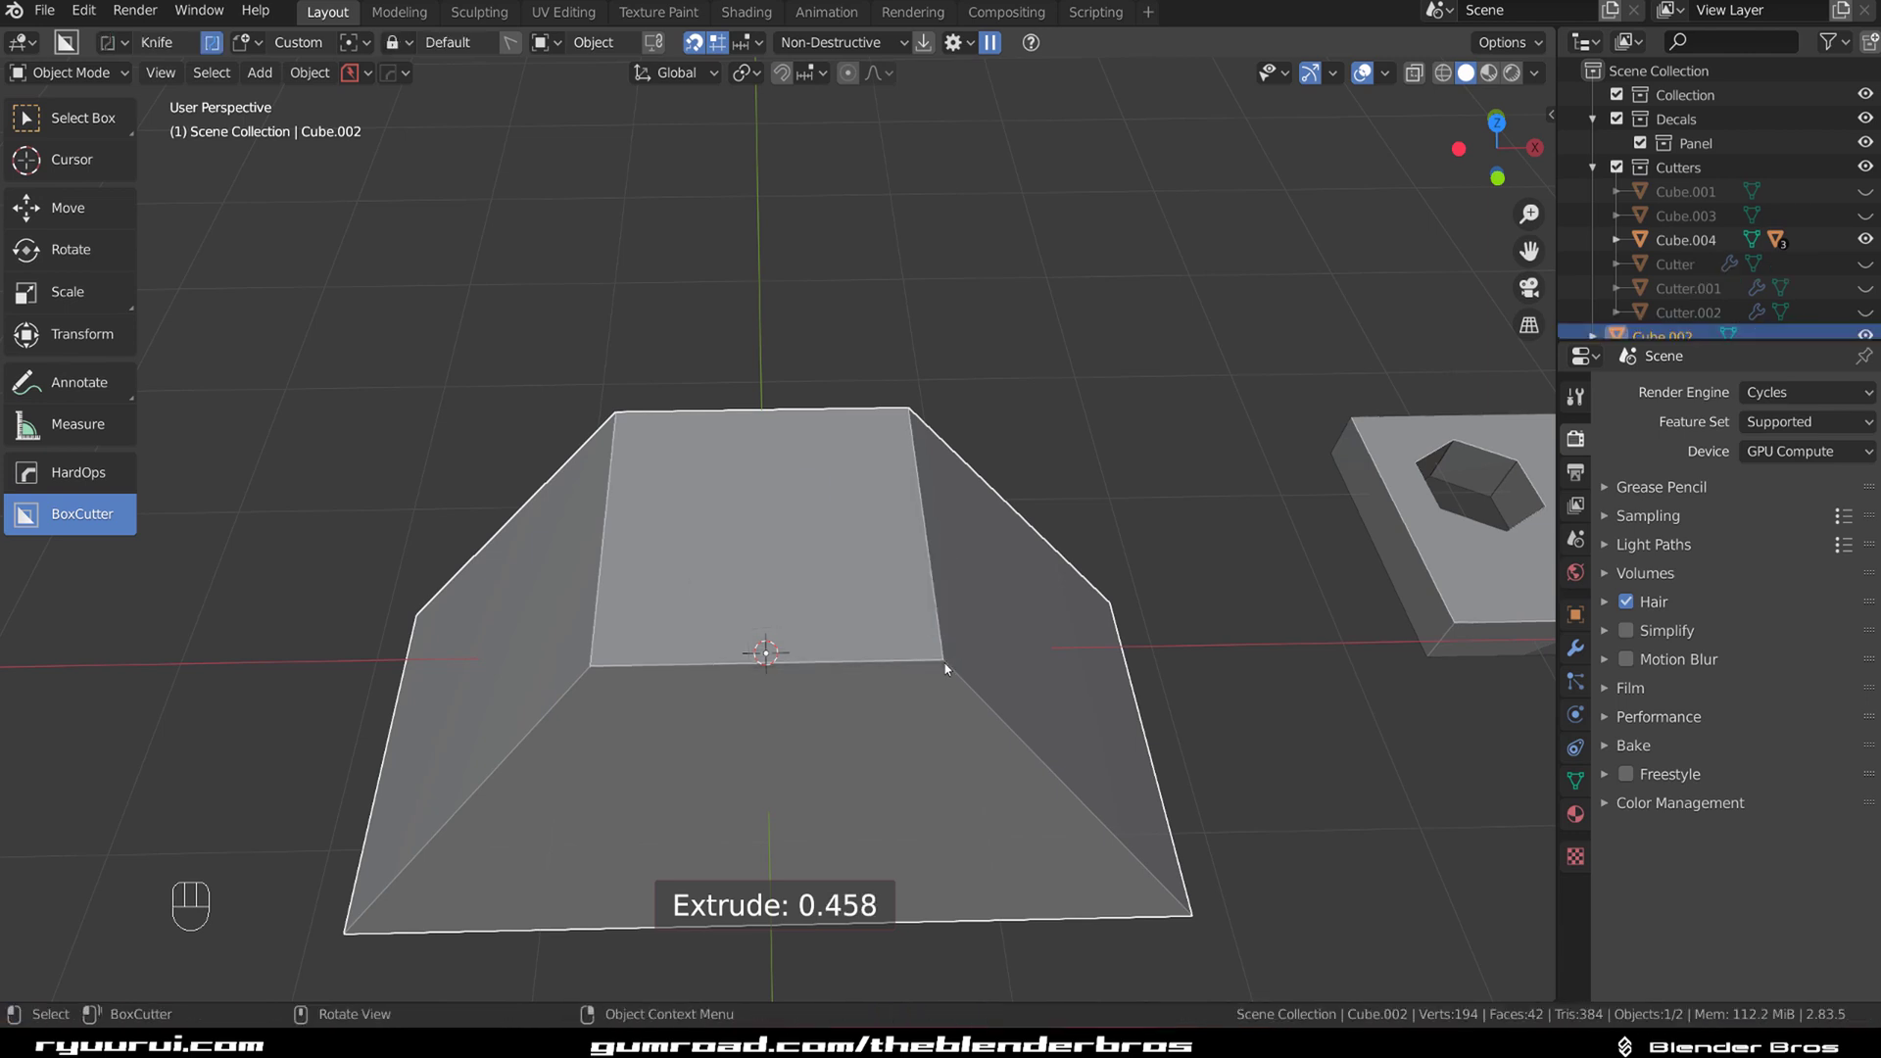
Step: Inspect the knifed edges on the trapezoid block in Edit Mode
key("Tab")
middle_click_drag(899, 576, 987, 637)
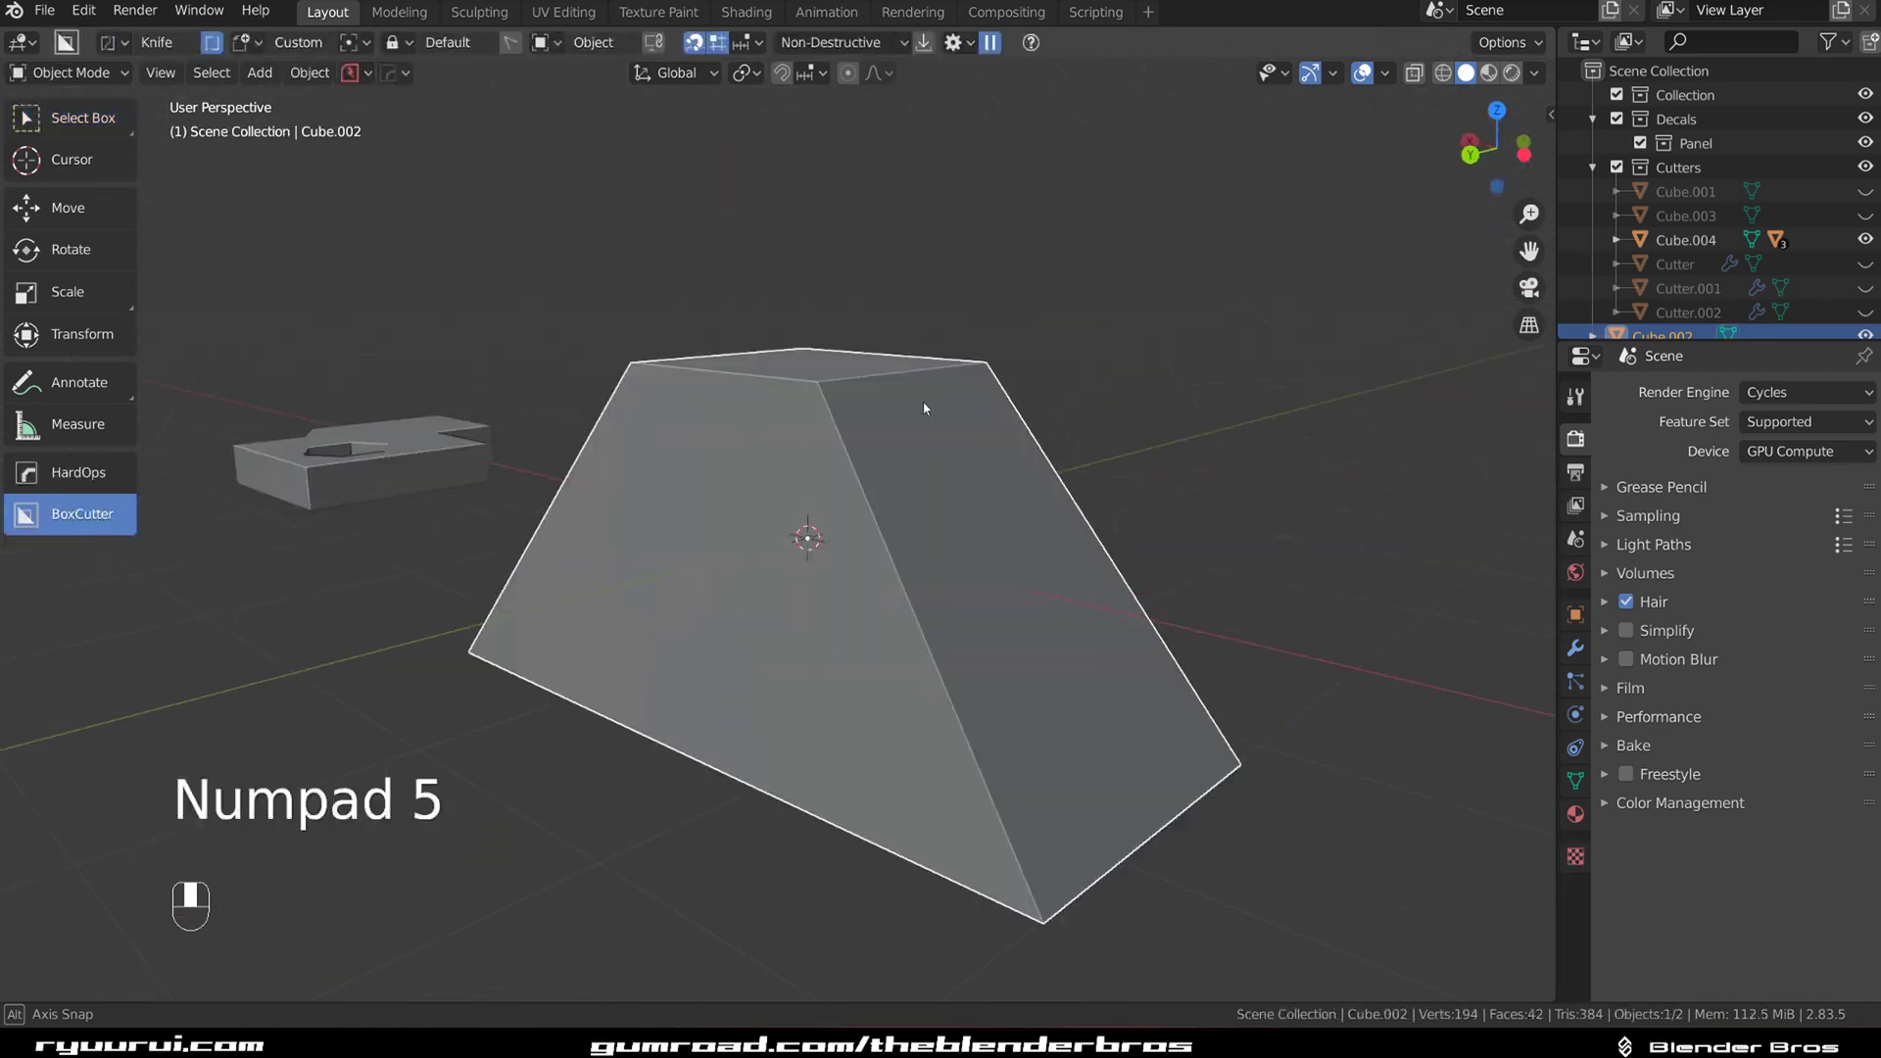
middle_click_drag(928, 407, 1135, 447)
scroll(907, 487, "up", 2)
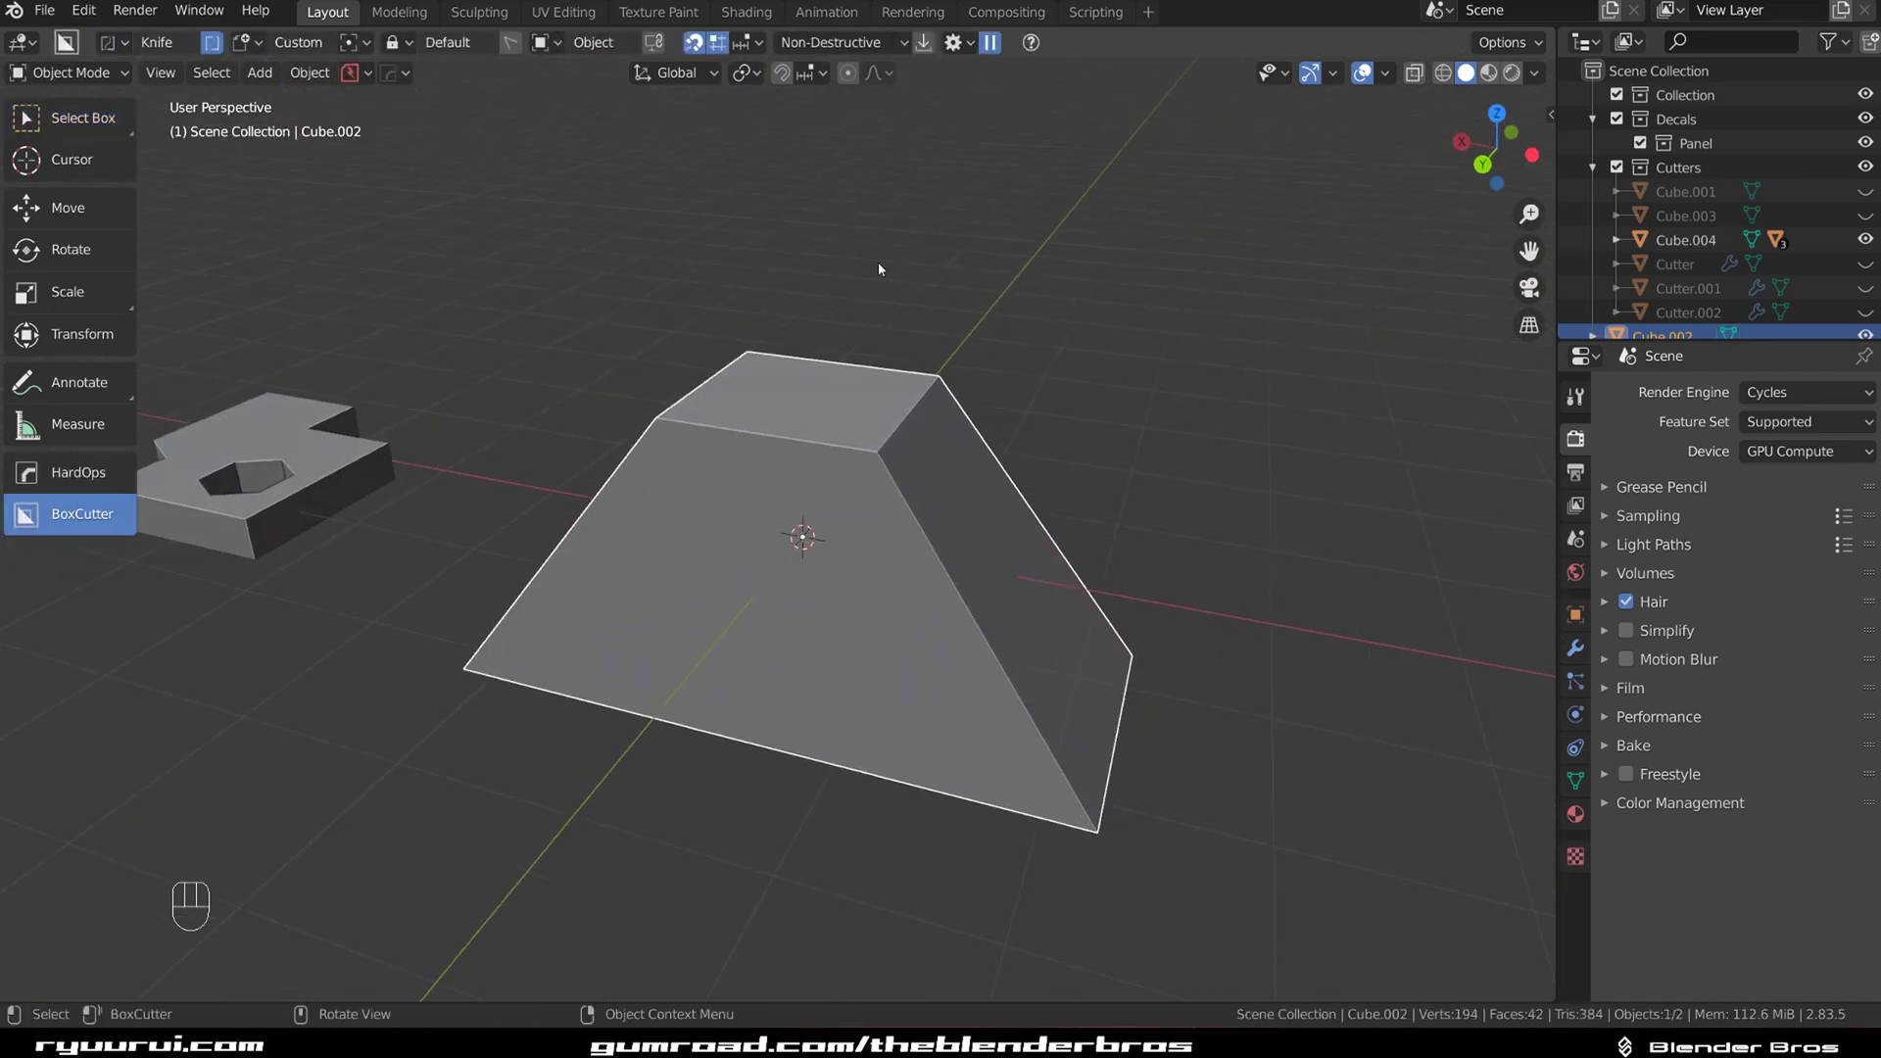
middle_click_drag(675, 534, 810, 510)
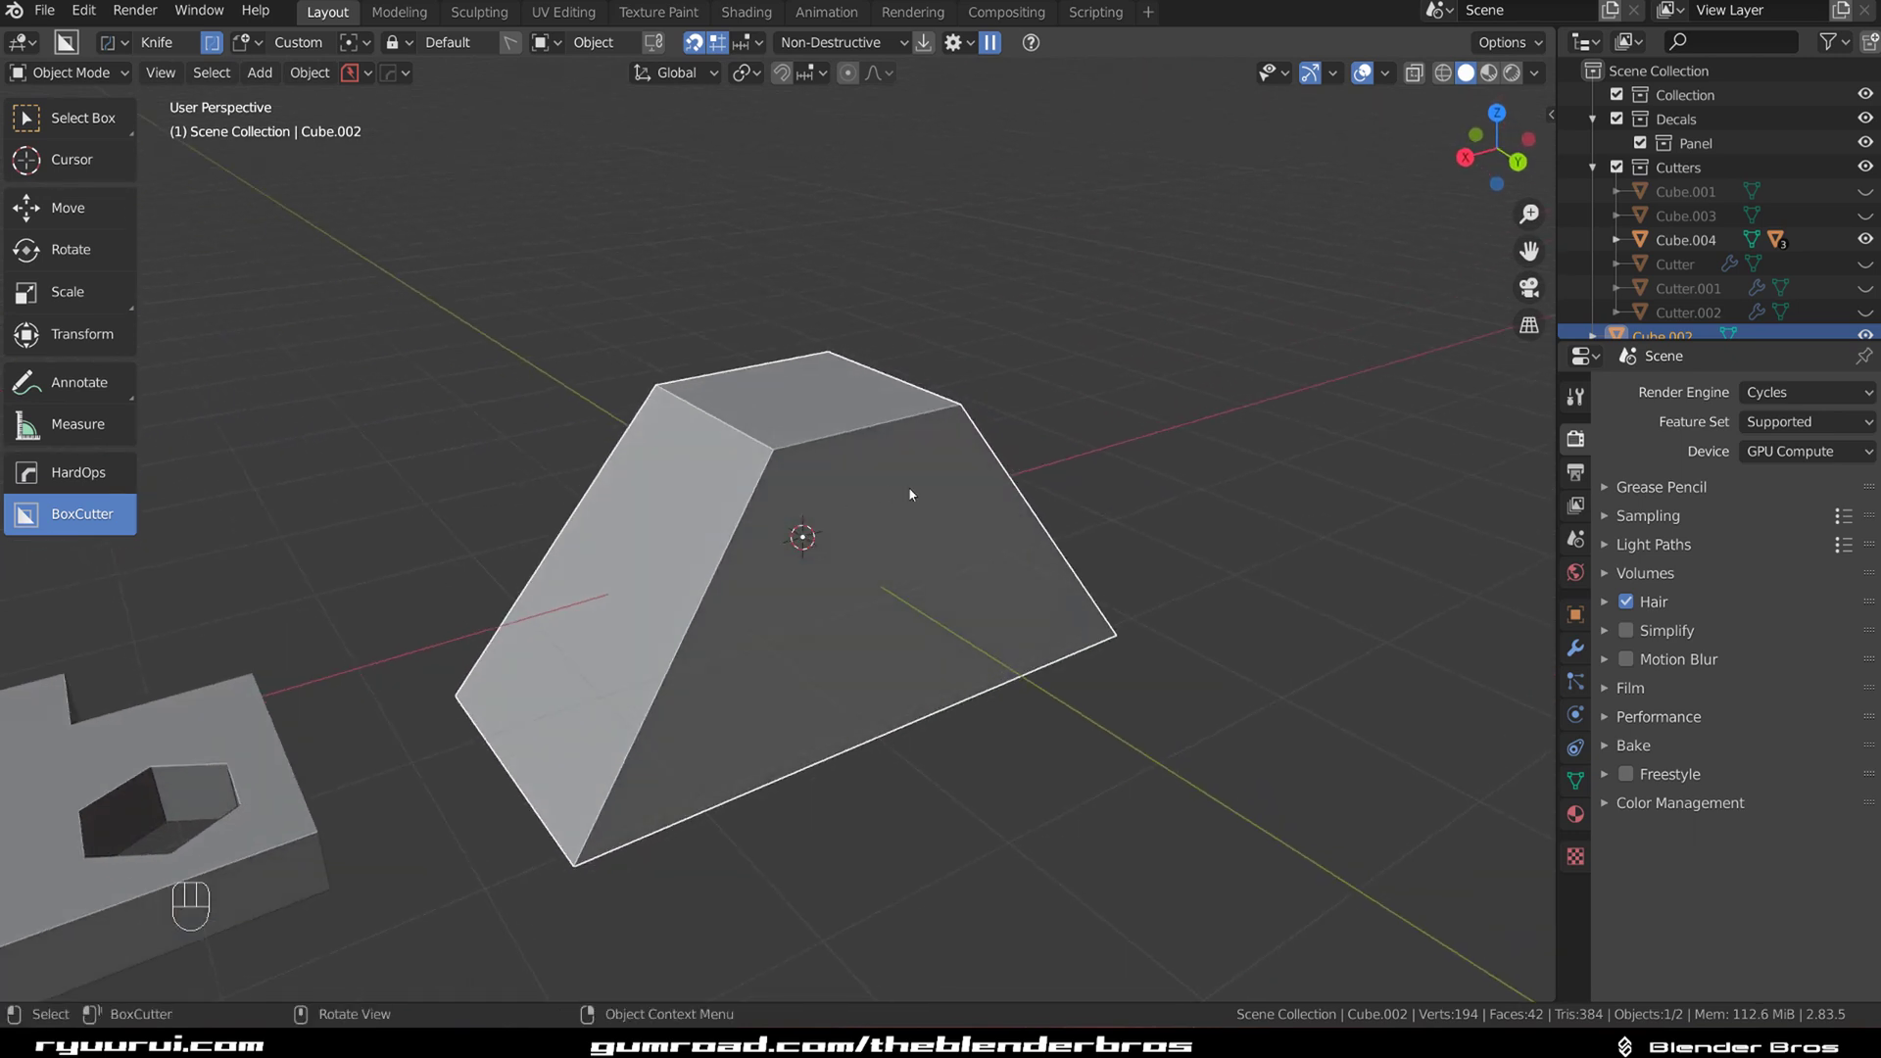
scroll(570, 546, "down", 3)
middle_click_drag(570, 546, 907, 497, "shift")
Step: Rotate the hexagon-holed plate 90° about X so it stands upright
left_click(866, 608)
scroll(960, 605, "up", 3)
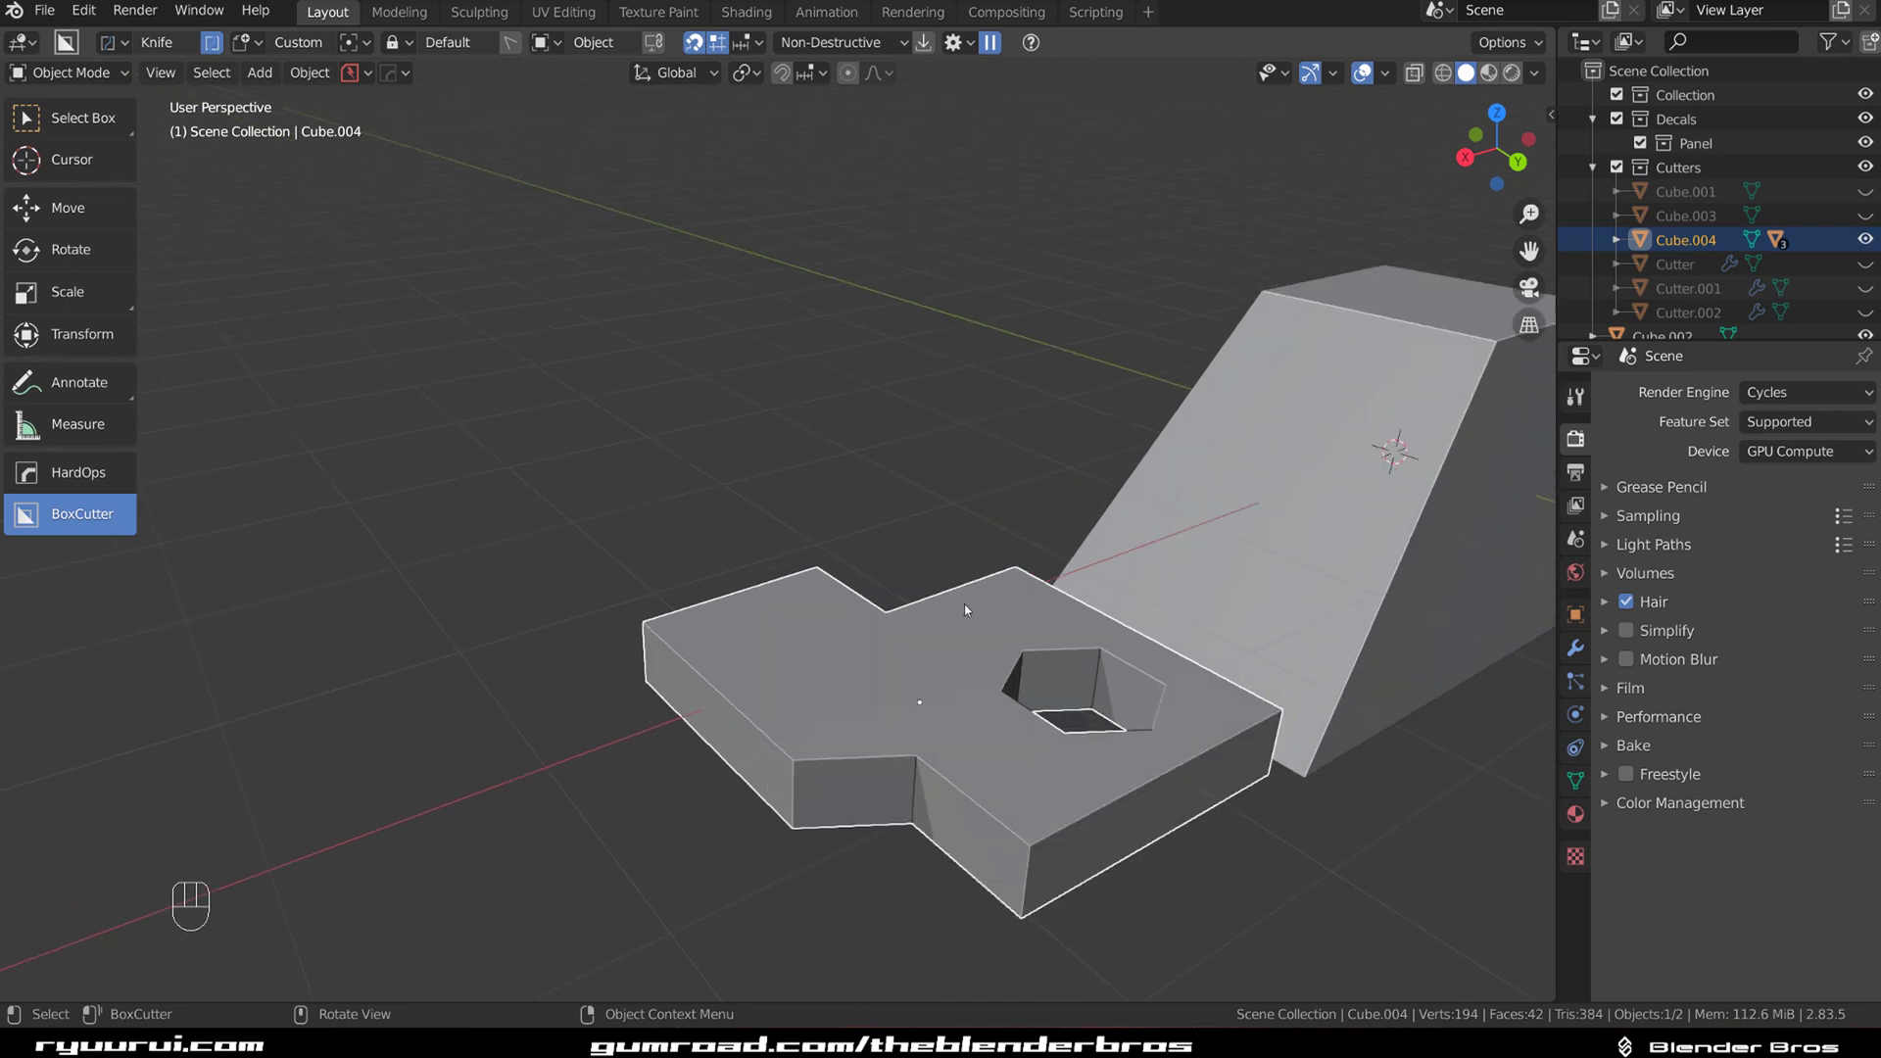
middle_click_drag(964, 603, 660, 522, "shift")
scroll(660, 526, "down", 2)
type("r")
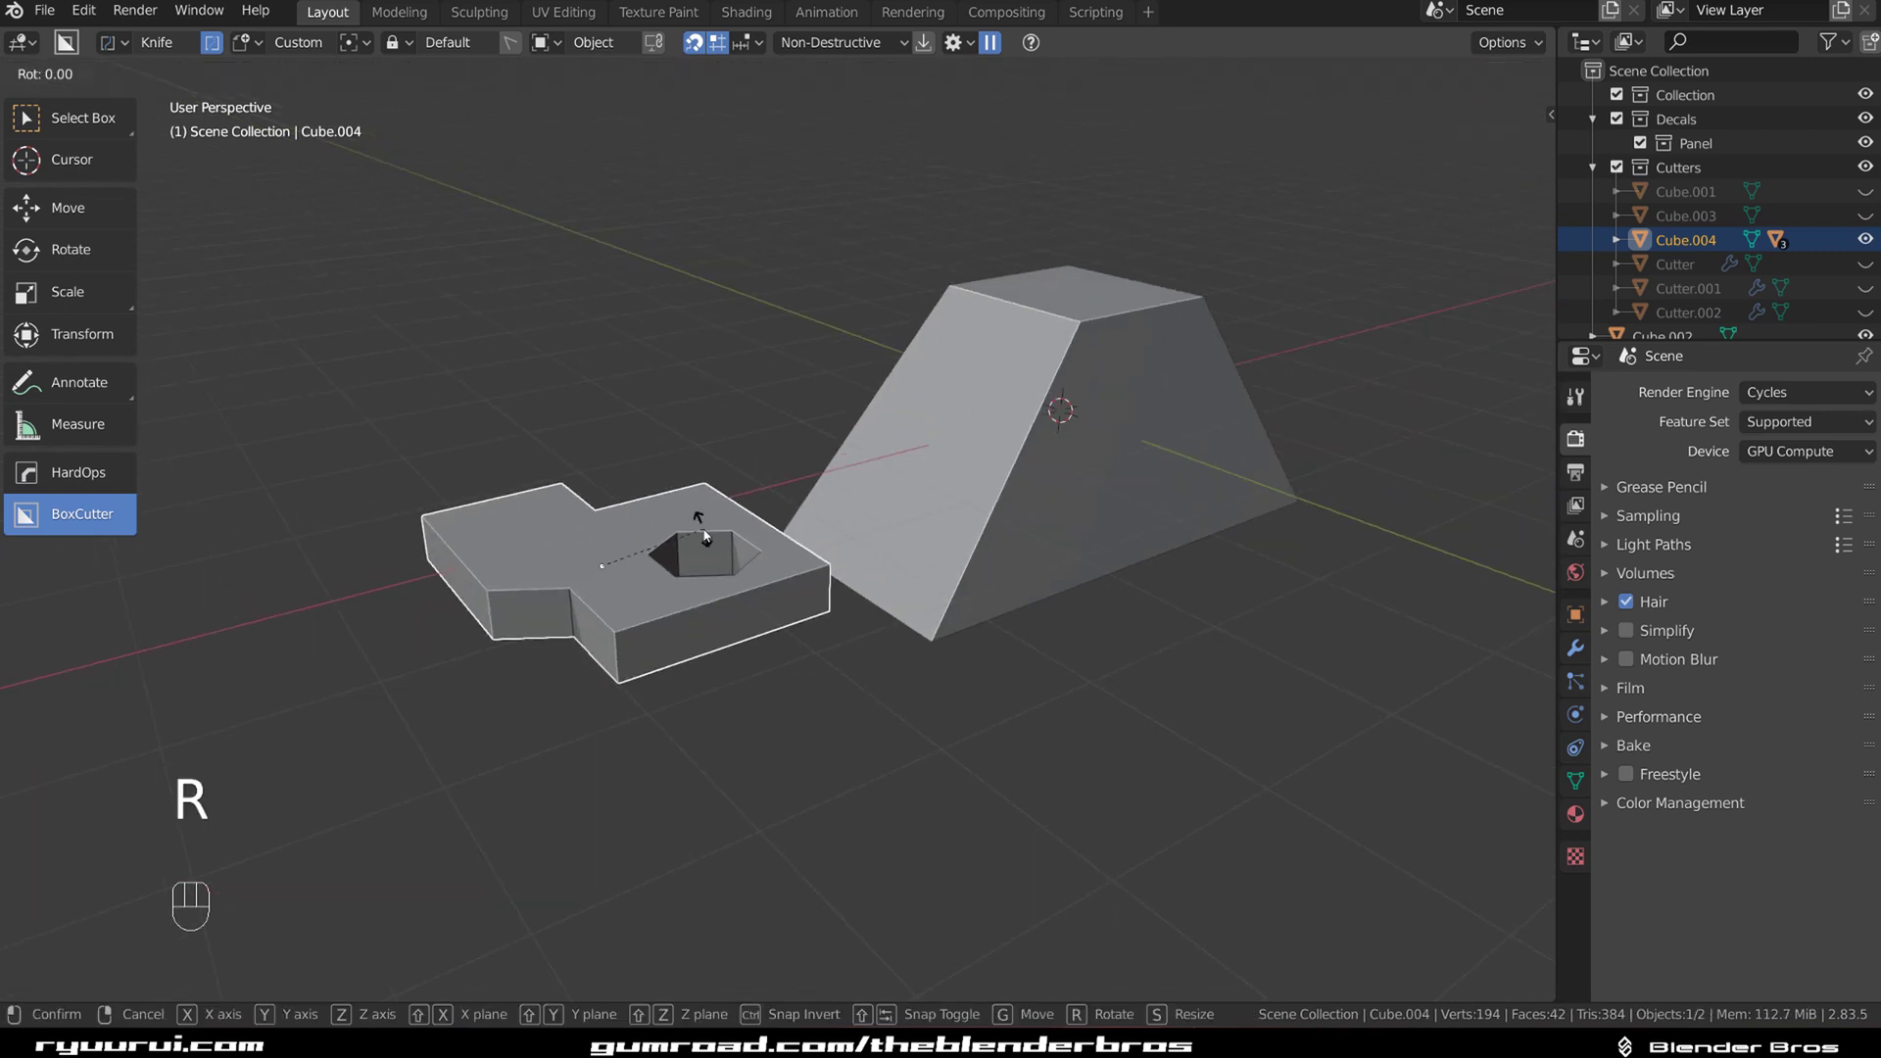
type("x90")
key("Return")
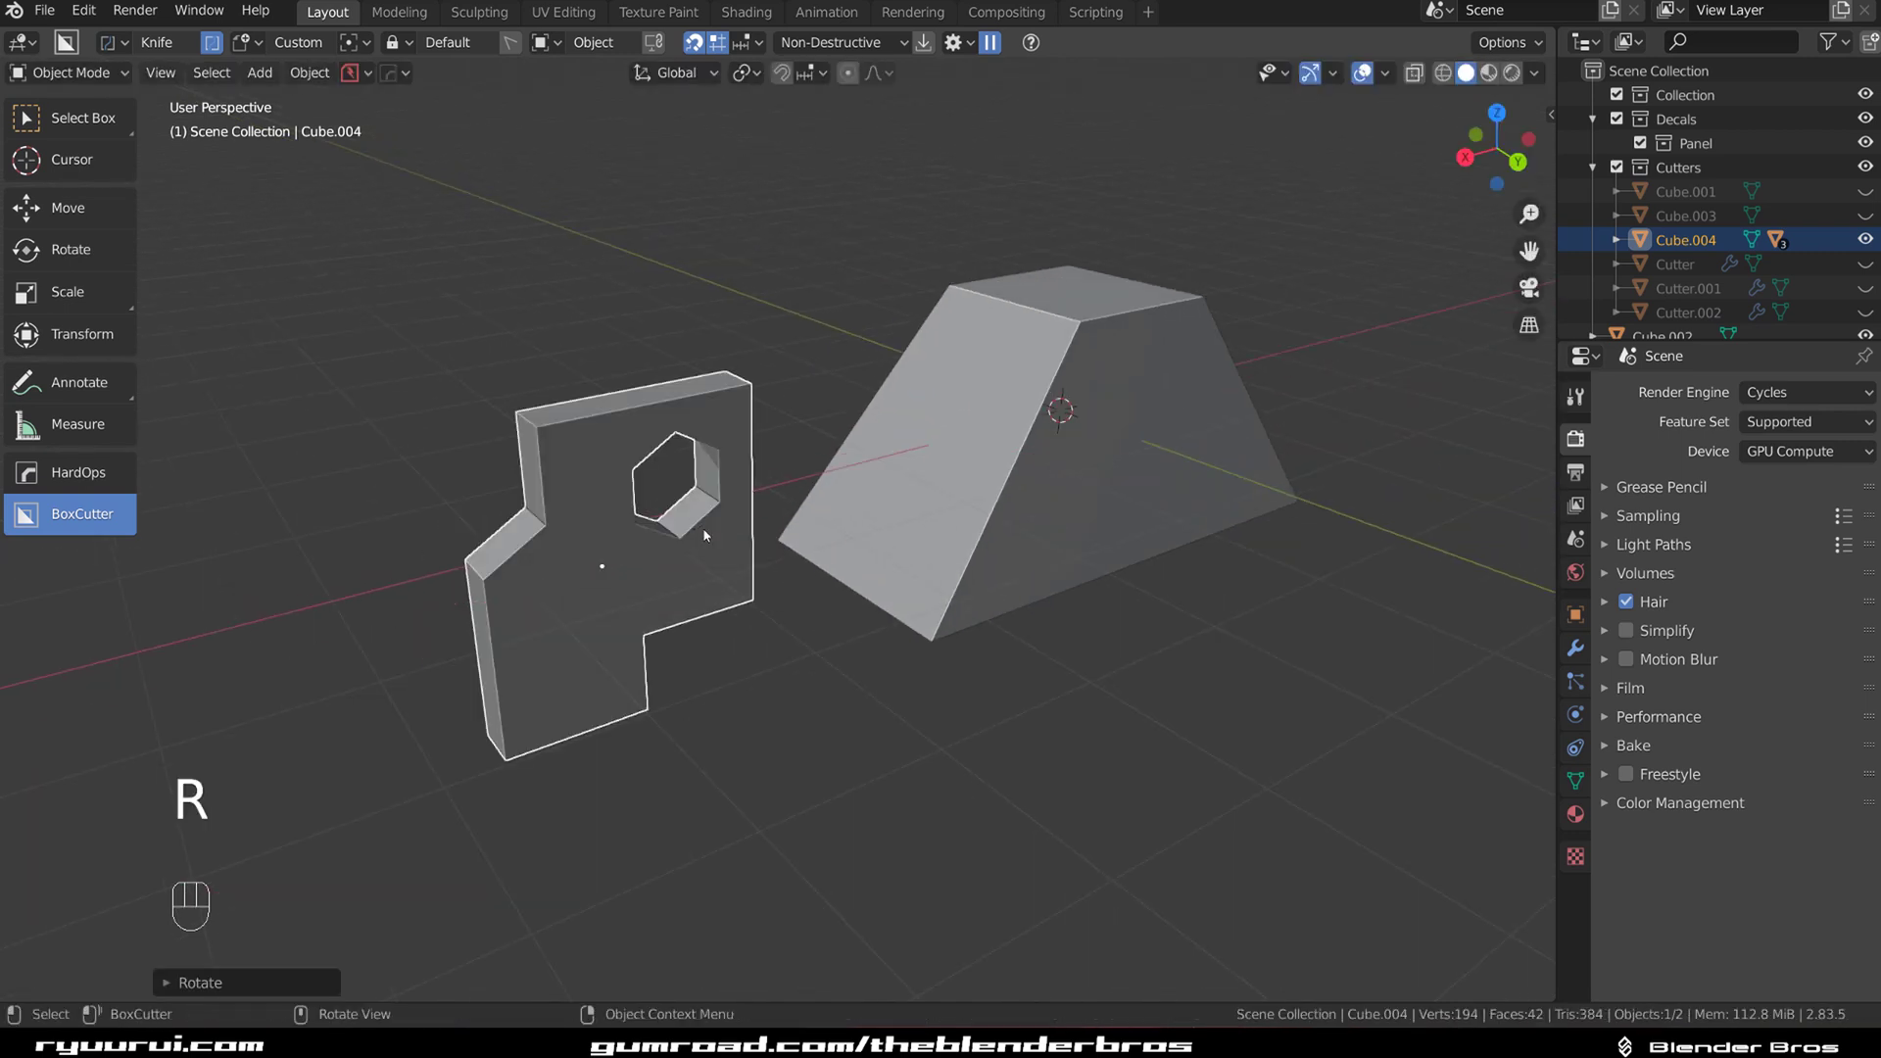
Step: Delete the trapezoid block
middle_click_drag(705, 533, 1021, 515)
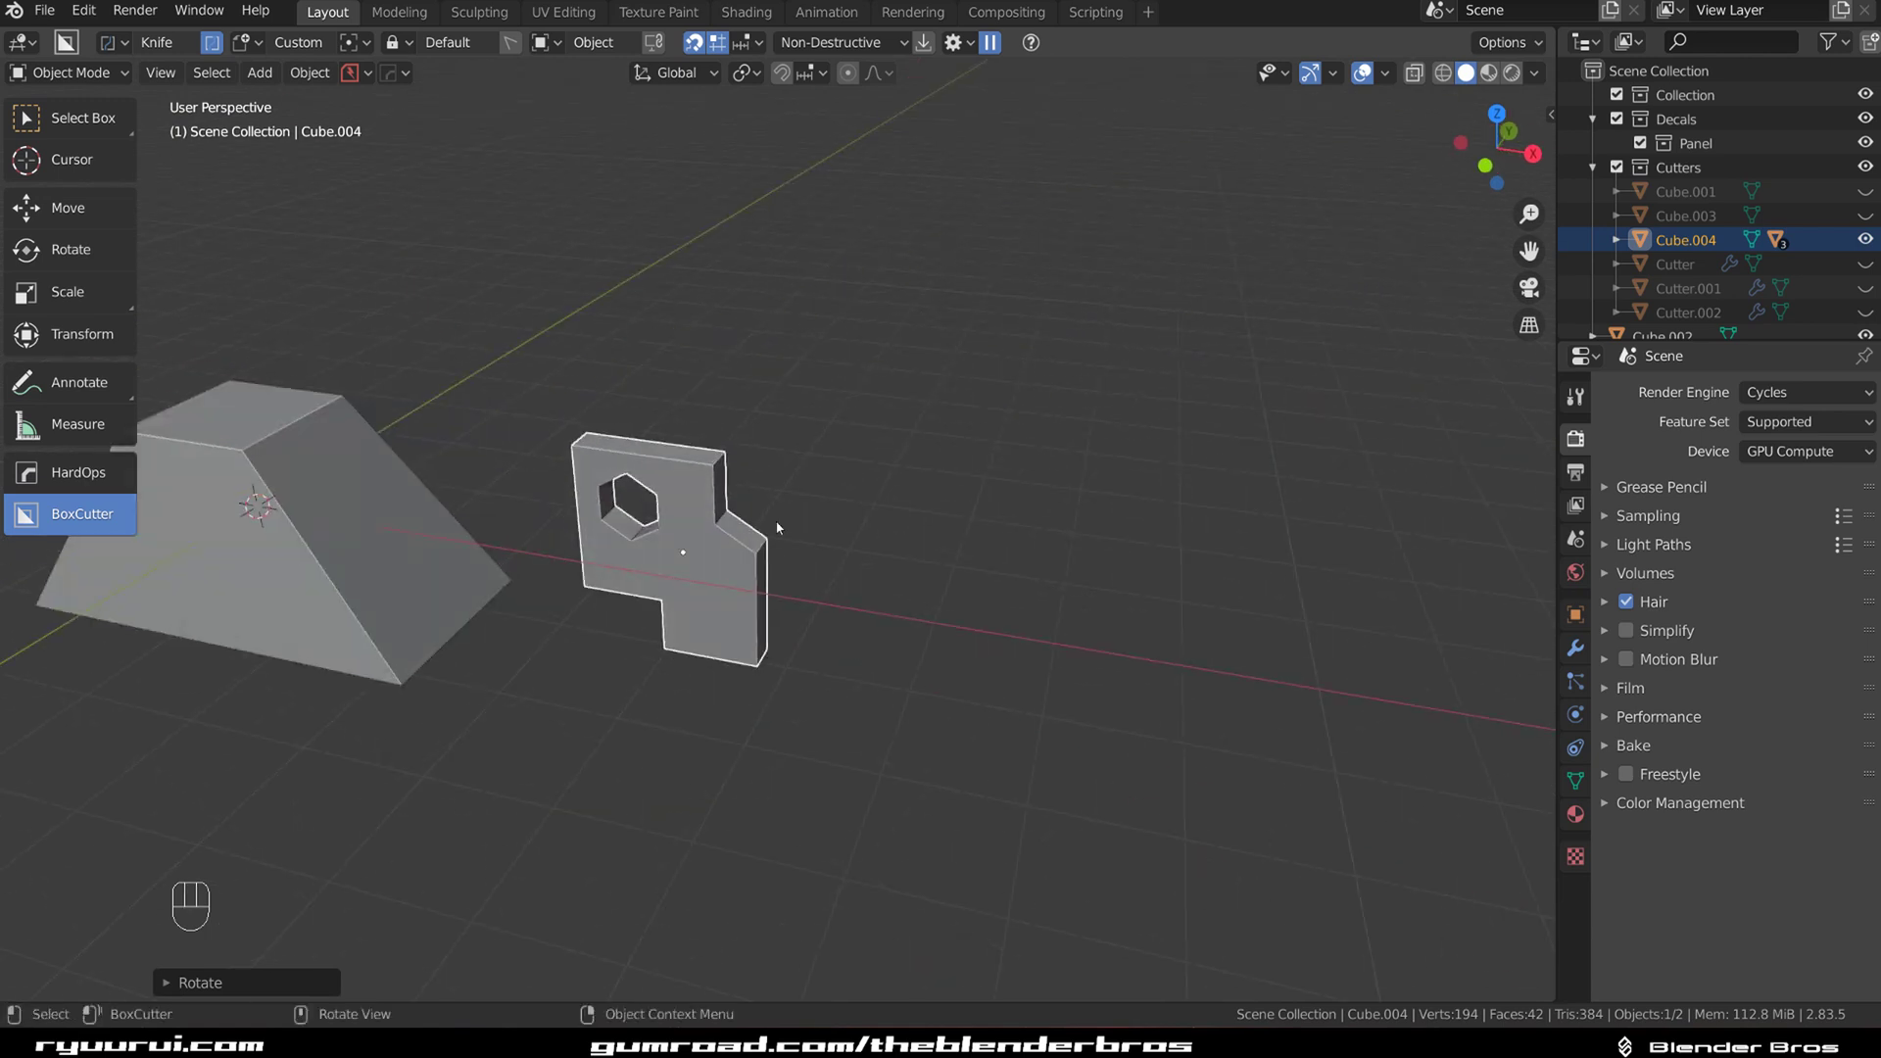
scroll(670, 525, "down", 3)
left_click(519, 513)
key("x")
left_click(654, 520)
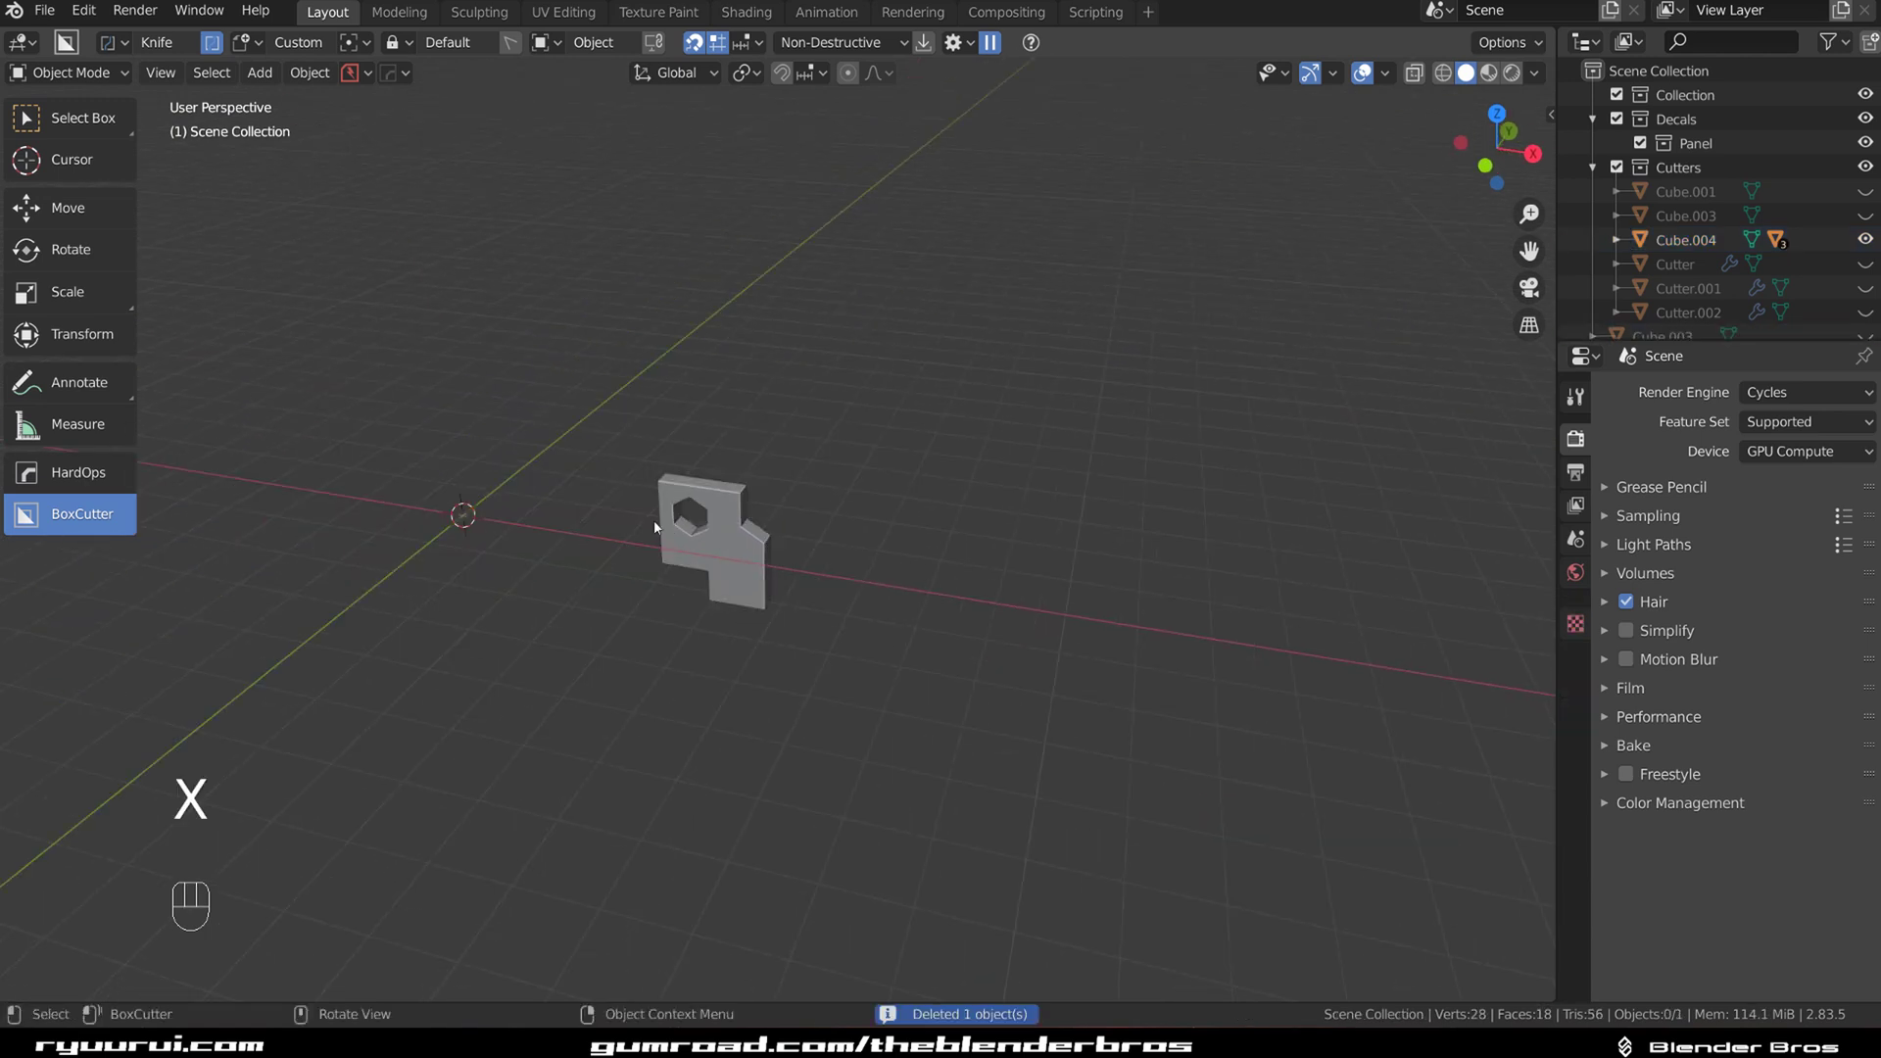
left_click_drag(655, 521, 867, 407)
Step: Move the plate off-centre in top view
key("grave")
key("grave")
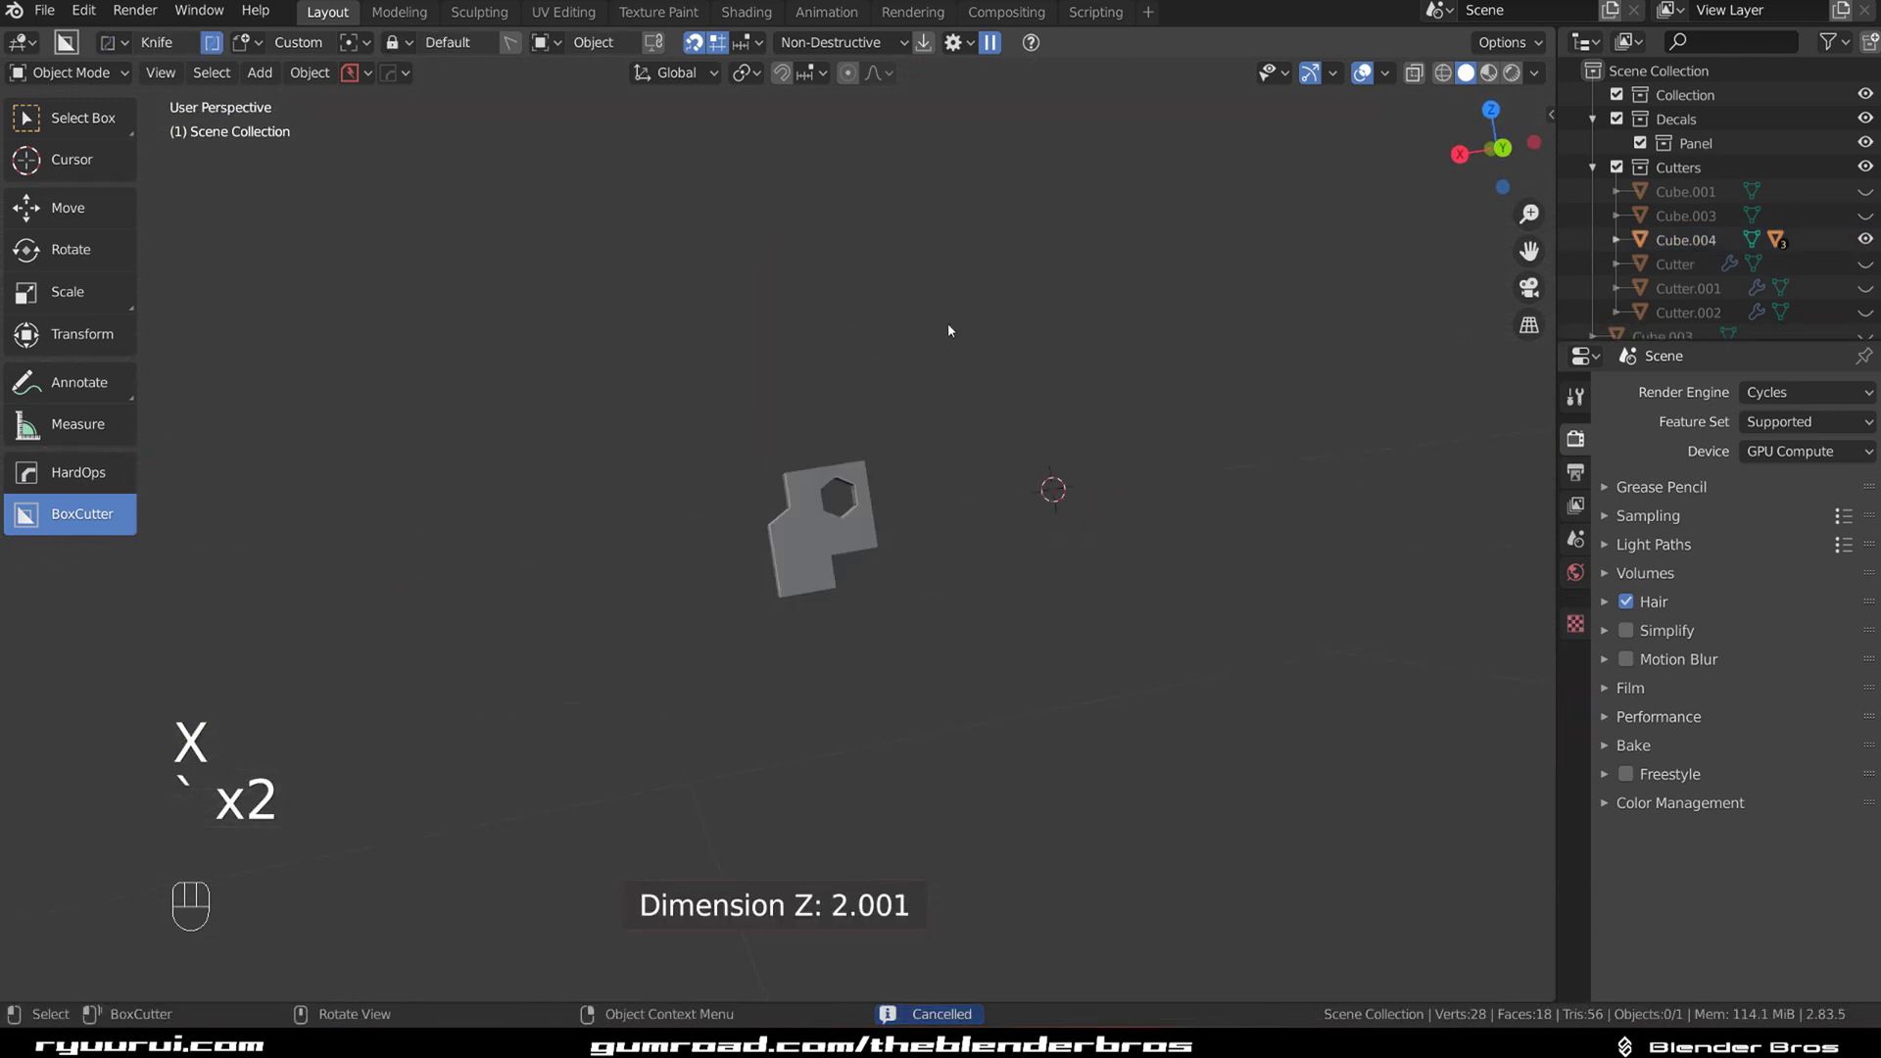
left_click(736, 558)
scroll(774, 545, "down", 3)
middle_click_drag(790, 532, 764, 451, "shift")
key("g")
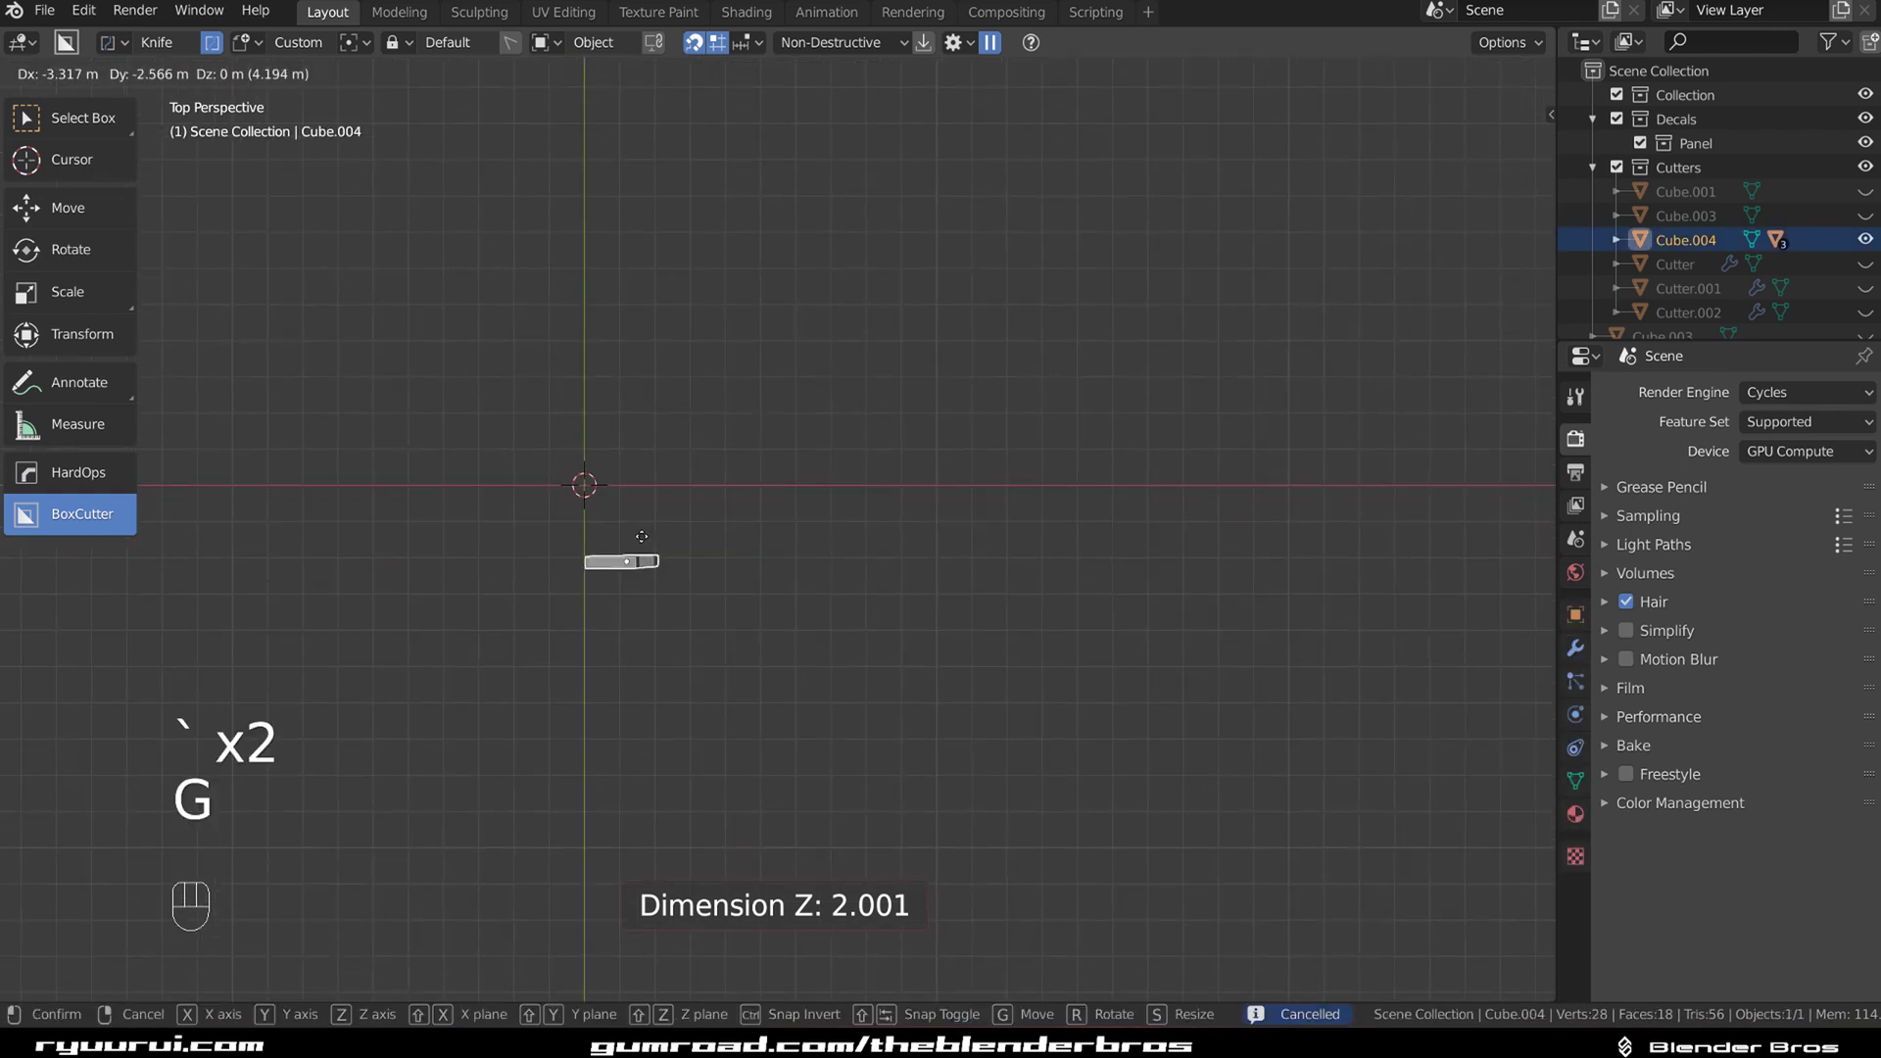
left_click(602, 539)
middle_click_drag(603, 539, 742, 448)
Step: Apply the plate's scale
key("ctrl+a")
left_click(634, 441)
scroll(641, 449, "up", 3)
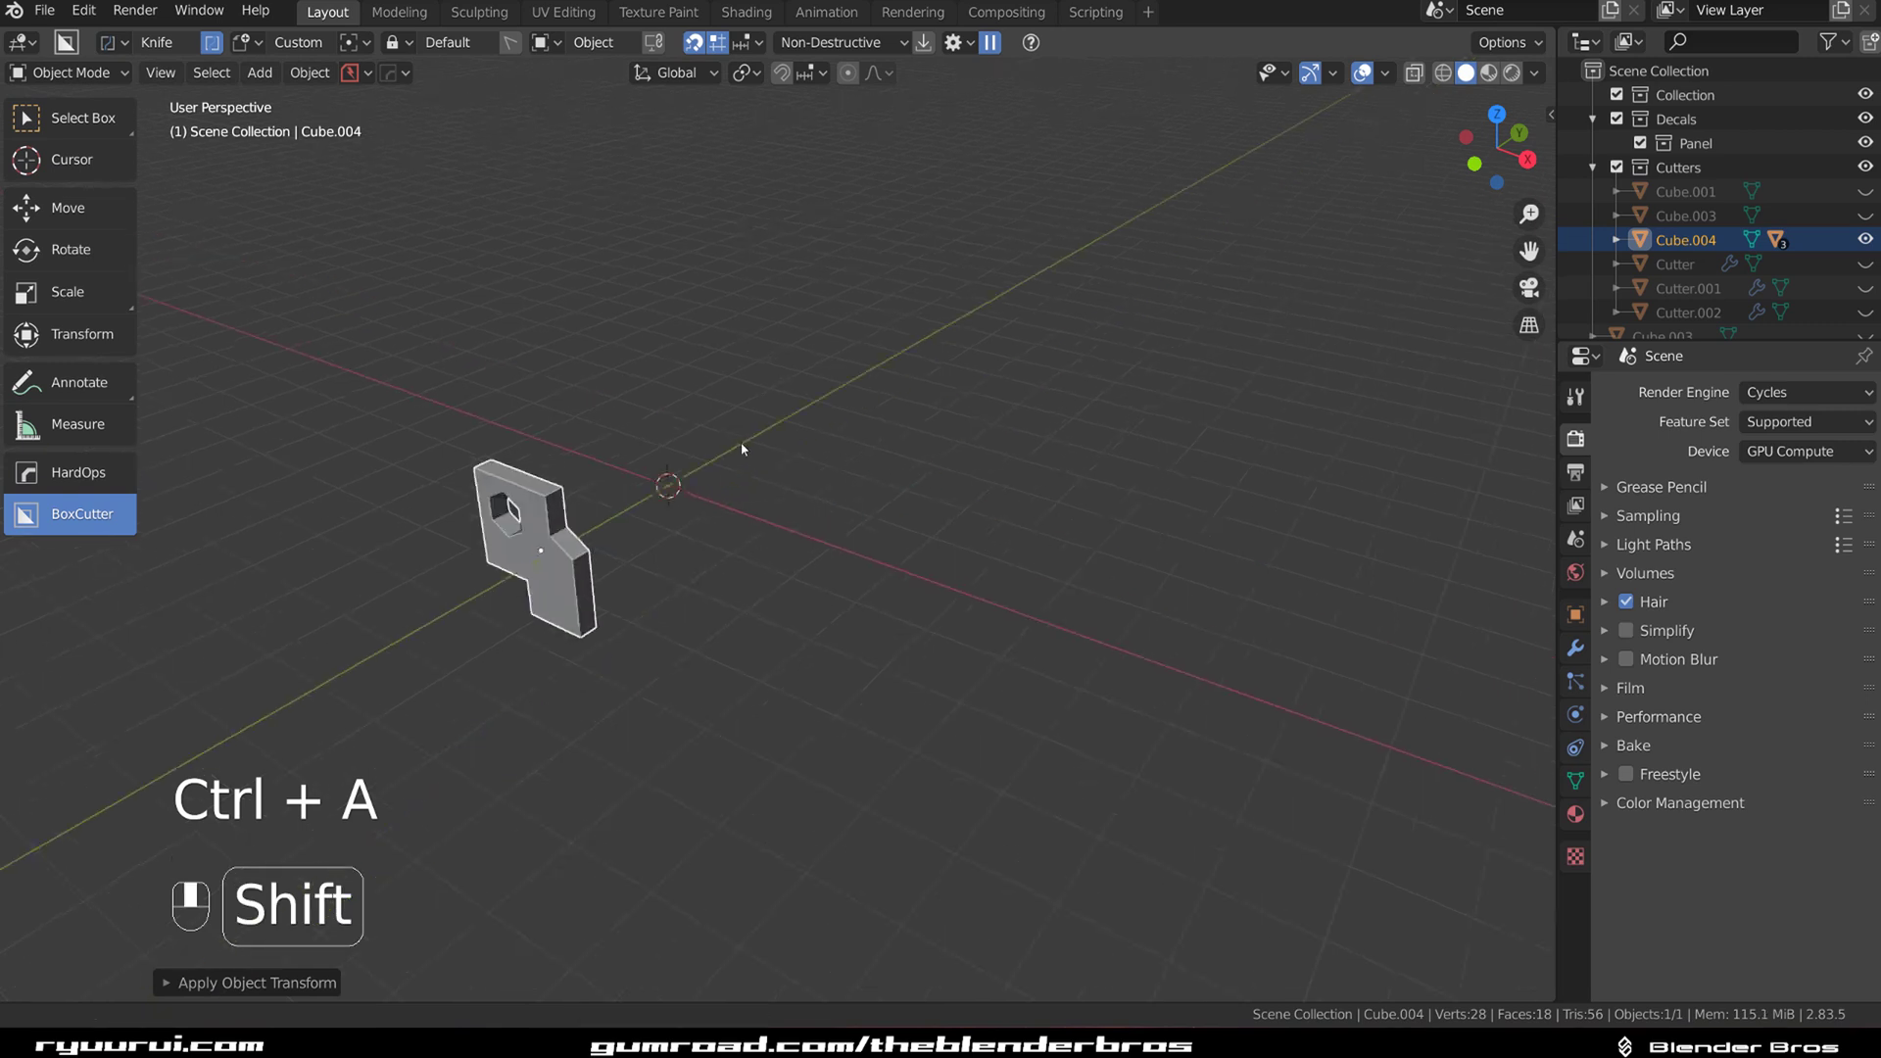
Step: Apply HardOps Twist 360 to the plate, forming a ring of 8 panels, and enter Edit Mode
key("q")
mouse_move(609, 573)
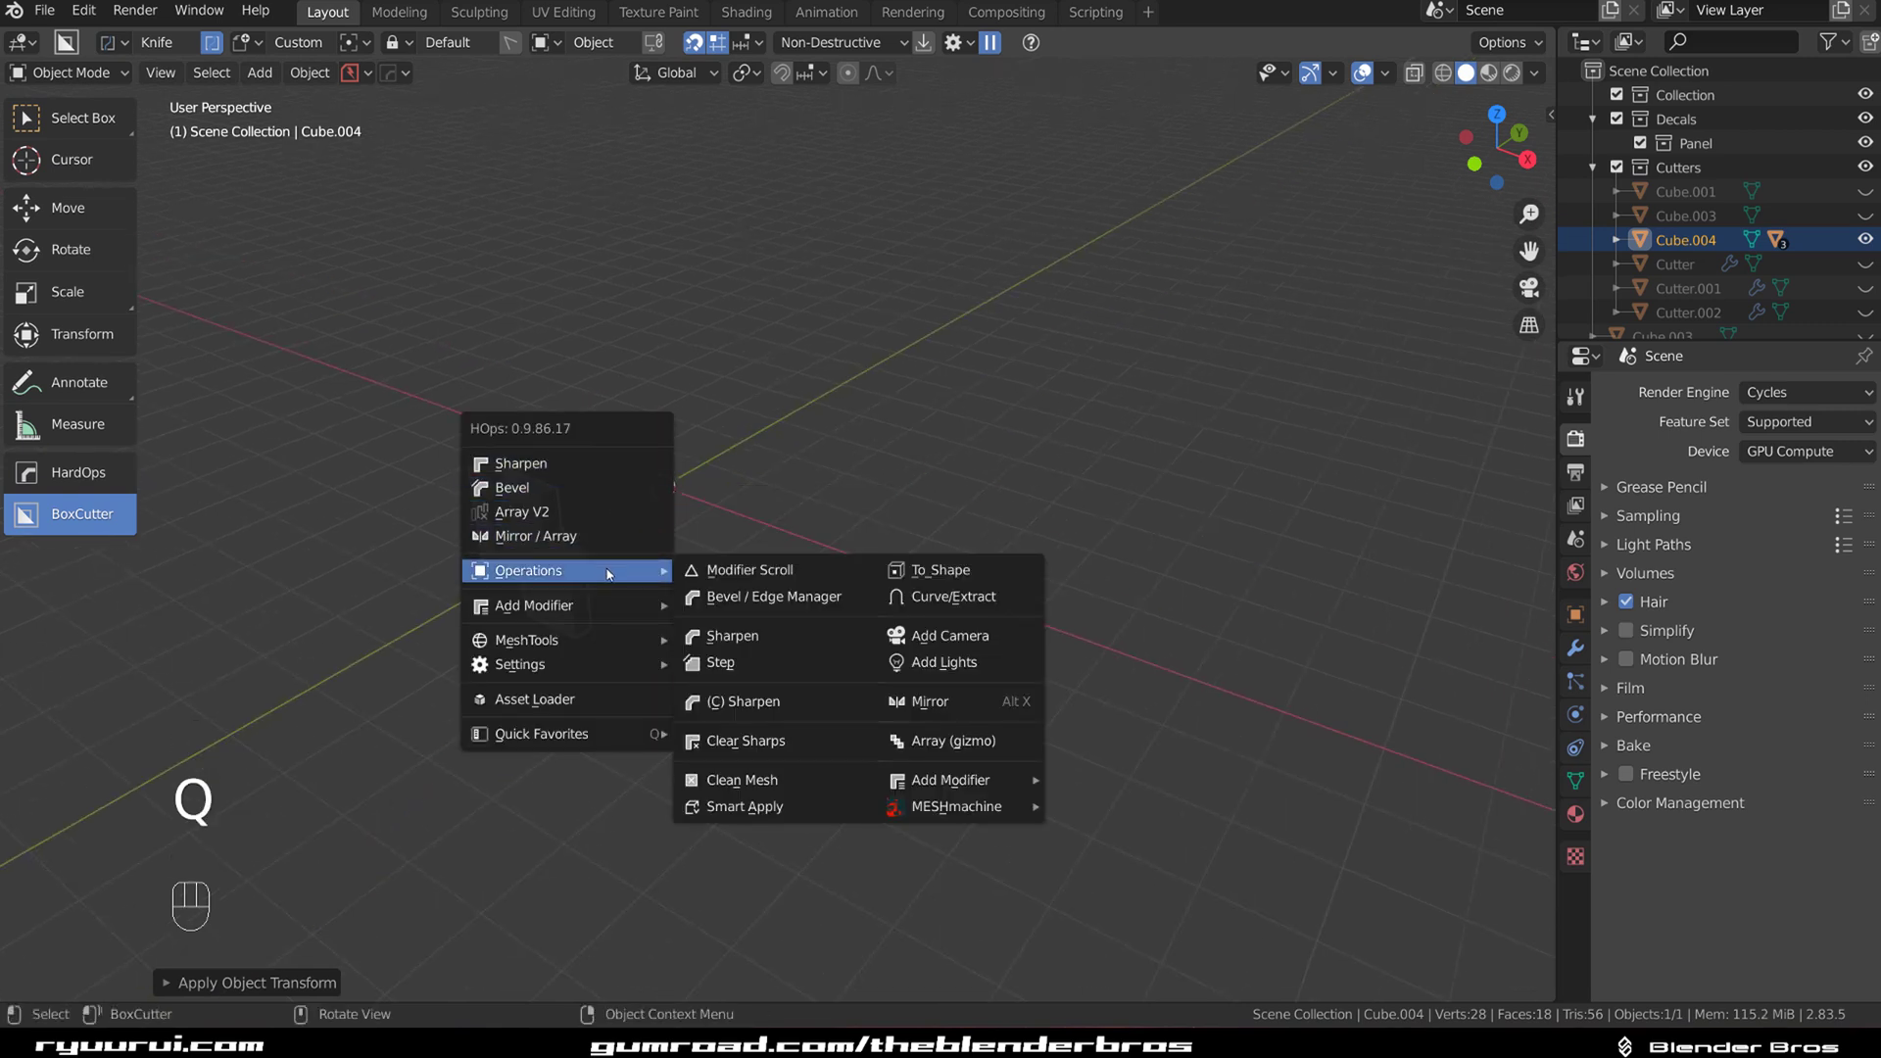
mouse_move(600, 642)
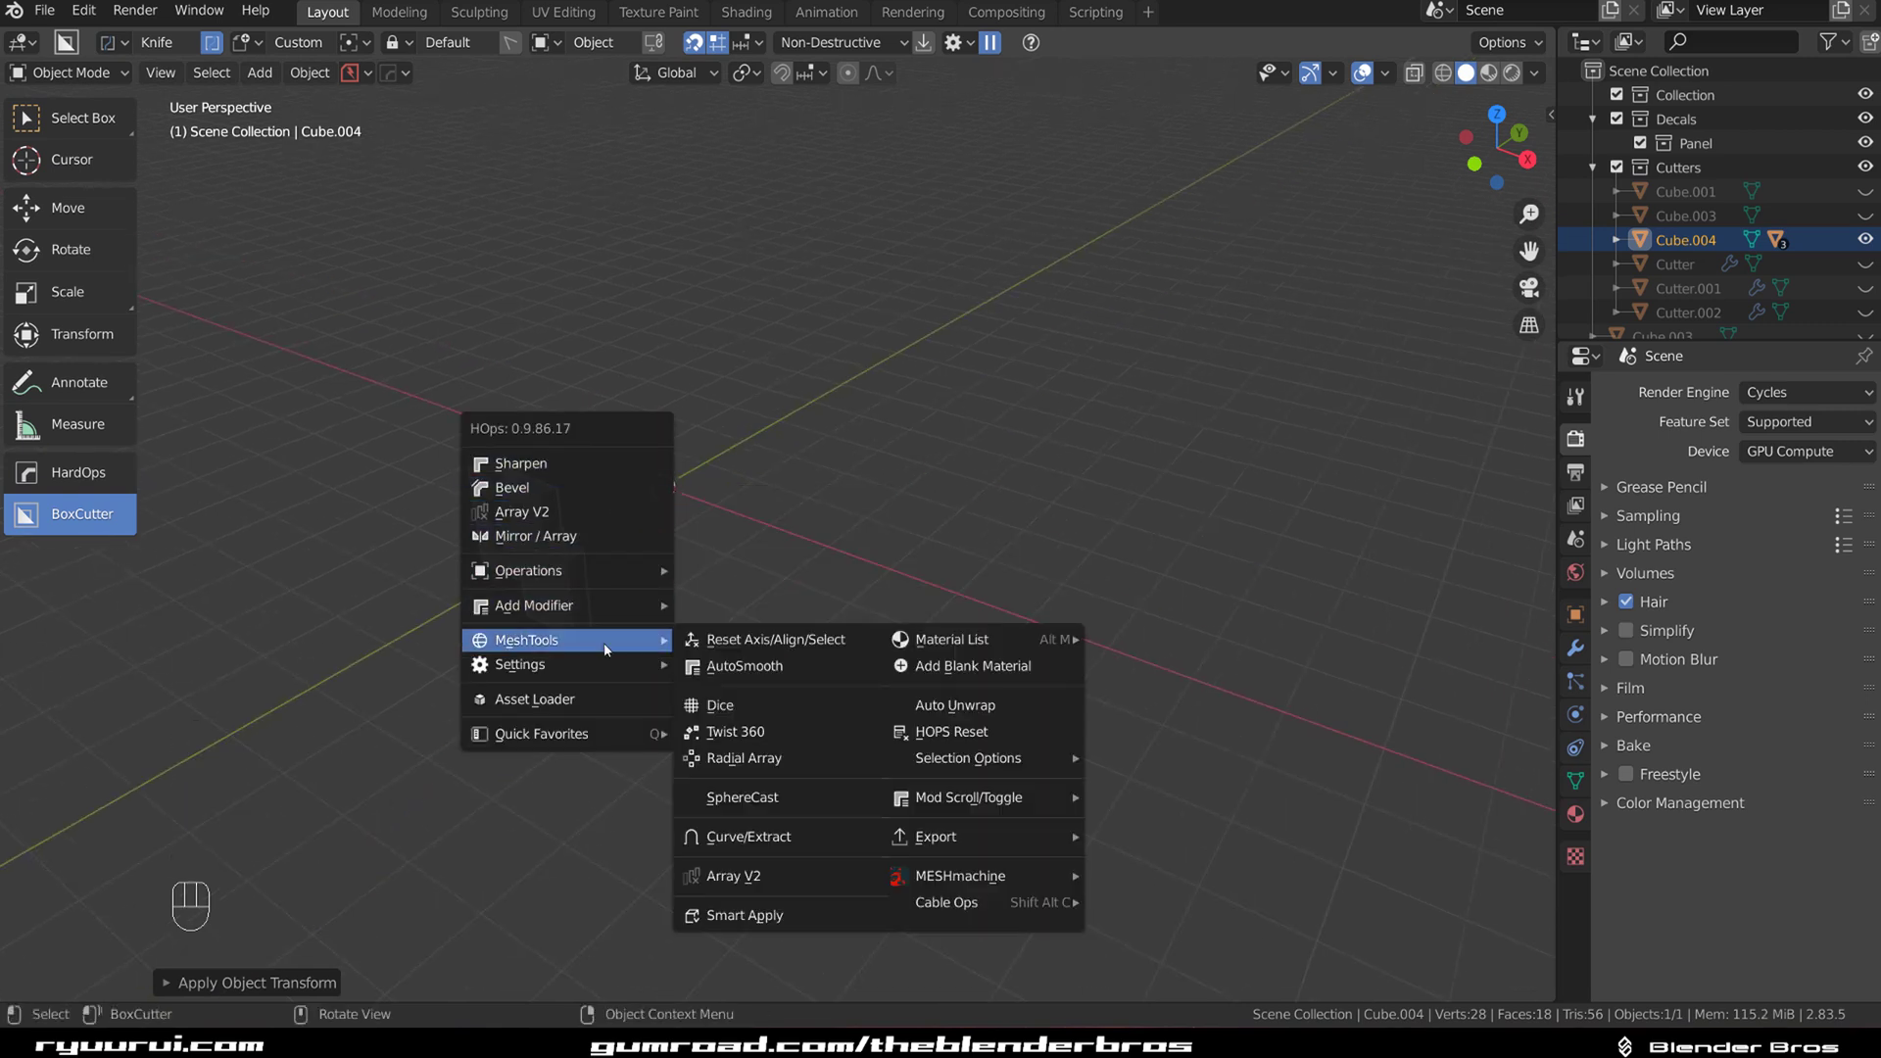
left_click(775, 737)
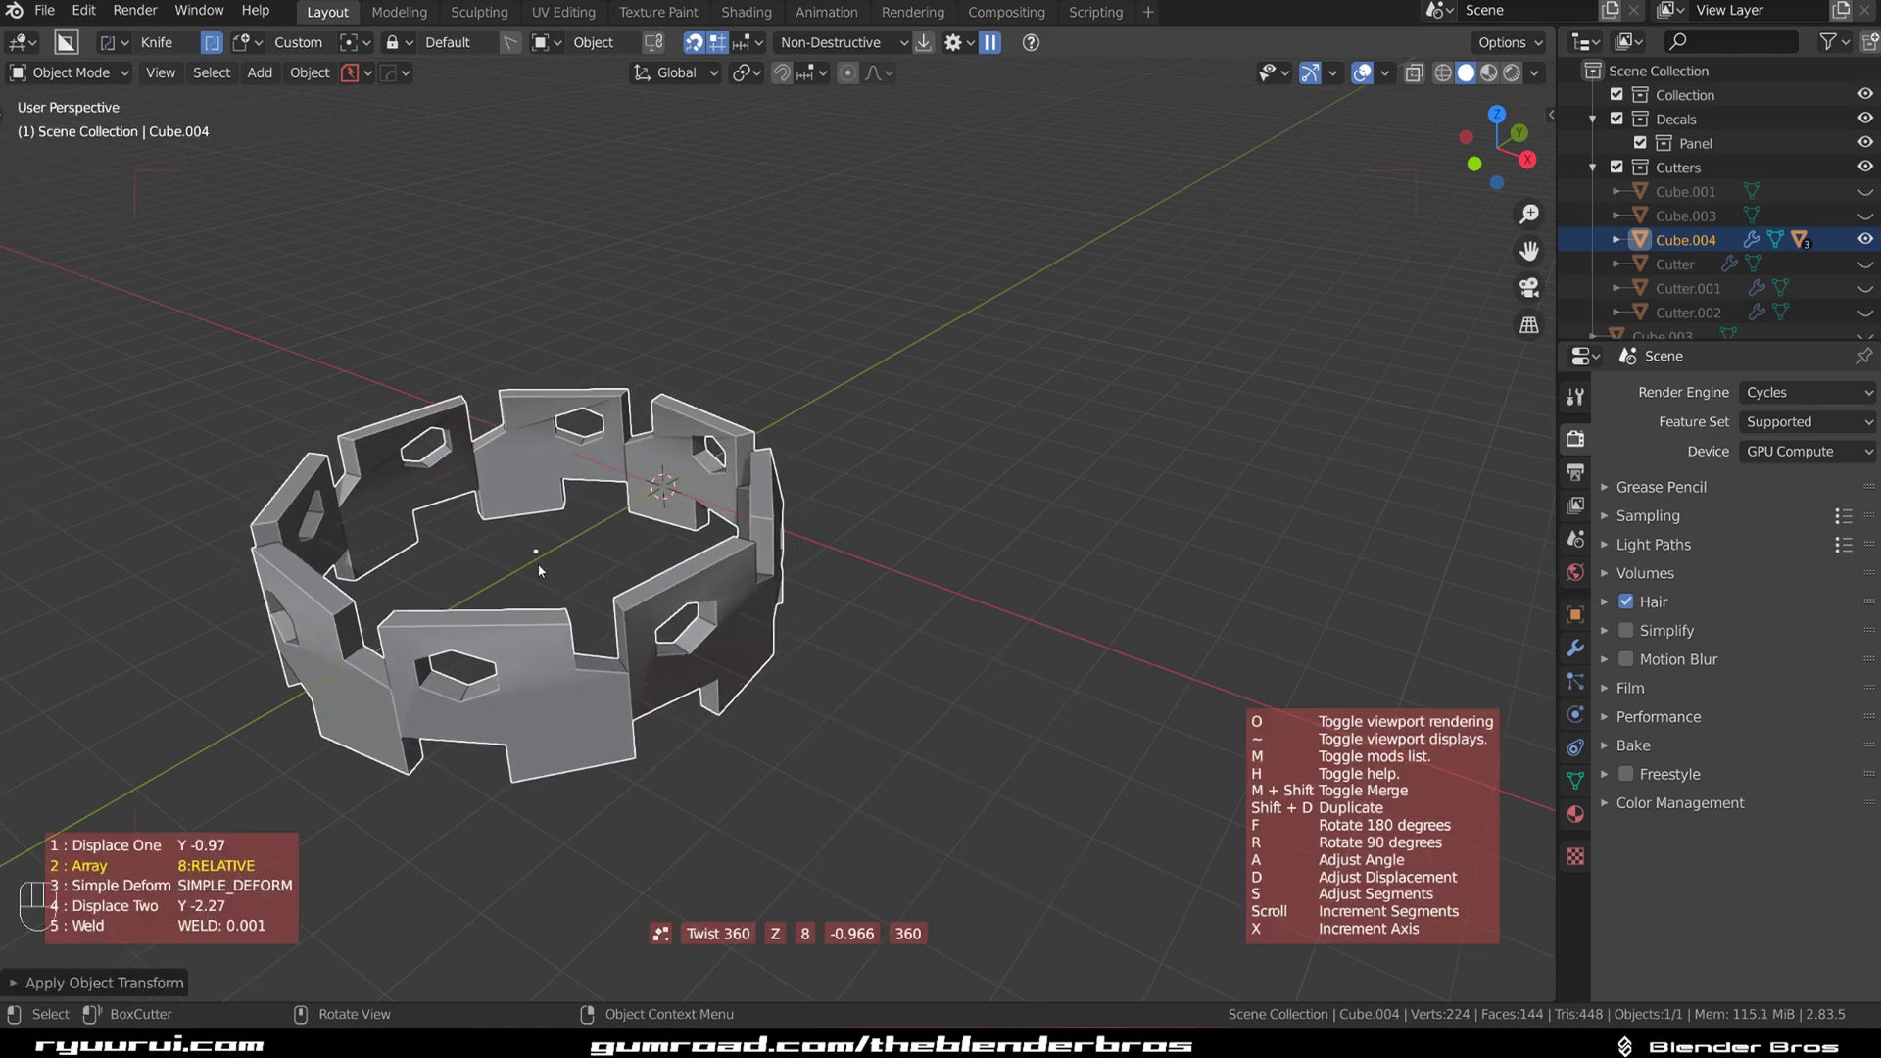
left_click(499, 573)
middle_click_drag(499, 573, 879, 466, "shift")
scroll(855, 459, "up", 3)
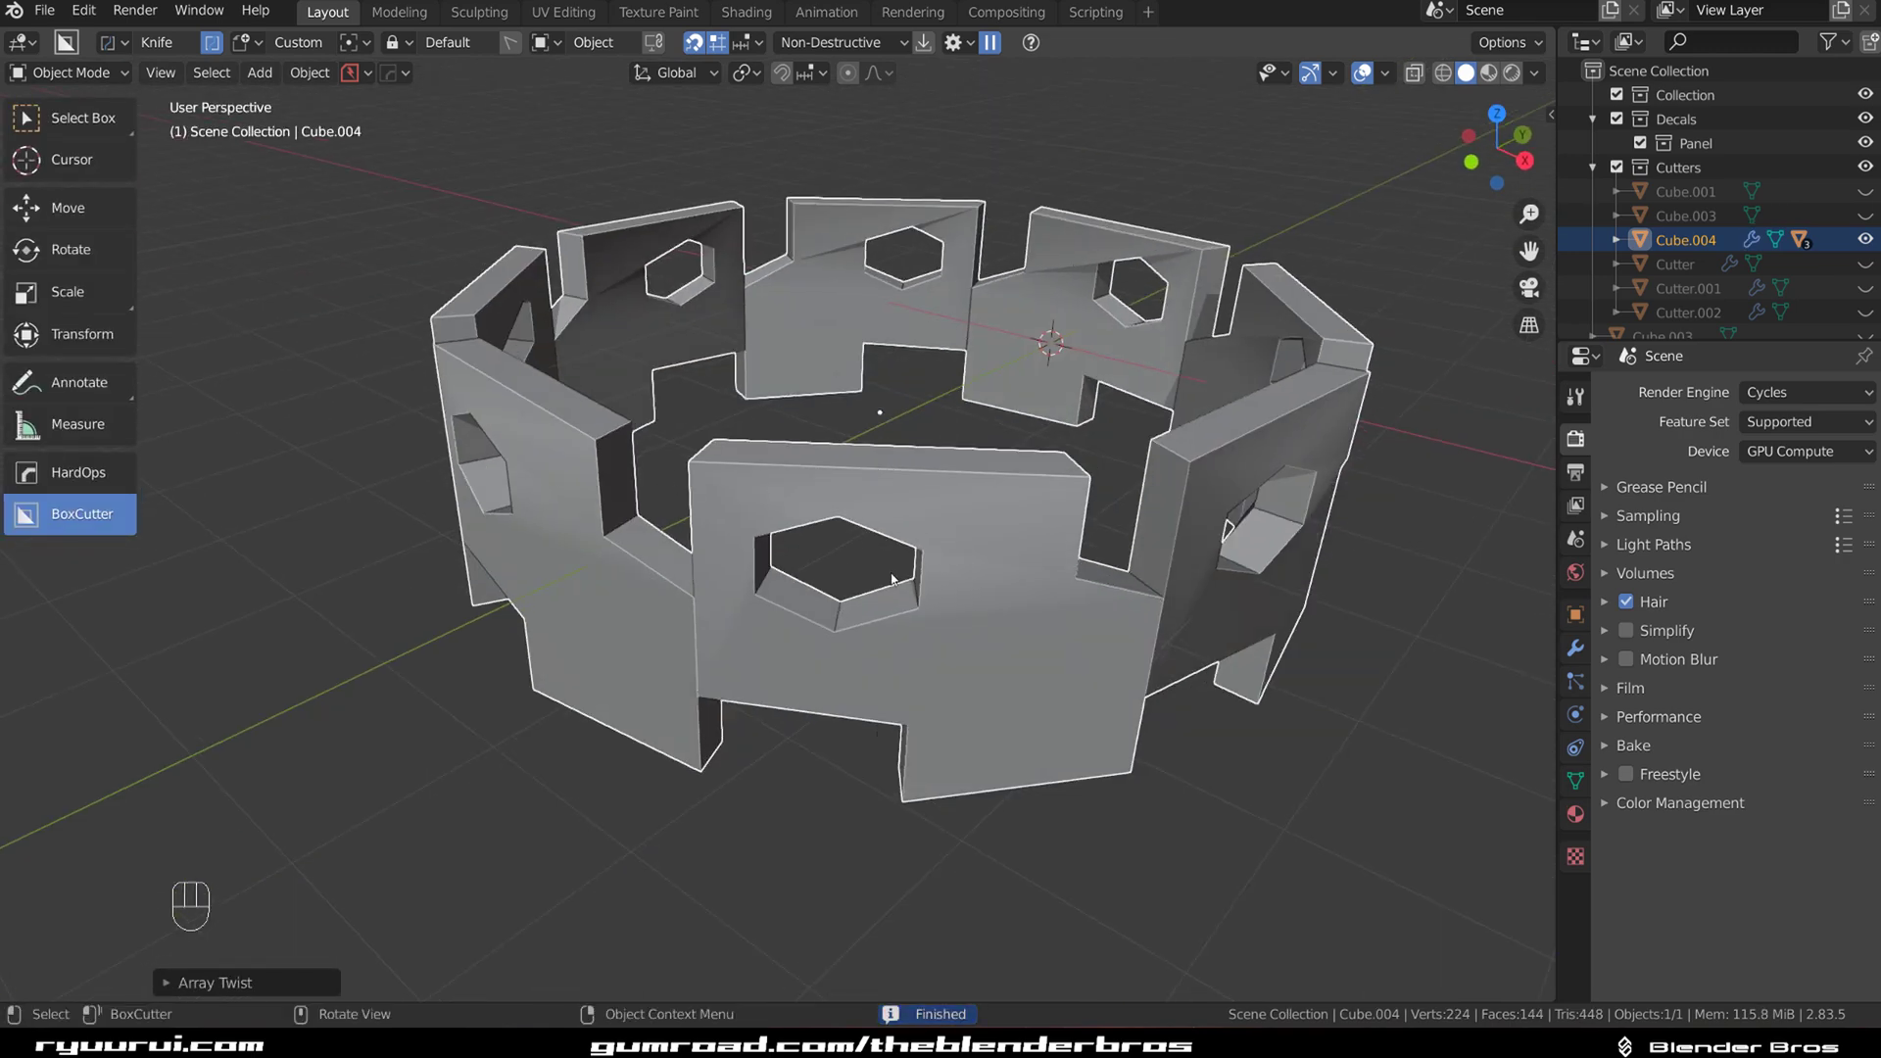
middle_click_drag(988, 586, 852, 388)
key("Tab")
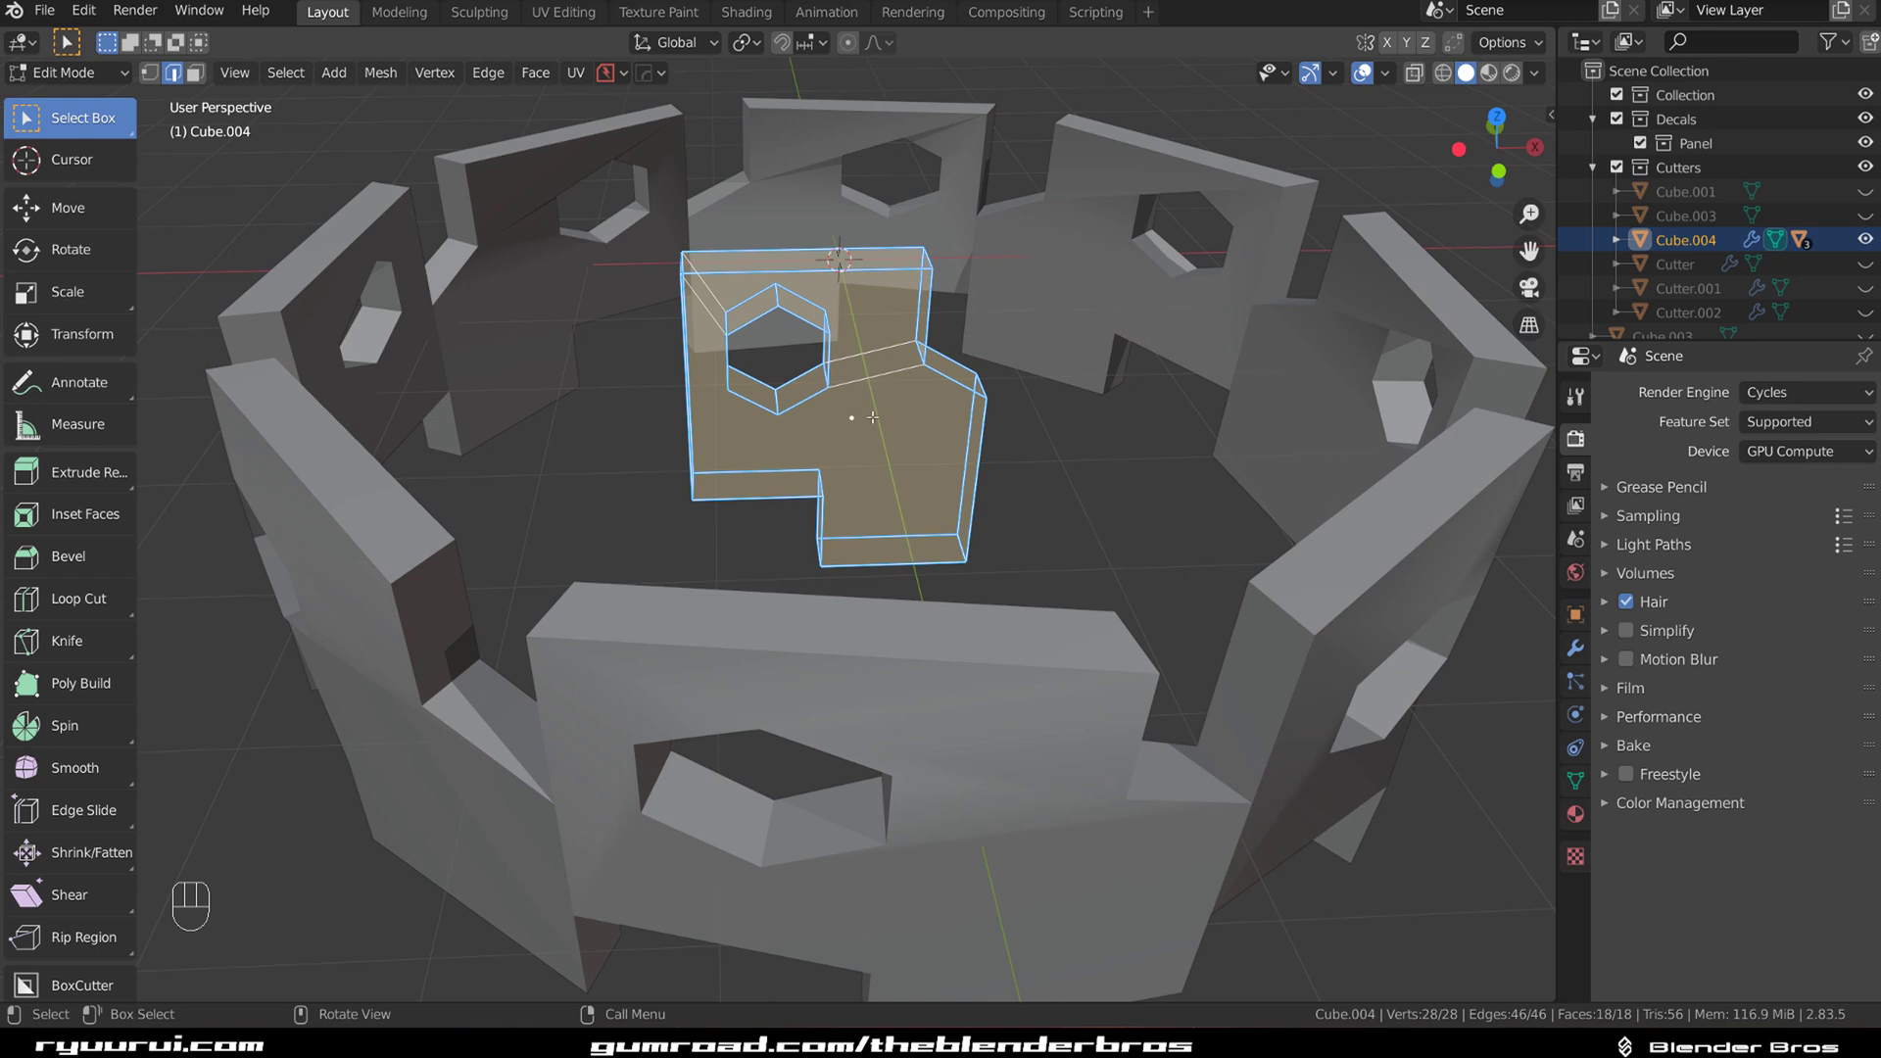
Step: Dice the plate's mesh into 12 segments with HardOps Dice
key("q")
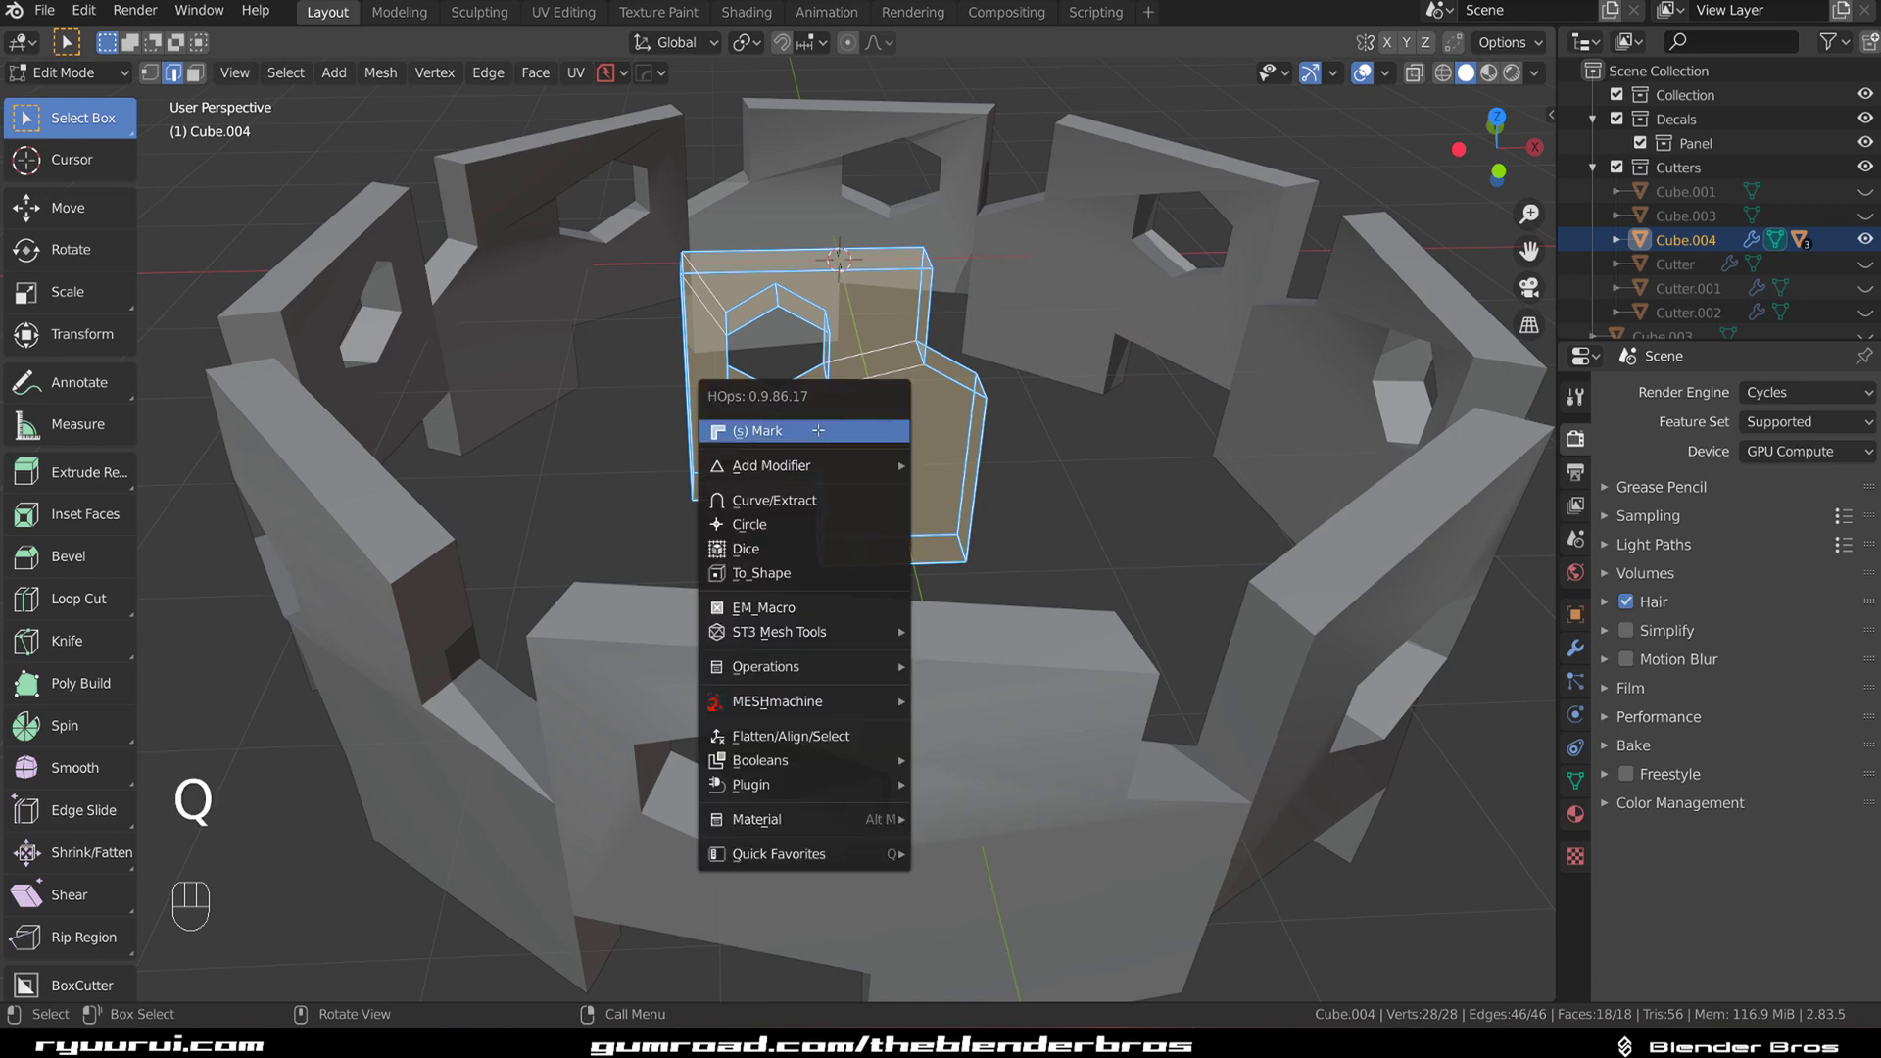
left_click(810, 549)
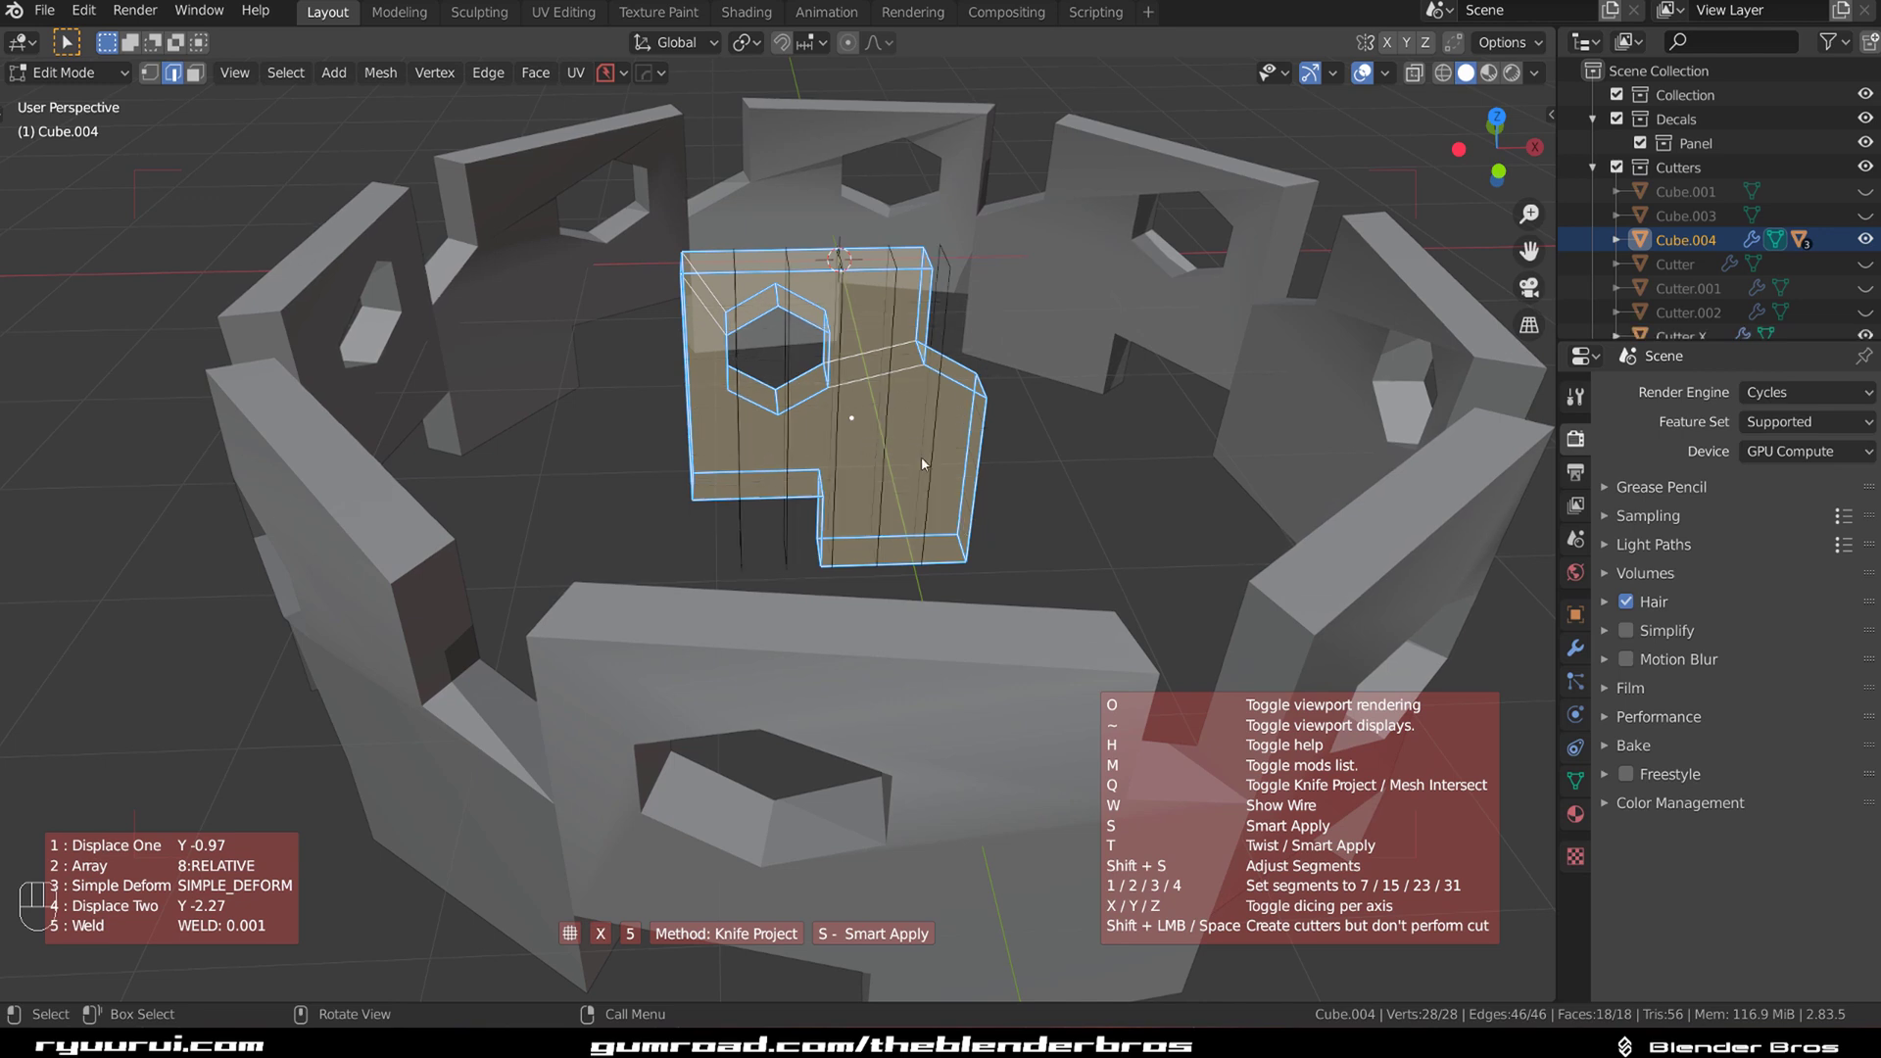
scroll(921, 456, "up", 7)
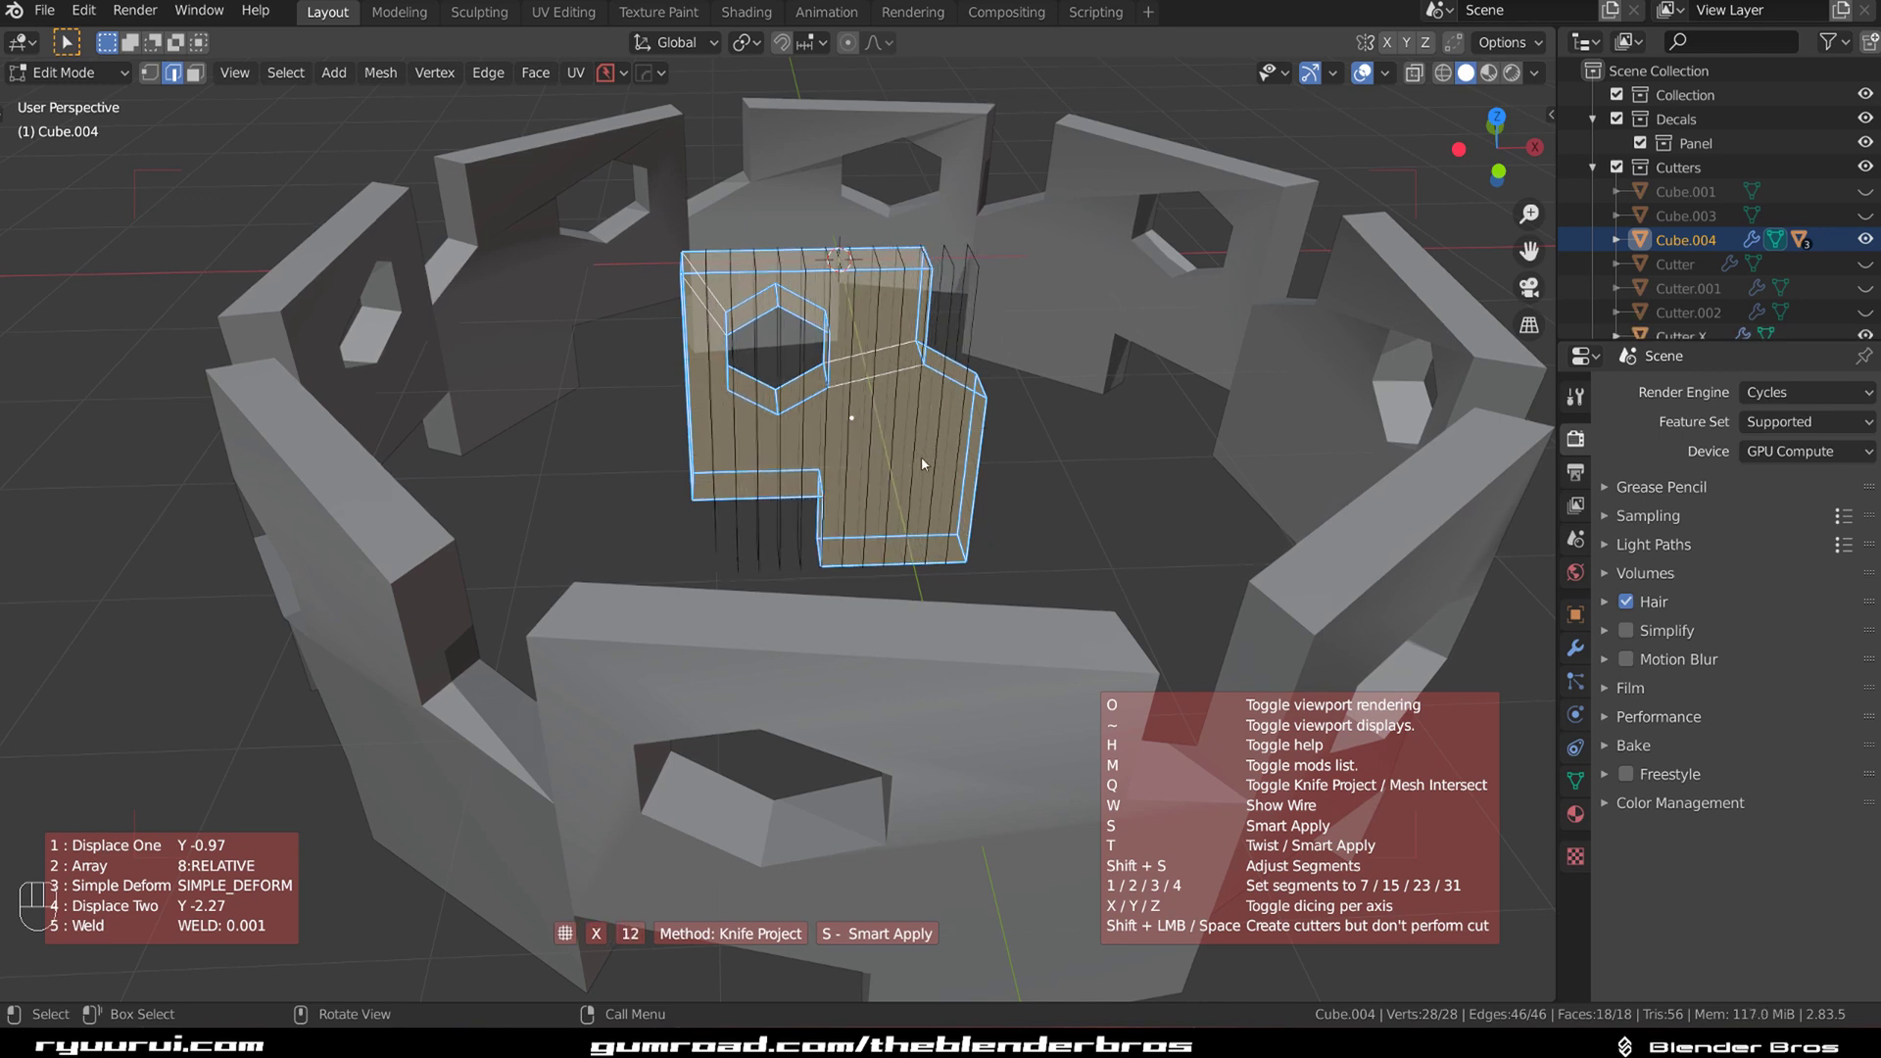
left_click(921, 456)
middle_click_drag(927, 466, 870, 488)
scroll(870, 490, "down", 3)
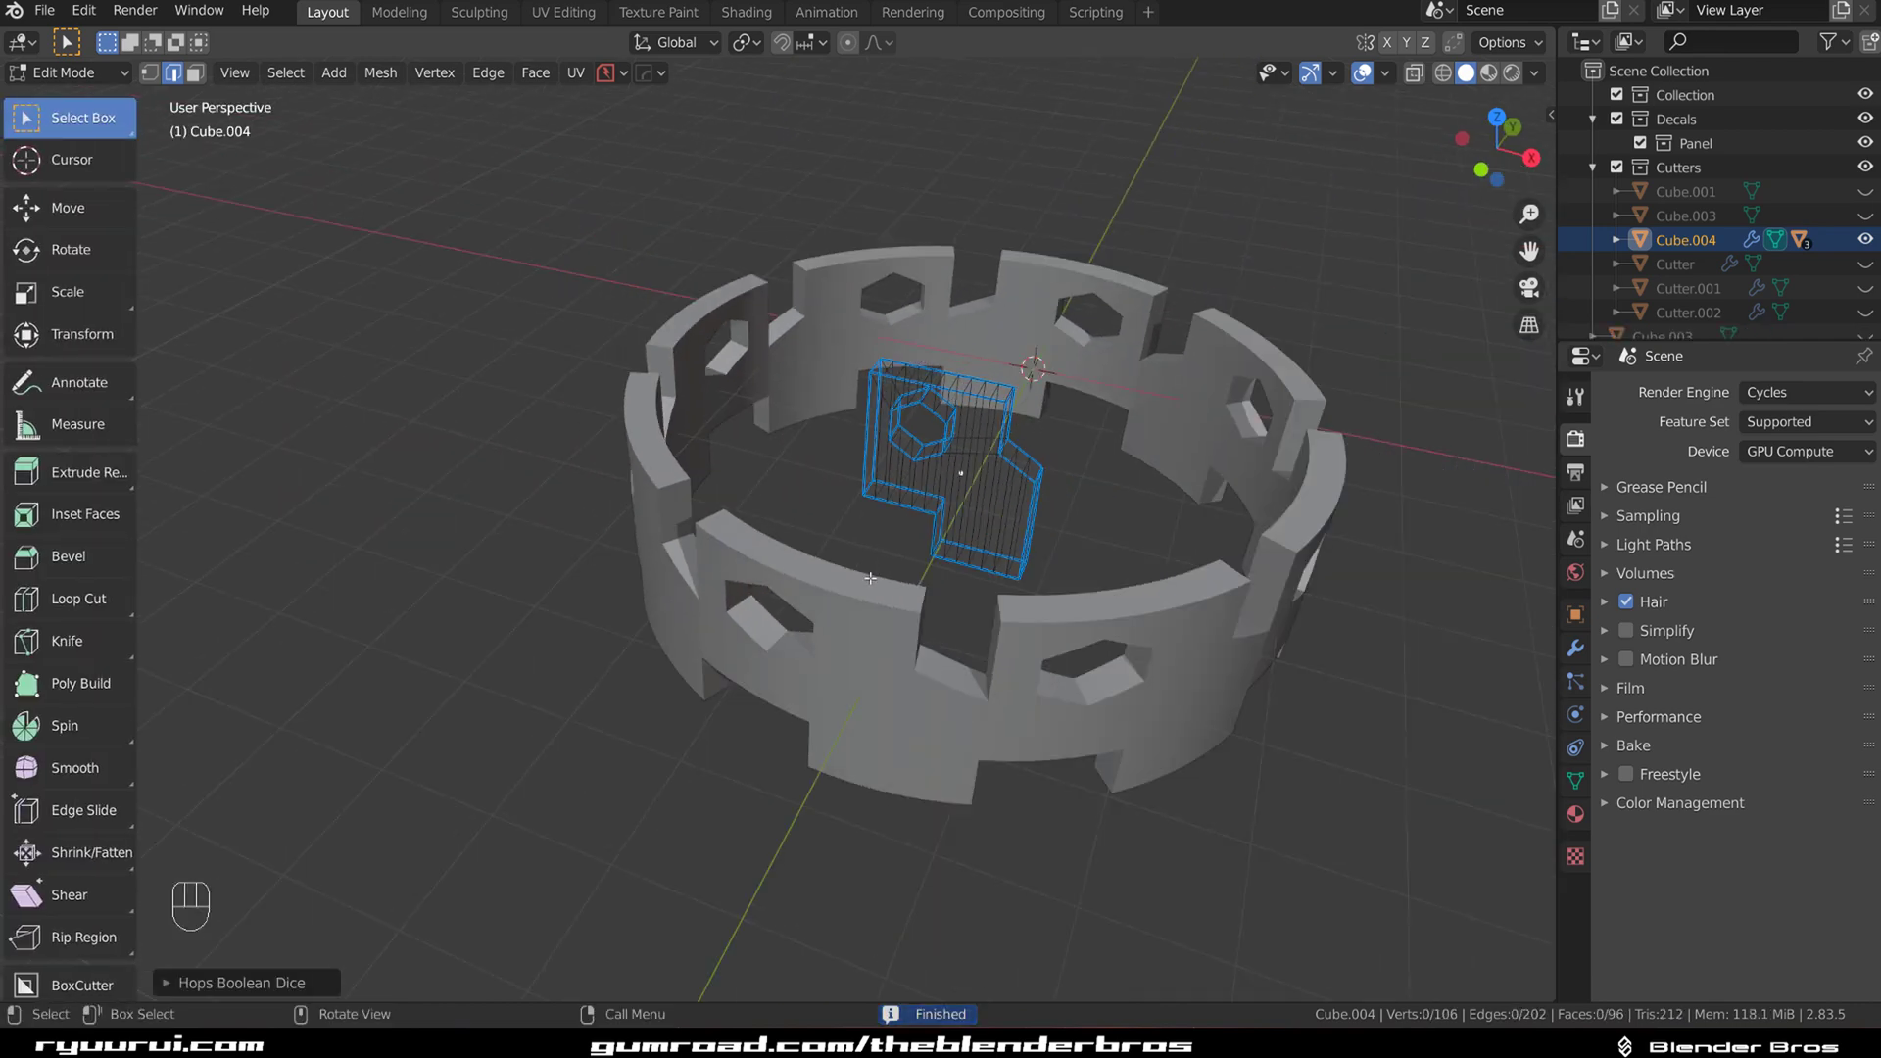
Step: Orbit around the diced ring to check its smooth bend, then return to Object Mode
middle_click_drag(872, 610, 420, 395)
scroll(924, 532, "up", 4)
scroll(420, 395, "down", 2)
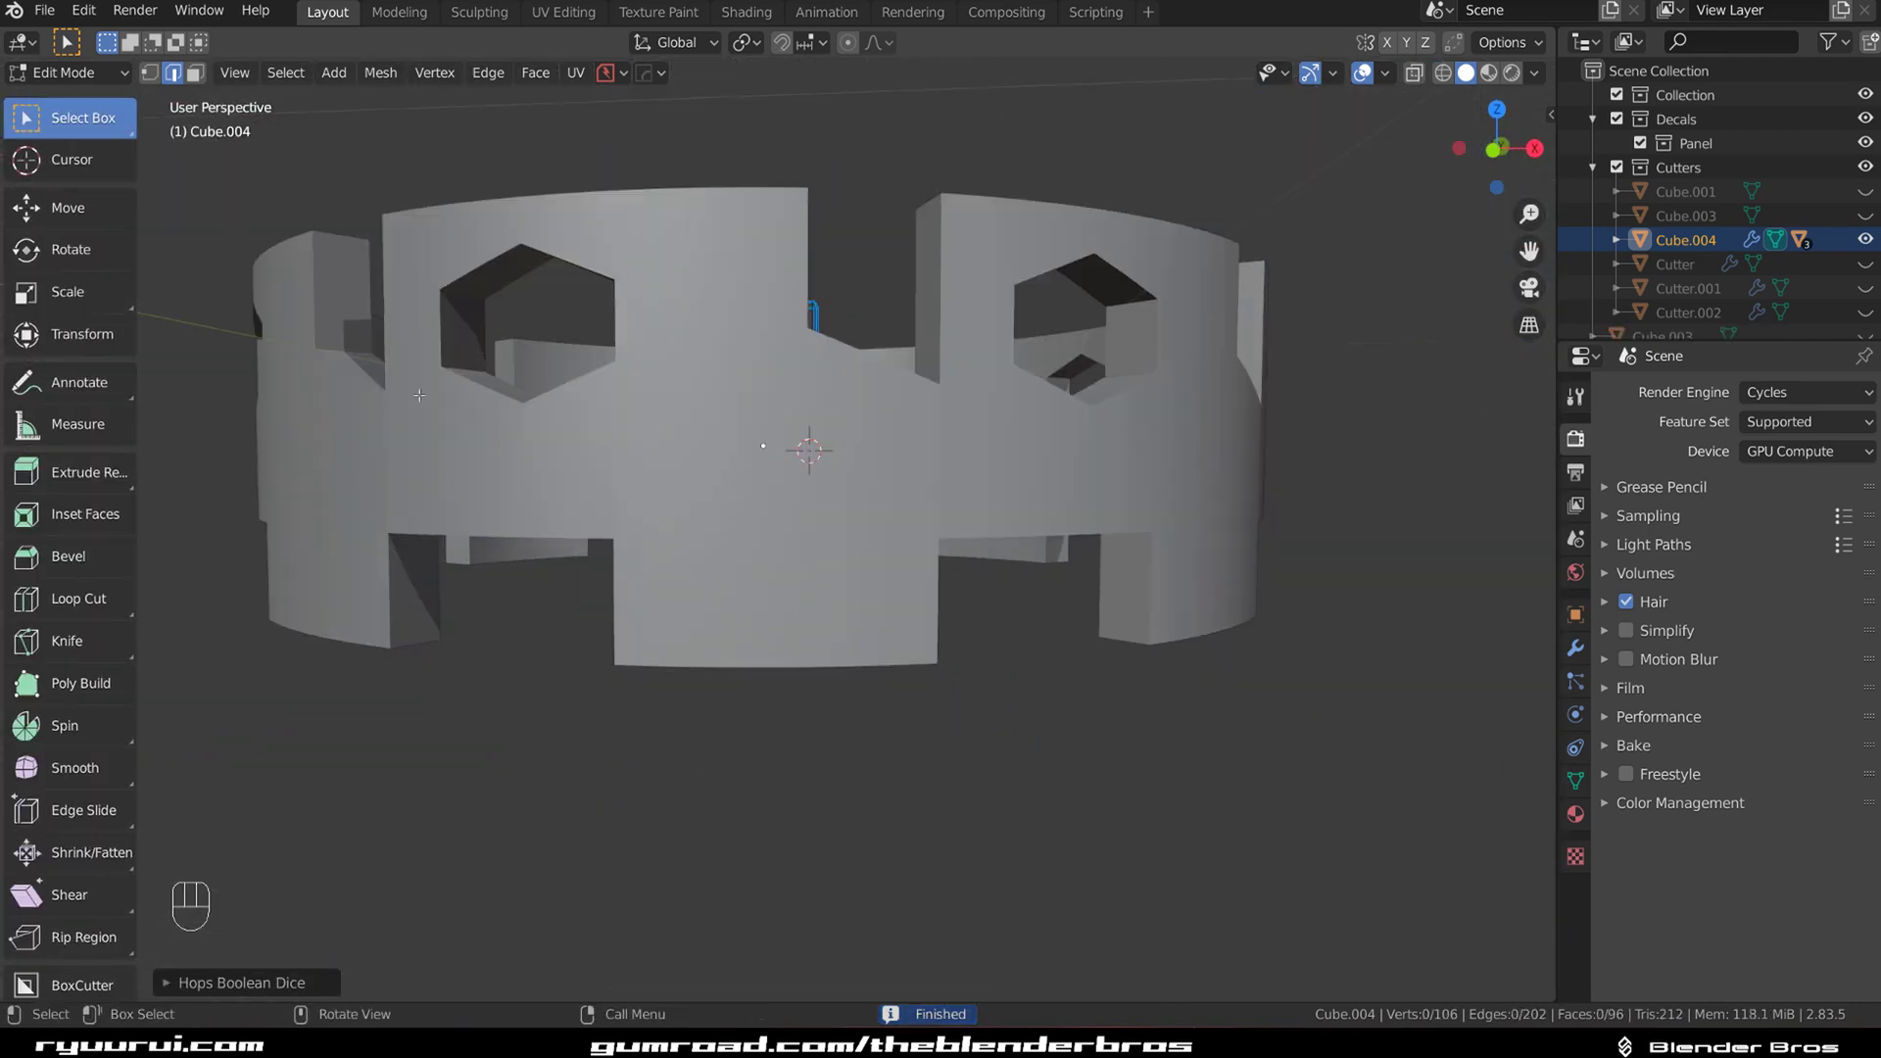
middle_click_drag(872, 394, 774, 568)
scroll(842, 343, "up", 1)
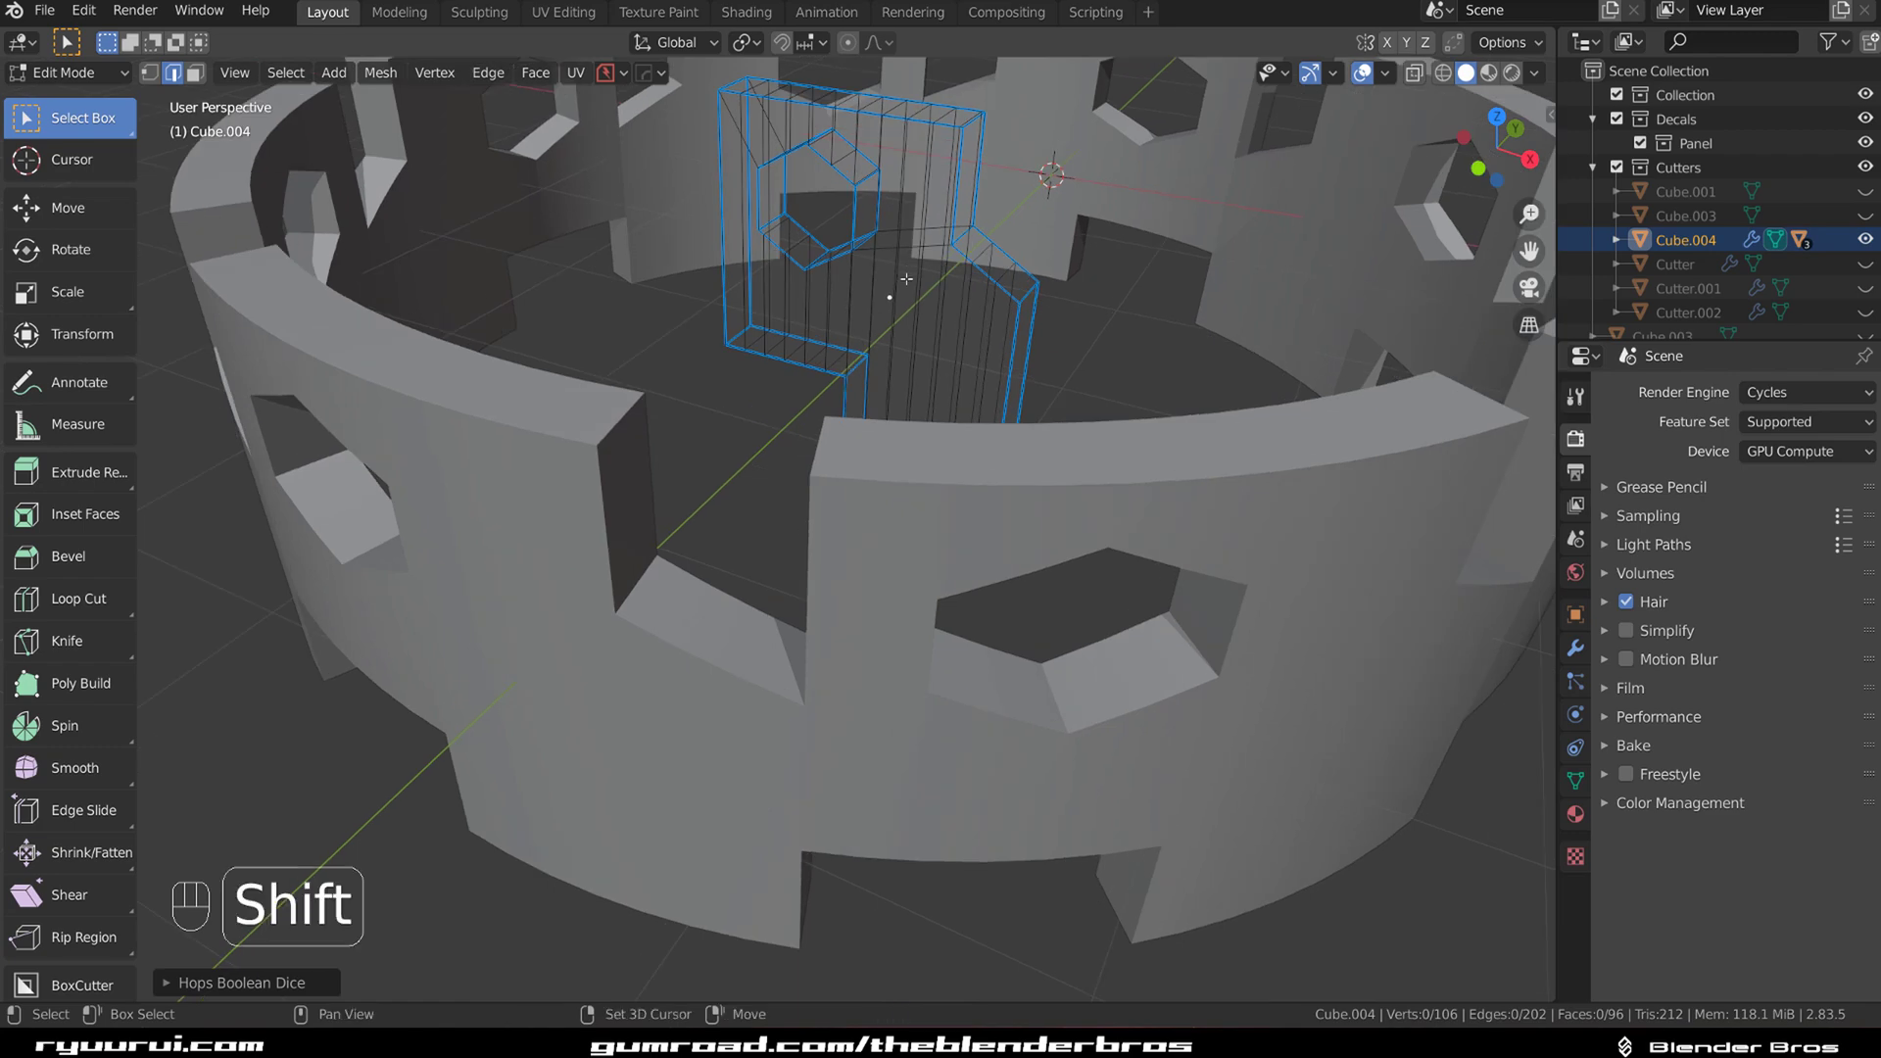
middle_click_drag(886, 180, 888, 258, "shift")
scroll(921, 360, "down", 4)
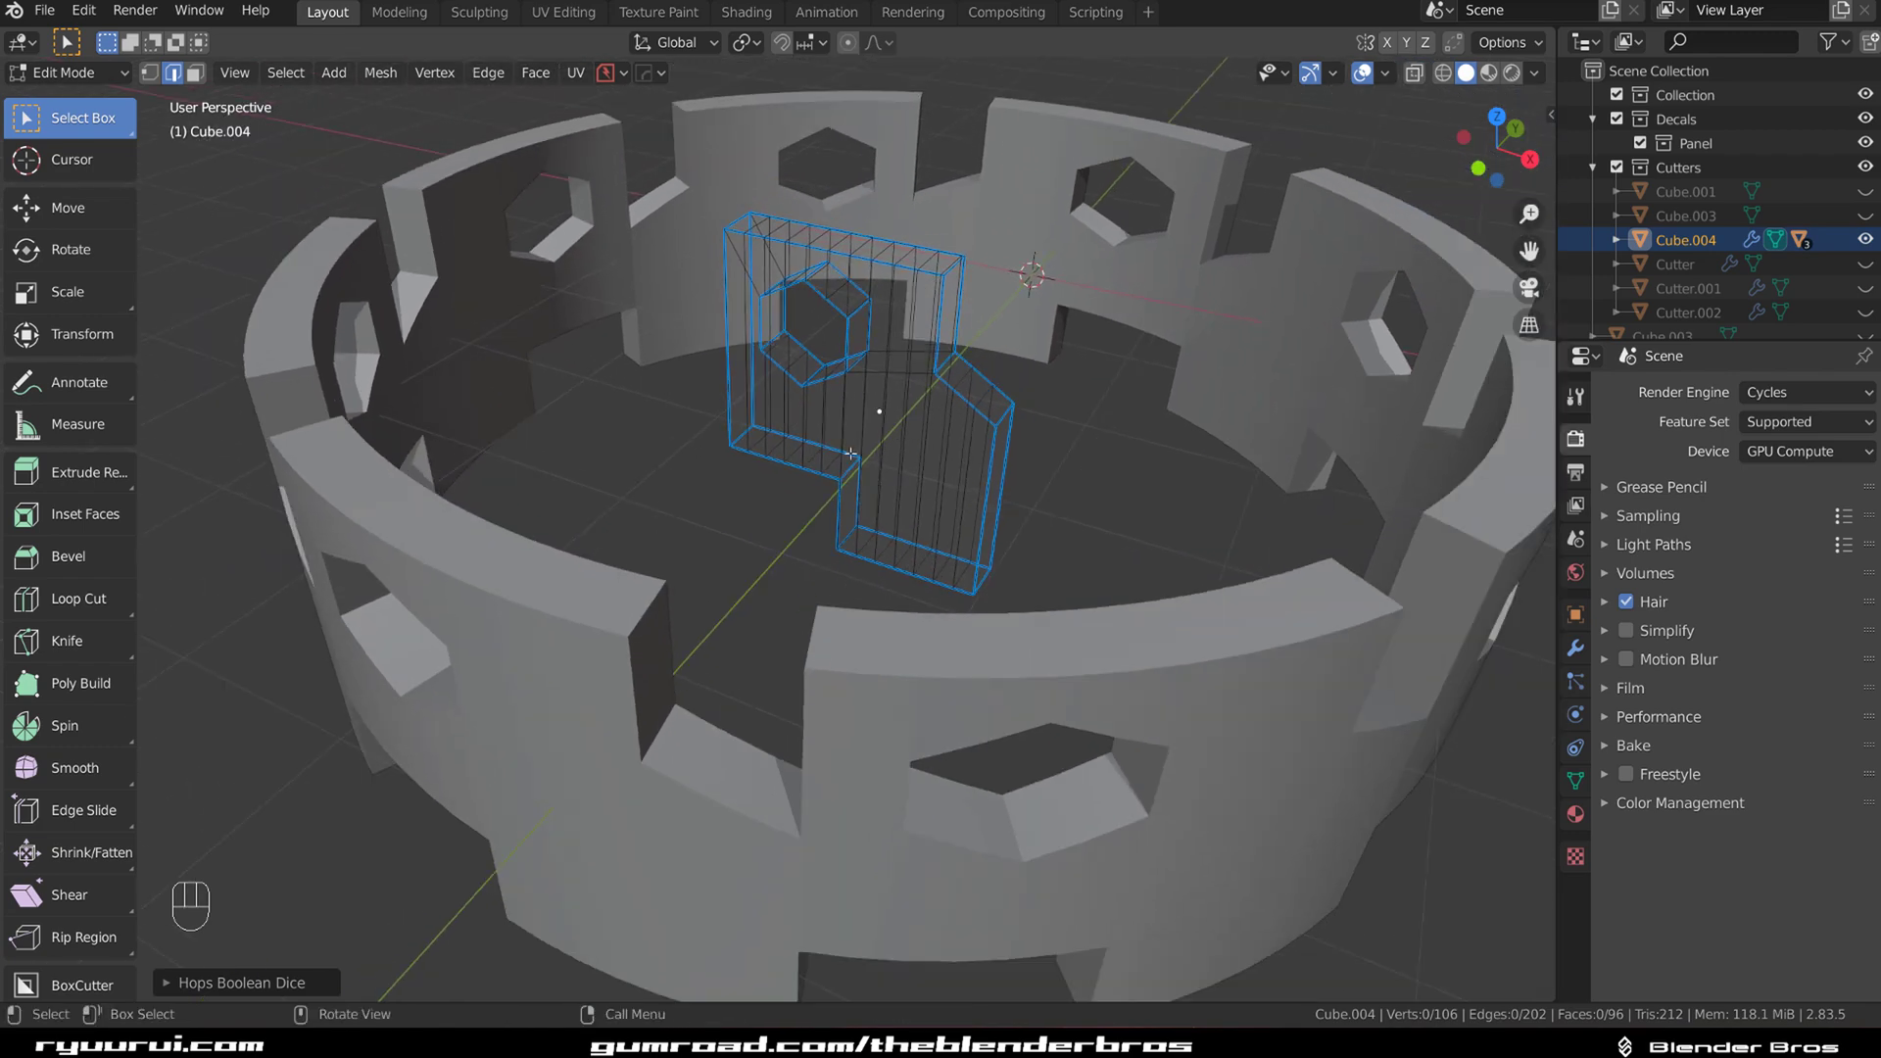
scroll(812, 542, "up", 2)
middle_click_drag(823, 447, 872, 537, "shift")
scroll(849, 565, "down", 4)
middle_click_drag(720, 610, 935, 534, "shift")
scroll(808, 508, "up", 2)
middle_click_drag(724, 539, 974, 487, "shift")
key("Tab")
scroll(974, 487, "down", 4)
scroll(763, 471, "down", 2)
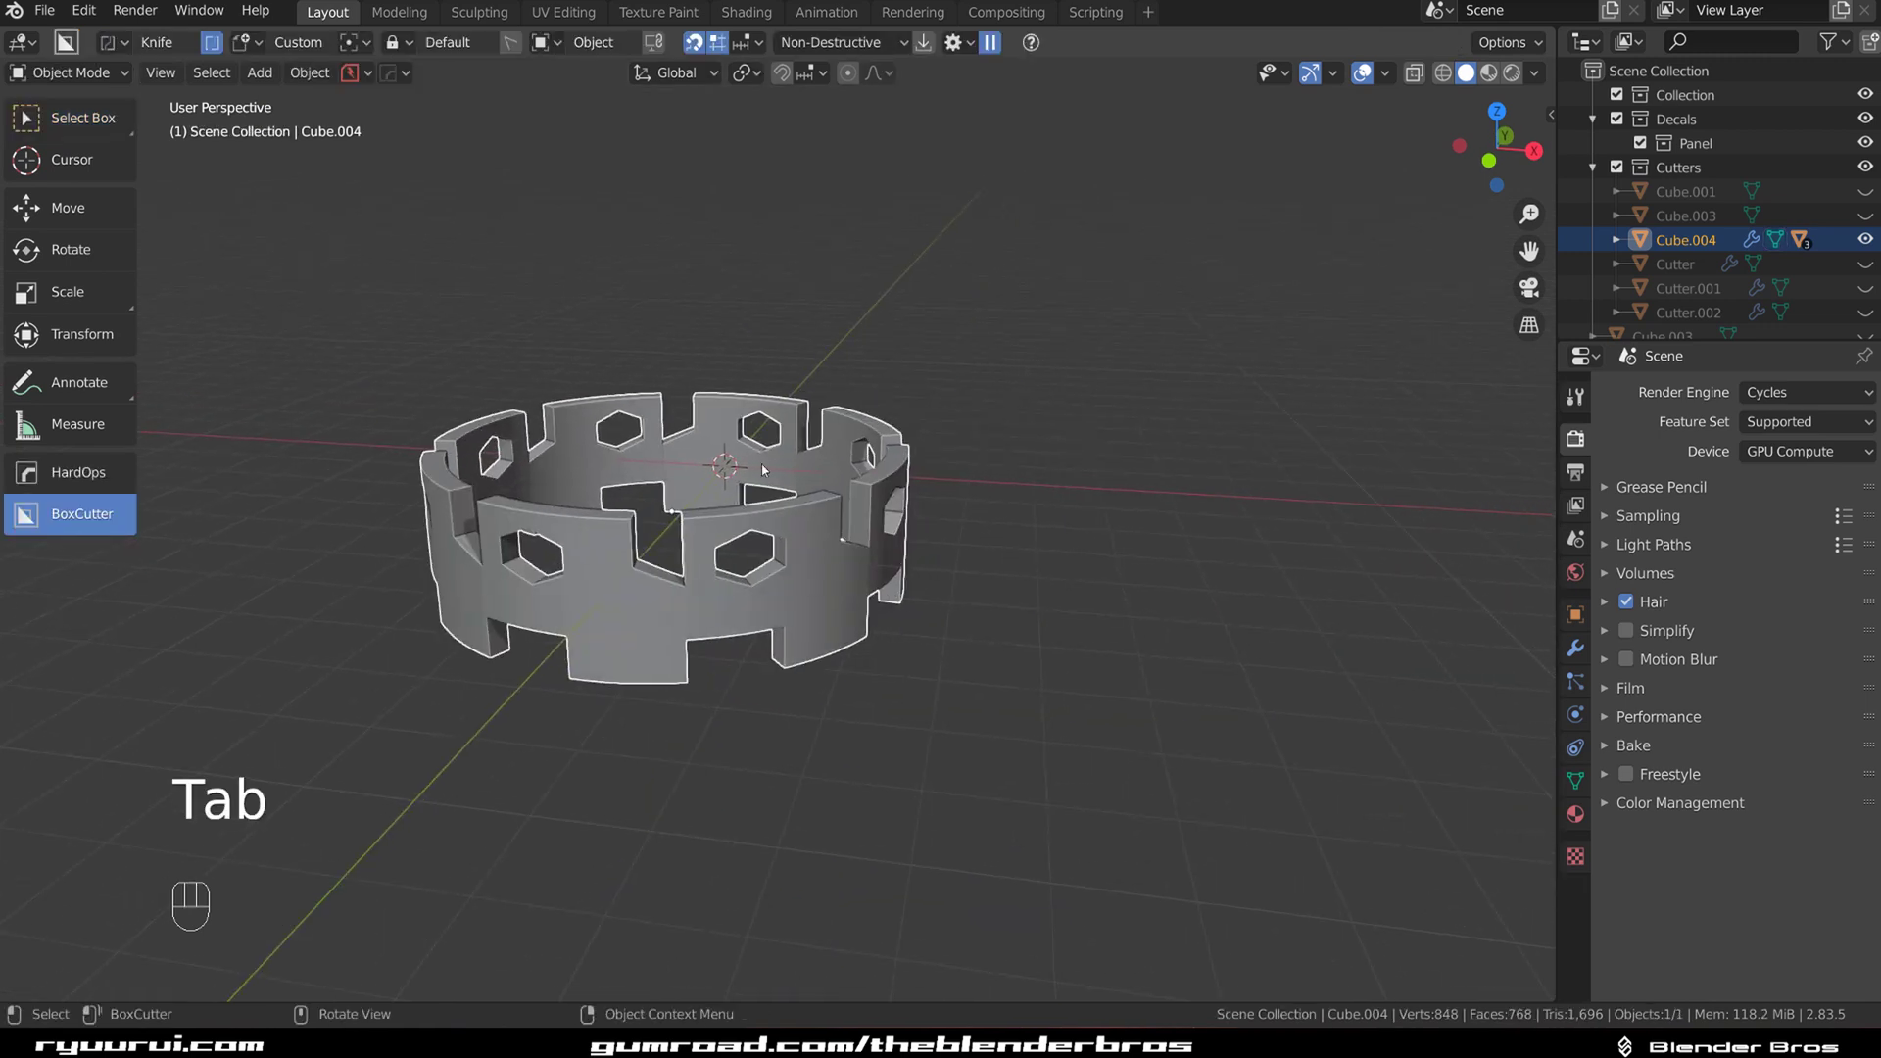